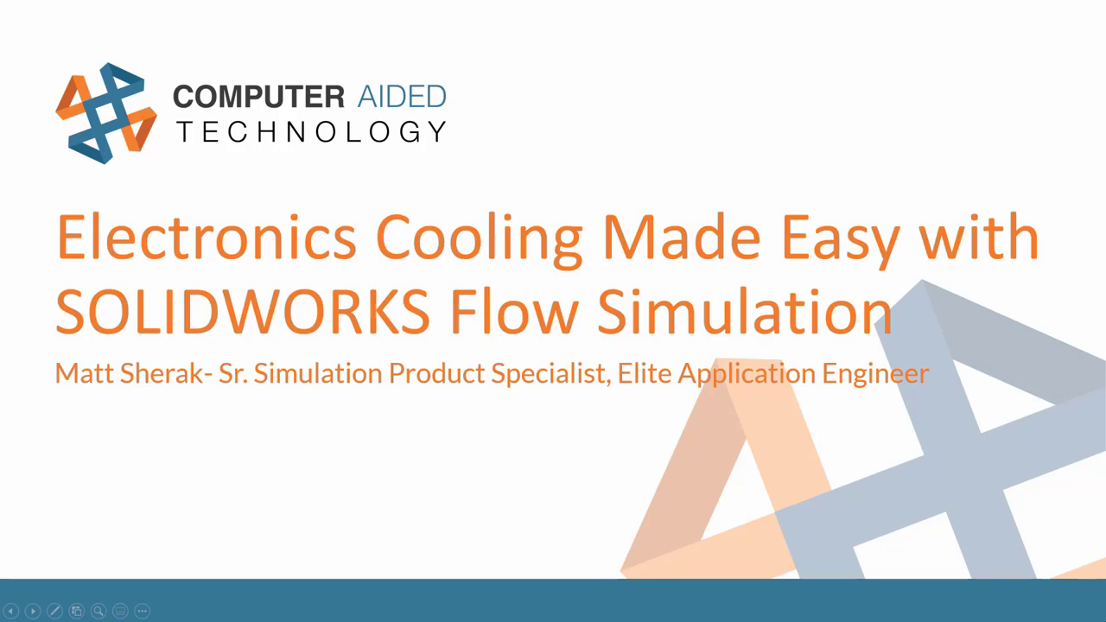
Advance the slideshow from the title slide to the ROADMAP slide.
key("Right")
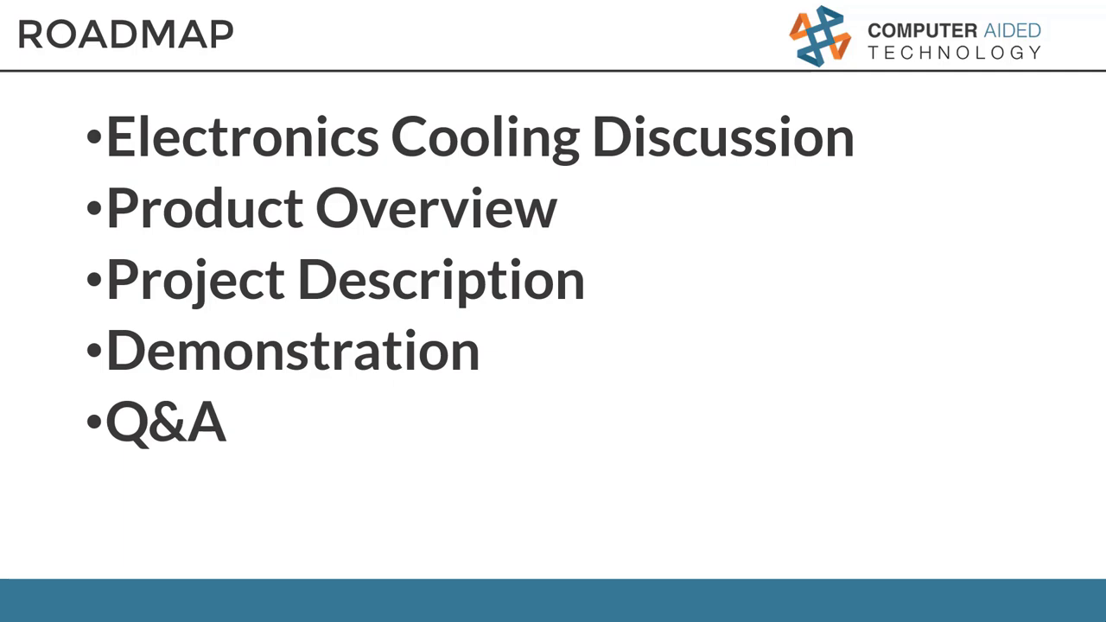
Advance the slideshow past the Electronics Cooling slide toward the Flow Simulation PACKAGING slide.
key("Right")
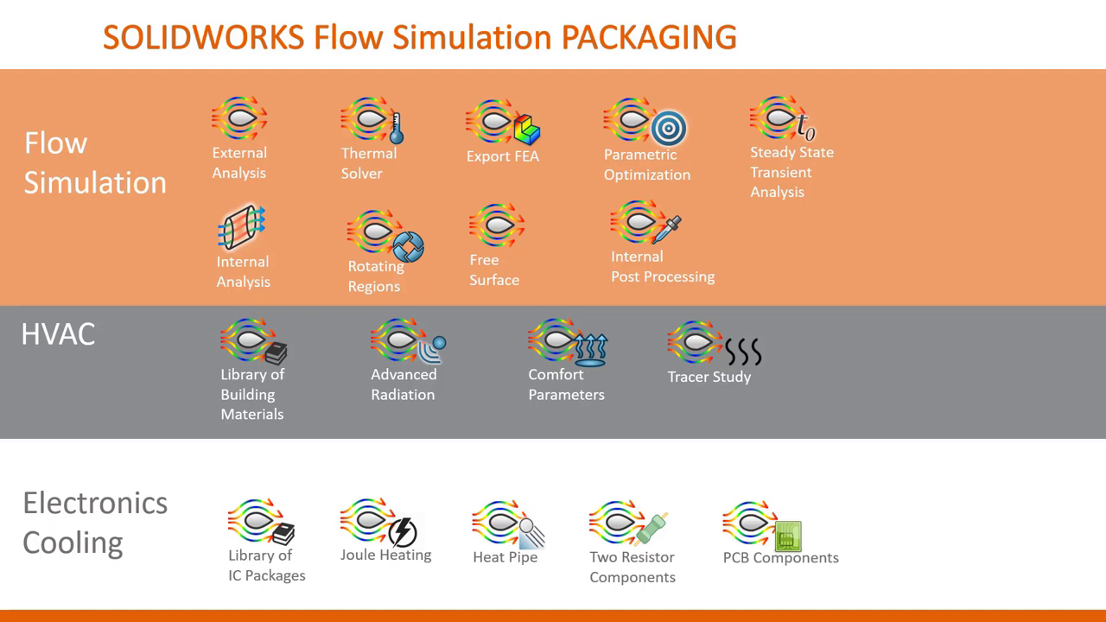
Advance the slideshow to THE PROJECT slide.
key("Right")
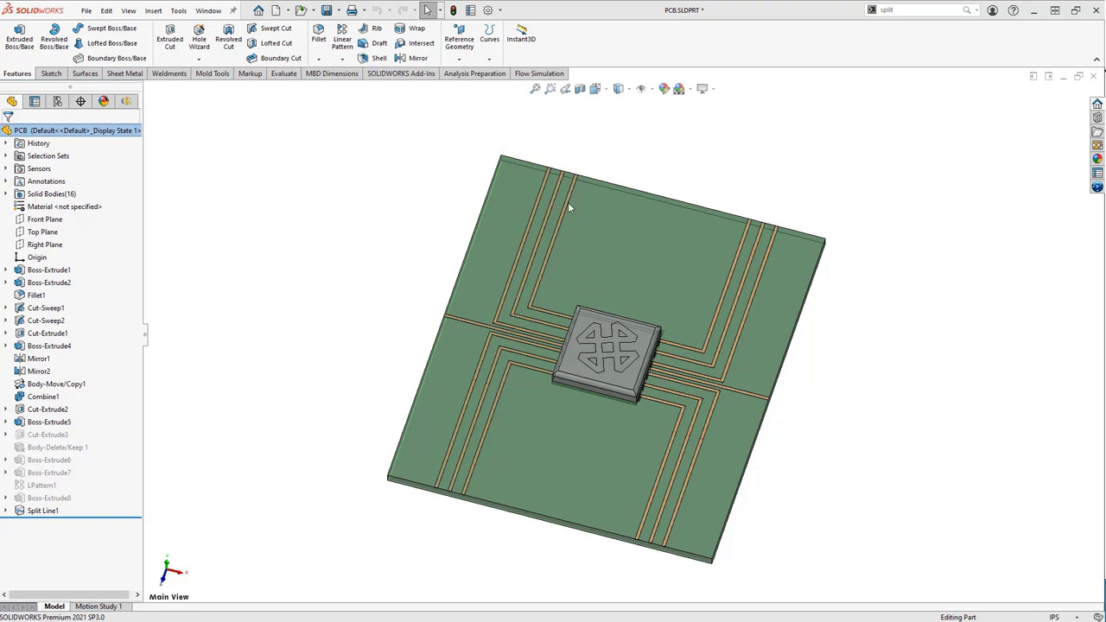
Start a new Flow Simulation project named 'Electronics Cooling'.
left_click(534, 73)
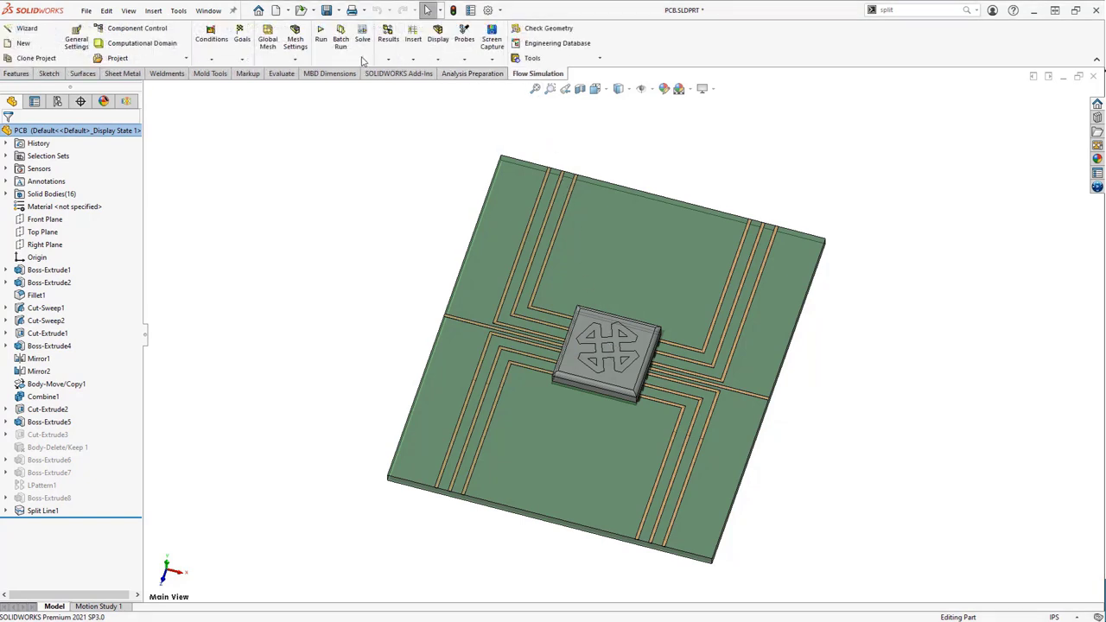
left_click(39, 31)
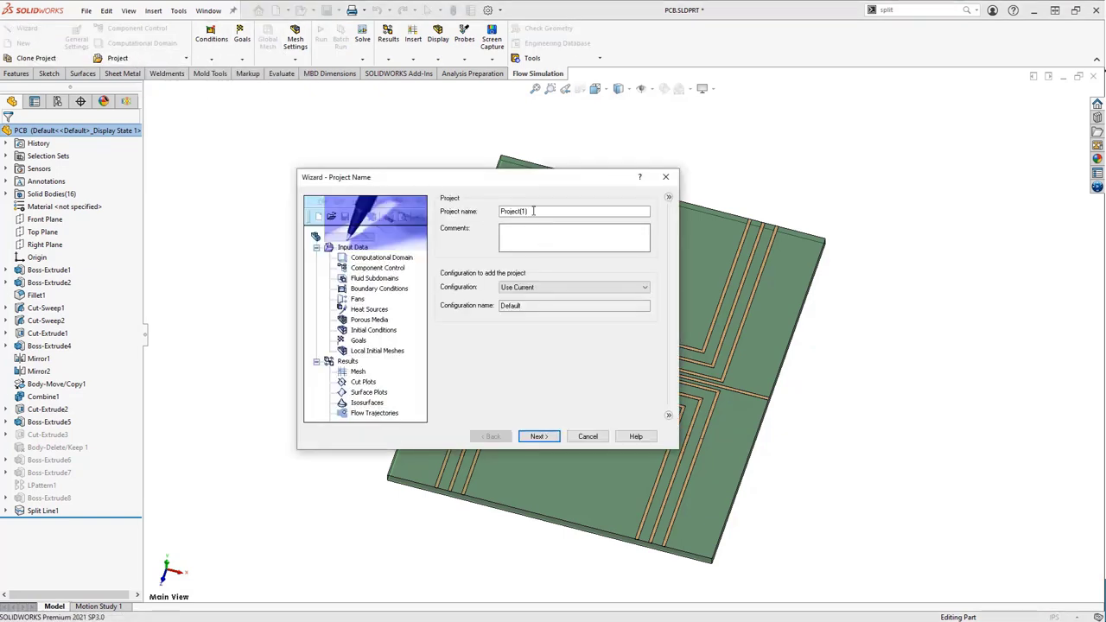
left_click_drag(531, 211, 463, 210)
type("E")
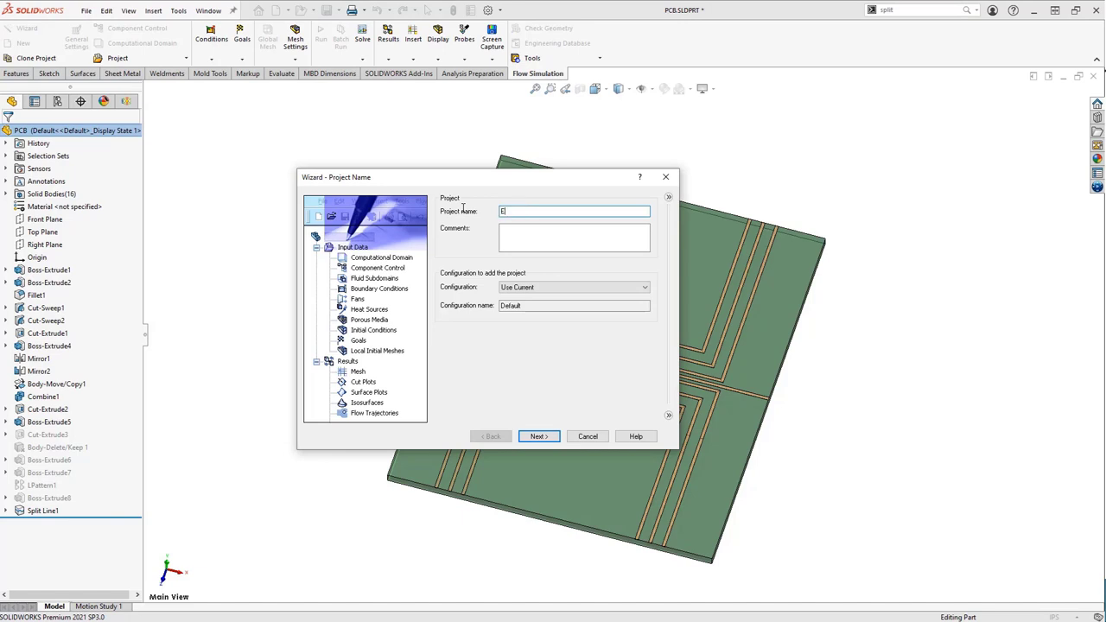
type("lectronics")
type(" Cooling")
left_click(540, 439)
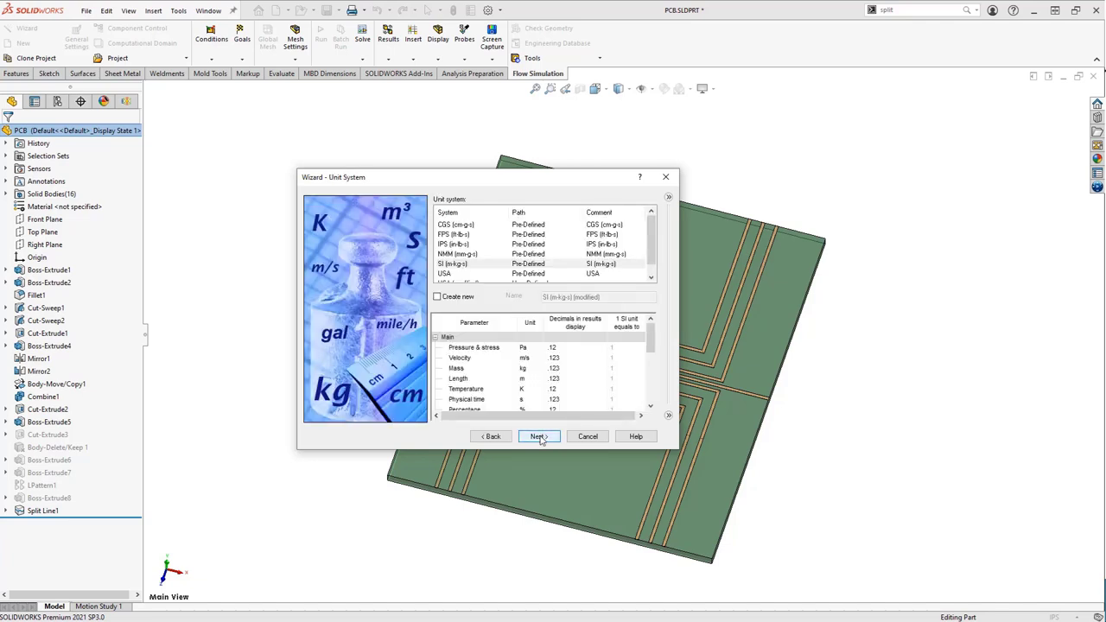
Choose the SI unit system with temperature in Fahrenheit.
left_click(652, 268)
left_click_drag(652, 268, 651, 256)
left_click(539, 390)
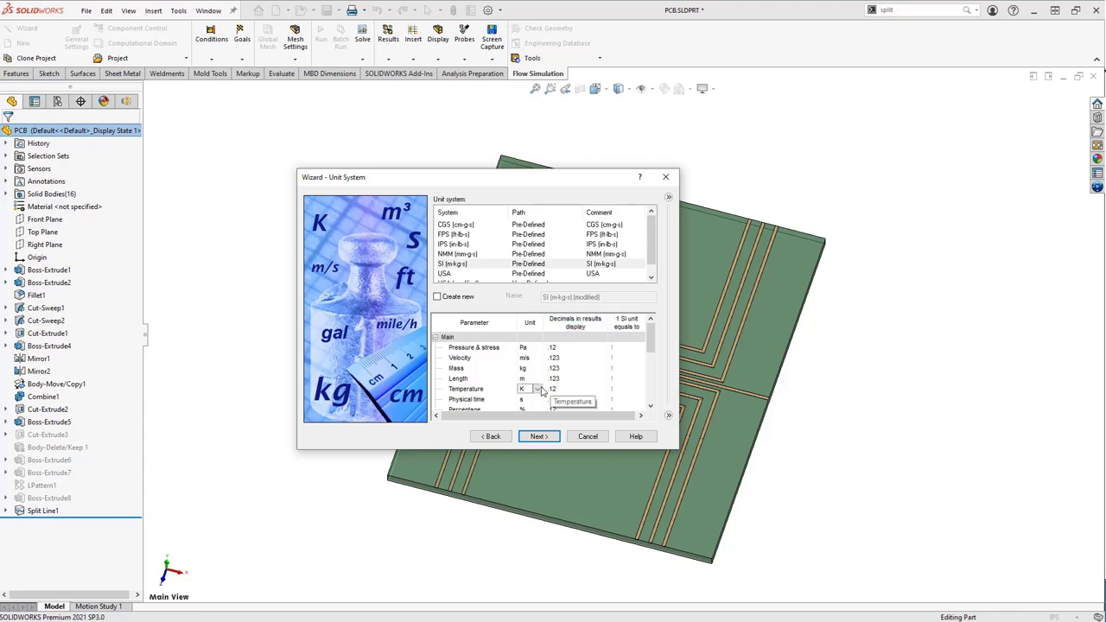
left_click(538, 390)
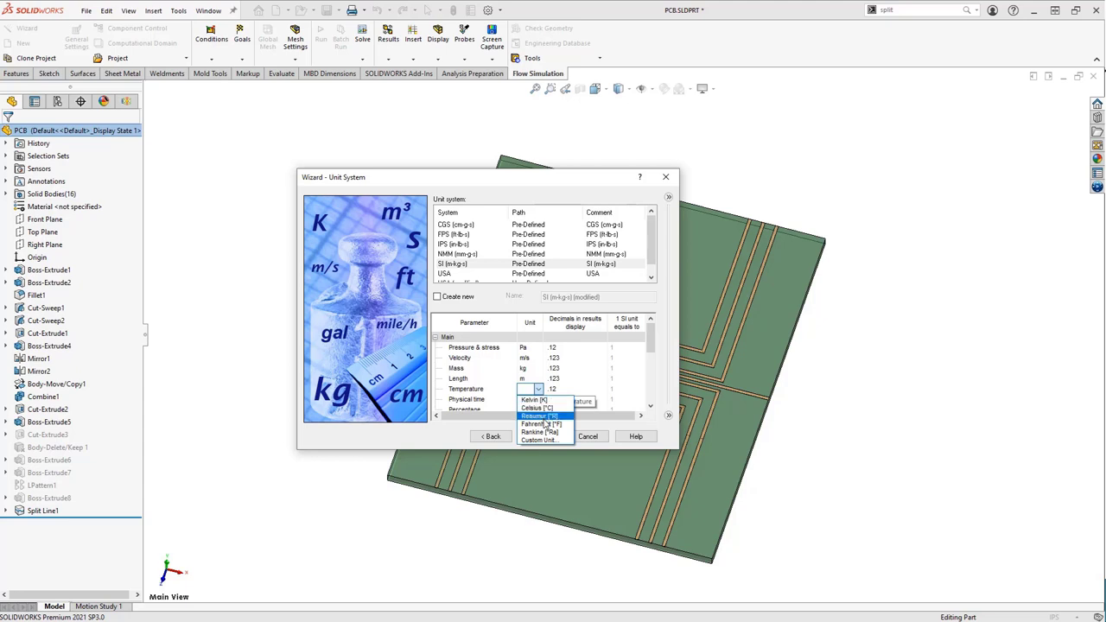
left_click(542, 424)
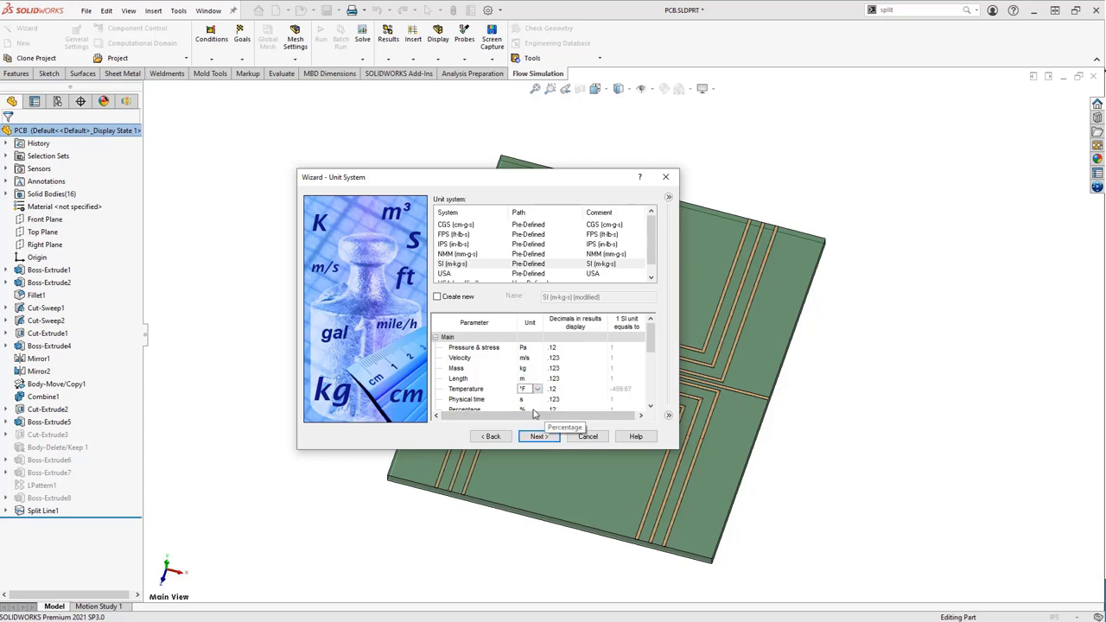
left_click(538, 437)
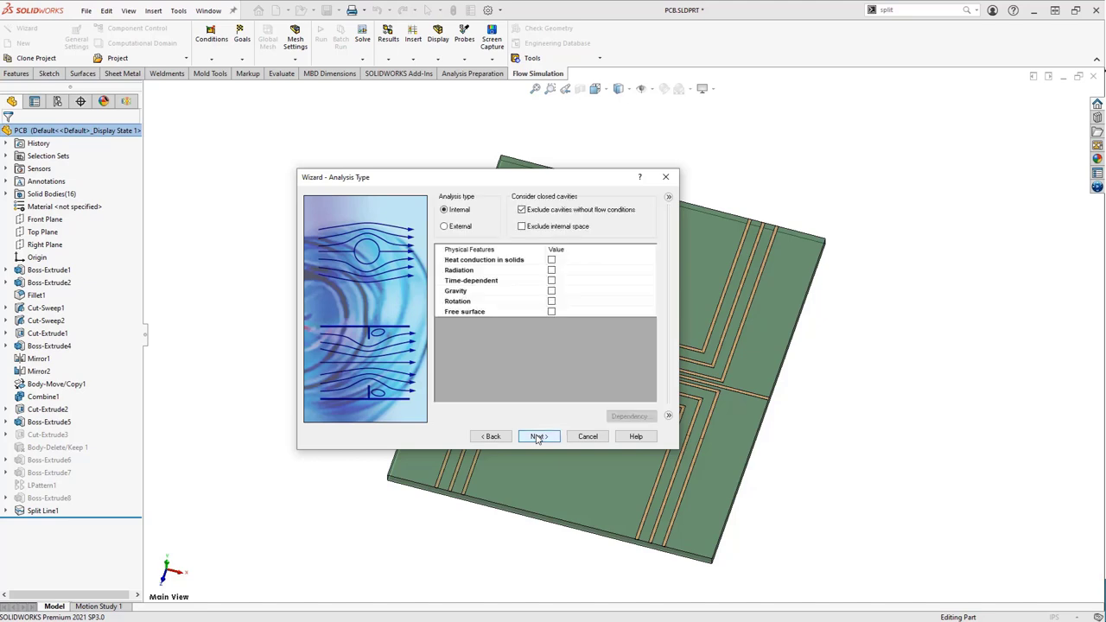
Make the analysis external with heat conduction in solids and gravity enabled.
left_click(552, 261)
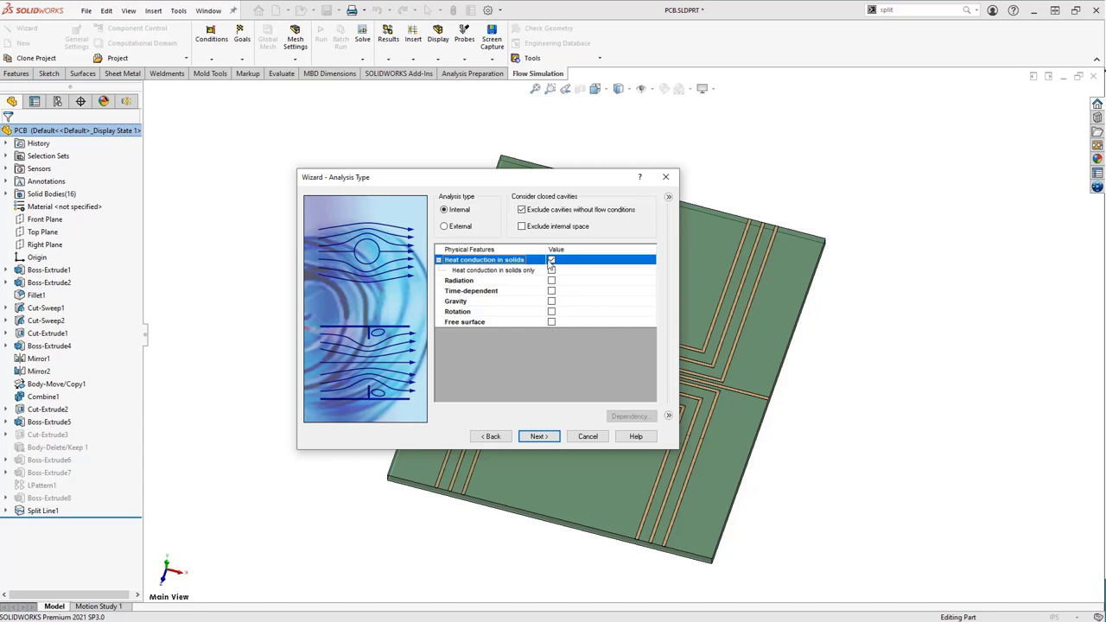
left_click(445, 227)
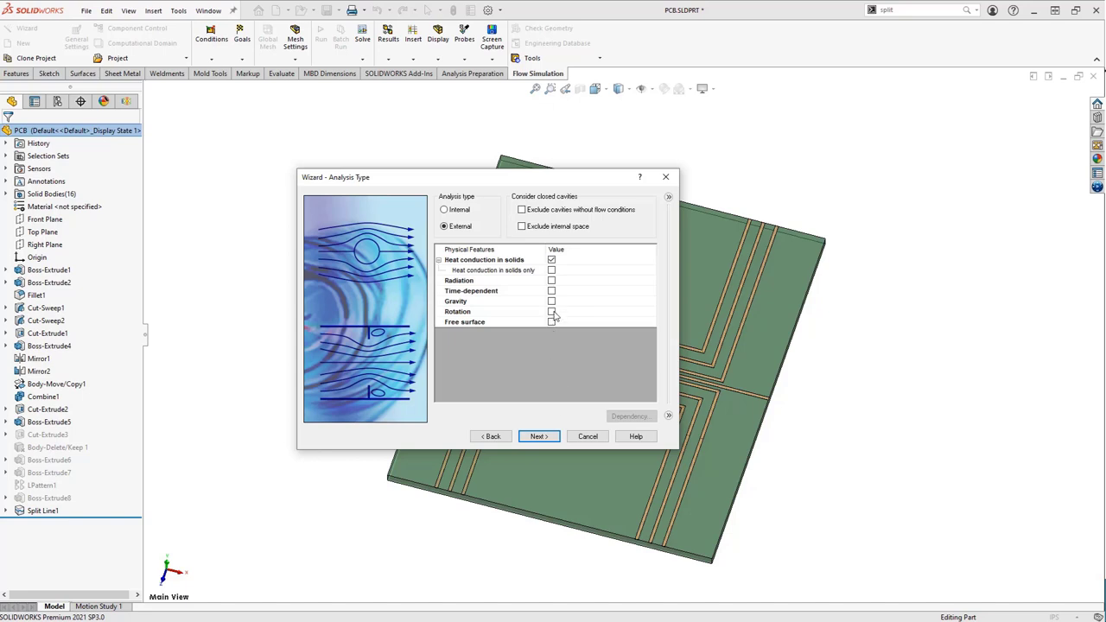
left_click(555, 303)
left_click(551, 302)
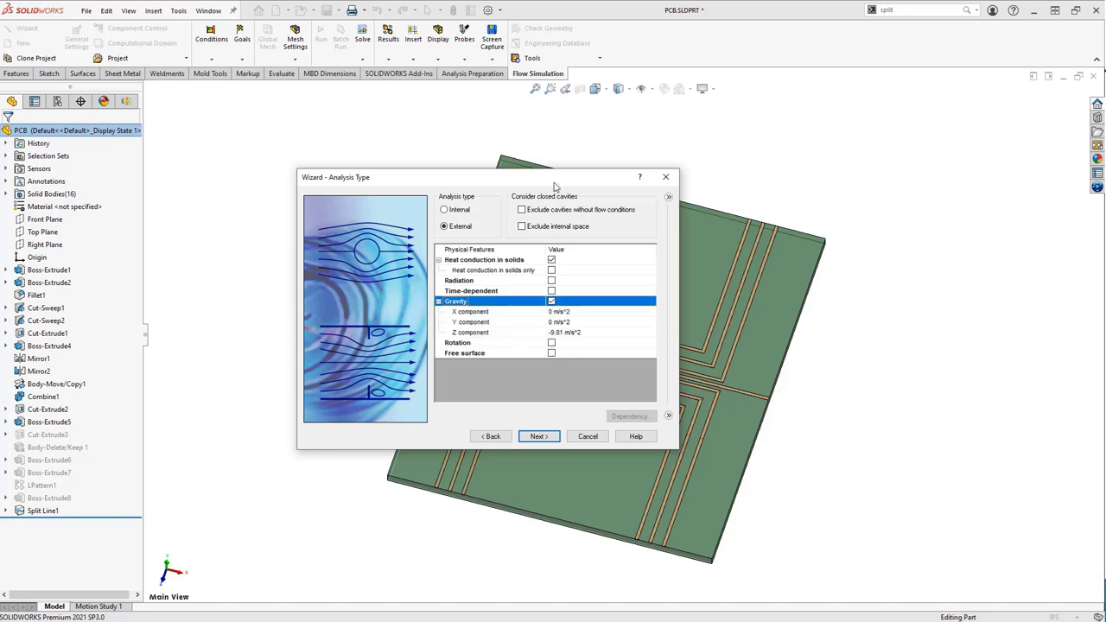
mouse_move(555, 180)
left_mouse_down()
mouse_move(363, 151)
mouse_move(434, 151)
left_mouse_up()
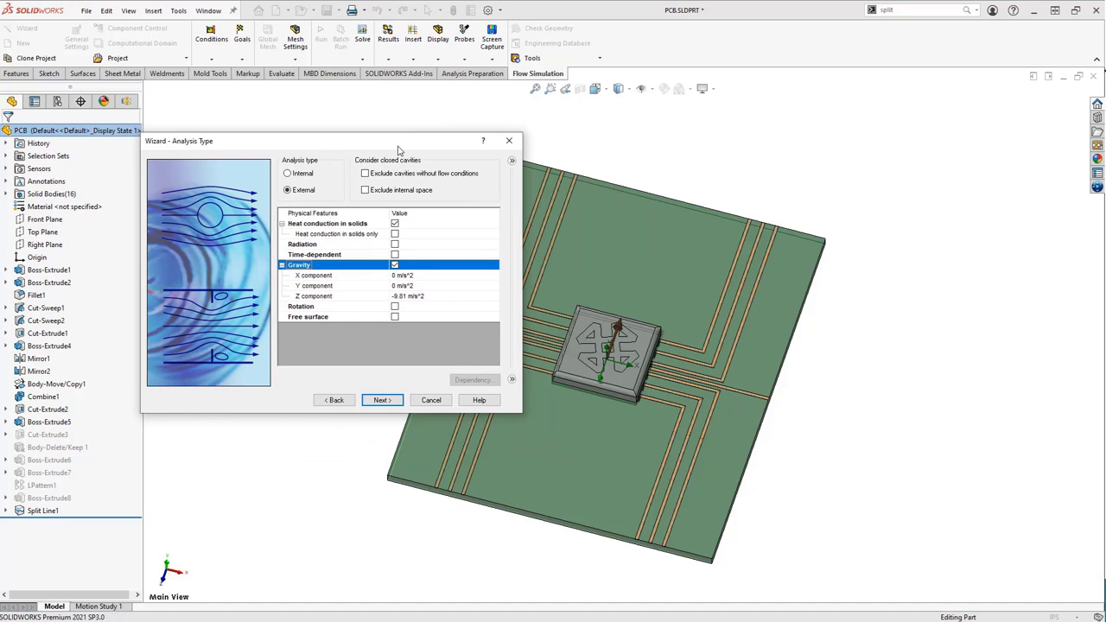
Set the gravity components to Z = 0 and Y = -9.81 m/s².
left_click(407, 298)
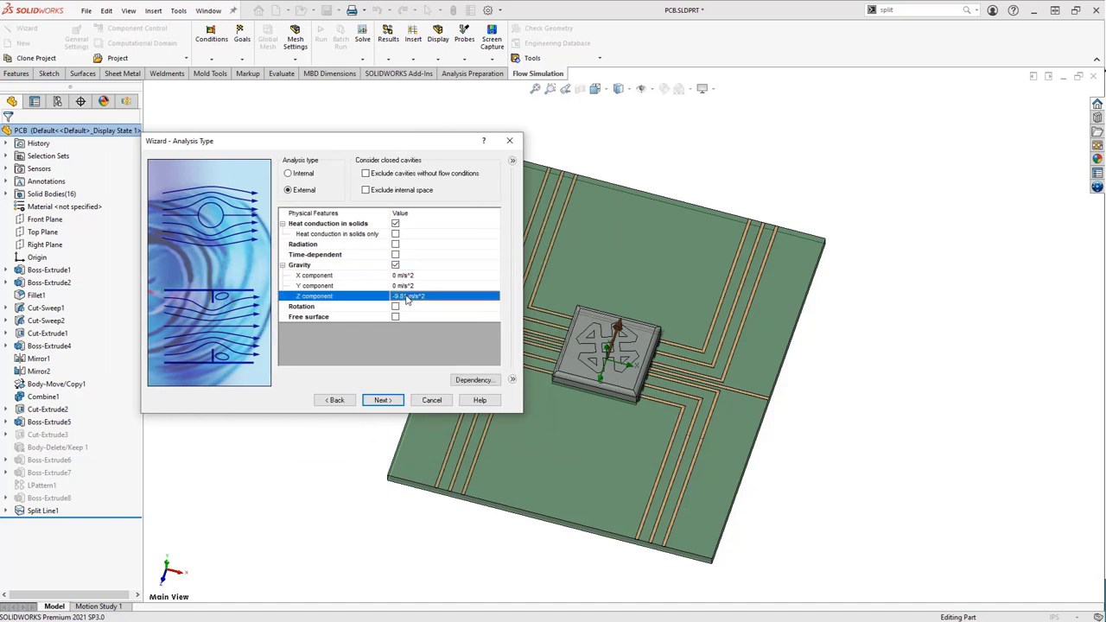
left_click(406, 297)
double_click(395, 294)
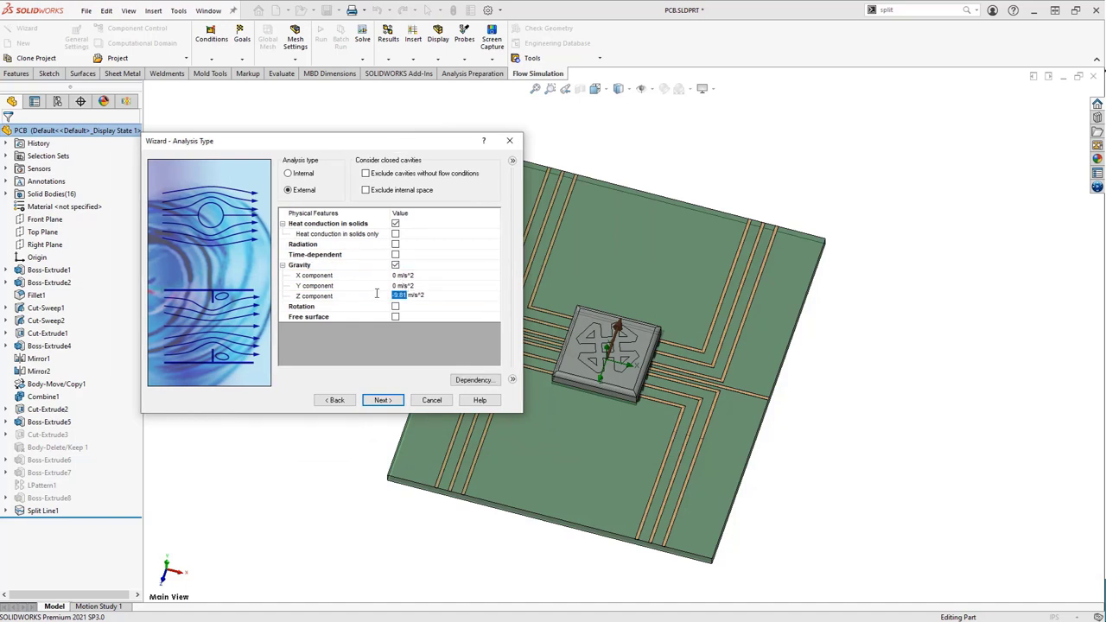
type("0")
left_click(398, 288)
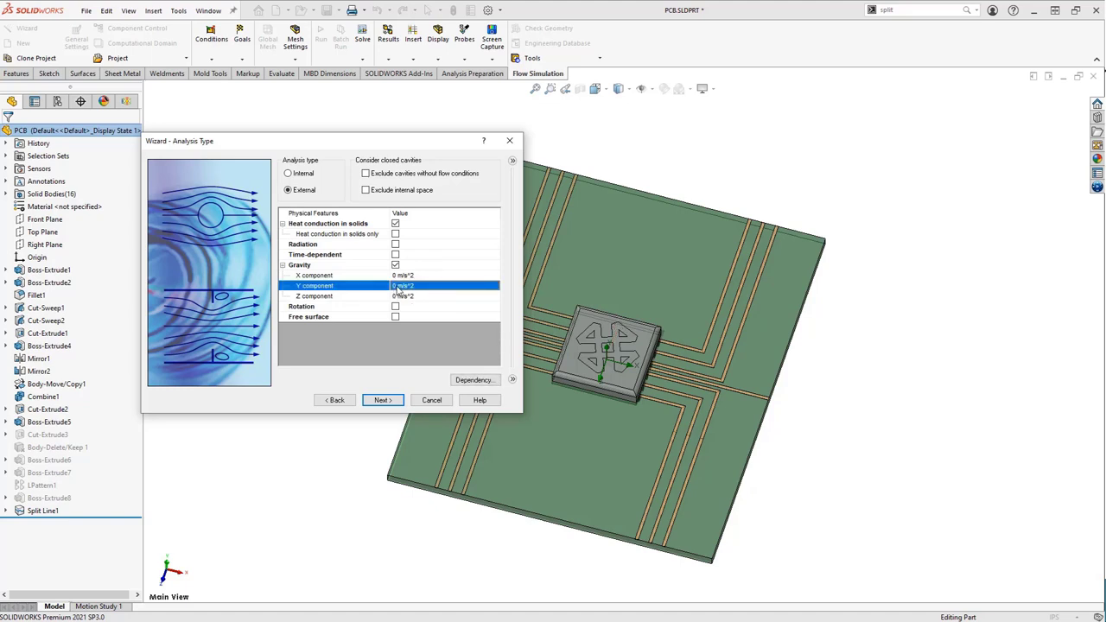
left_click(396, 288)
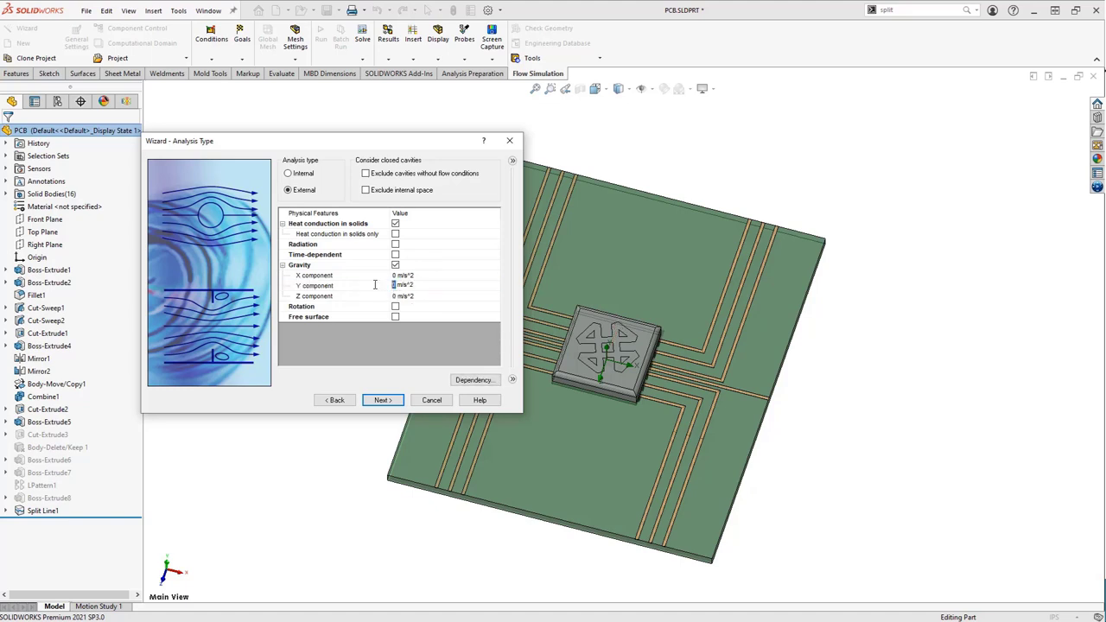
type("-9.81")
left_click(382, 400)
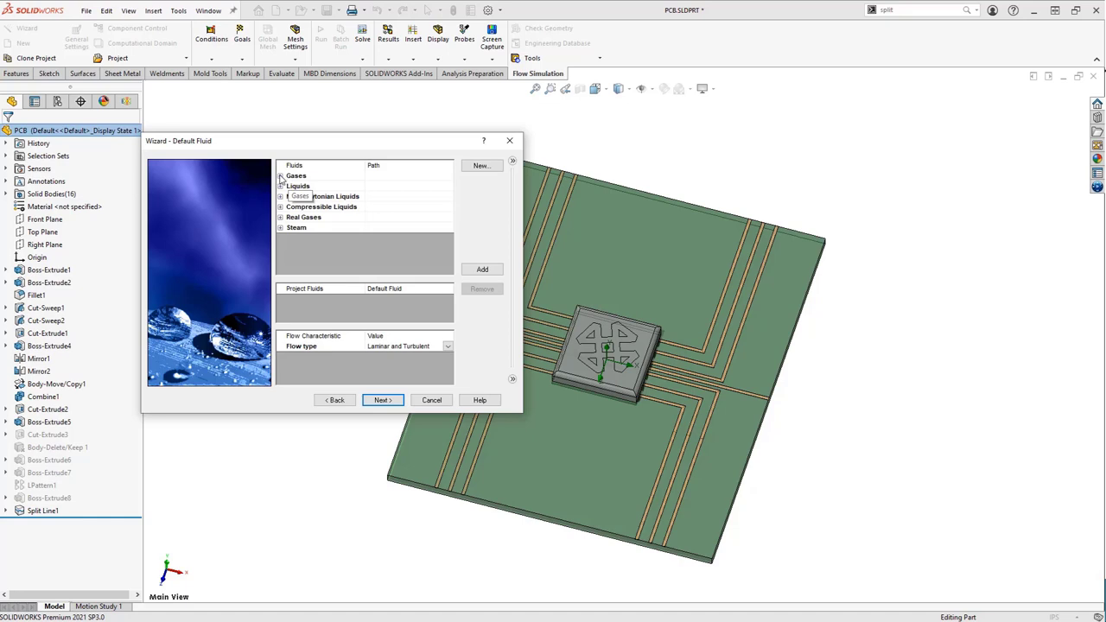
Choose Air as the project fluid and Silicon as the default solid.
left_click(280, 176)
left_click(314, 207)
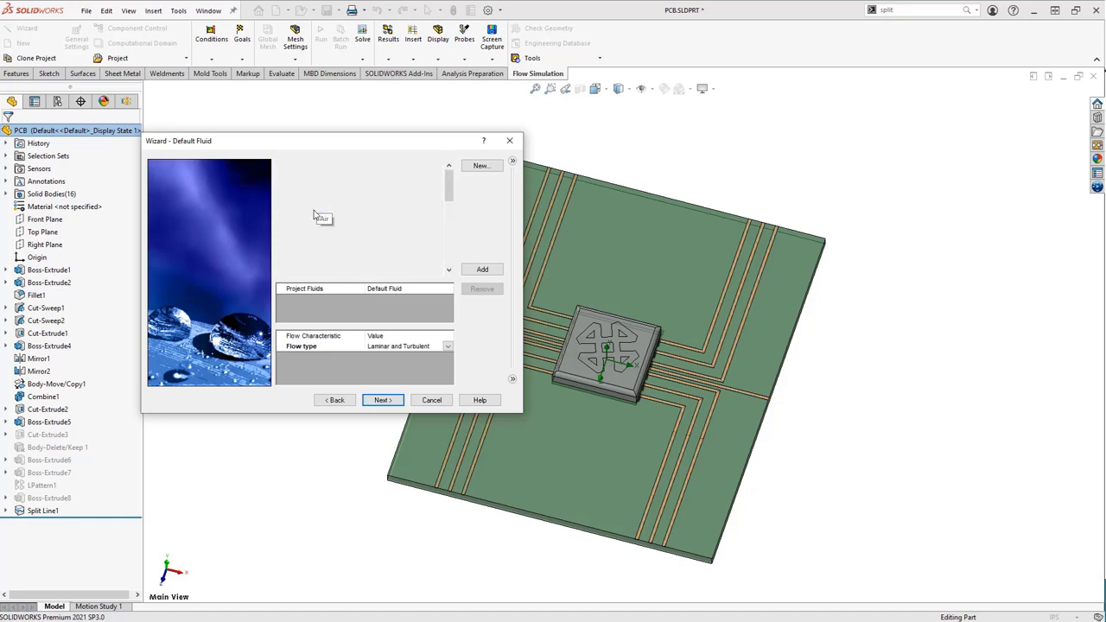
left_click(381, 401)
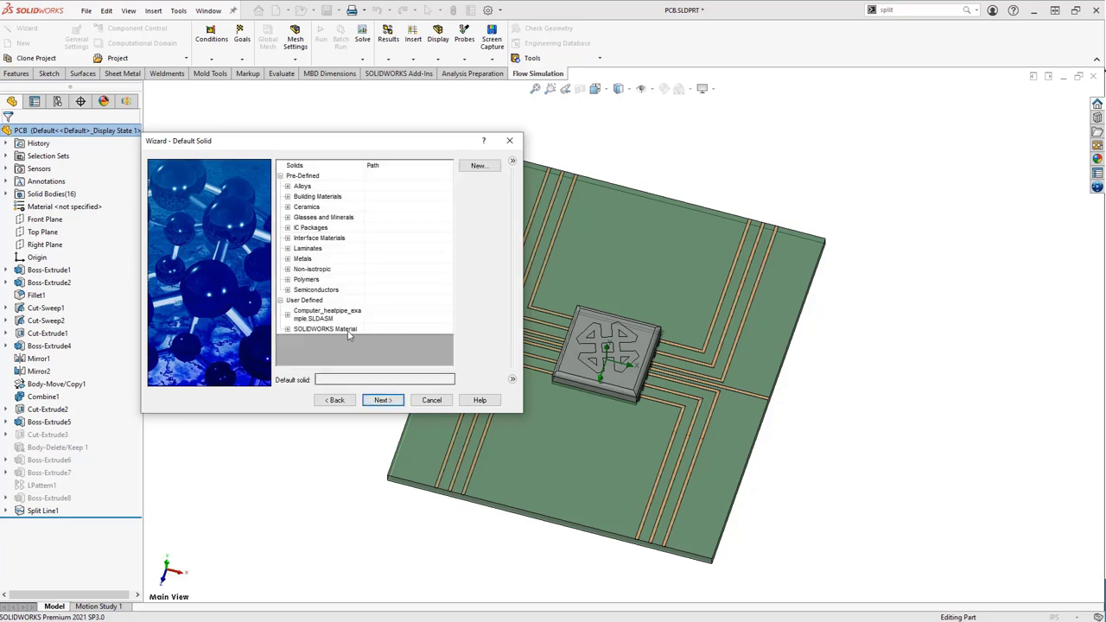
left_click(288, 292)
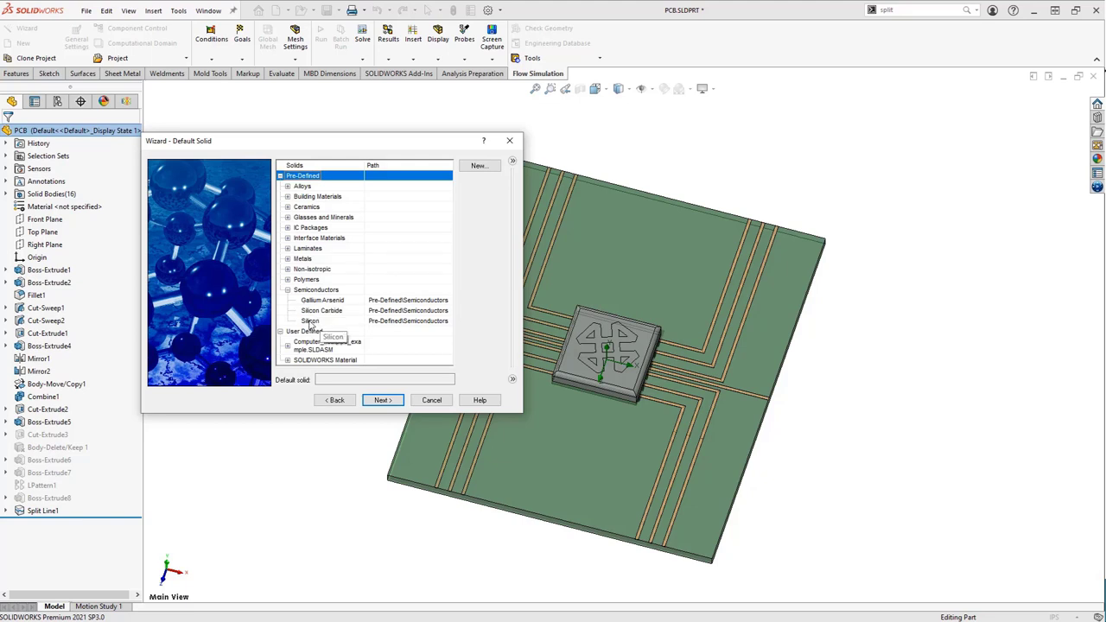
left_click(310, 321)
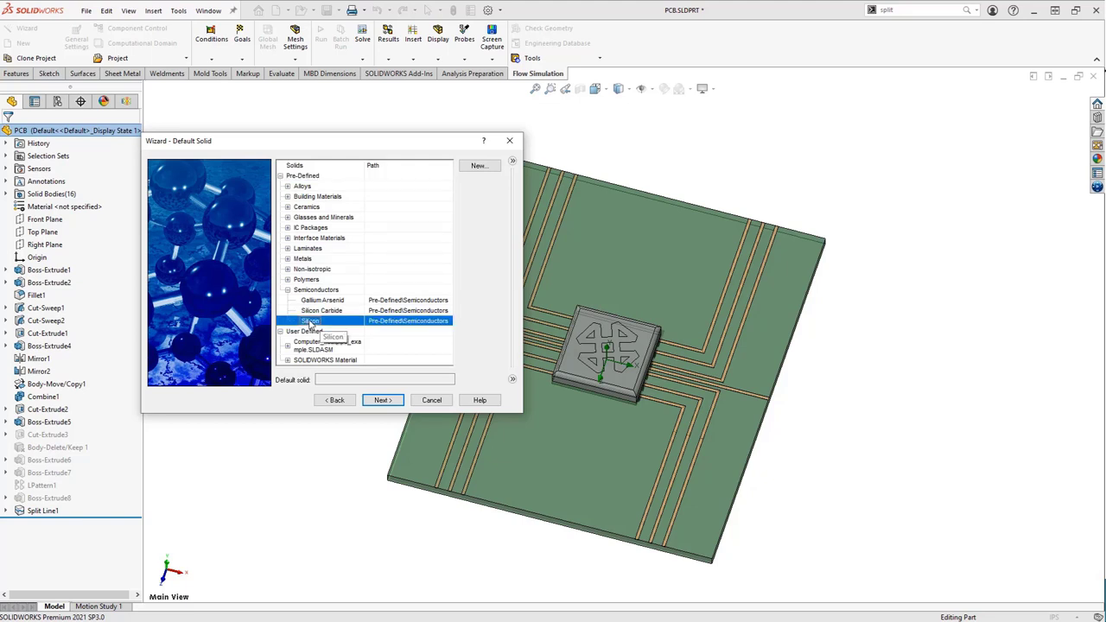
left_click(380, 400)
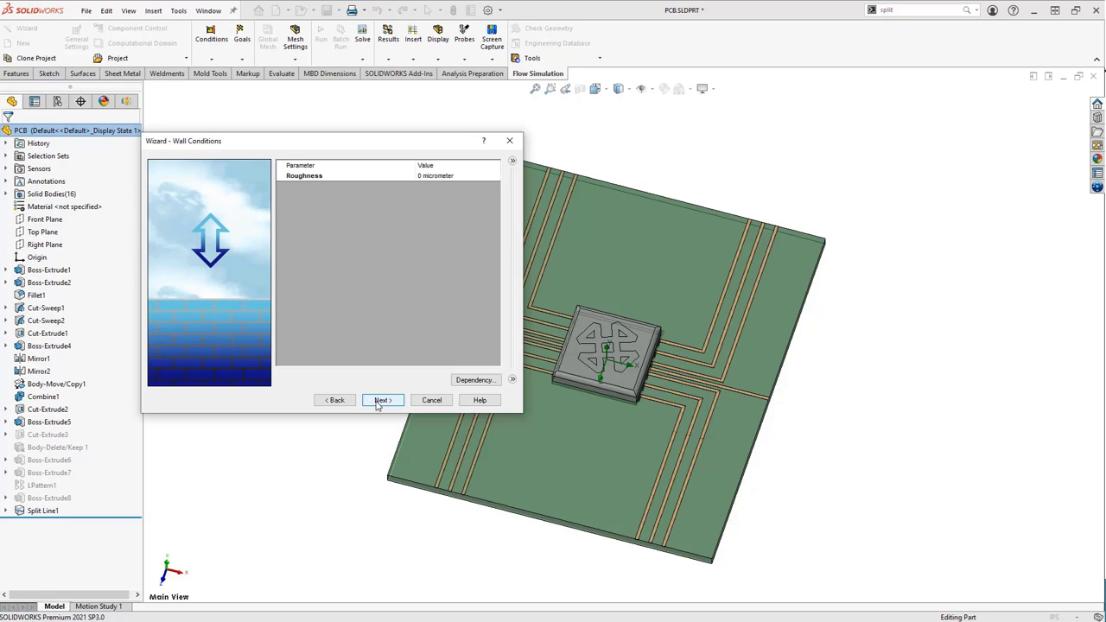
Keep default wall conditions and finish with 101325 Pa, 68.09 °F initial conditions.
left_click(377, 402)
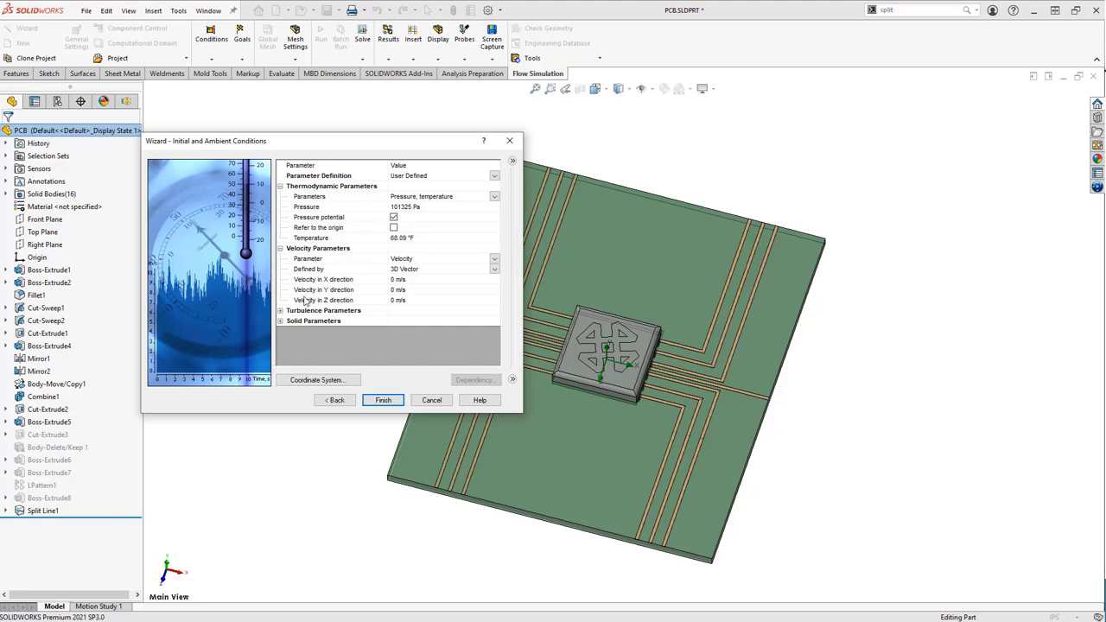
left_click(280, 320)
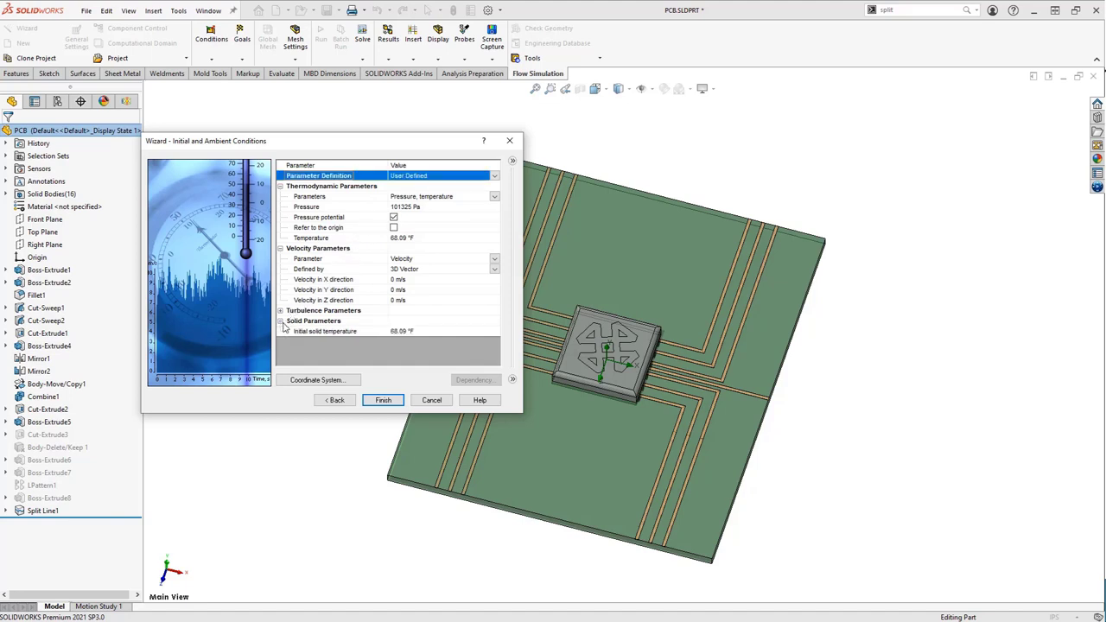
left_click(396, 400)
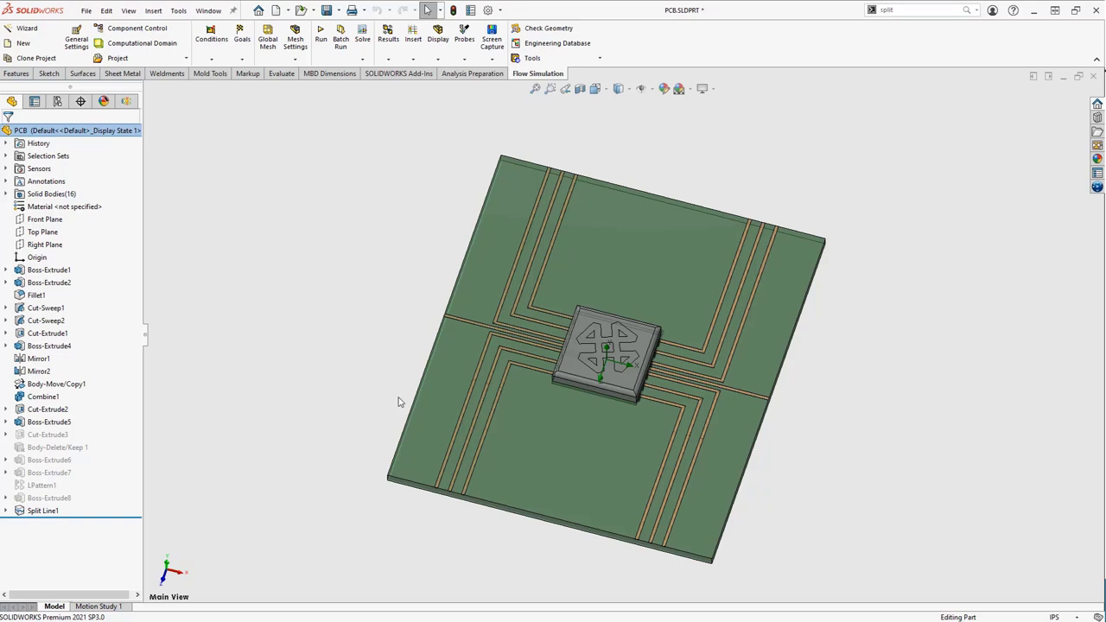
Add Electrical Conditions to the Electronics Cooling analysis tree via Customize Tree.
left_click(126, 101)
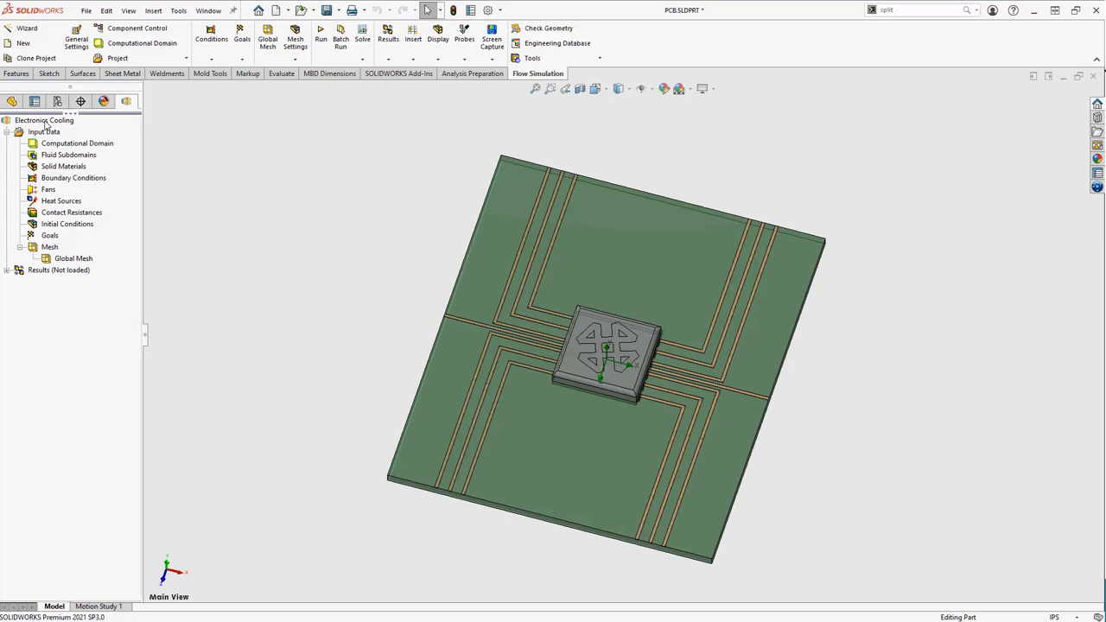
right_click(46, 126)
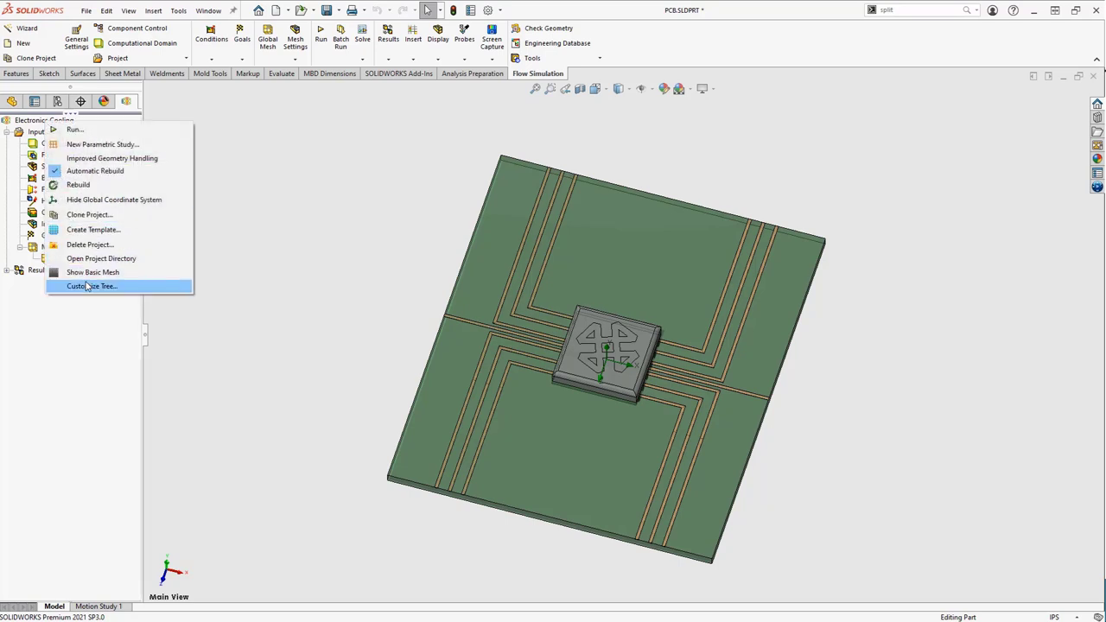
left_click(87, 287)
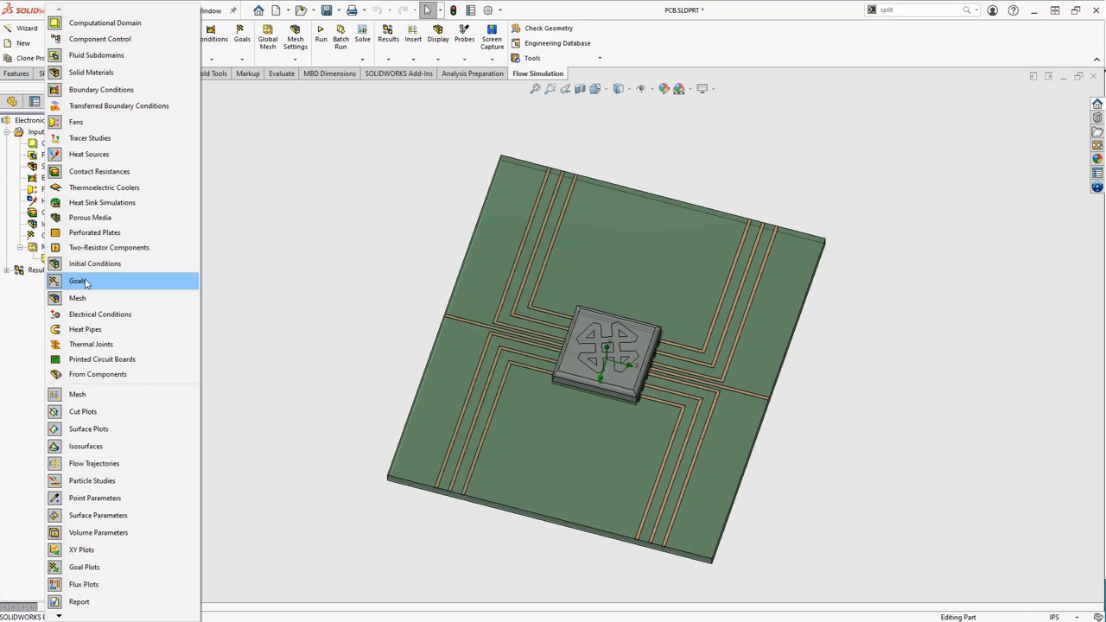
left_click(87, 316)
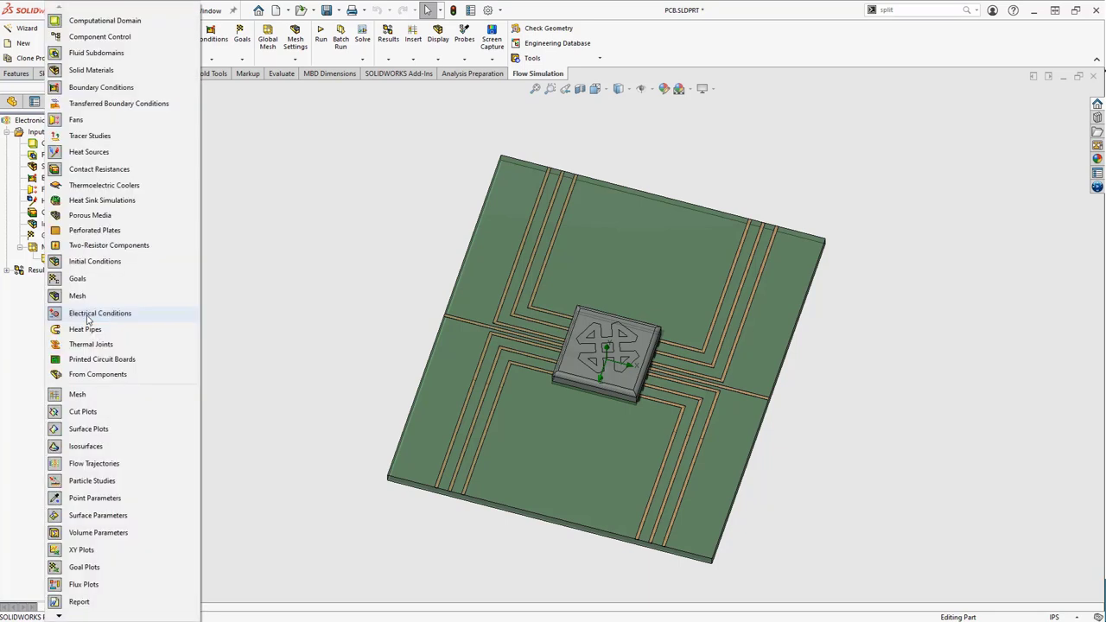
left_click(24, 316)
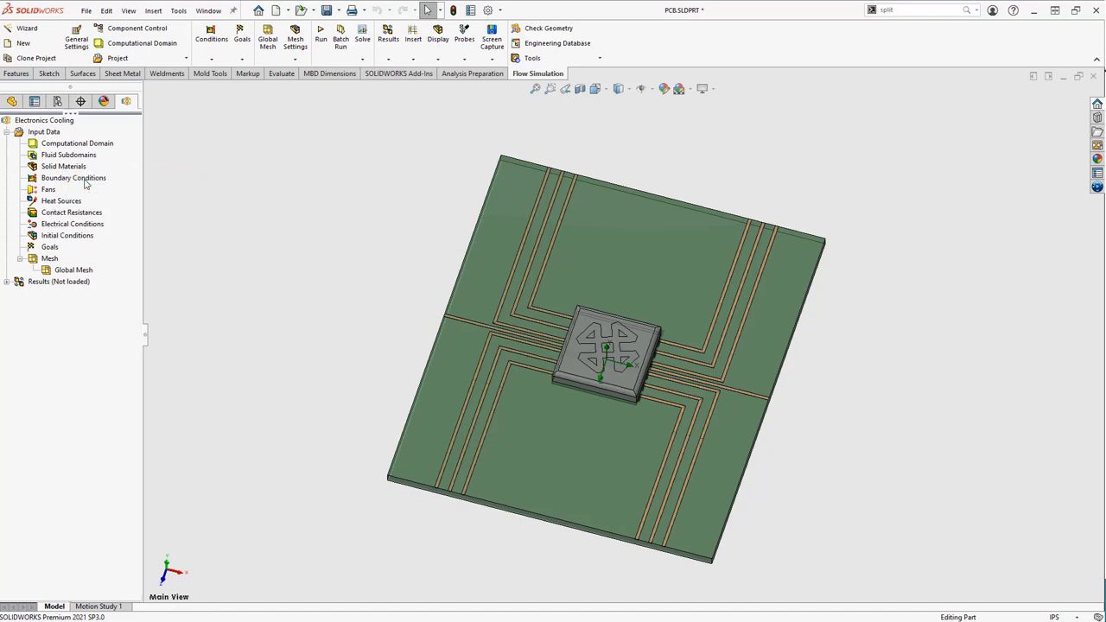
double_click(85, 179)
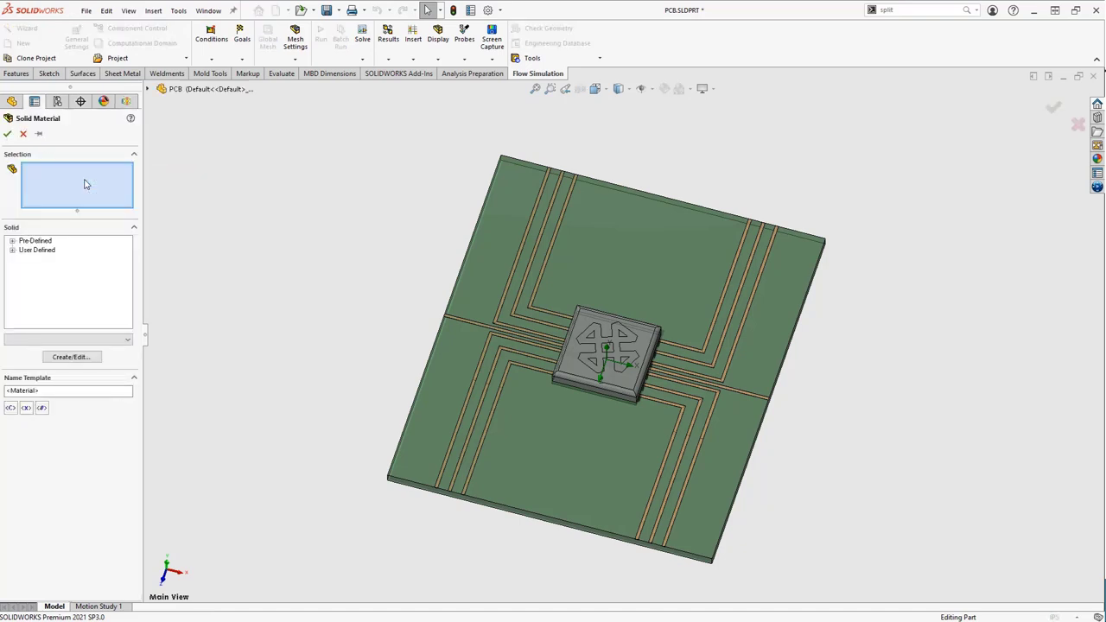
Select the Boss-Extrude4, Mirror2 and Boss-Extrude5 trace bodies for the solid material.
left_click(148, 90)
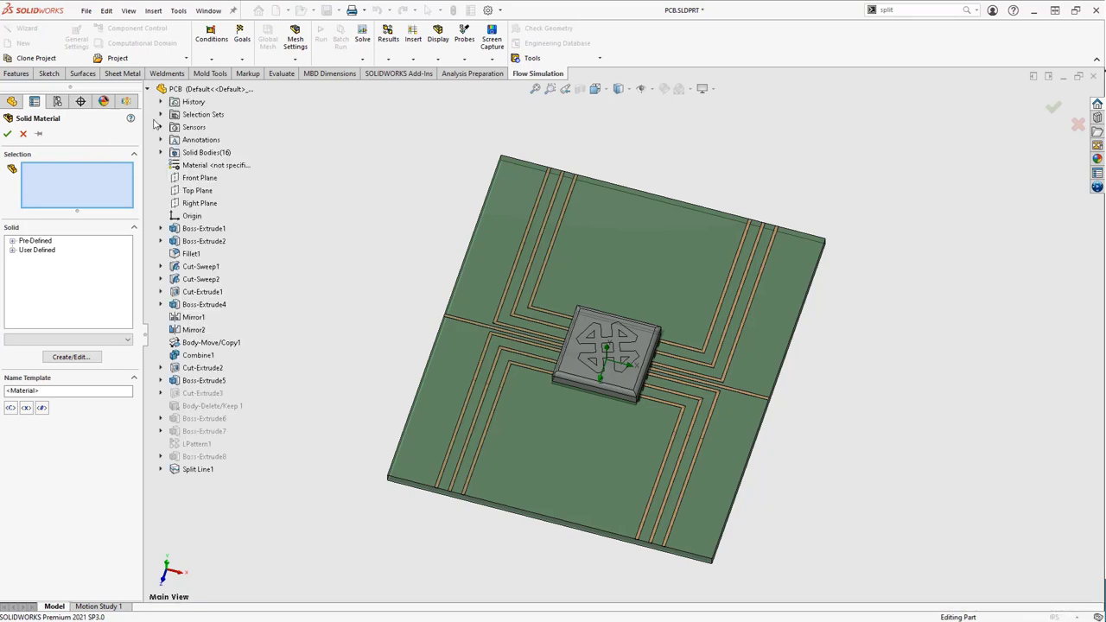
left_click(161, 152)
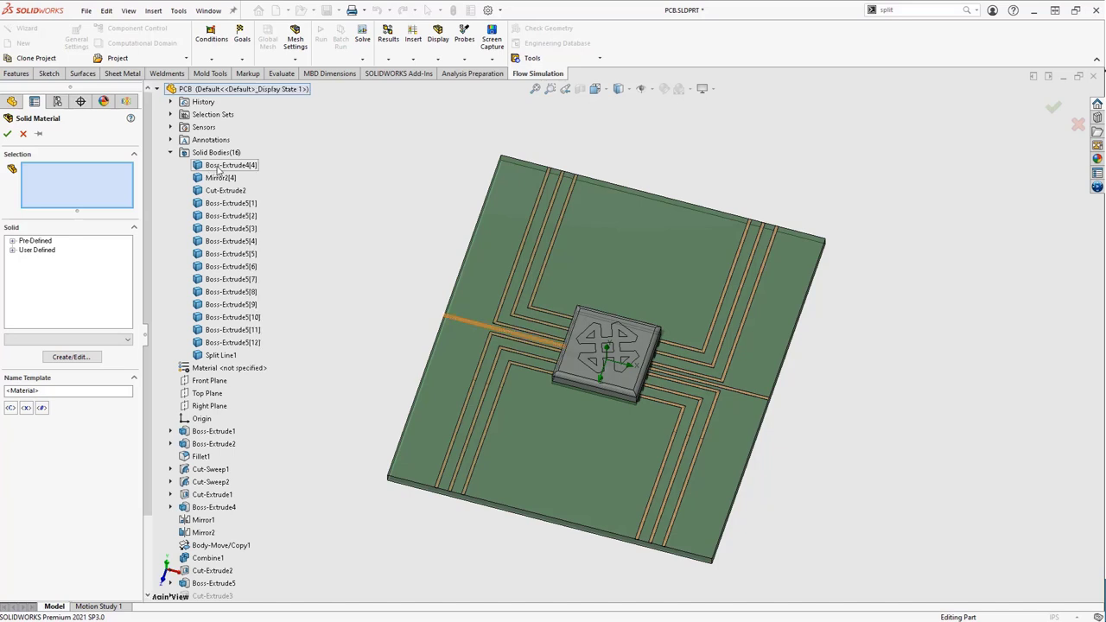
left_click(218, 166)
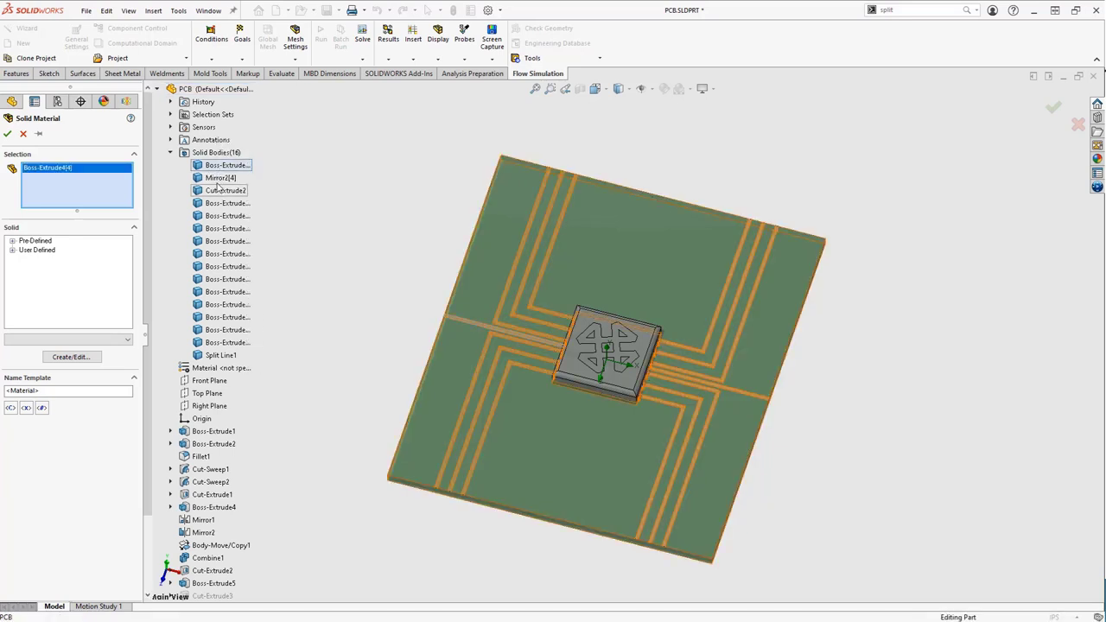
left_click(219, 179)
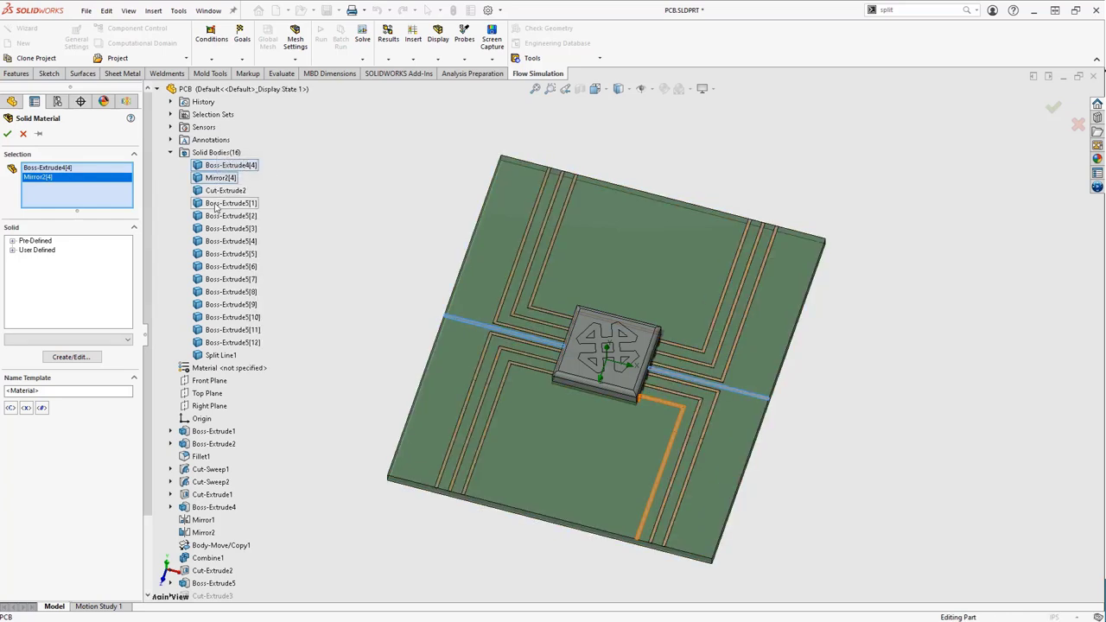
left_click(215, 204)
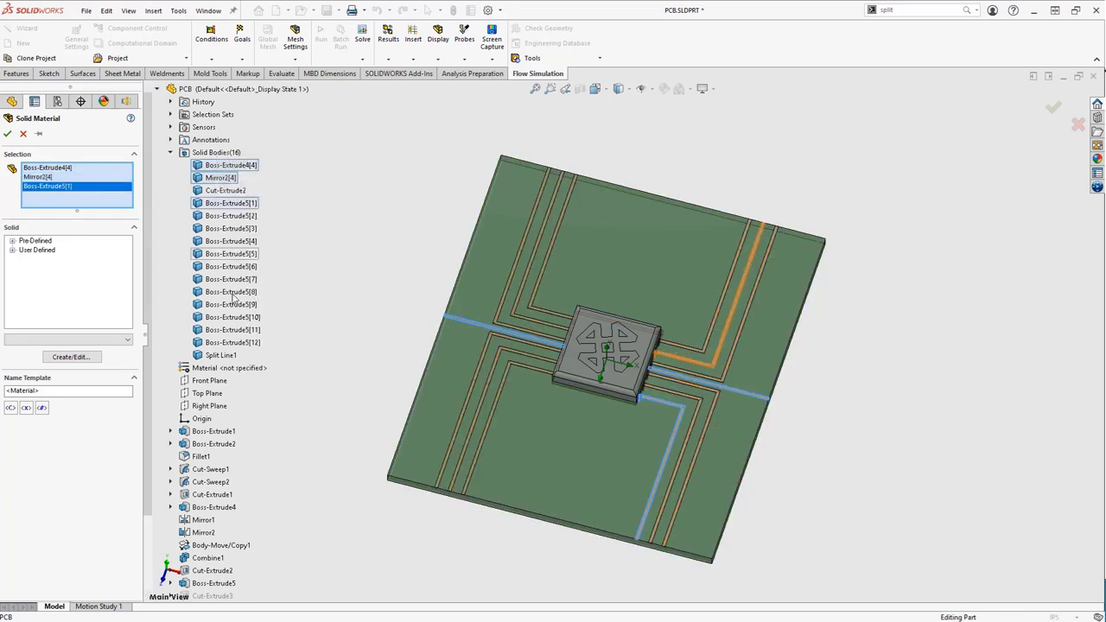
left_click(242, 343, "shift")
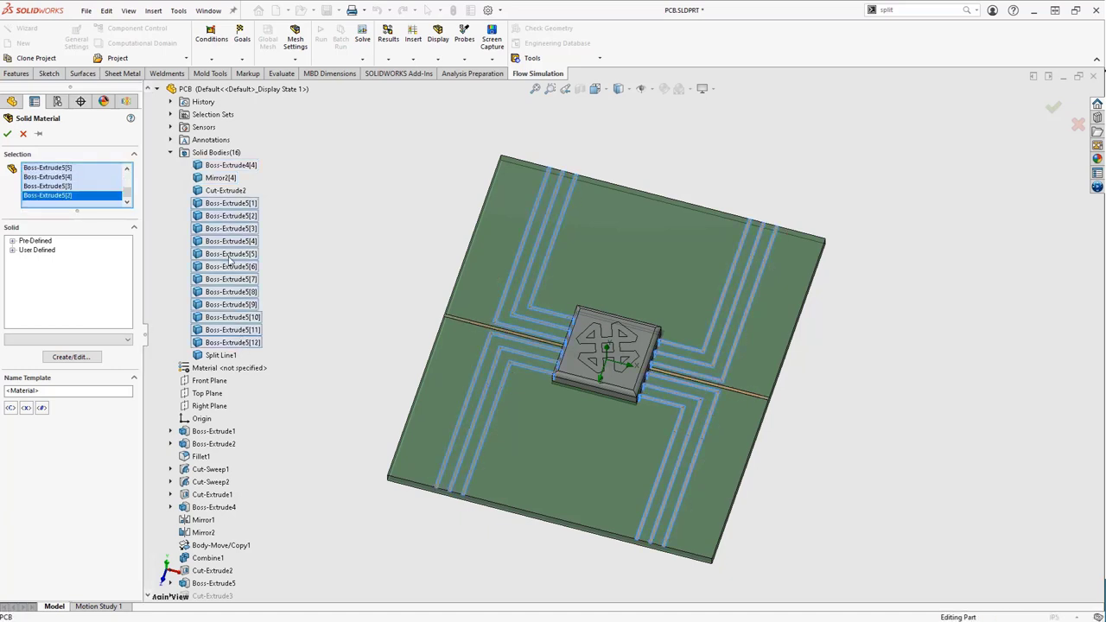
left_click(222, 177, "ctrl")
left_click(227, 166, "ctrl")
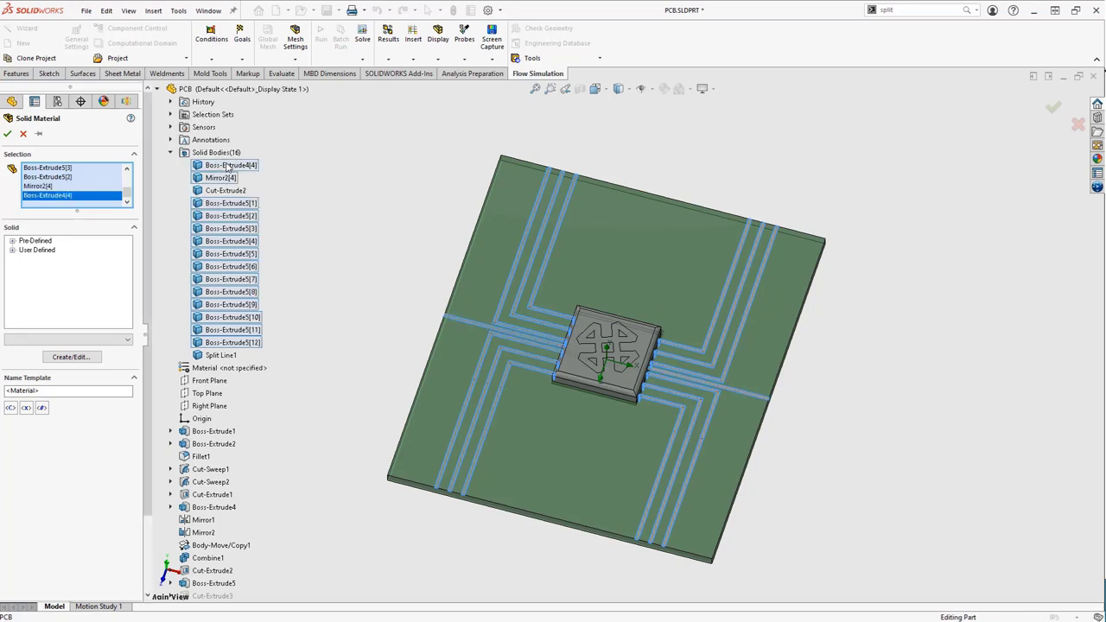
Assign predefined Metals > Copper to the selected trace bodies.
left_click(12, 242)
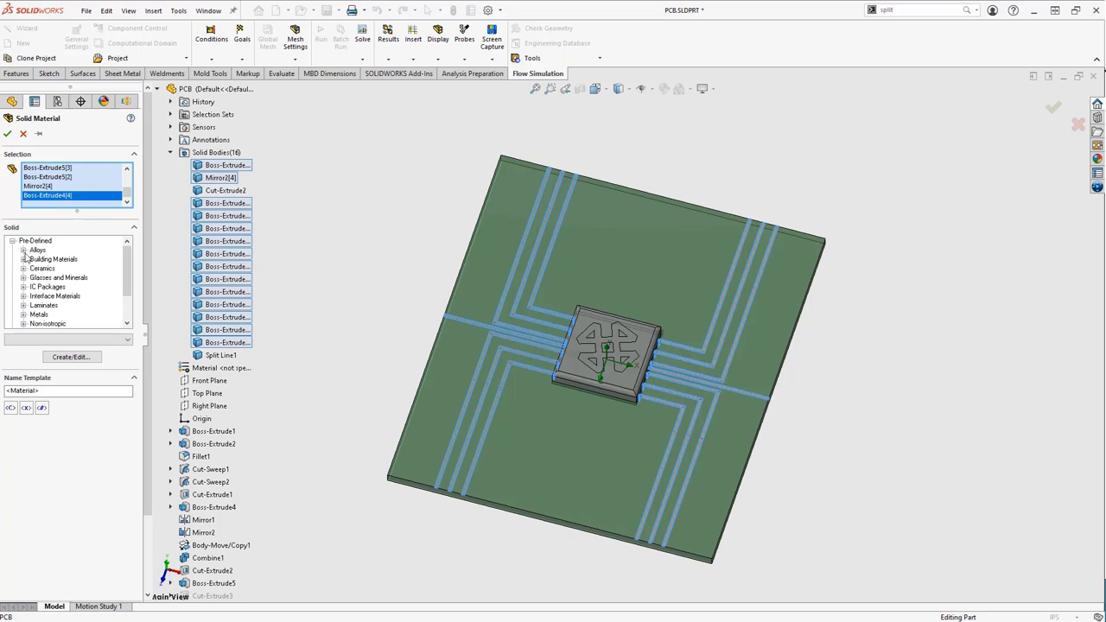
left_click(24, 315)
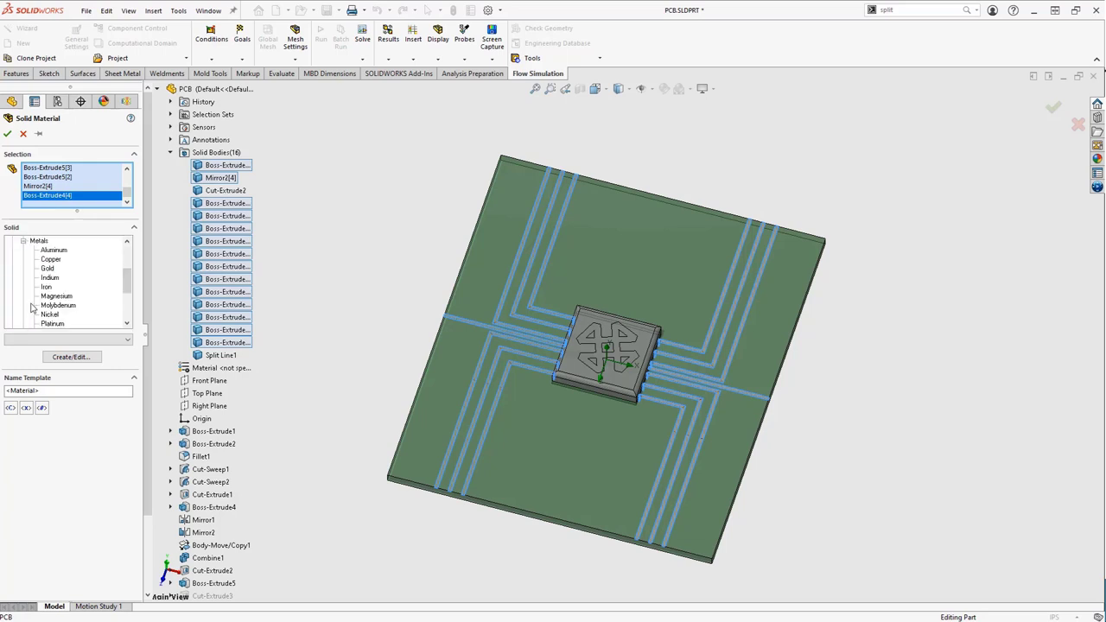
left_click(49, 259)
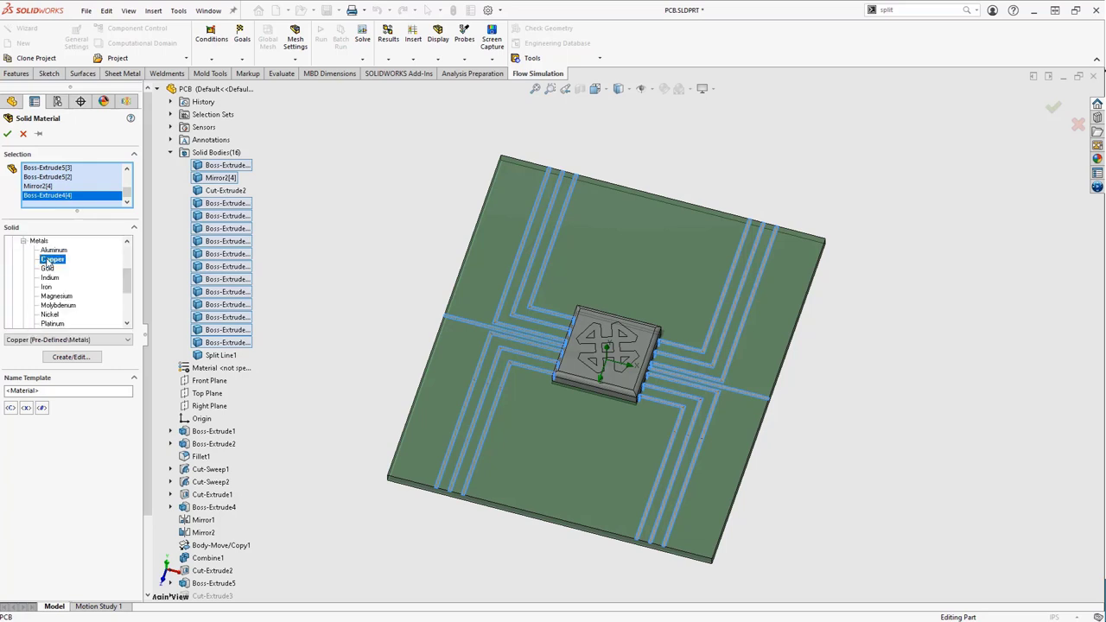
left_click(9, 134)
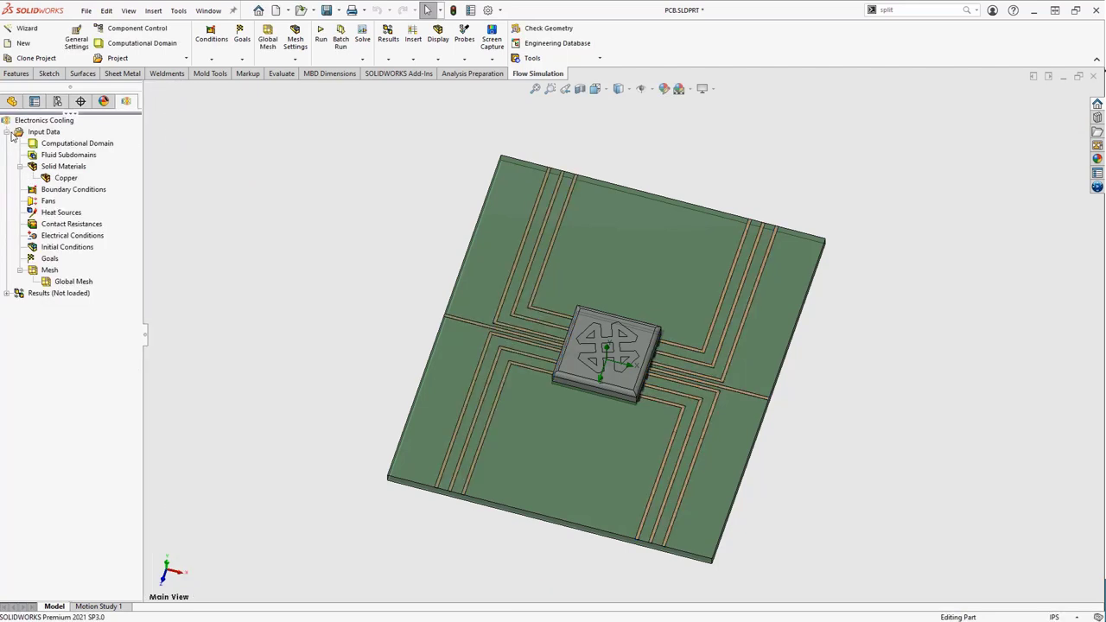
Insert a new electrical condition with a current of 0.1 A.
right_click(78, 238)
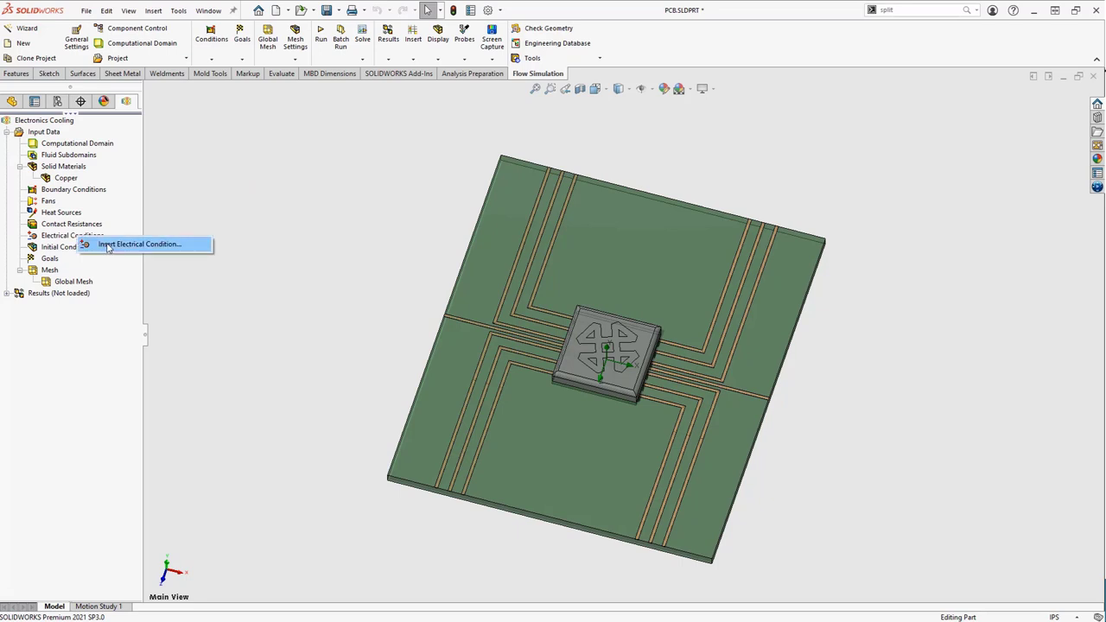
left_click(108, 245)
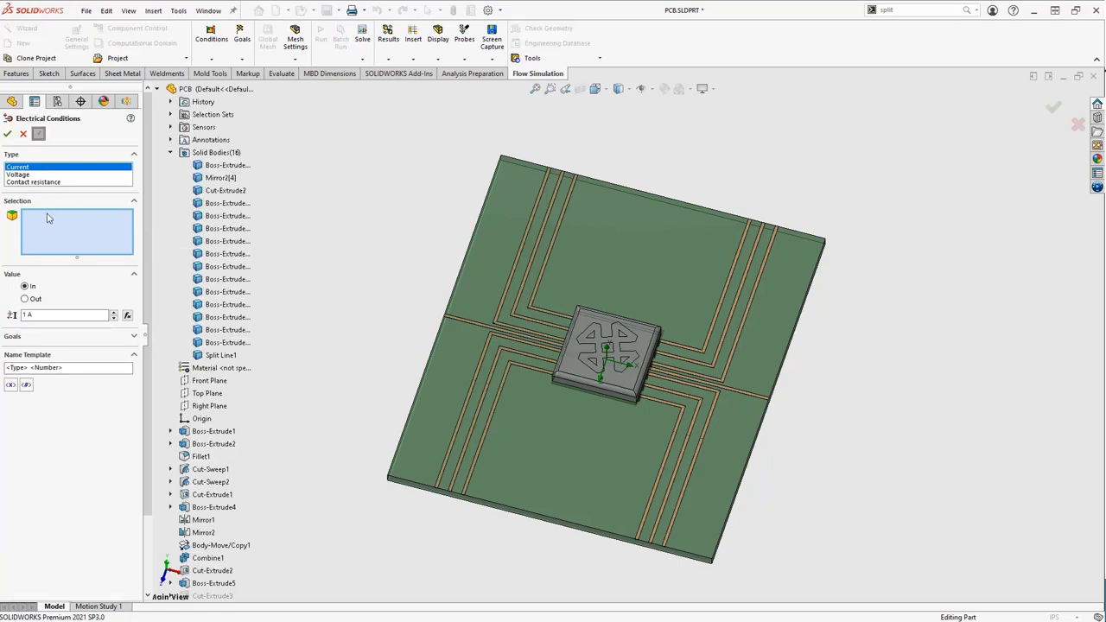
middle_click_drag(461, 558, 464, 512)
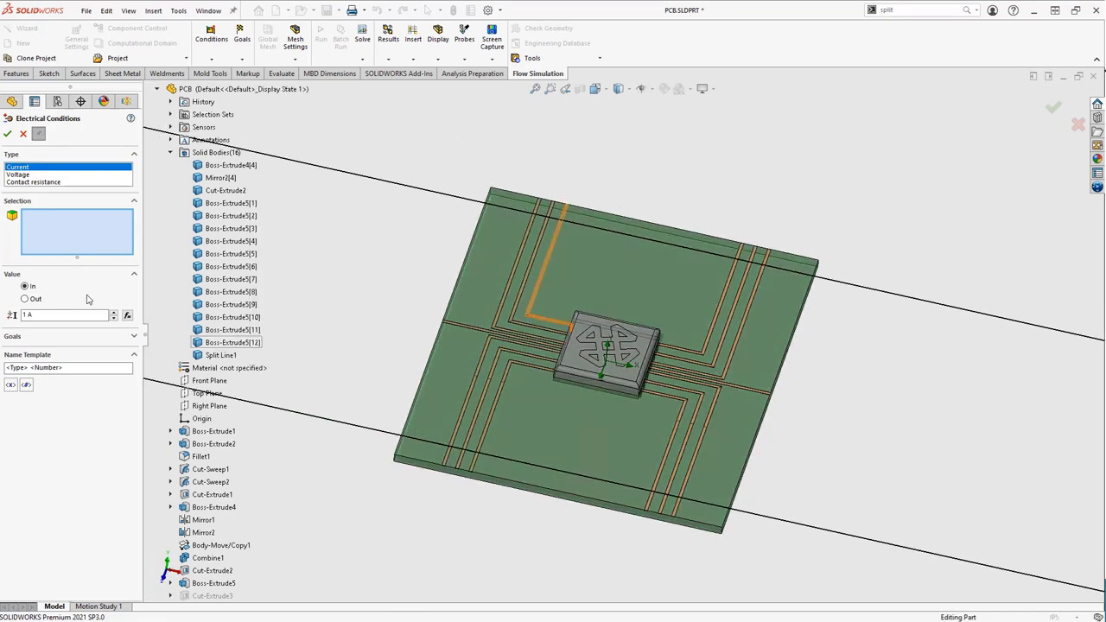
double_click(26, 315)
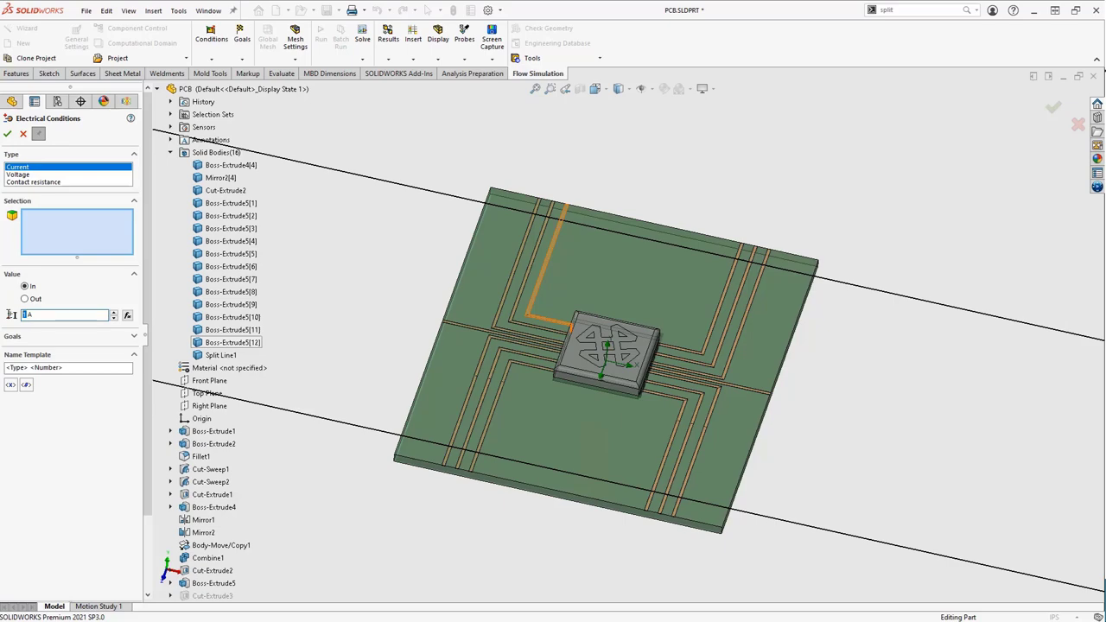
type("0.1")
scroll(458, 467, "down", 2)
scroll(485, 424, "down", 2)
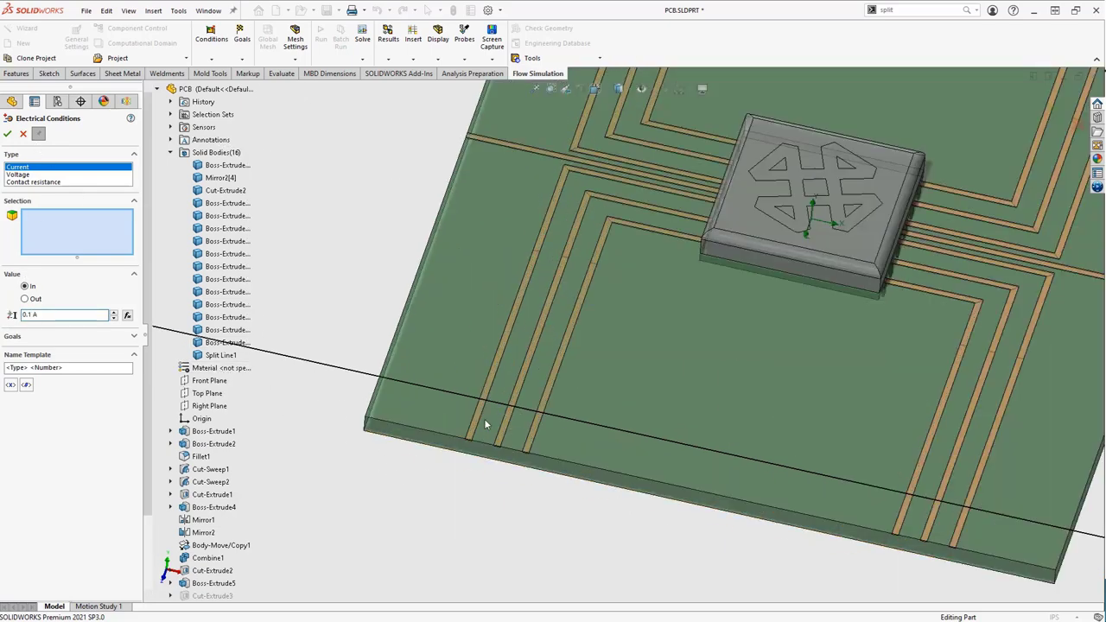
scroll(509, 423, "down", 2)
scroll(511, 437, "down", 2)
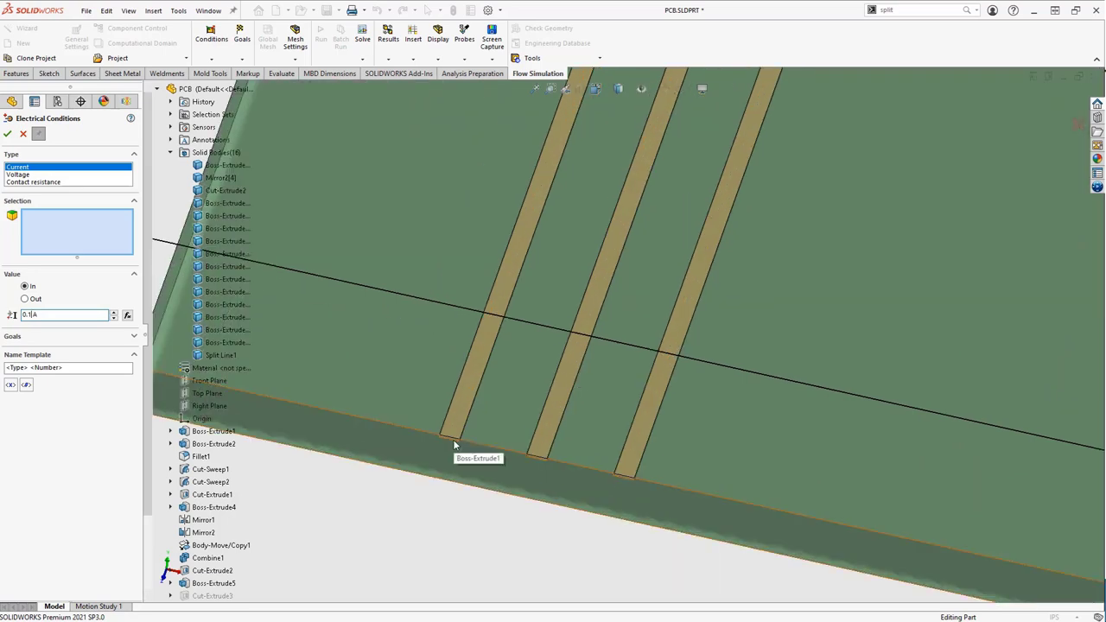
scroll(456, 438, "down", 1)
scroll(474, 422, "down", 1)
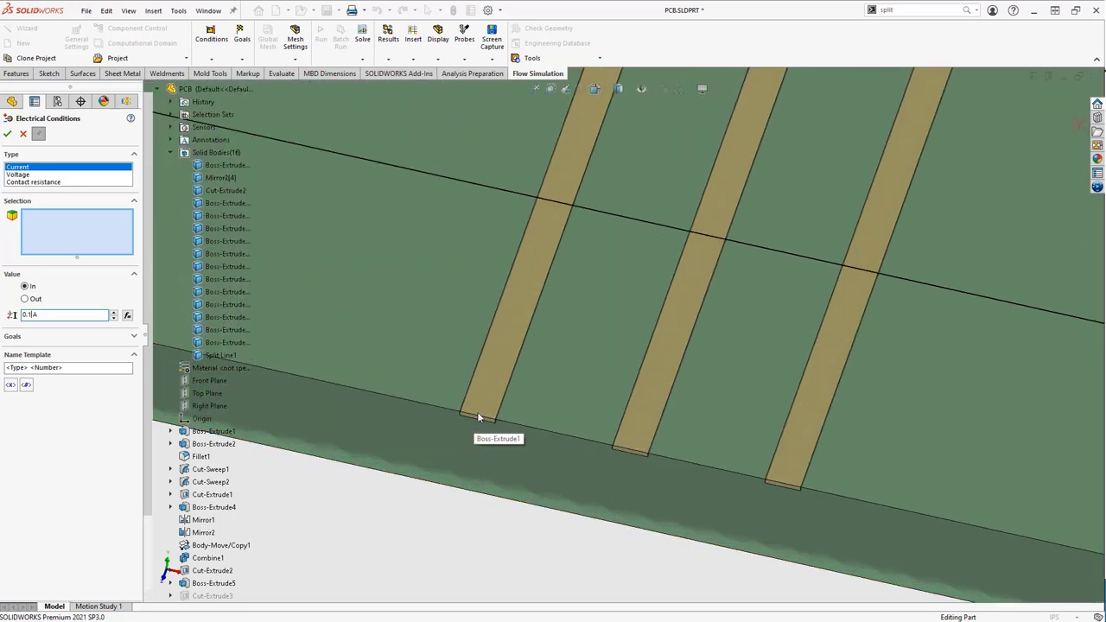
Pick the trace end faces for the current, dropping a wrongly picked face.
left_click(477, 416)
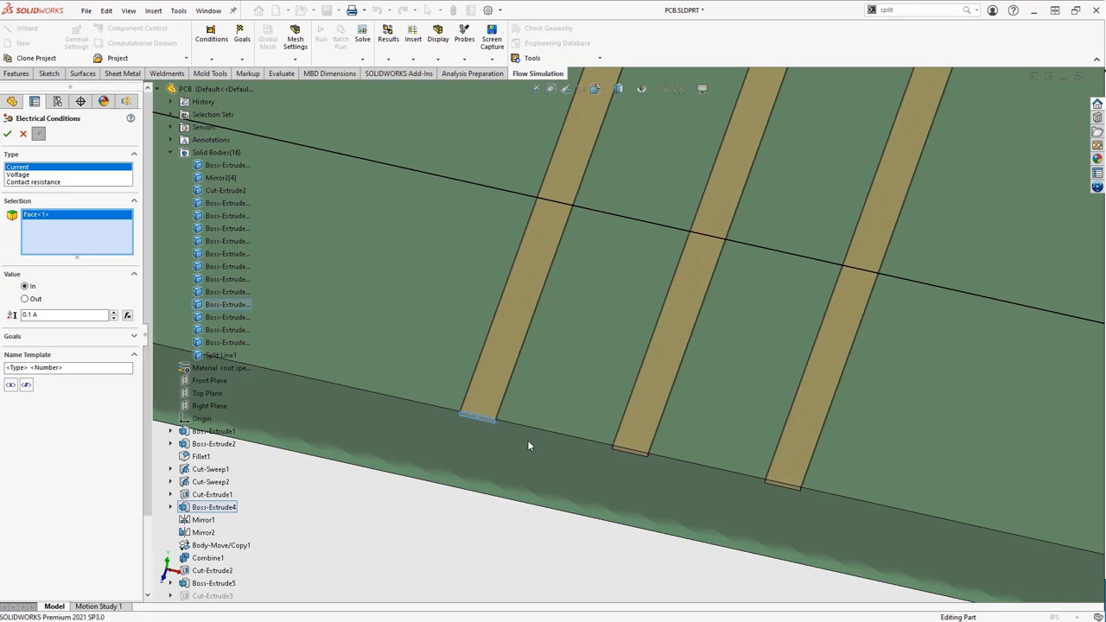
left_click(637, 452)
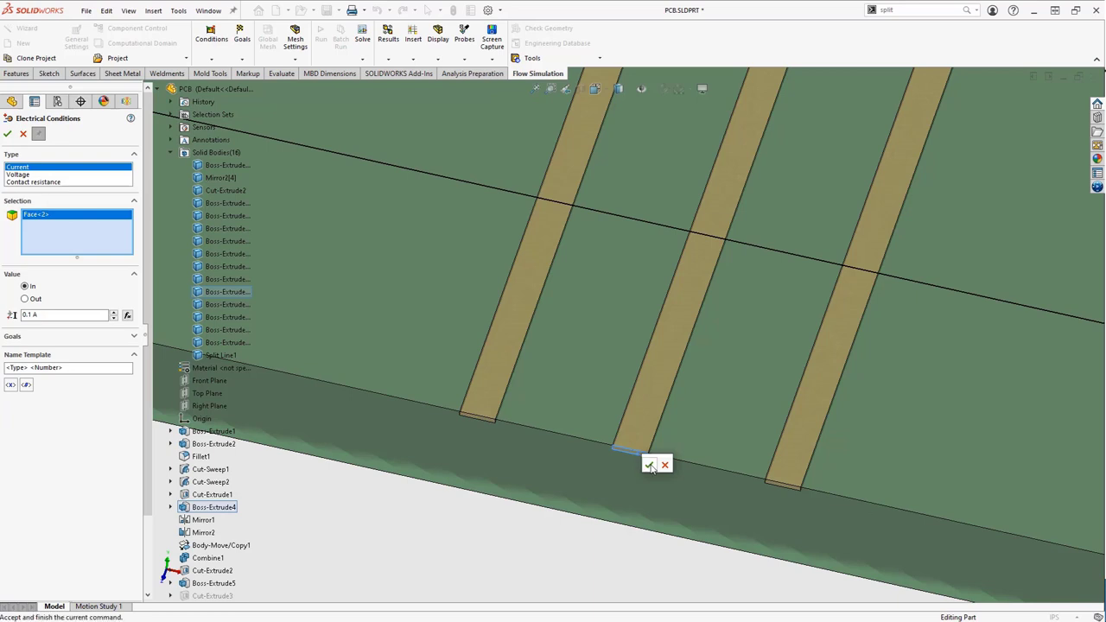
key("Escape")
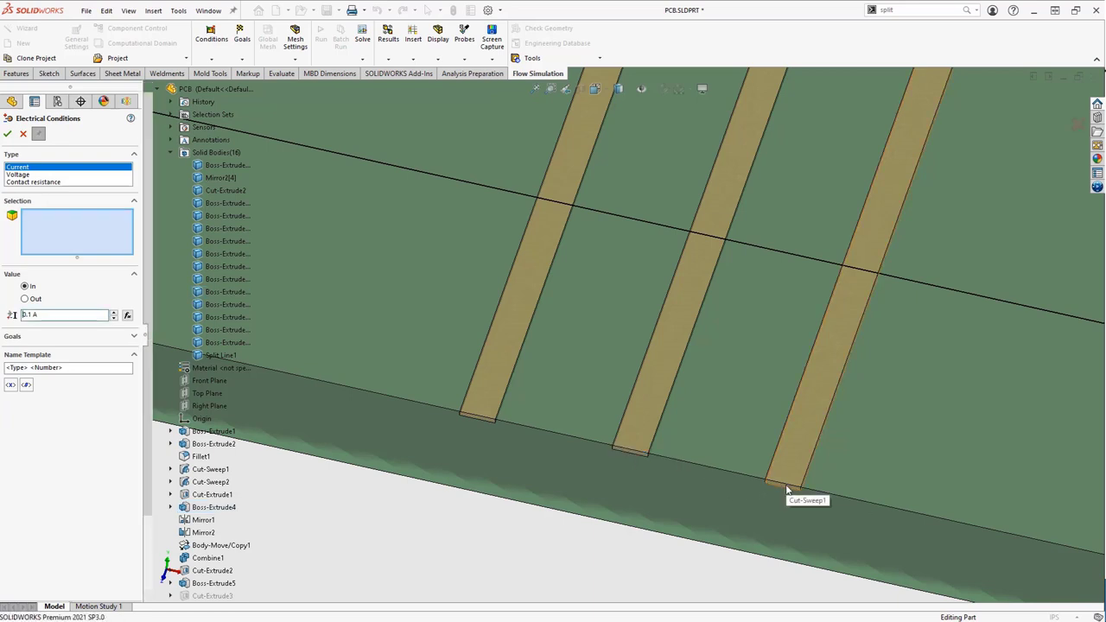
left_click(785, 485)
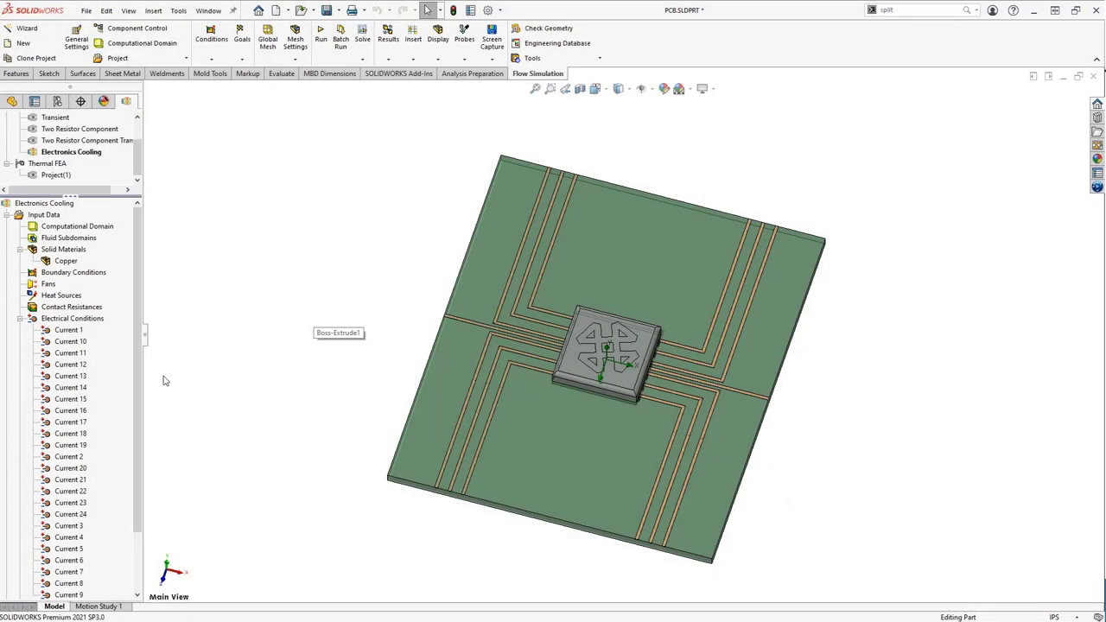
Select all the Current conditions in the tree and orbit the board to inspect them.
left_click(76, 332)
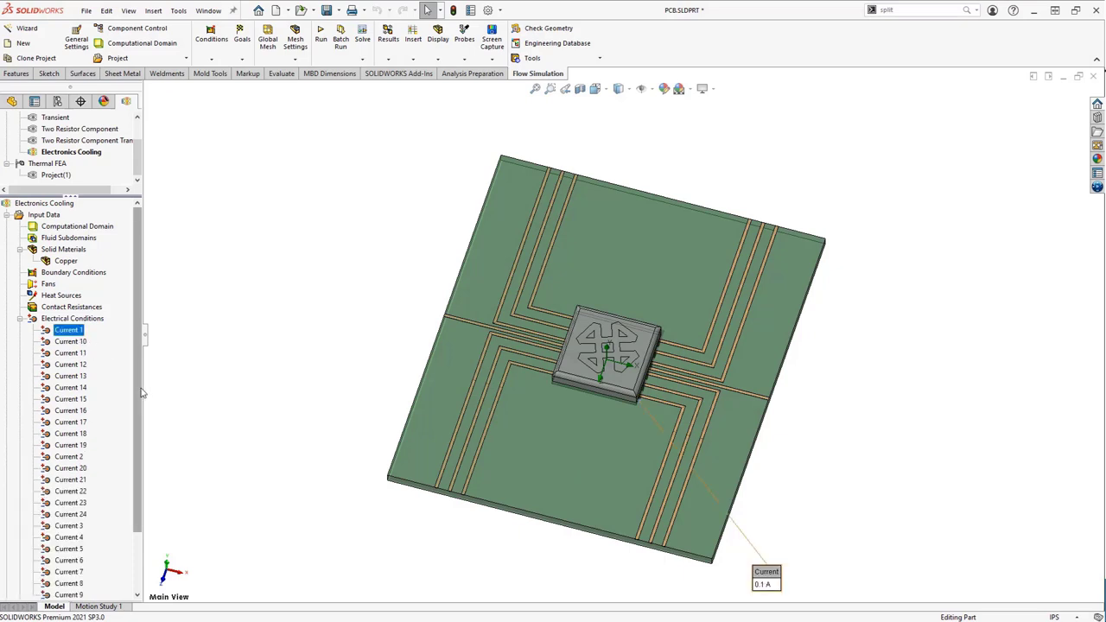
scroll(144, 393, "down", 3)
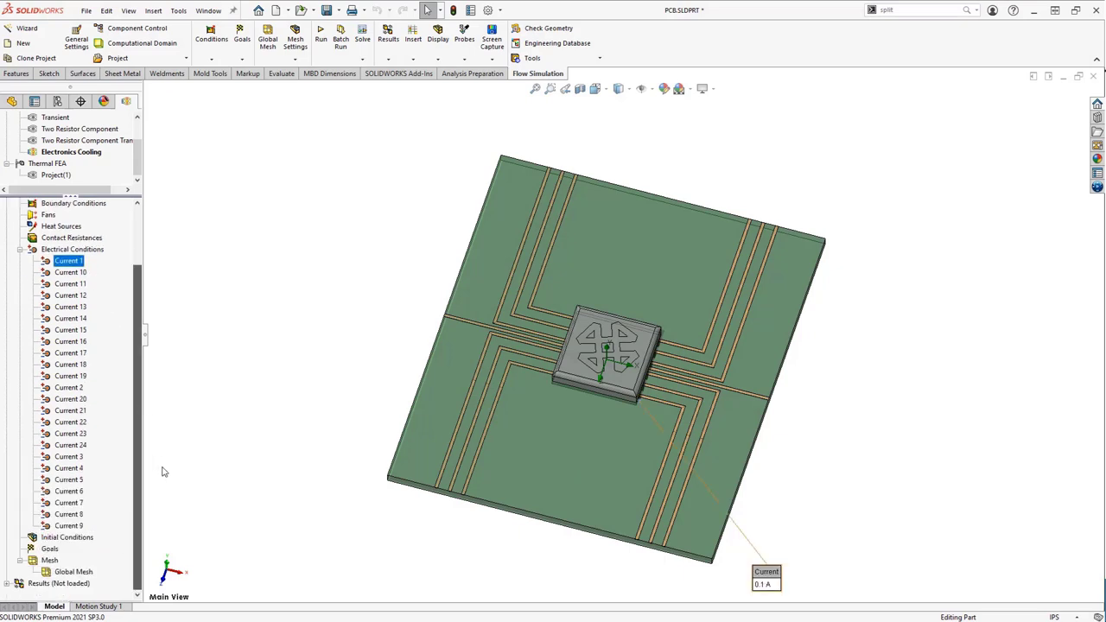
left_click(73, 526, "shift")
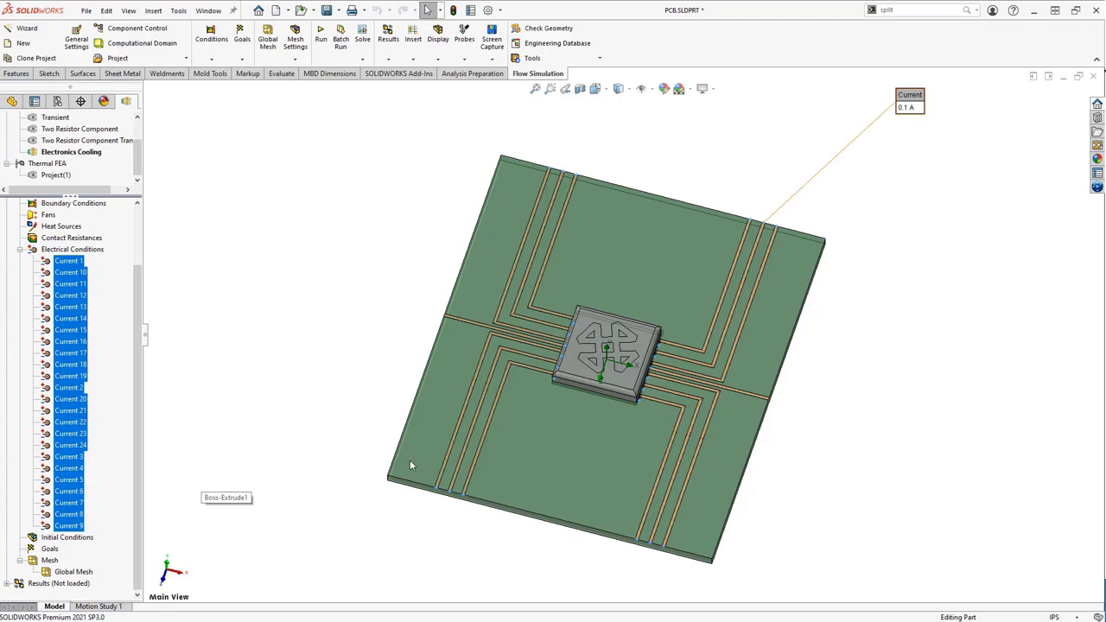
mouse_move(410, 465)
middle_mouse_down()
mouse_move(457, 462)
mouse_move(415, 400)
mouse_move(313, 455)
mouse_move(395, 441)
middle_mouse_up()
mouse_move(451, 469)
left_mouse_down()
mouse_move(432, 496)
mouse_move(372, 493)
left_mouse_up()
key("Escape")
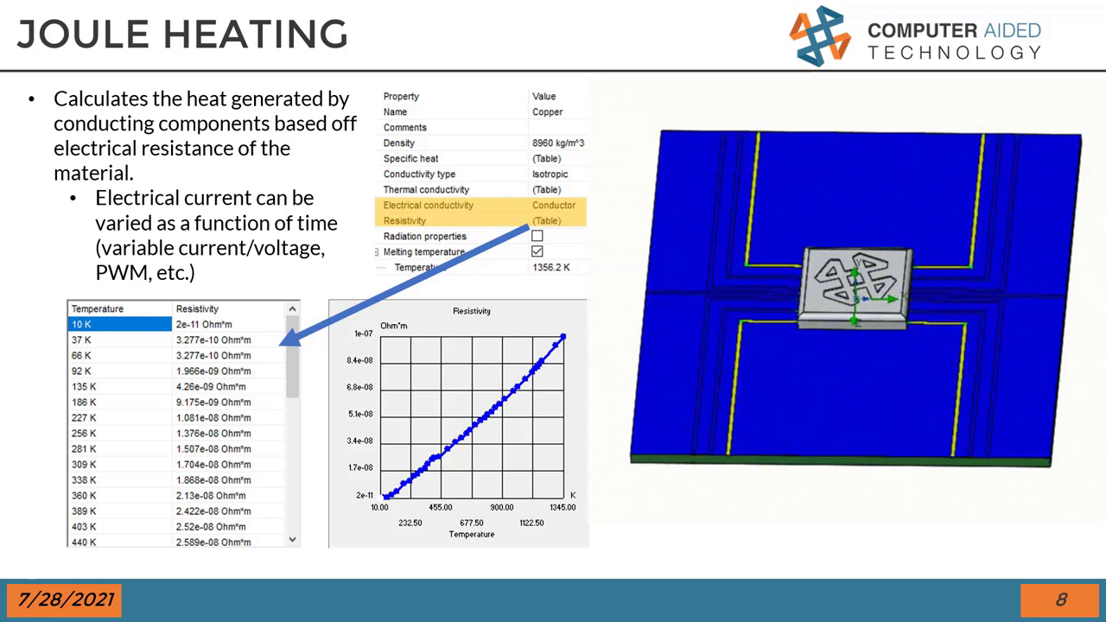
Advance the slideshow from slide 8 to slide 9, PCB DEFINITION.
key("Right")
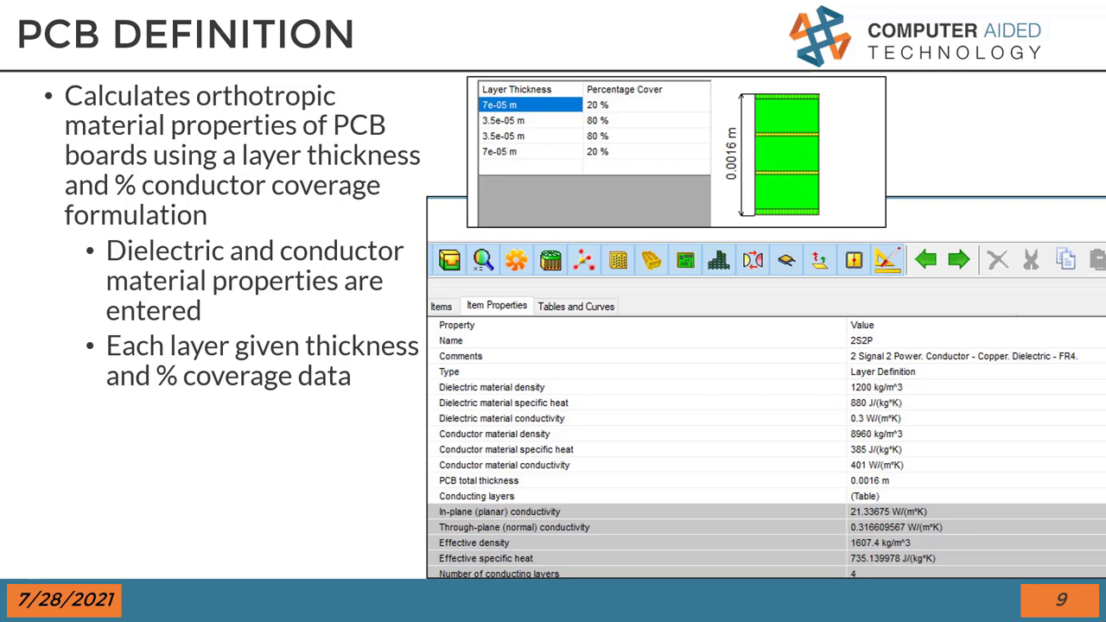
Advance the presentation to slide 10, TWO RESISTOR COMPONENT.
key("Right")
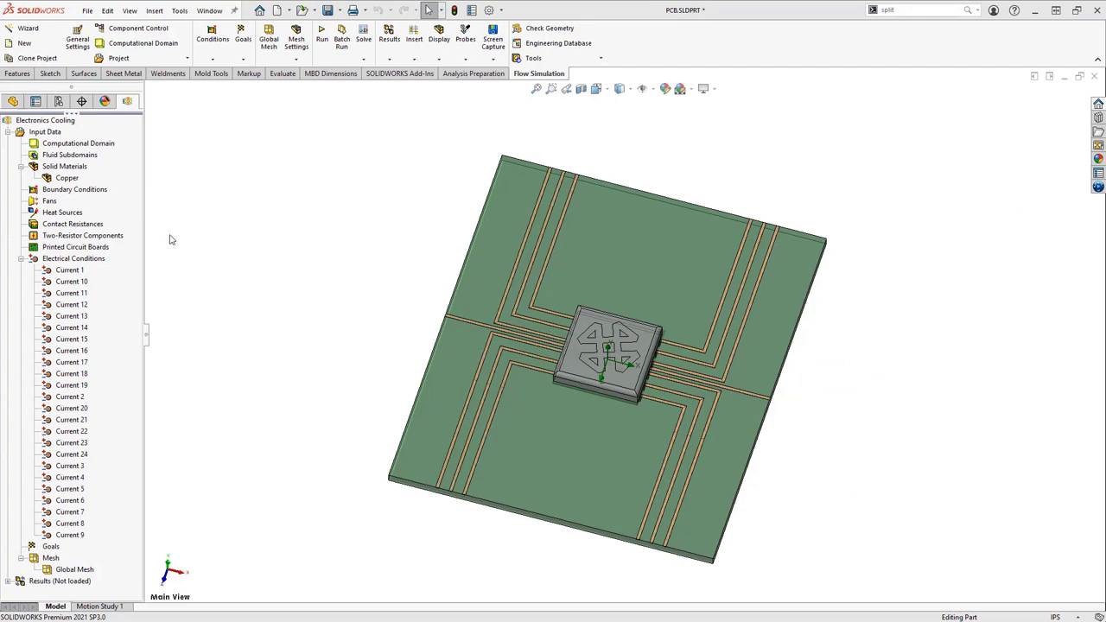
Start a new two-resistor component and select the chip's top and split-line faces.
right_click(121, 237)
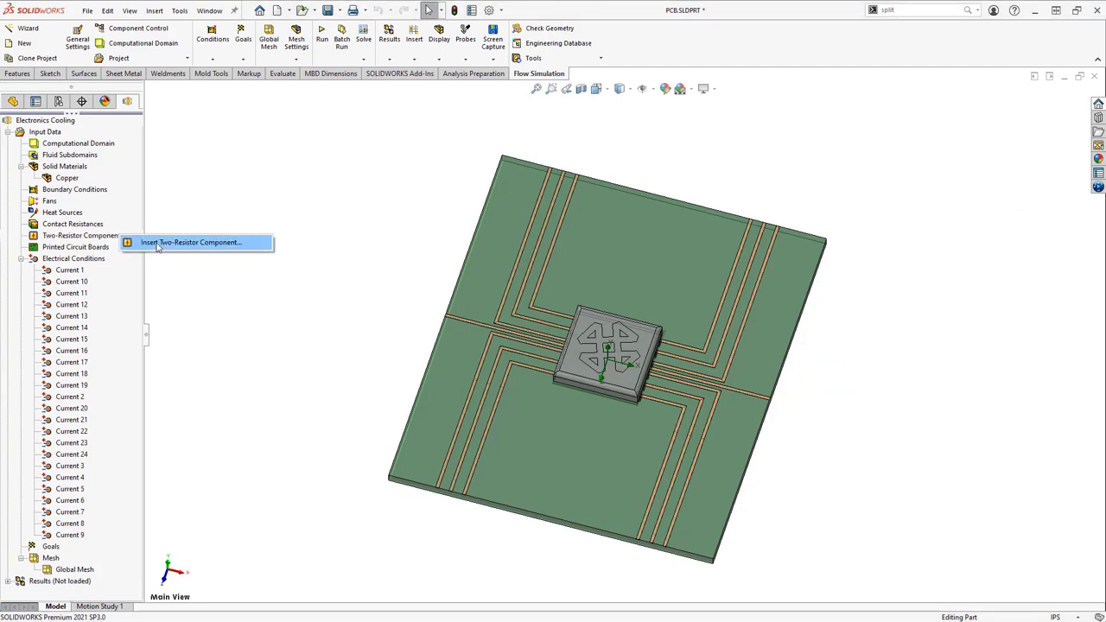
left_click(157, 245)
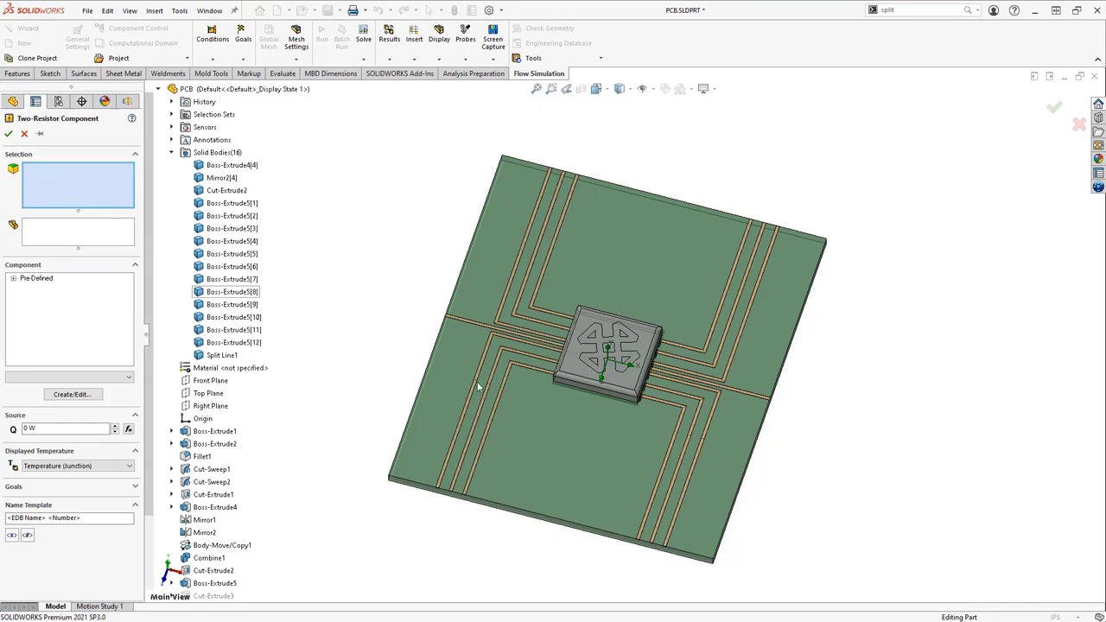
scroll(611, 339, "down", 2)
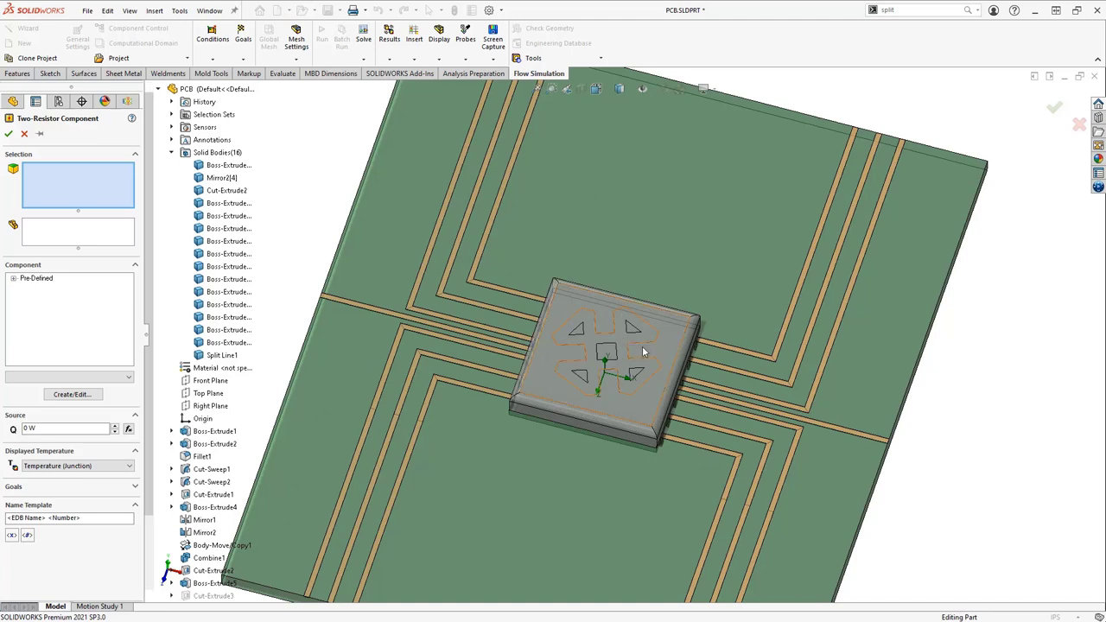
left_click(628, 347)
left_click(621, 343)
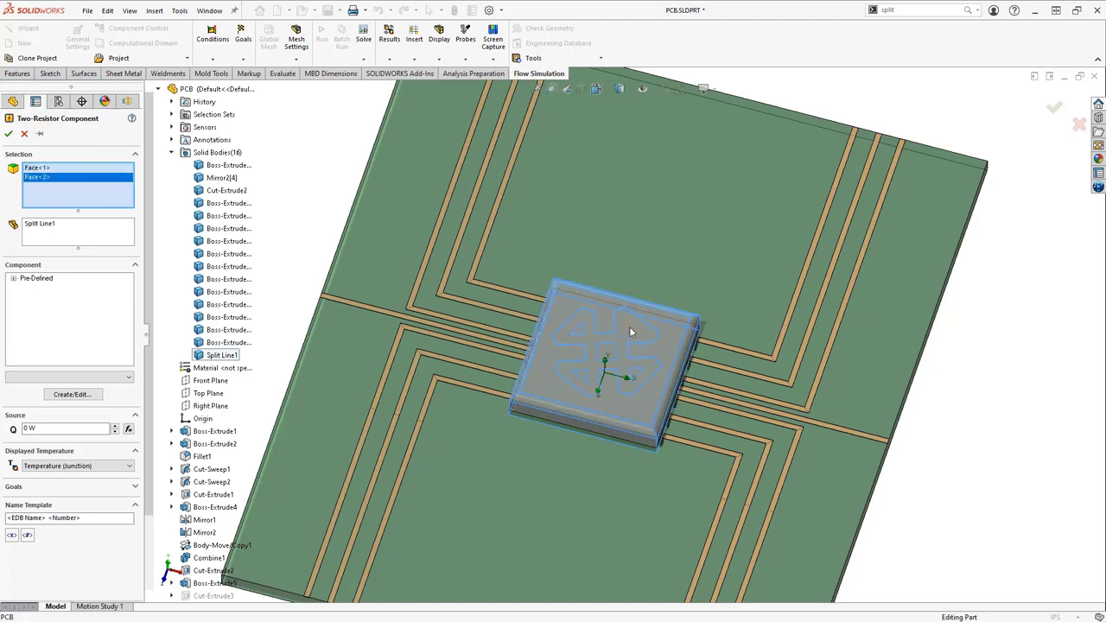
left_click(627, 328)
left_click(603, 359)
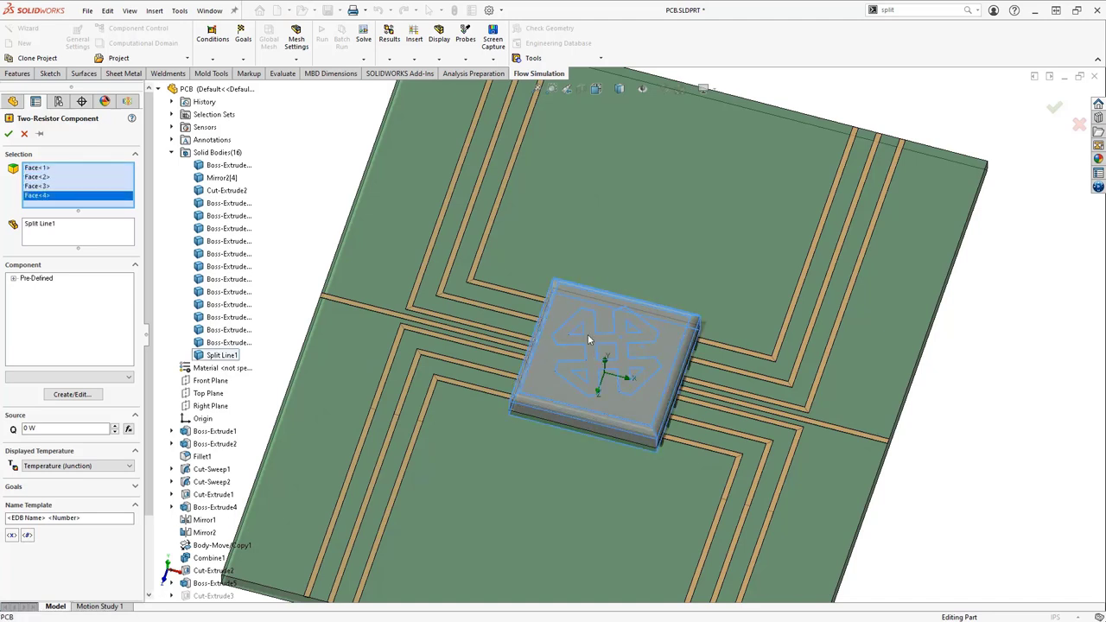
left_click(584, 338)
left_click(584, 381)
left_click(640, 376)
key("c")
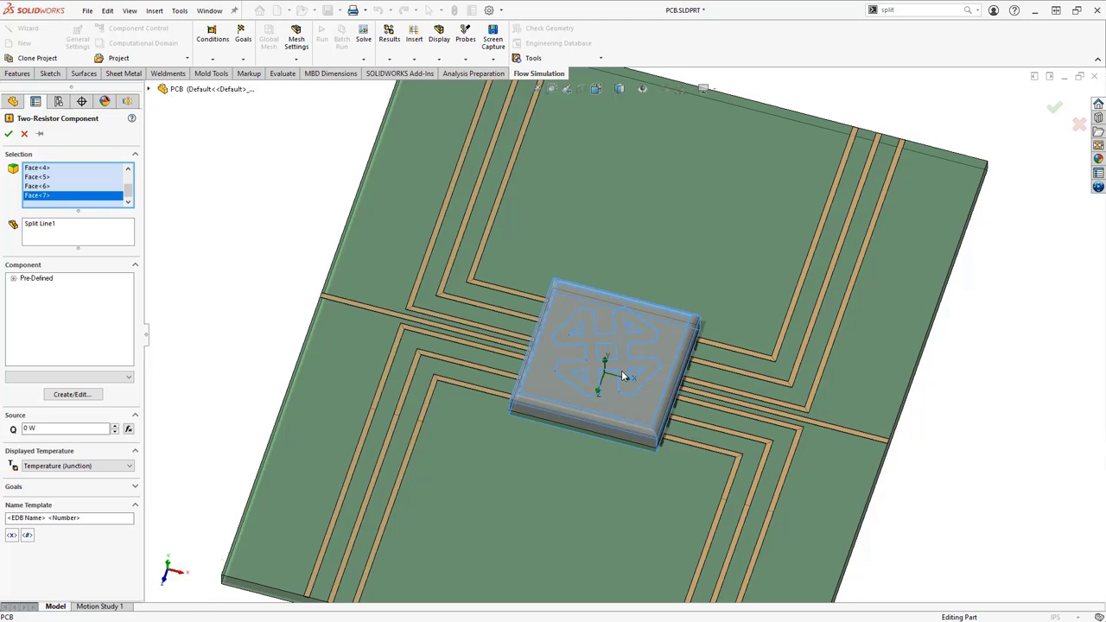
Assign the predefined CBGAFC_23x23mm component with a 50 W source, keeping junction temperature displayed.
left_click(12, 278)
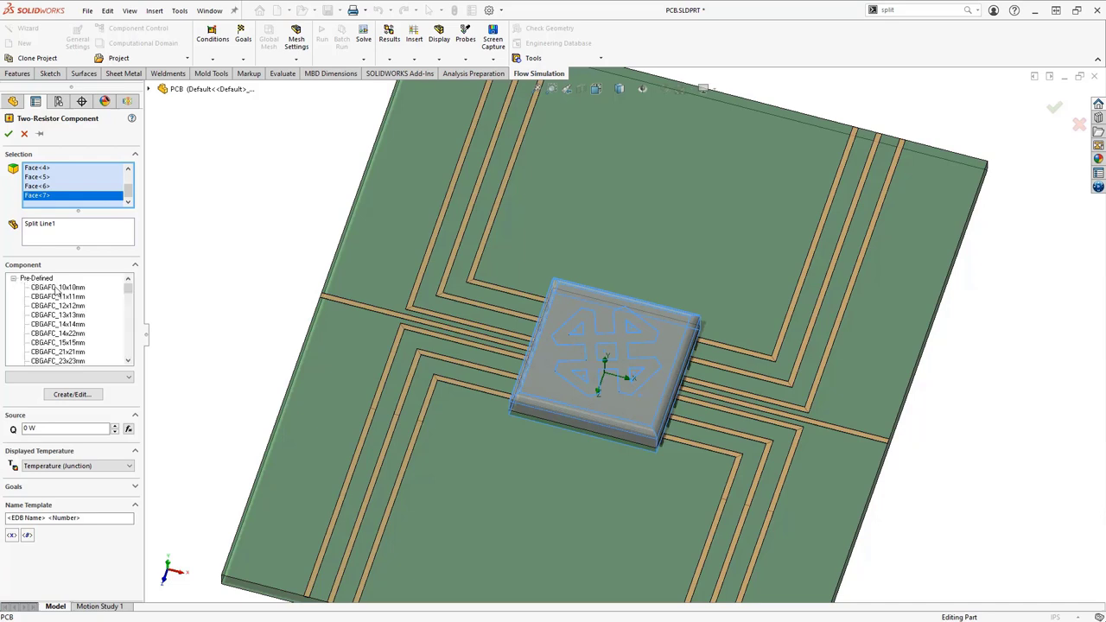
scroll(131, 297, "down", 2)
mouse_move(131, 296)
left_mouse_down()
mouse_move(132, 358)
mouse_move(130, 294)
left_mouse_up()
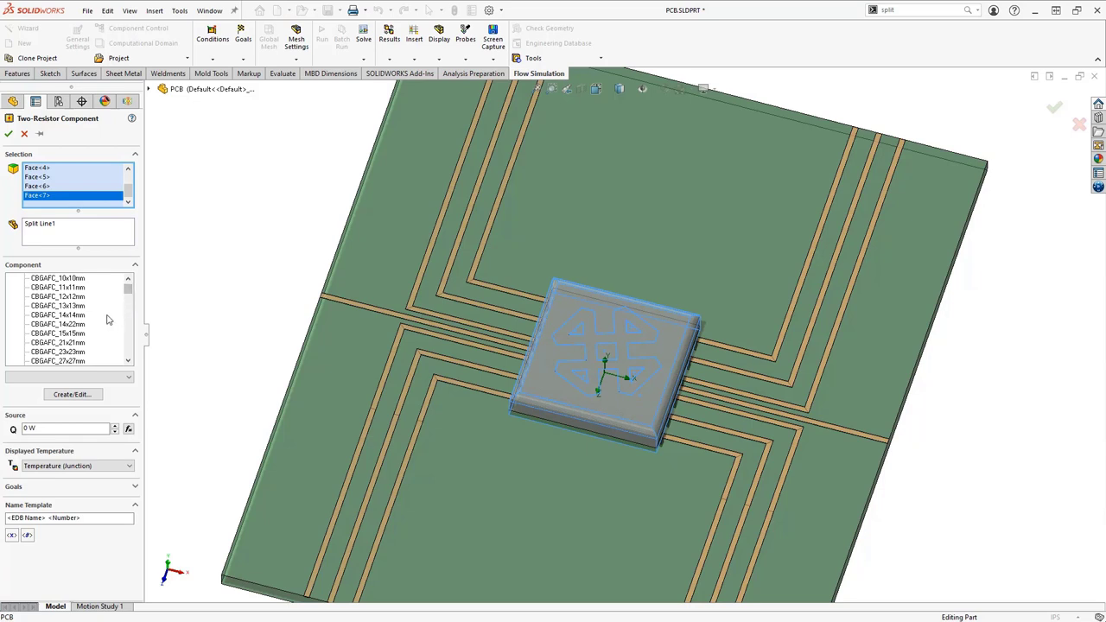
left_click(62, 352)
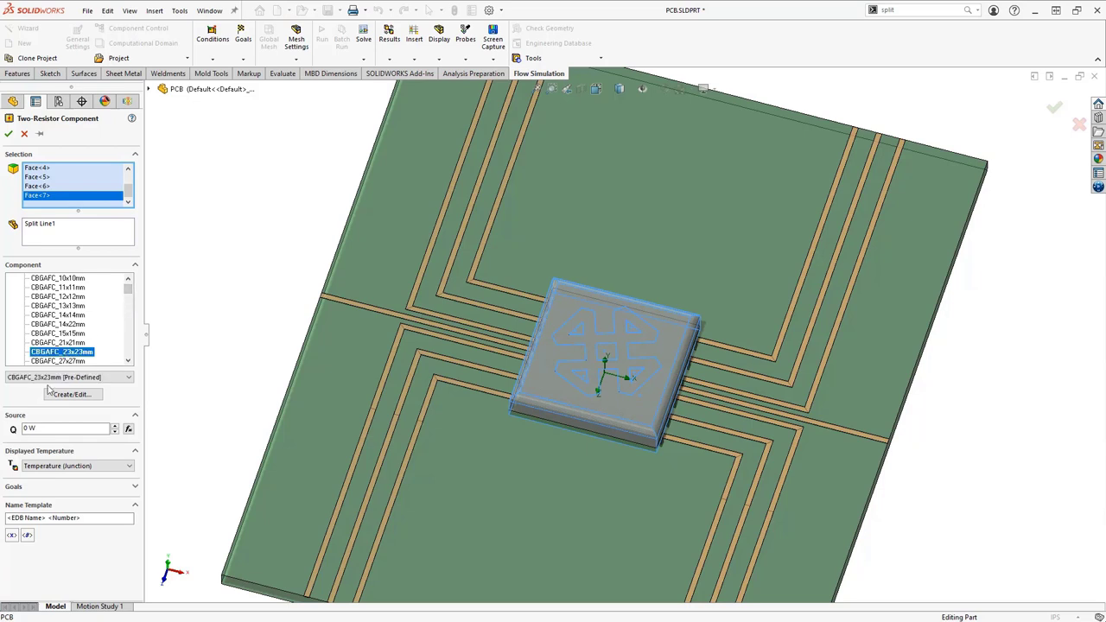
double_click(24, 428)
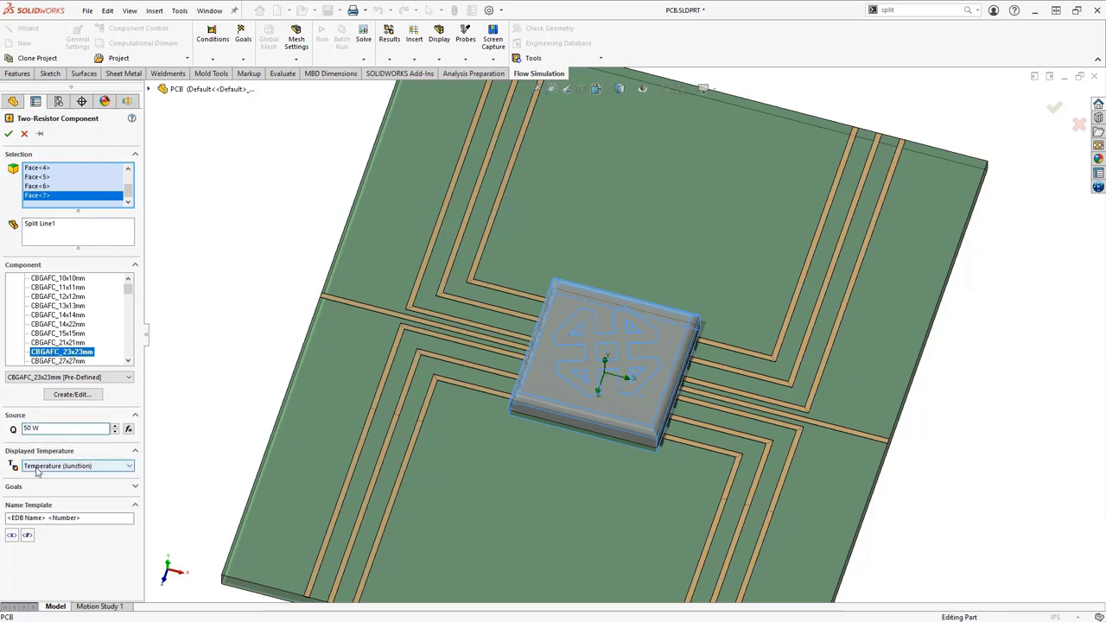
left_click(38, 468)
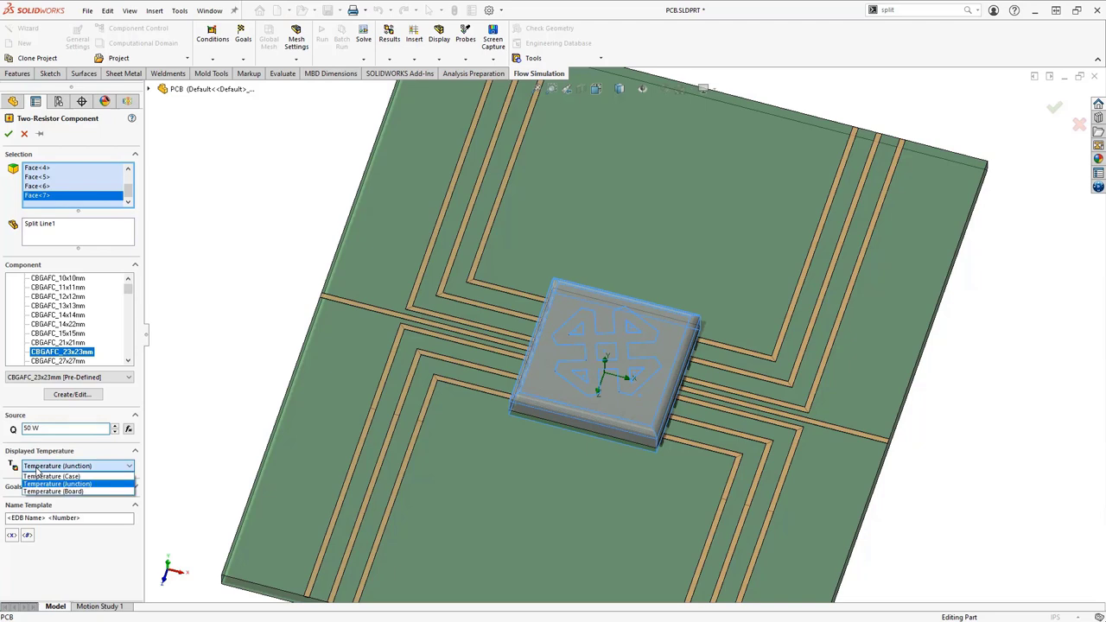
left_click(101, 467)
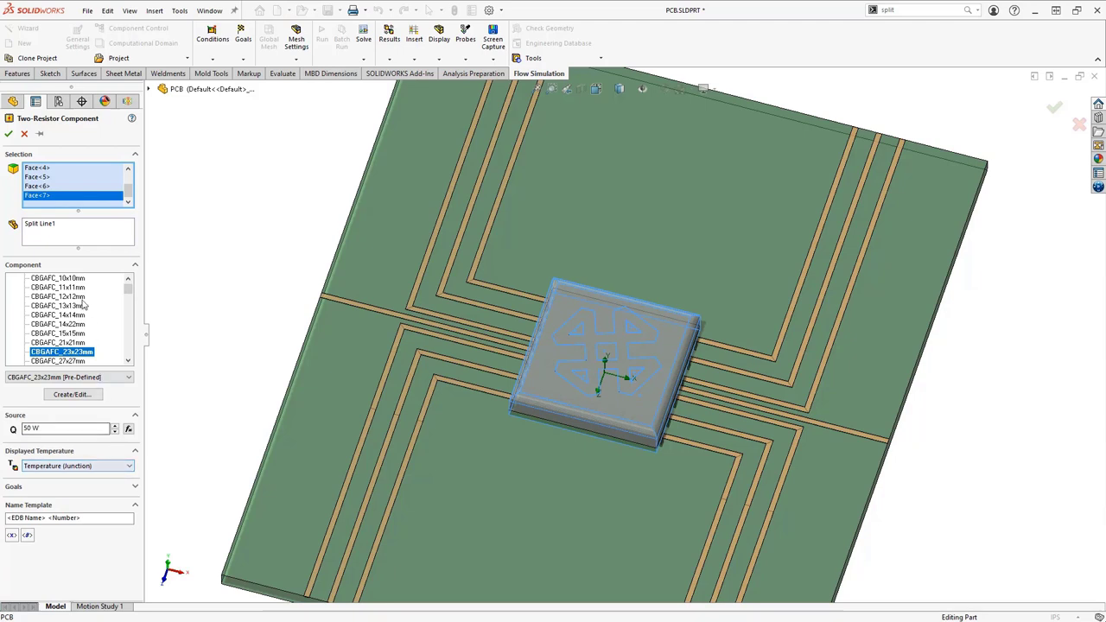
left_click(8, 134)
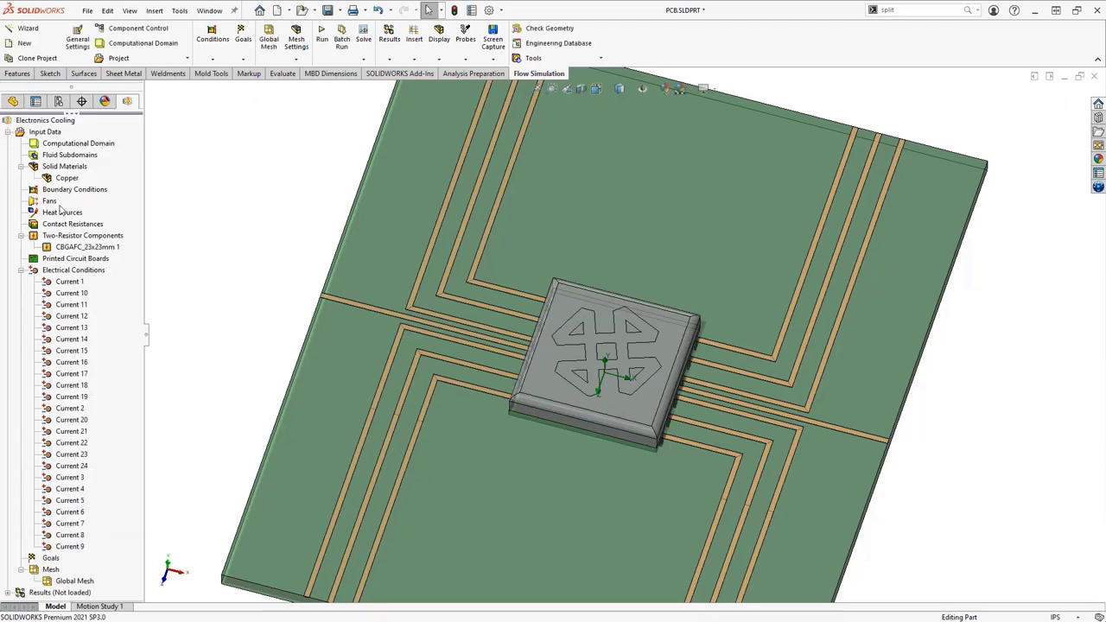
Define a printed circuit board on Cut-Extrude2 using the pre-defined 2S2P layup.
right_click(73, 261)
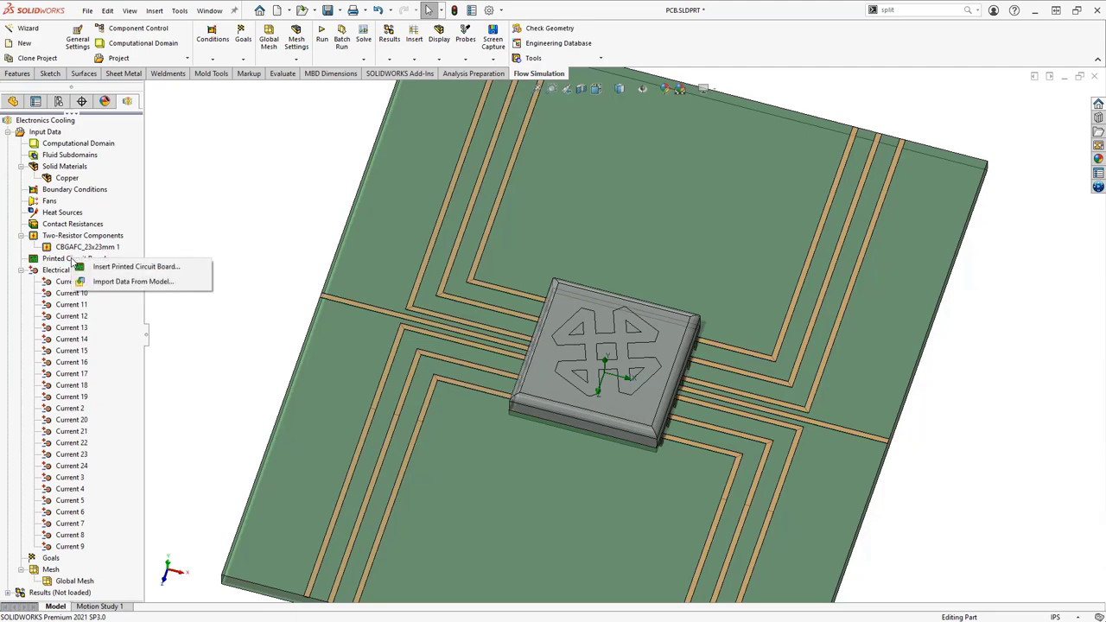
left_click(120, 267)
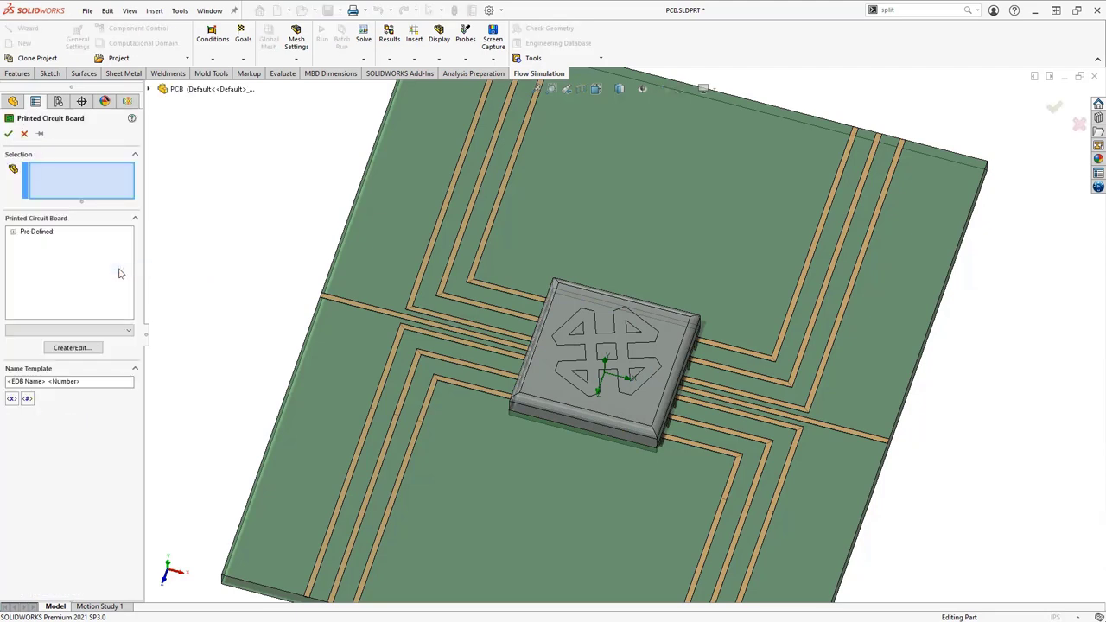
left_click(374, 261)
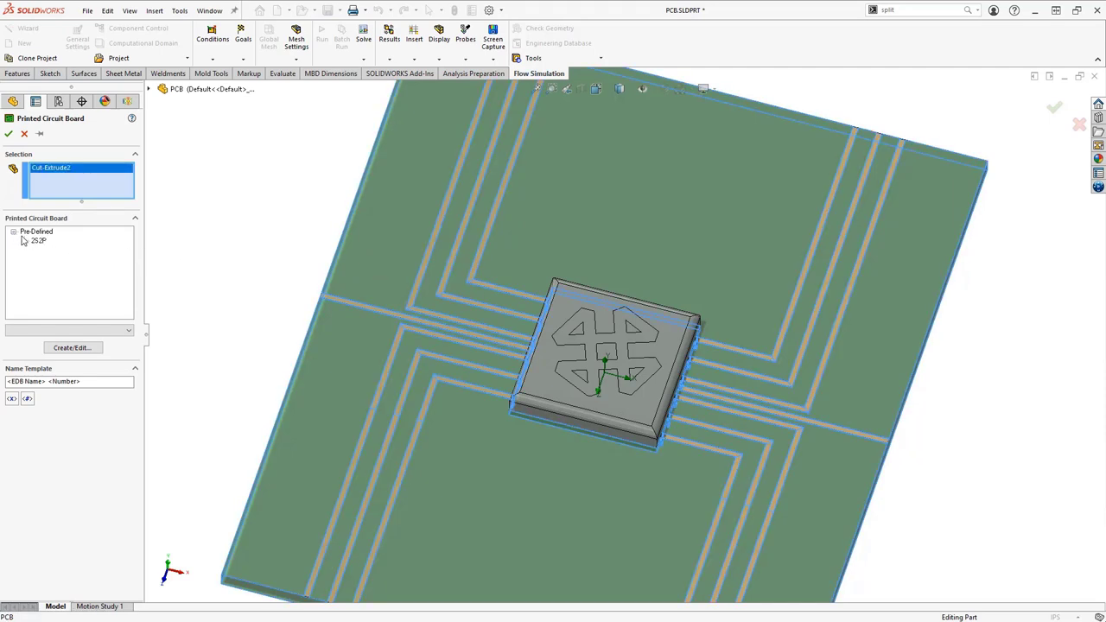
left_click(40, 241)
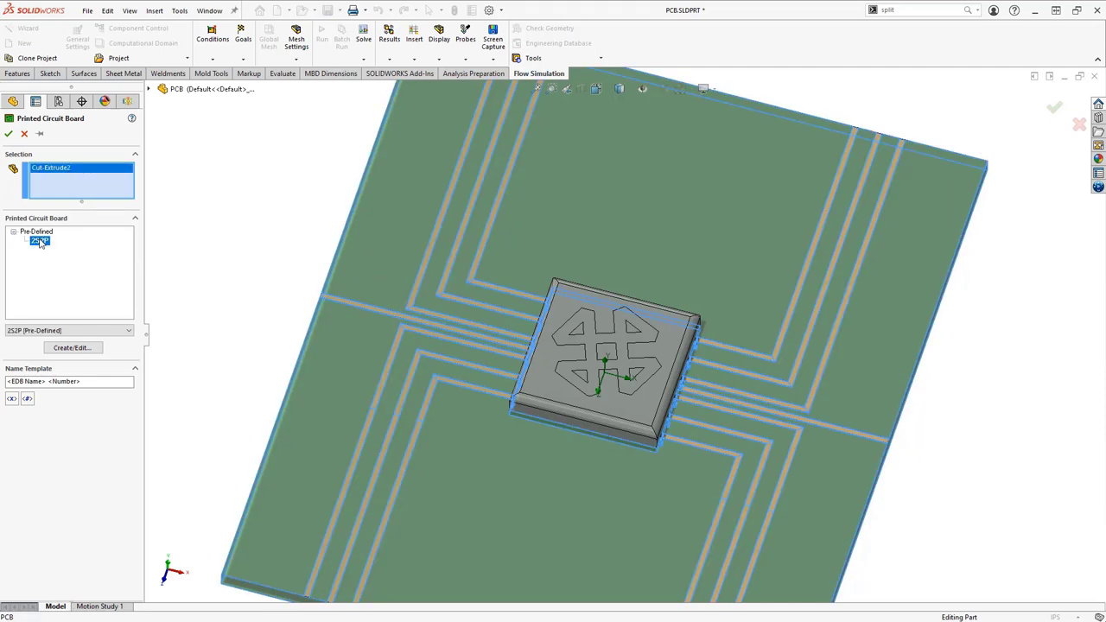
Review the 2S2P conducting layer table in the Engineering Database, then confirm the board.
left_click(69, 349)
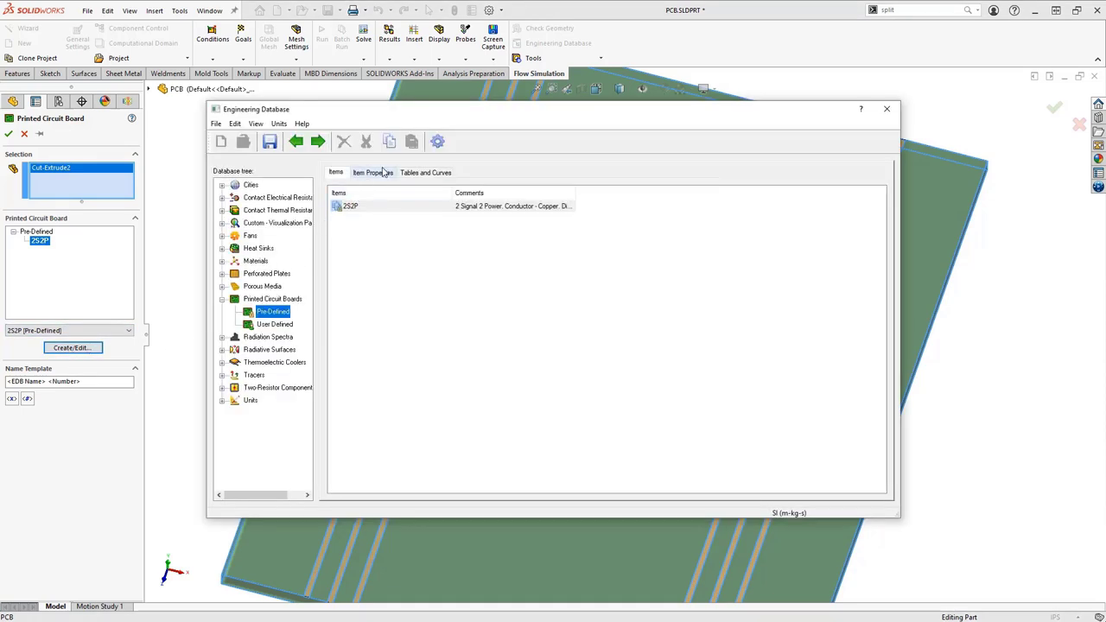
left_click(412, 175)
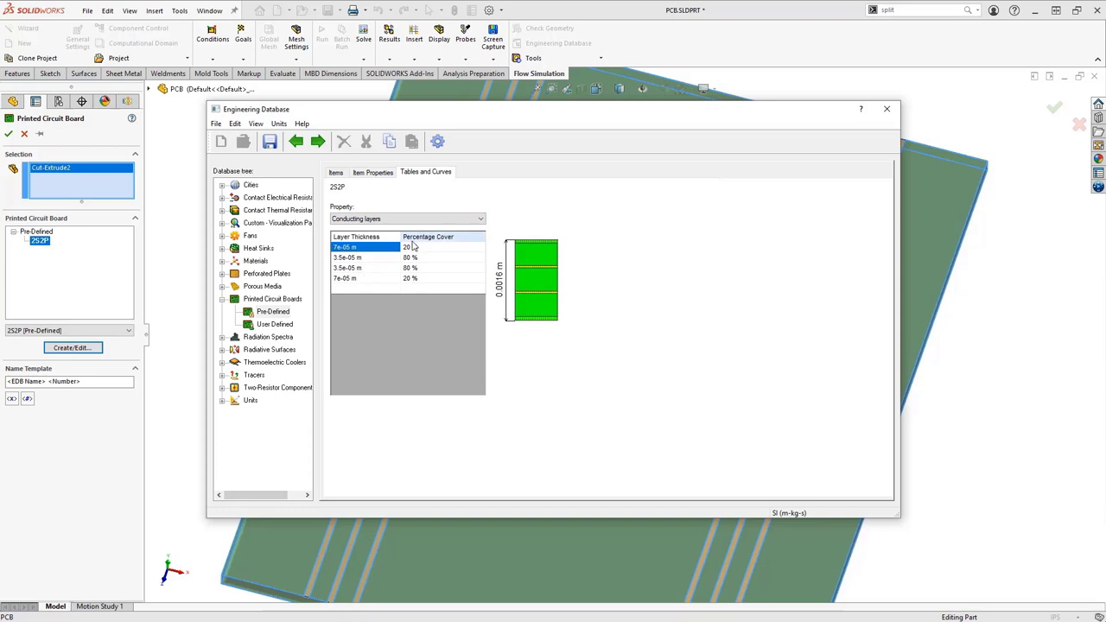
left_click(885, 112)
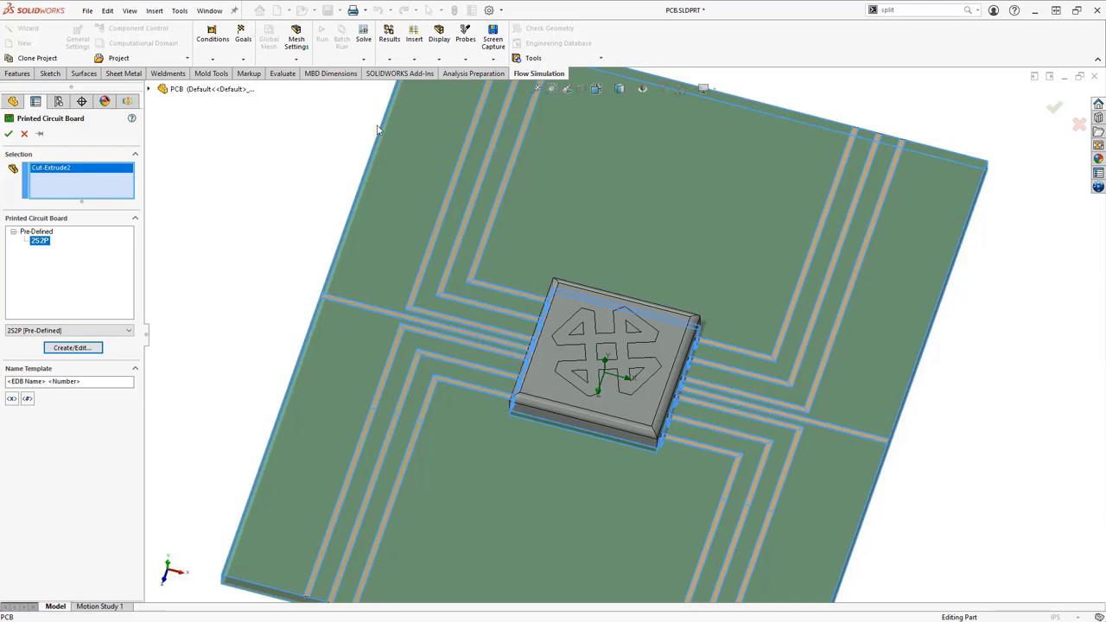
left_click(8, 136)
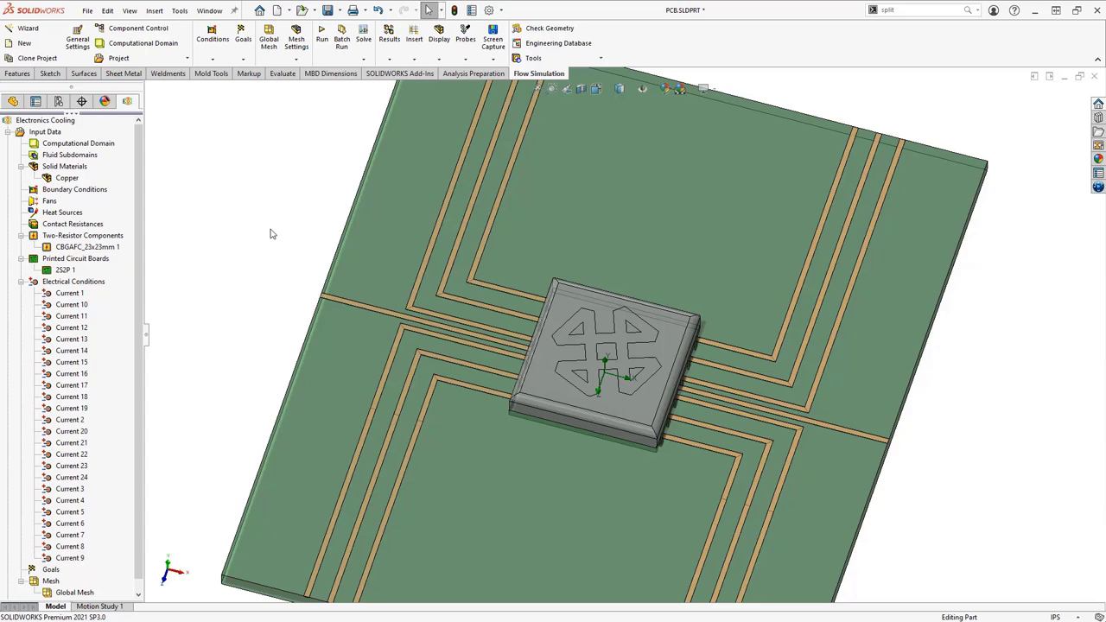
Switch the board to the saved Main View orientation.
key("space")
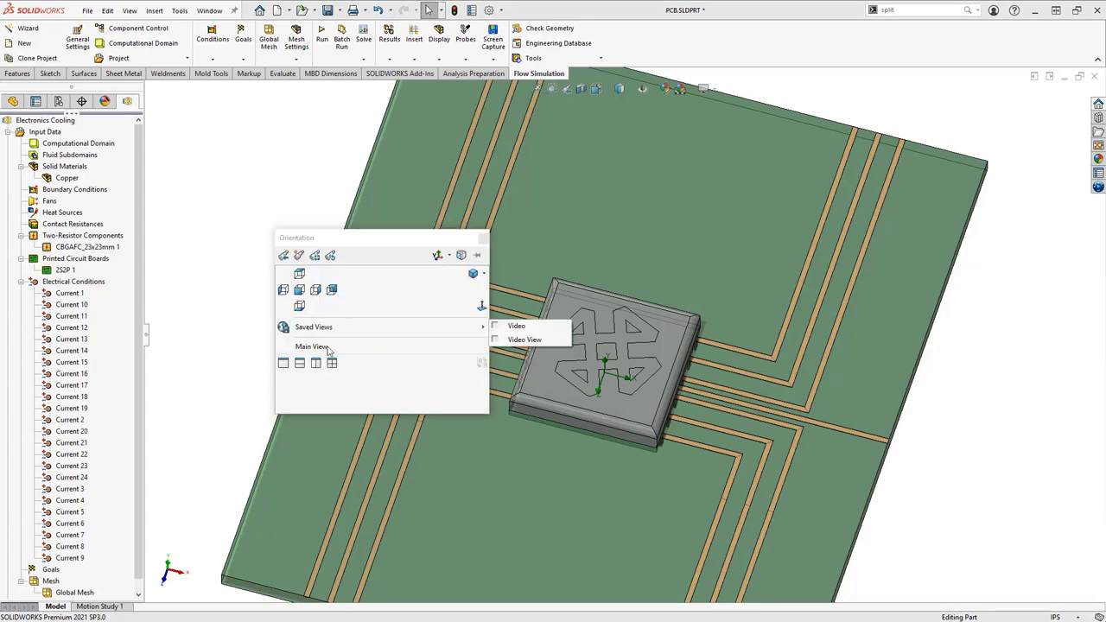
left_click(326, 355)
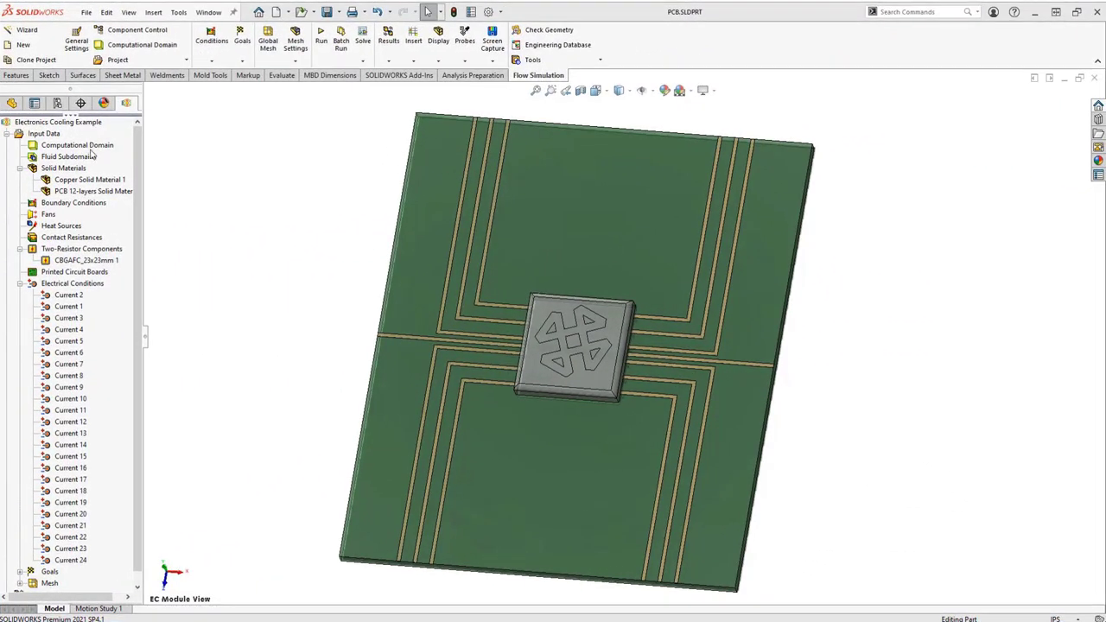
Expand the Goals folder and briefly widen the tree to read the goal names.
left_click(20, 572)
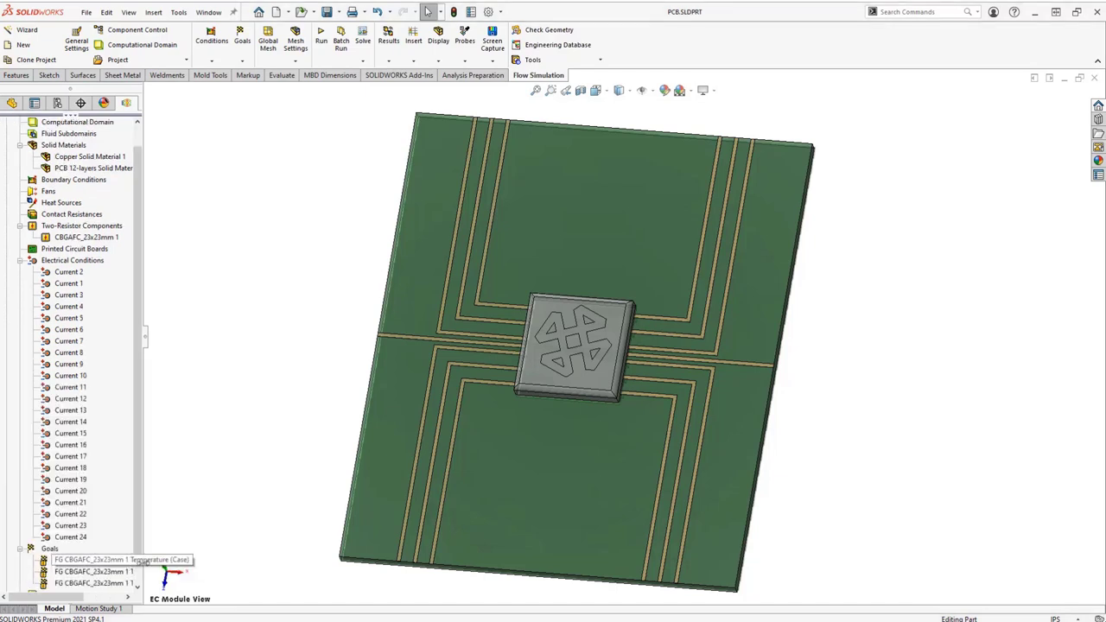
left_click_drag(143, 570, 213, 578)
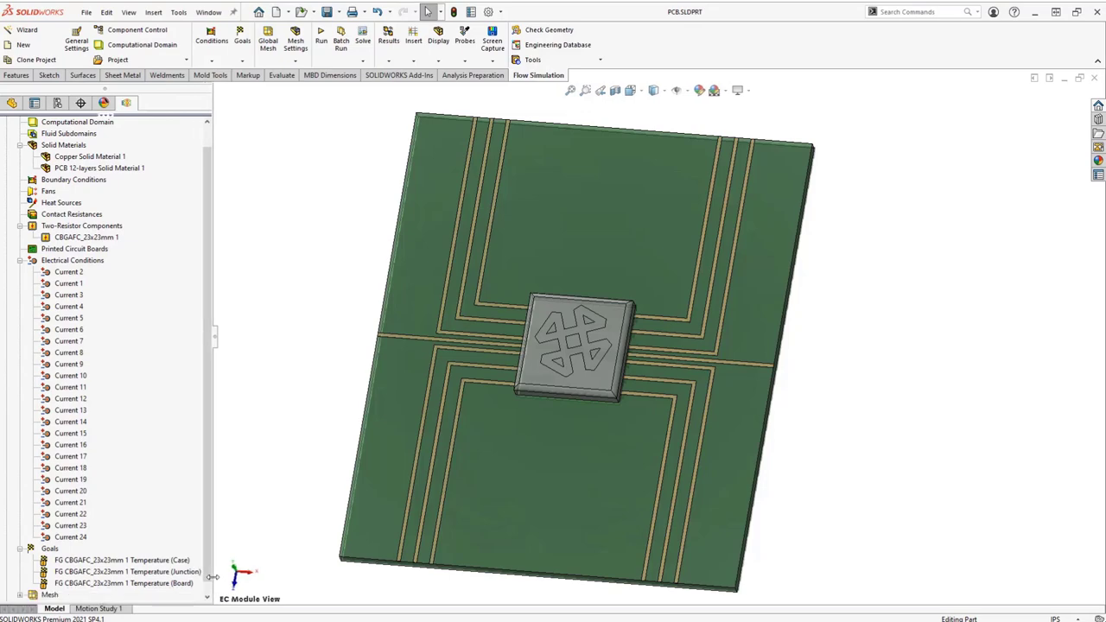
left_click_drag(213, 577, 140, 584)
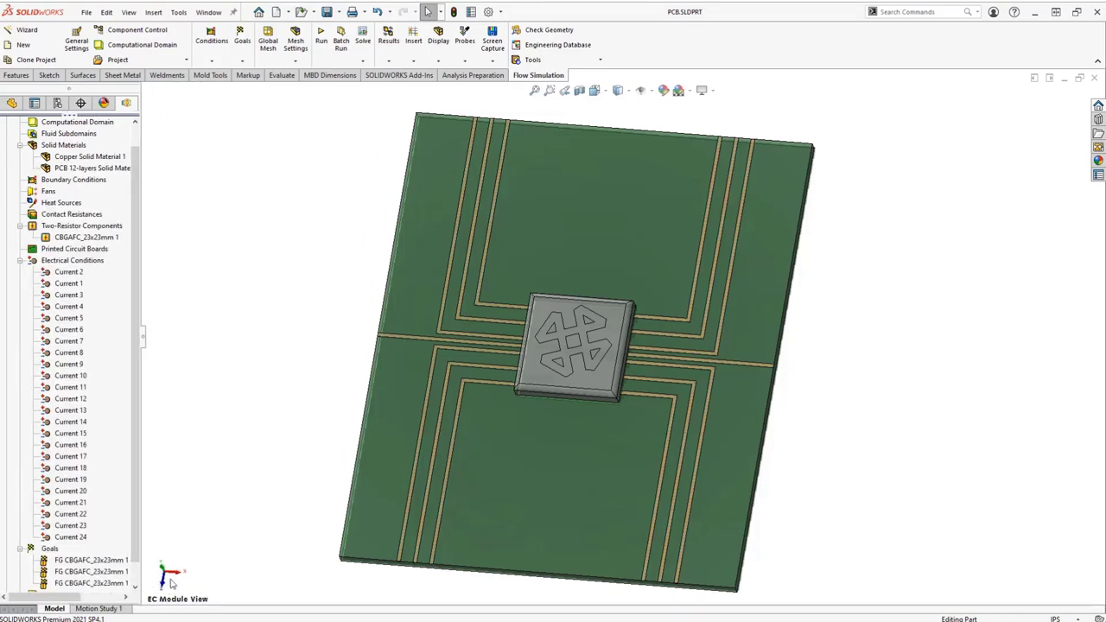
Add global goals for average Voltage, Joule Heat and maximum solid Temperature.
right_click(47, 550)
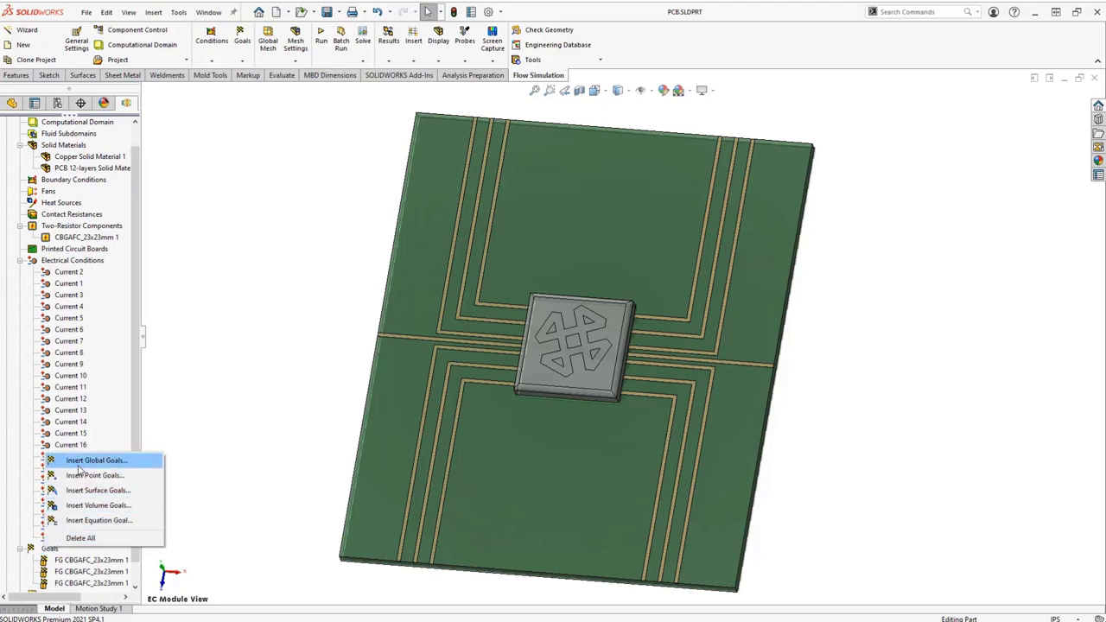
left_click(79, 467)
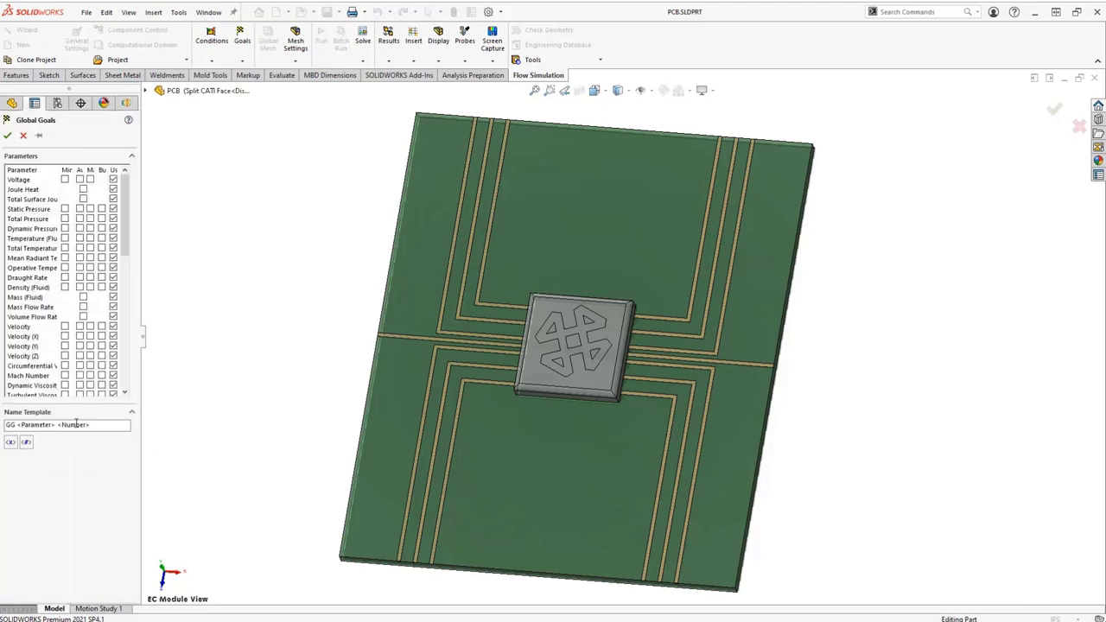
left_click(83, 190)
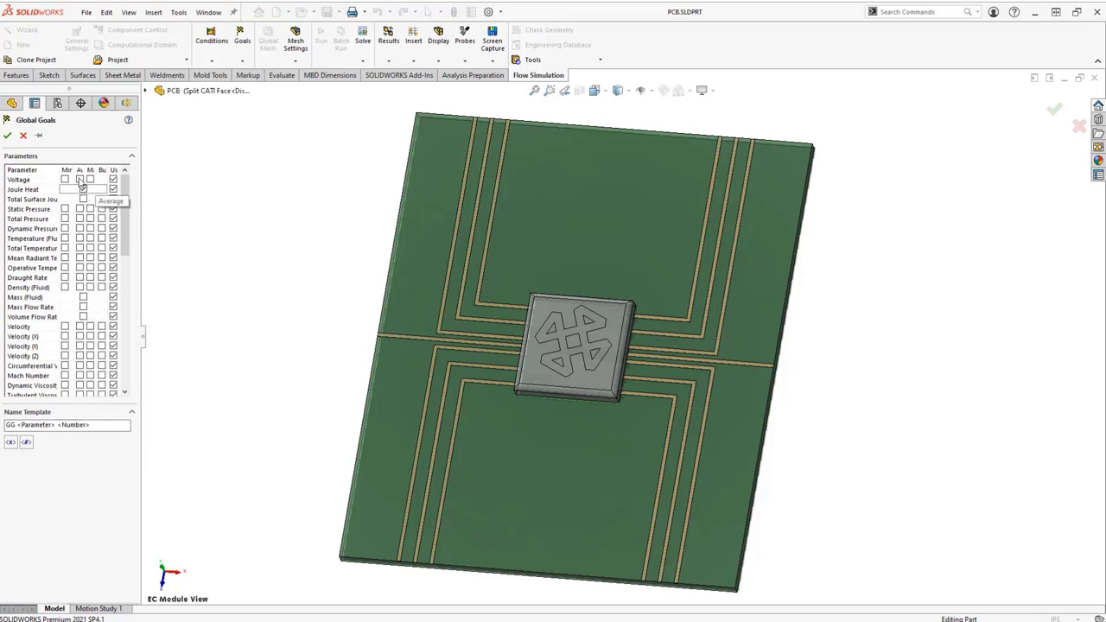
left_click(79, 180)
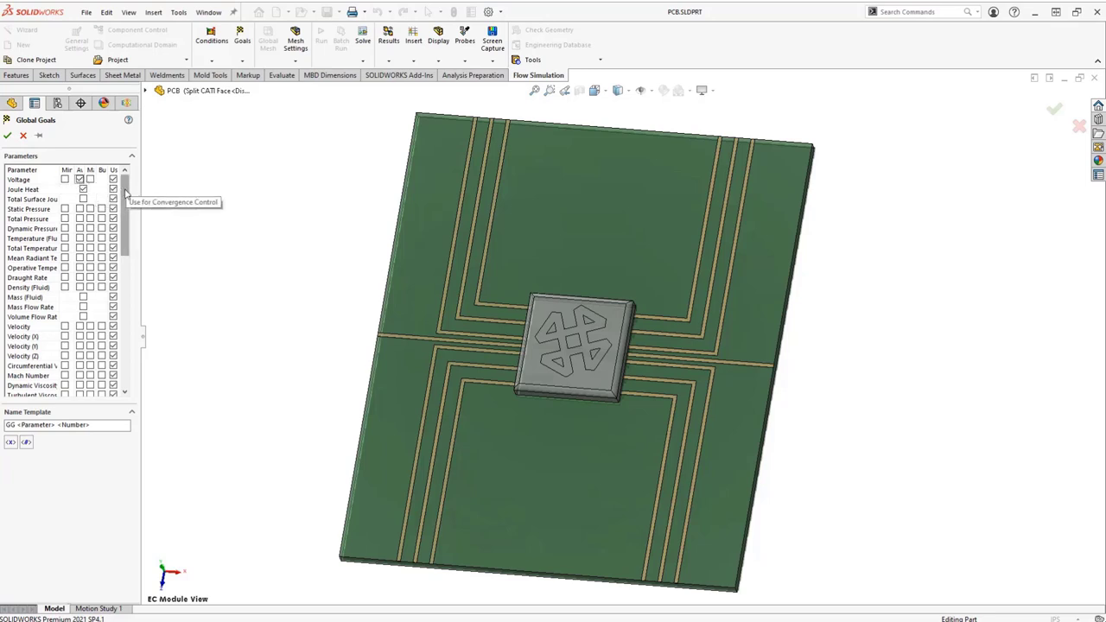
left_click_drag(125, 195, 124, 265)
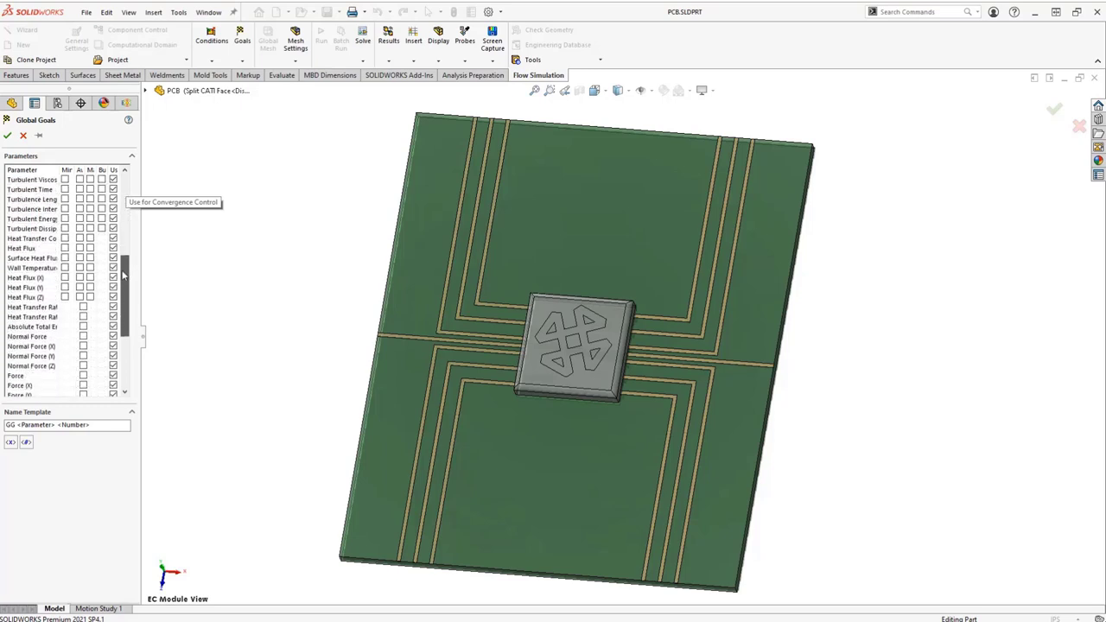
left_click_drag(124, 263, 123, 332)
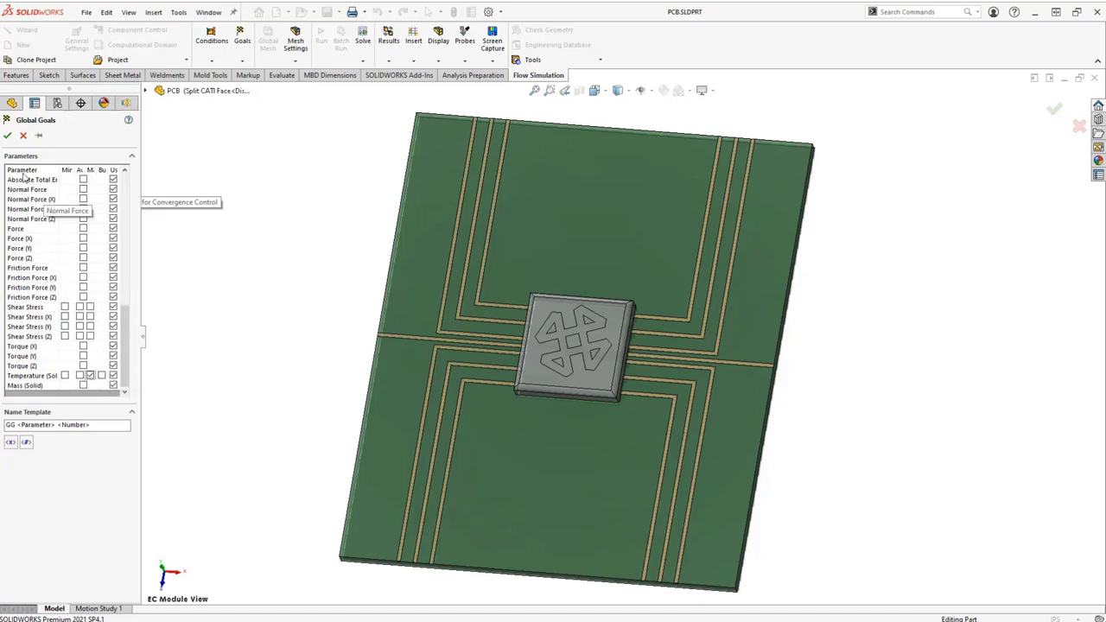
left_click(8, 136)
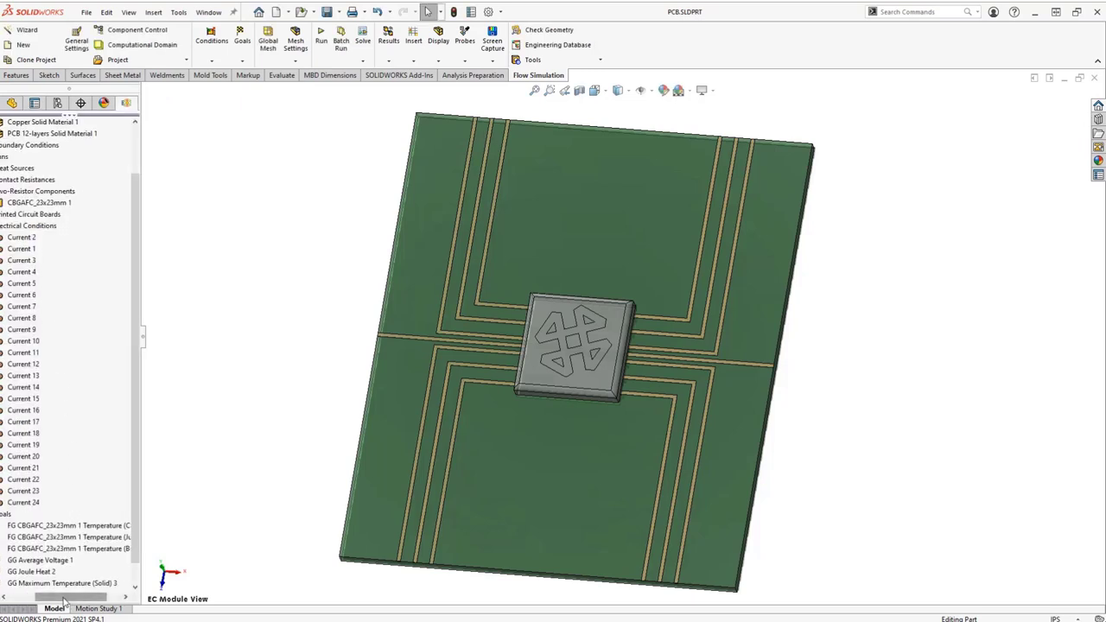
left_click_drag(71, 597, 34, 597)
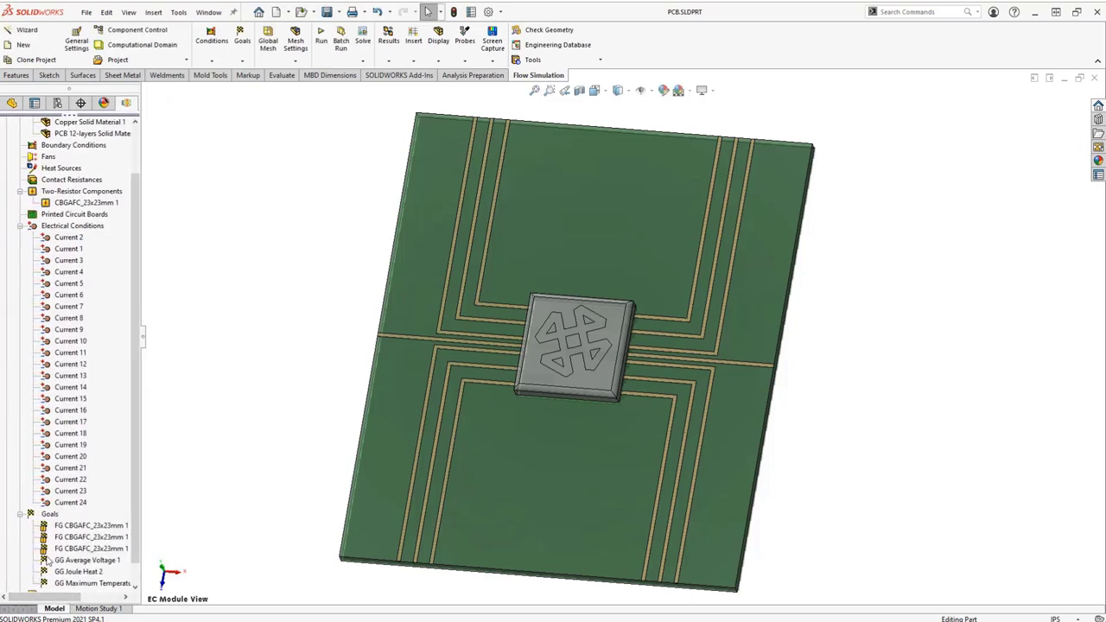
Insert a volume goal on the Cut-Extrude2 board body tracking maximum Temperature (Solid).
right_click(48, 516)
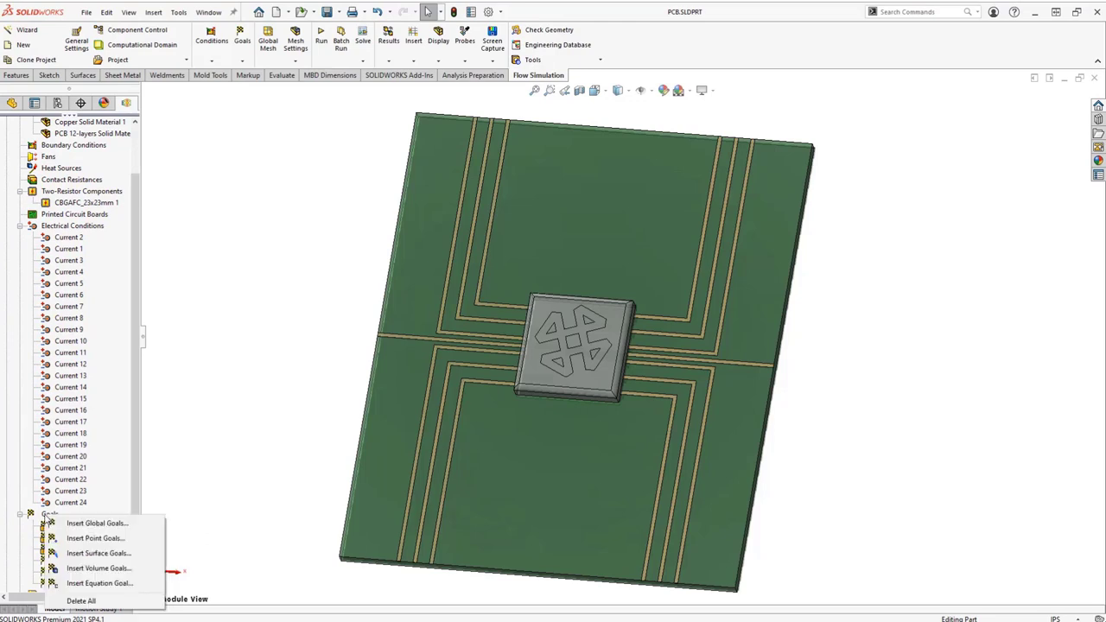
left_click(97, 569)
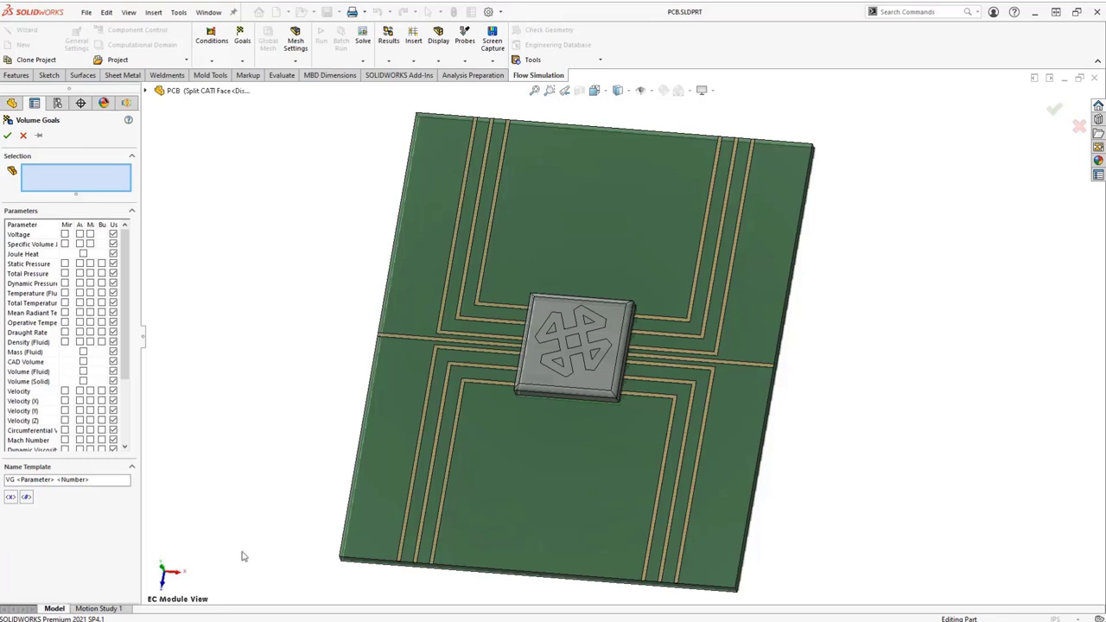
left_click(491, 496)
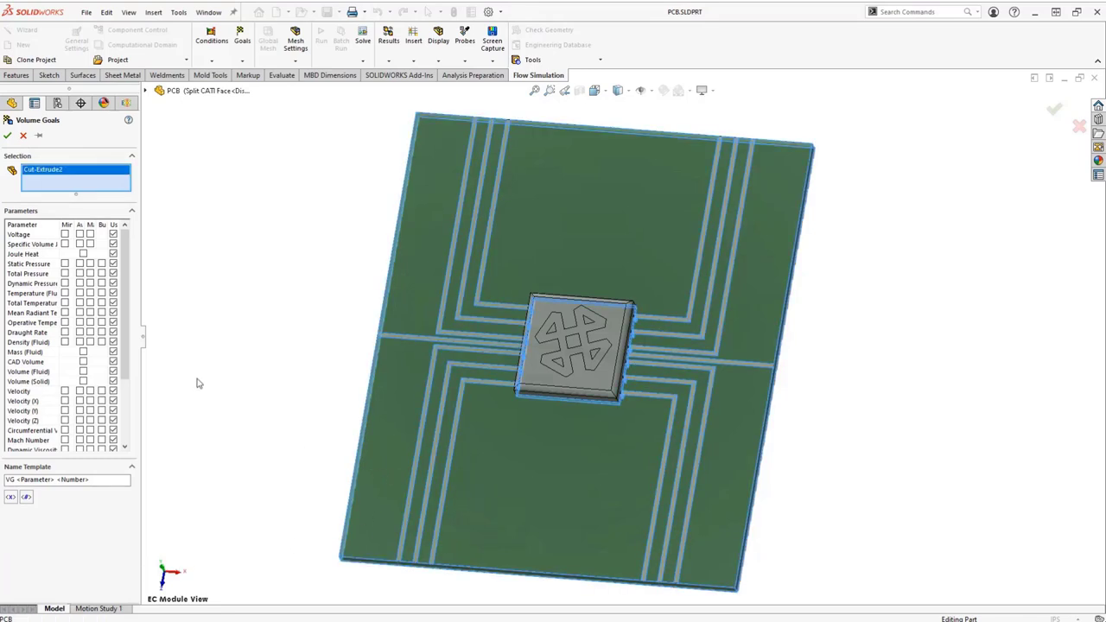
left_click_drag(125, 355, 123, 425)
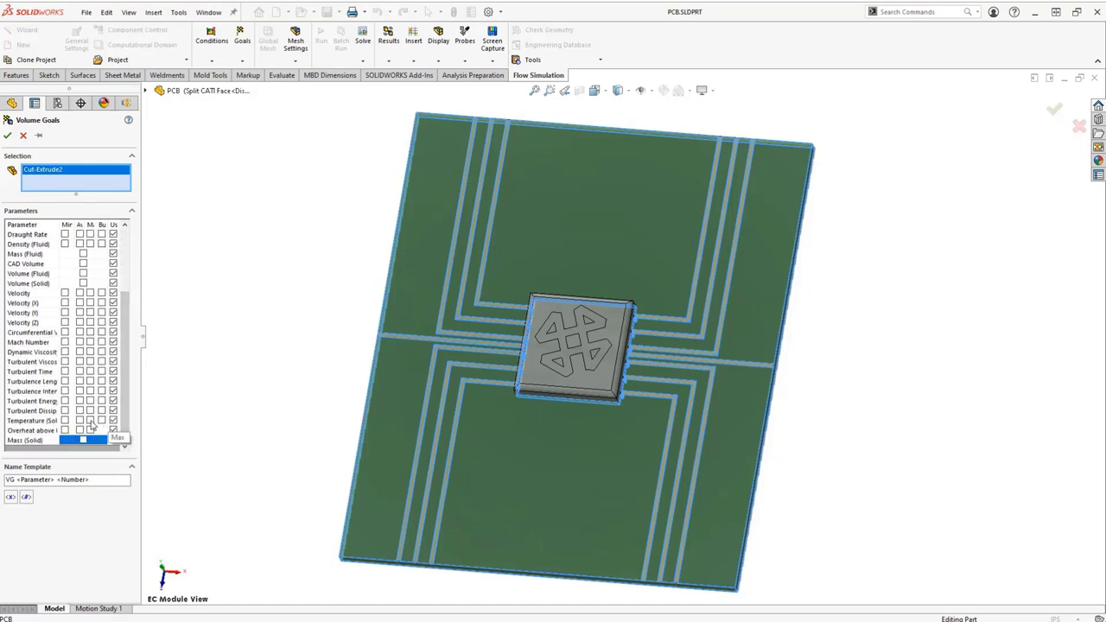
left_click(90, 421)
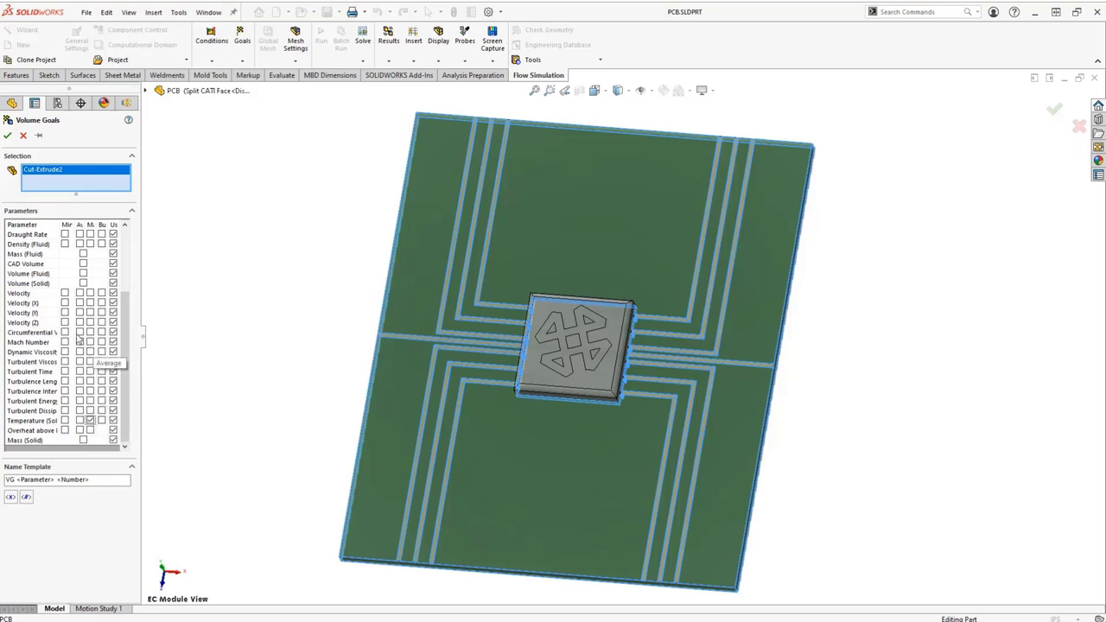
left_click(7, 137)
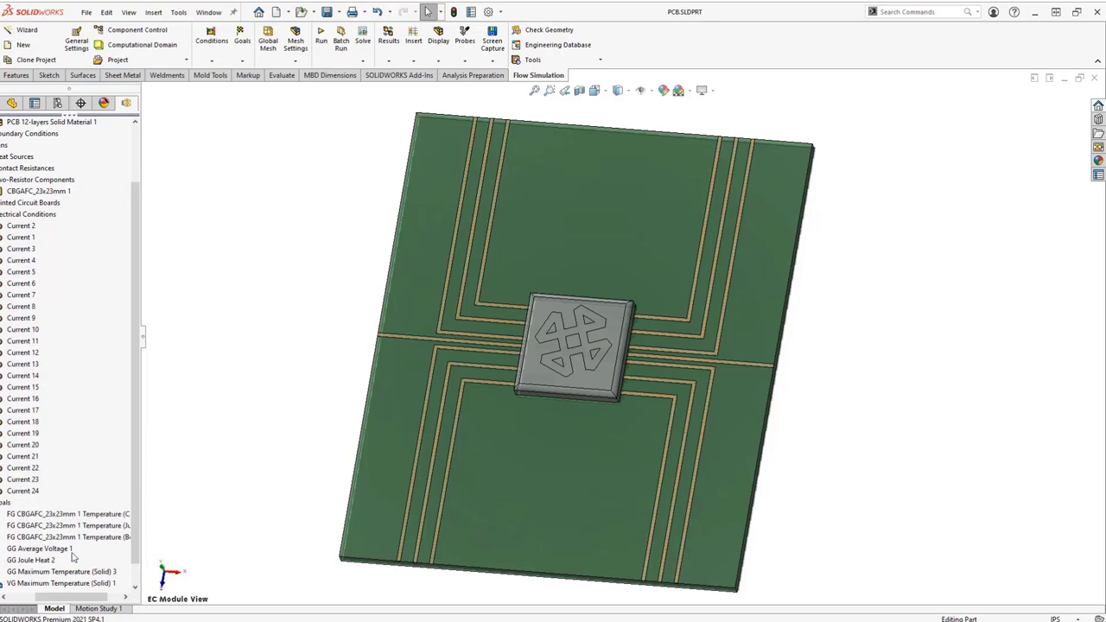
left_click_drag(71, 598, 30, 595)
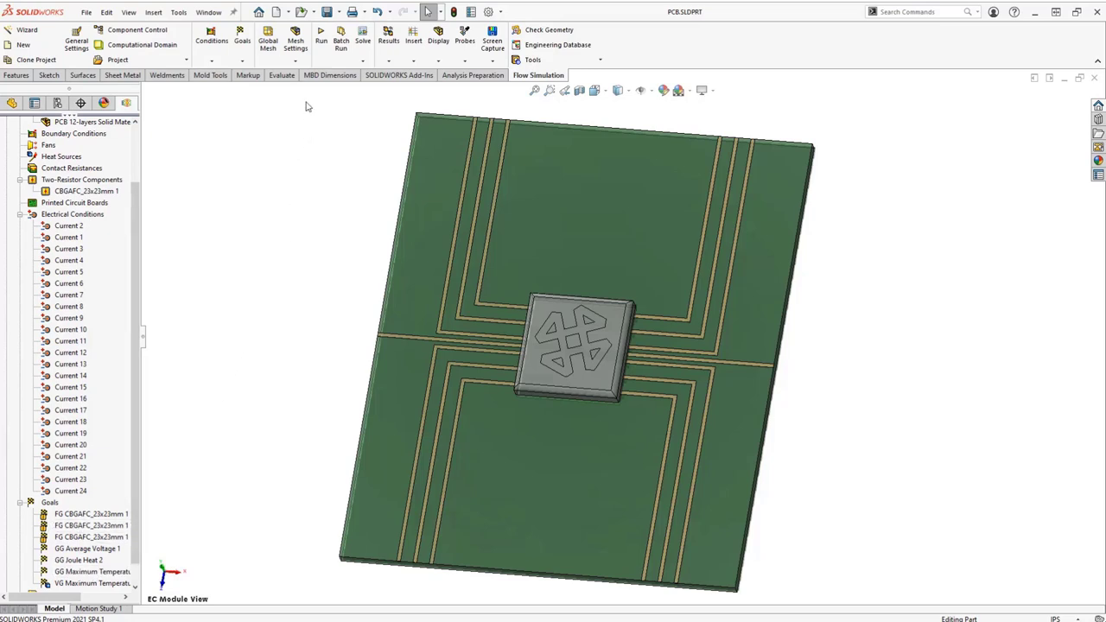
Run a new calculation of the Electronics Cooling project.
left_click(320, 52)
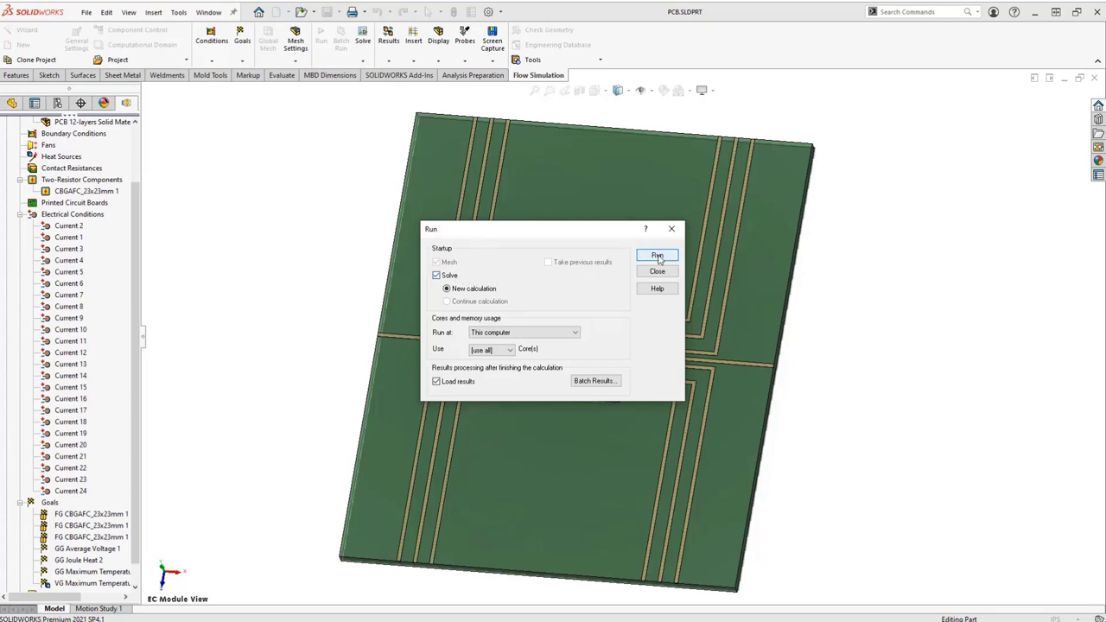
left_click(657, 256)
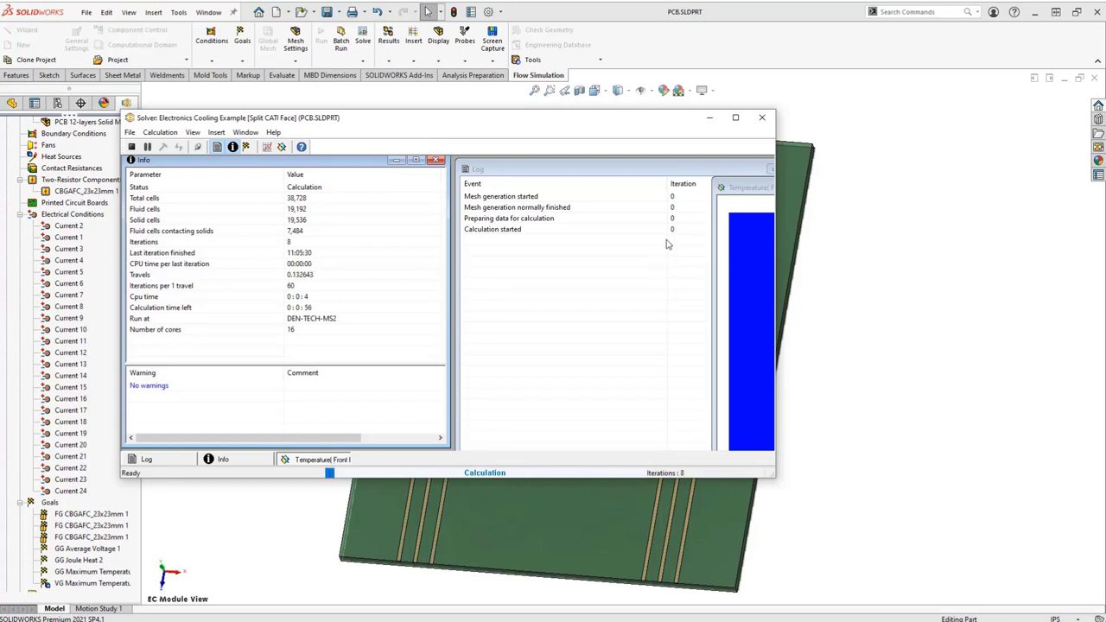
Maximize the Solver window and insert a goal plot covering all project goals.
left_click(735, 118)
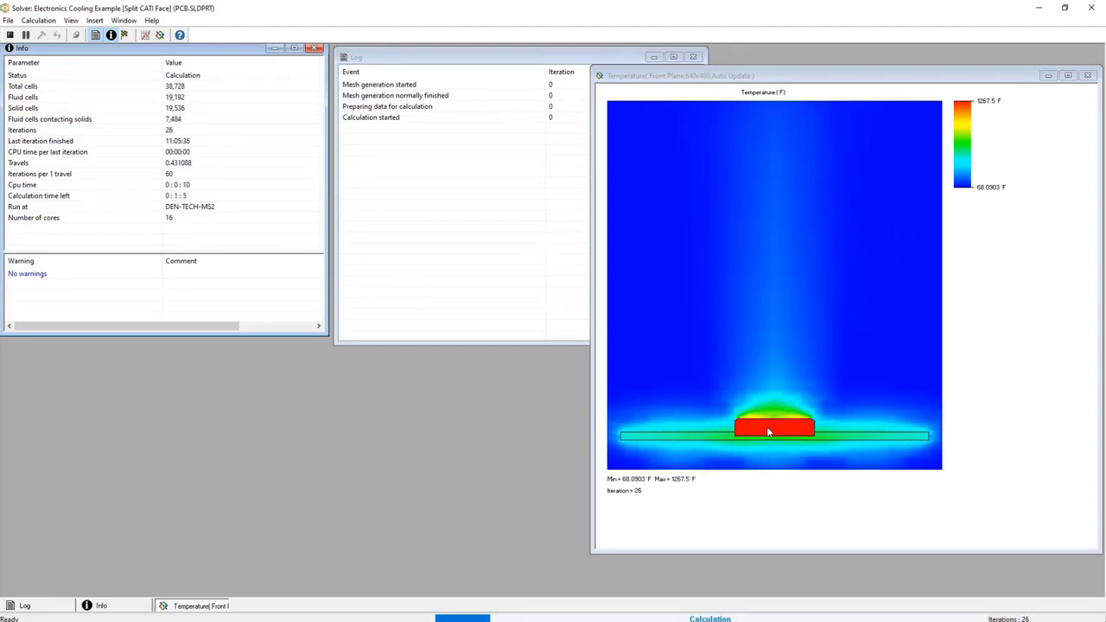
left_click(145, 35)
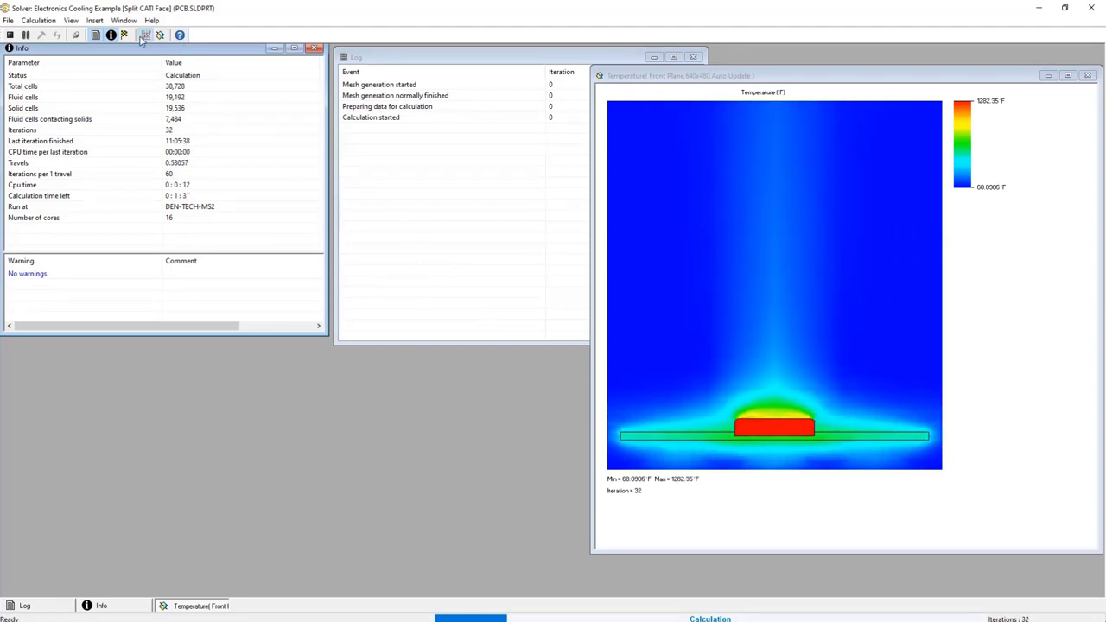
left_click(439, 275)
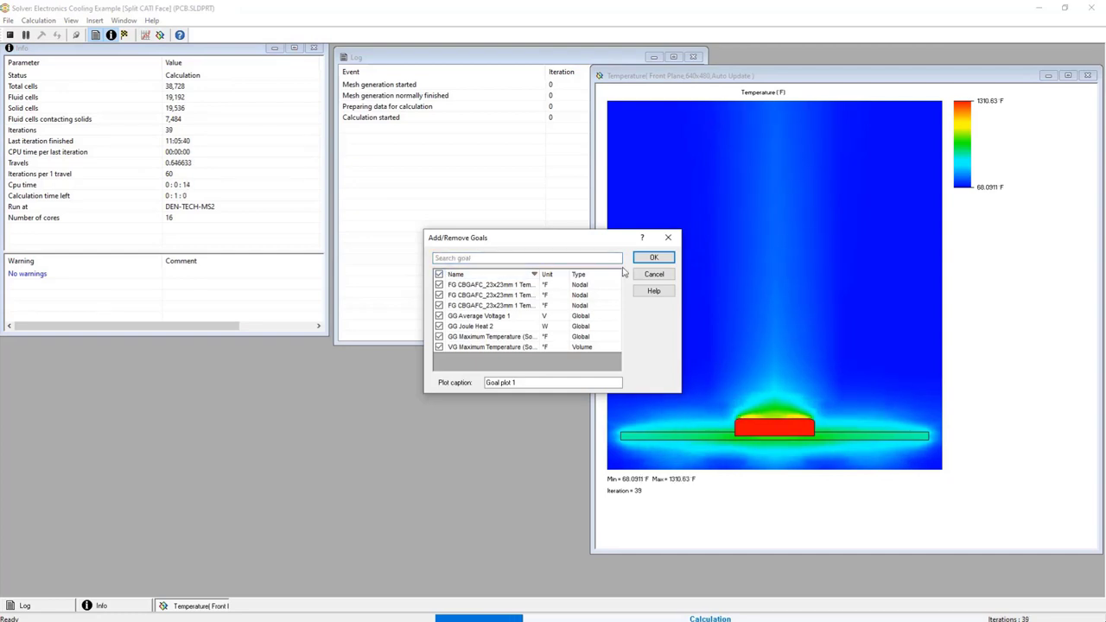
left_click(649, 258)
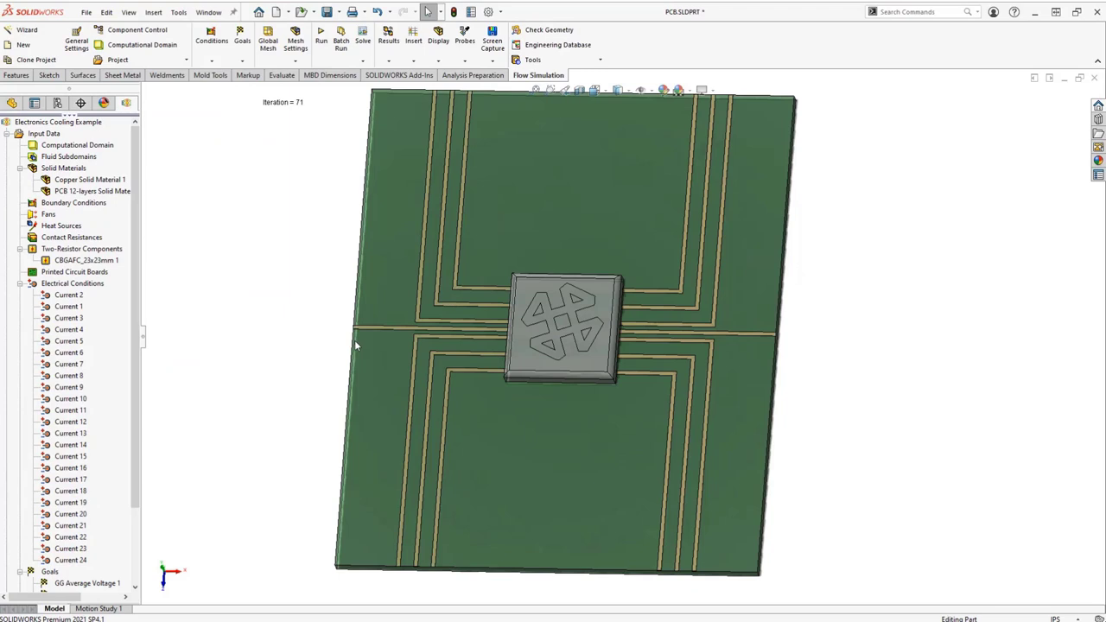
Show Cut Plot 1, orbit to inspect it, then hide it.
scroll(125, 475, "down", 3)
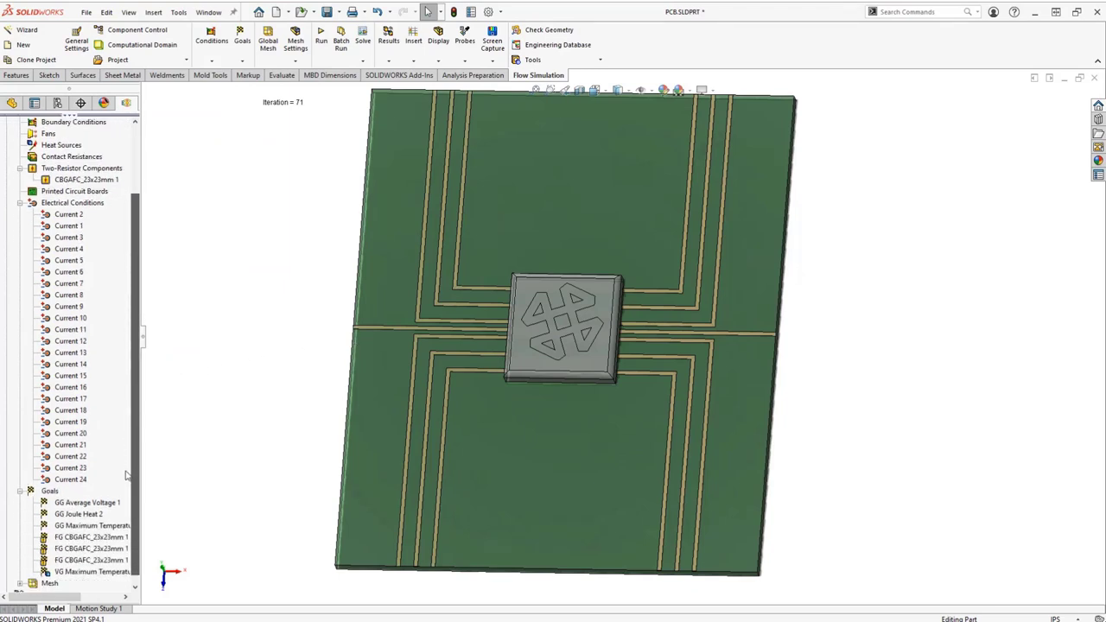
scroll(7, 587, "down", 5)
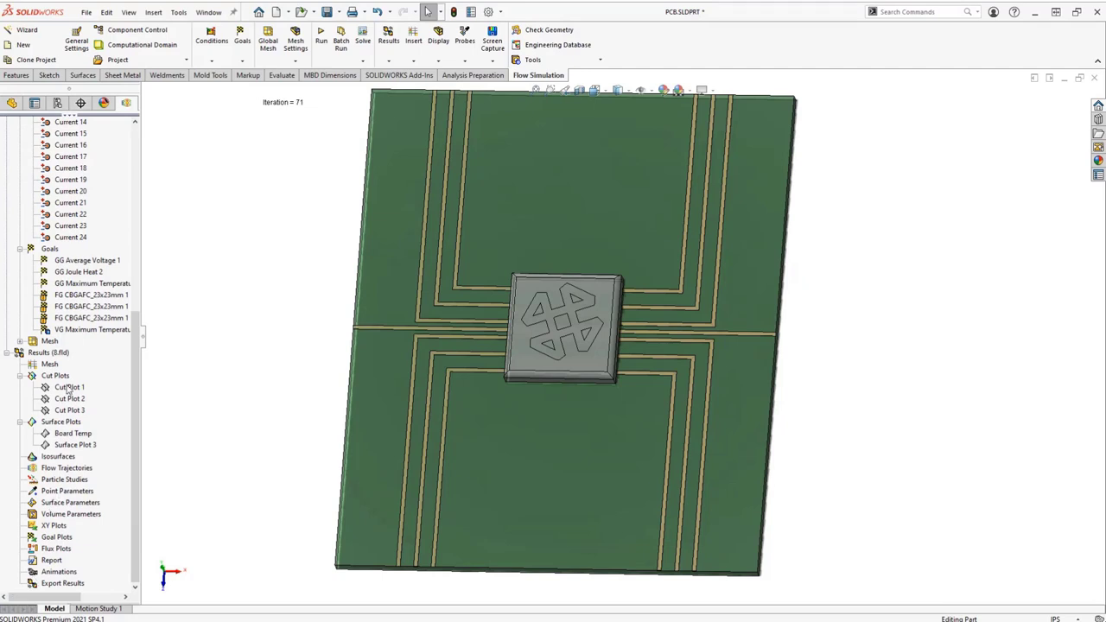
right_click(68, 390)
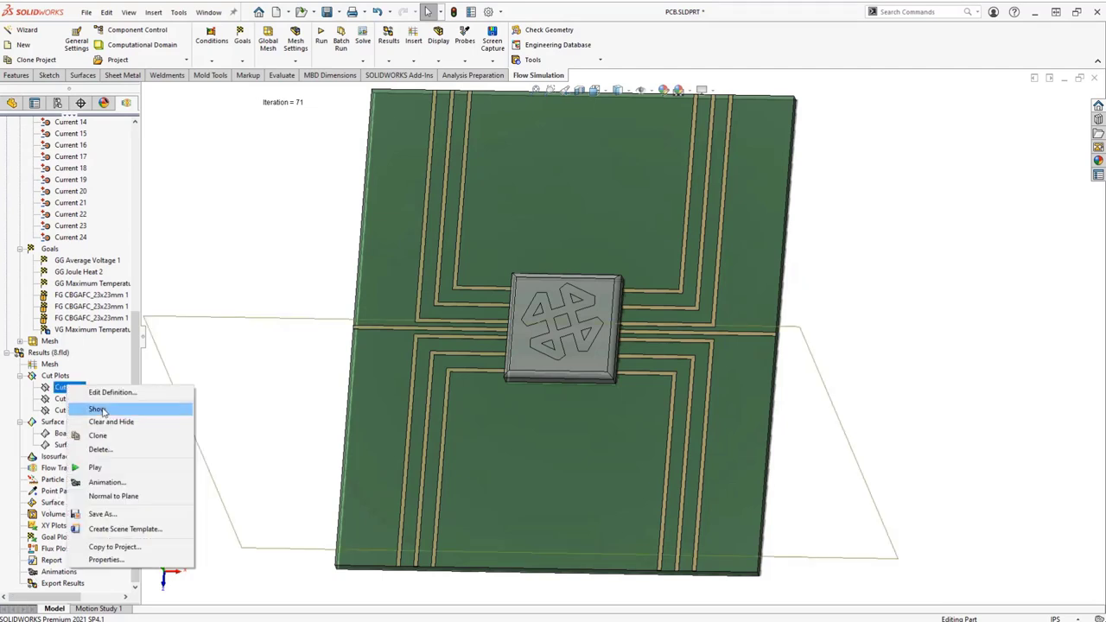
left_click(97, 409)
mouse_move(259, 508)
middle_mouse_down()
mouse_move(288, 311)
mouse_move(278, 506)
middle_mouse_up()
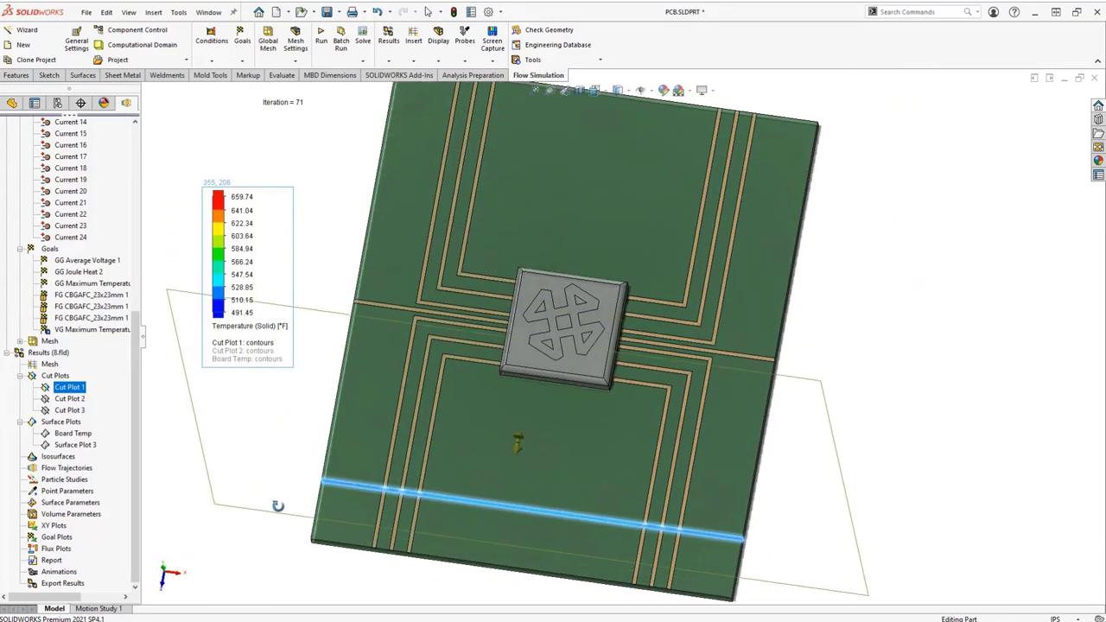
right_click(82, 388)
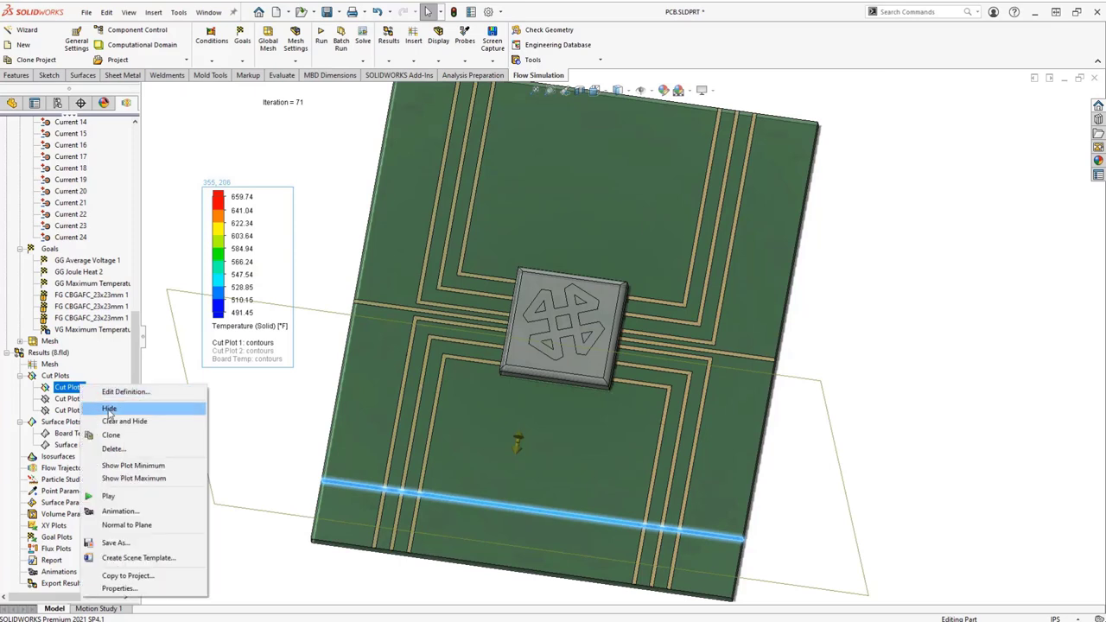
left_click(109, 408)
Display Cut Plot 2's solid-temperature contours across the board.
left_click(78, 400)
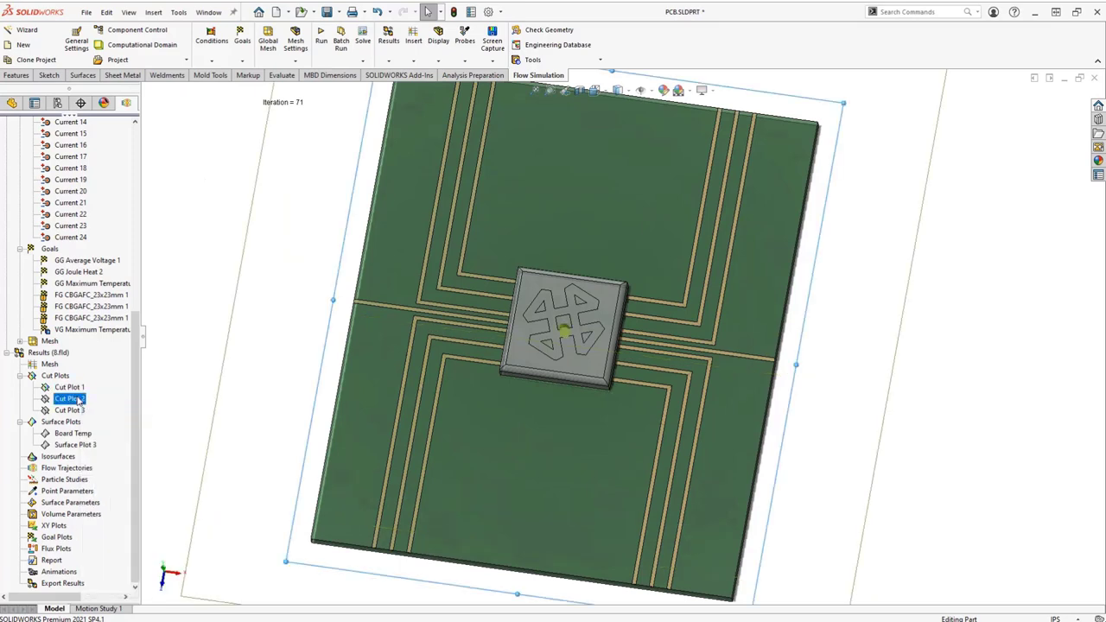
double_click(63, 399)
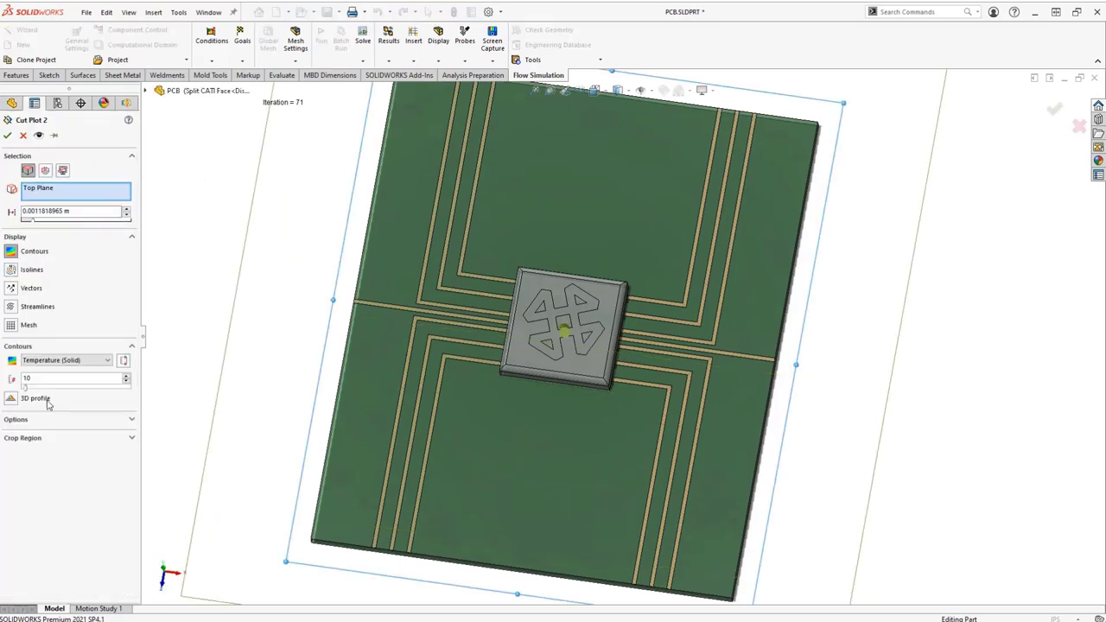
left_click(7, 137)
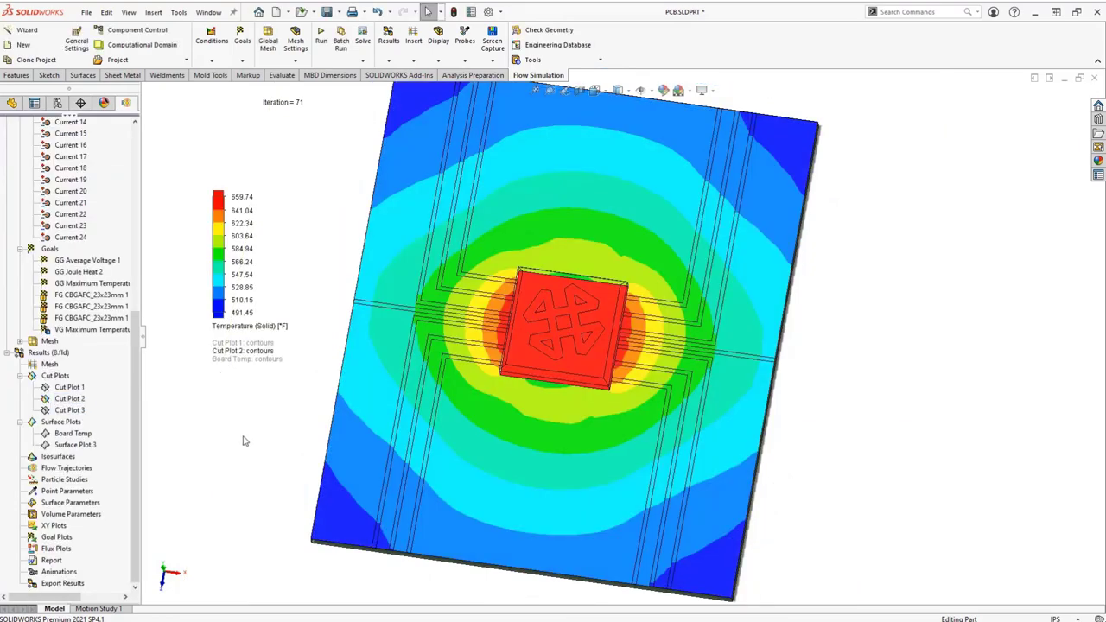
mouse_move(243, 441)
middle_mouse_down()
mouse_move(303, 447)
mouse_move(239, 459)
mouse_move(236, 445)
middle_mouse_up()
Hide Cut Plot 2 and display the Board Temp surface plot.
key("Escape")
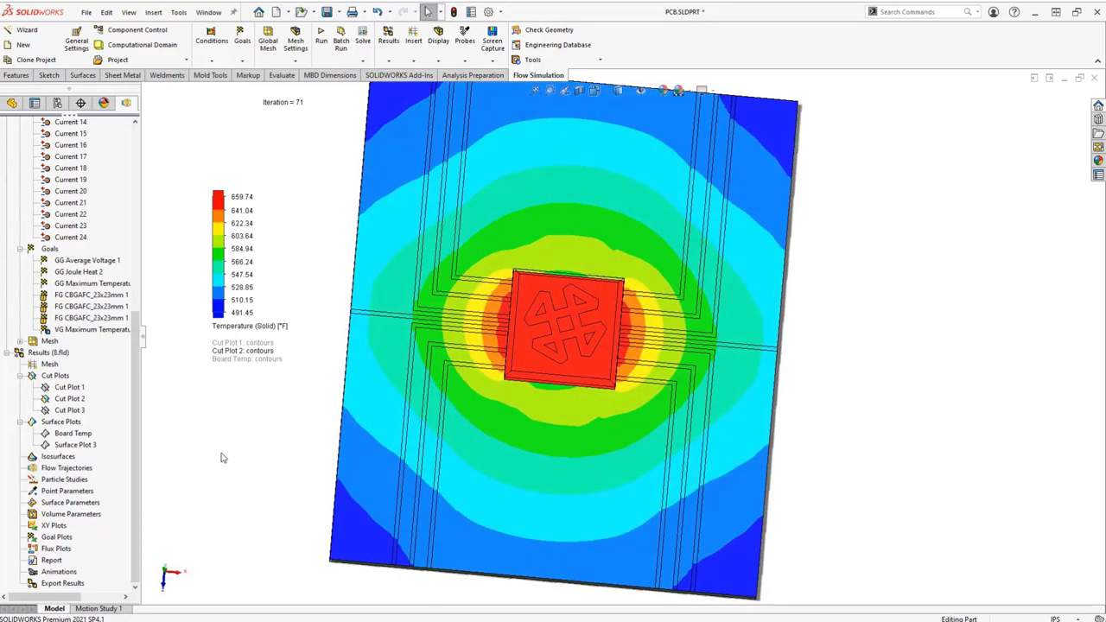
right_click(59, 398)
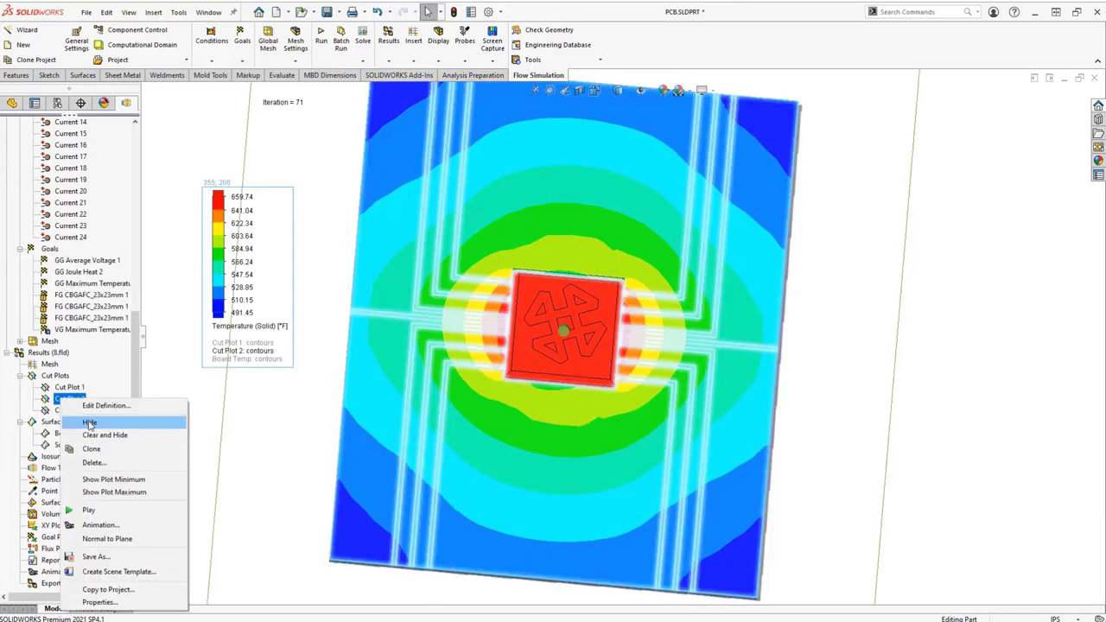
left_click(75, 422)
left_click(54, 437)
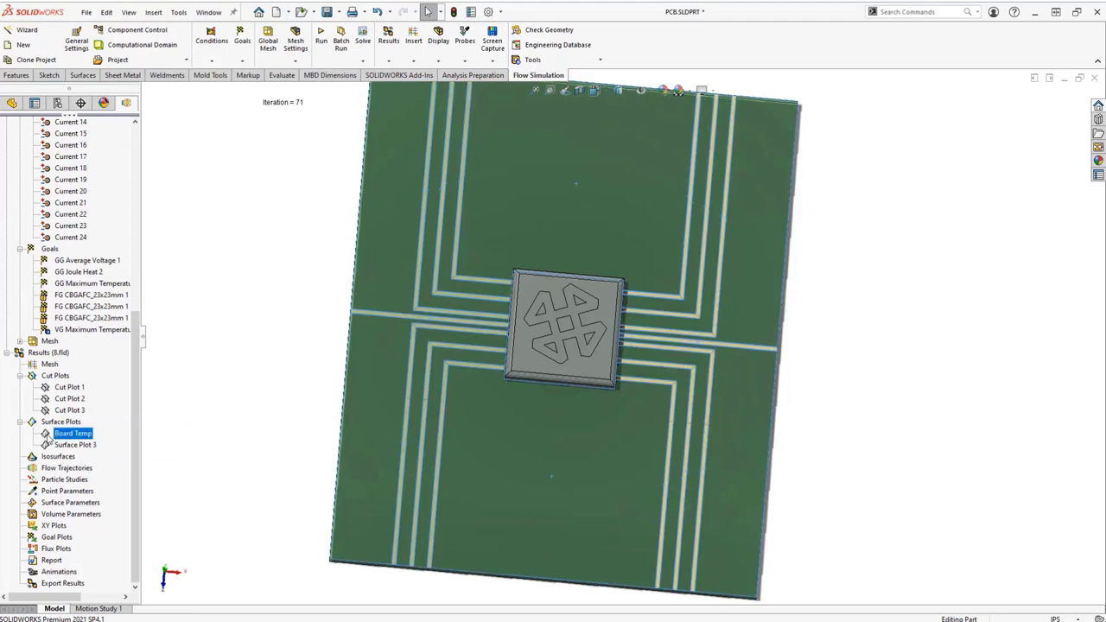
double_click(53, 434)
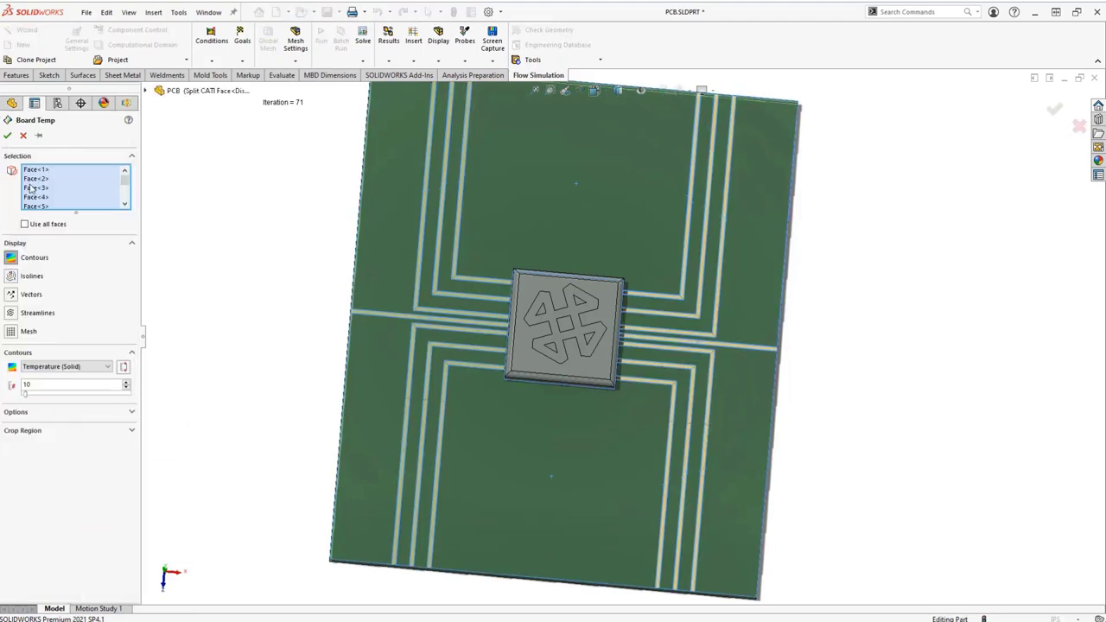
left_click(8, 140)
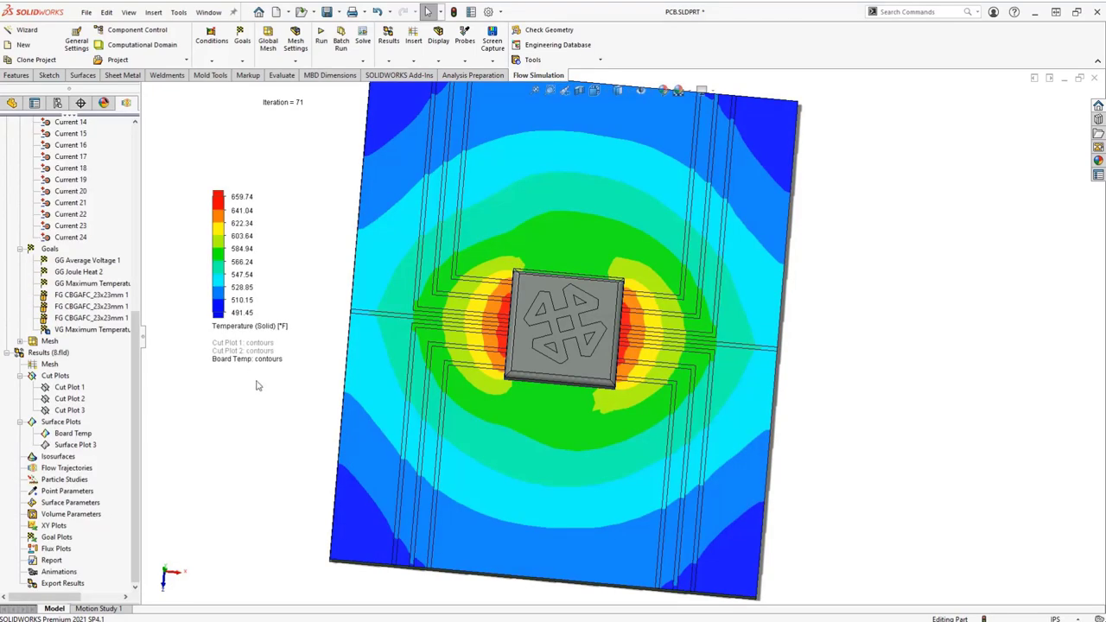
Orbit to a frontal view of Board Temp, then hide the plot.
mouse_move(266, 415)
middle_mouse_down()
mouse_move(287, 422)
mouse_move(254, 410)
mouse_move(243, 373)
middle_mouse_up()
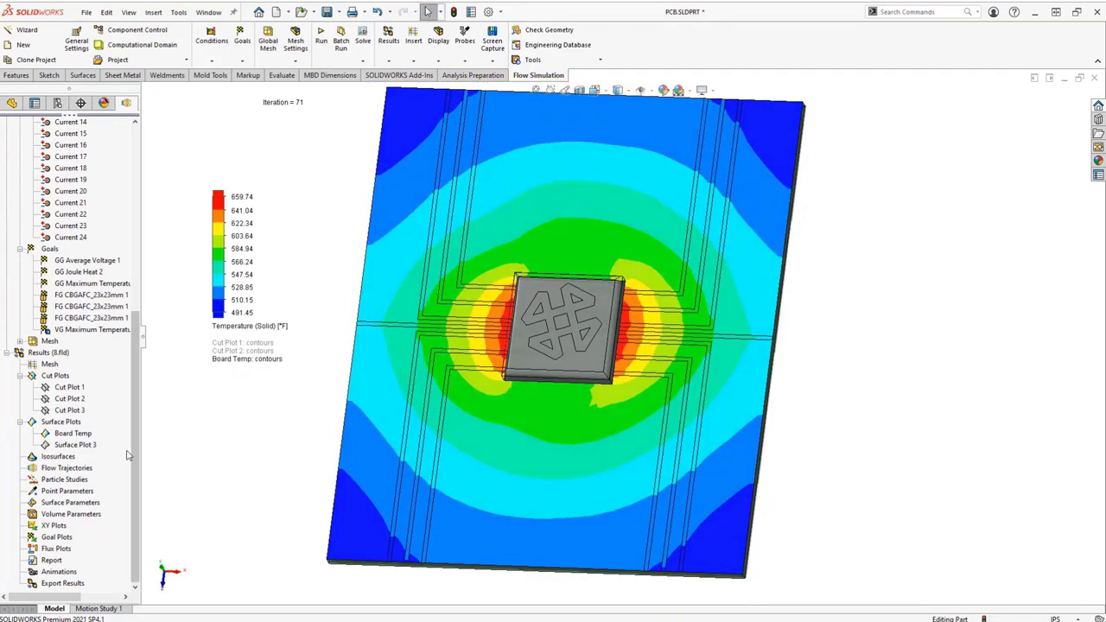
right_click(80, 434)
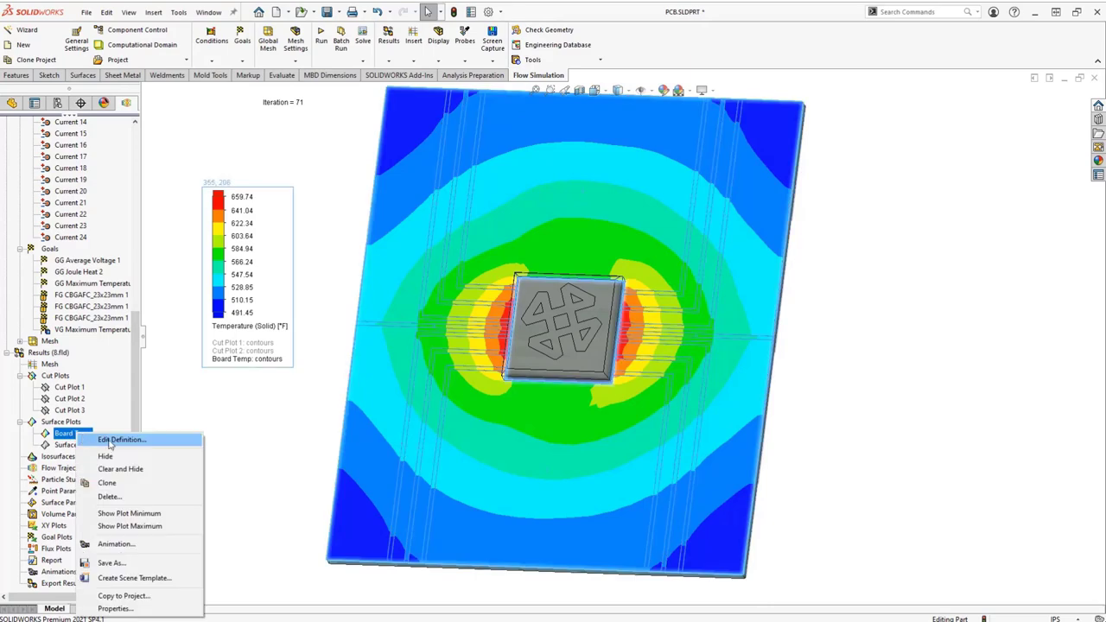
left_click(110, 455)
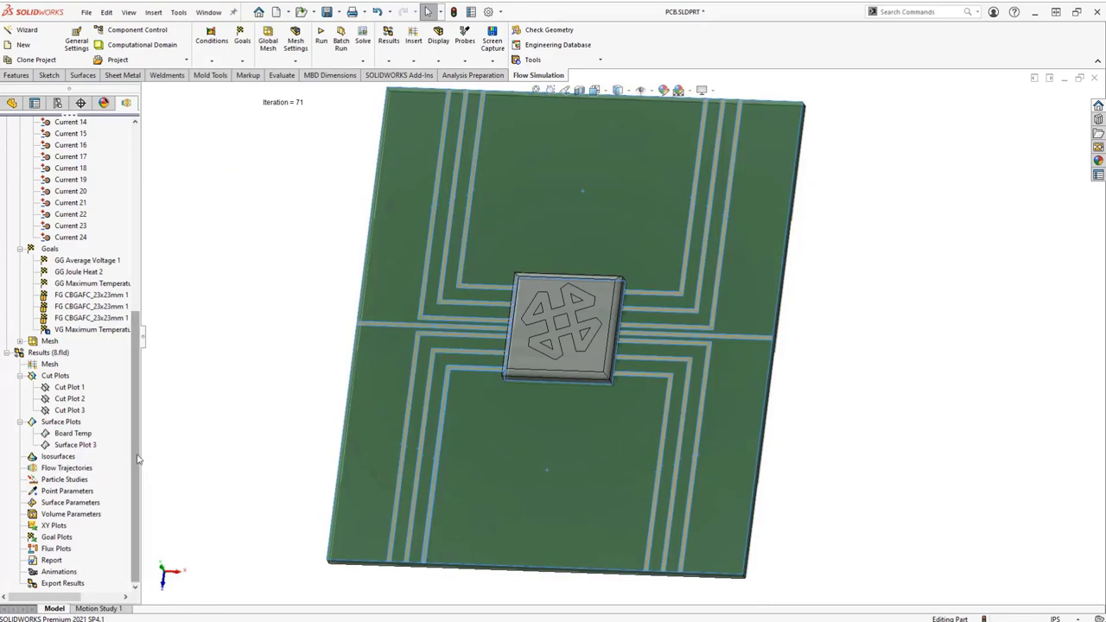
right_click(66, 539)
Insert a goal plot for Junction temperature, which reads 1320.93 °F.
left_click(93, 545)
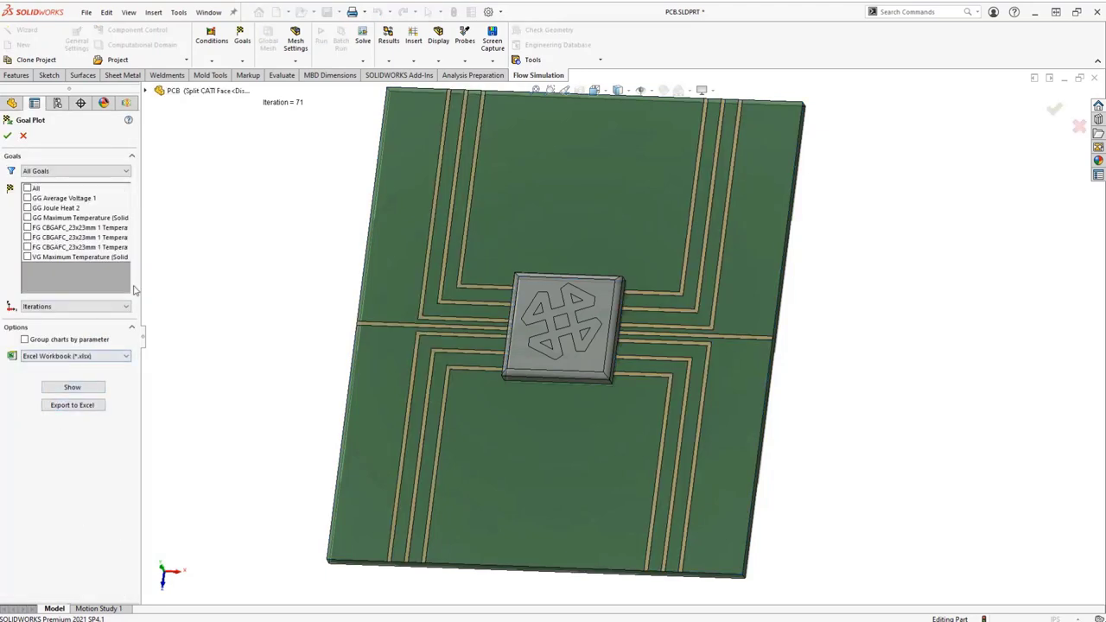
left_click_drag(143, 289, 182, 289)
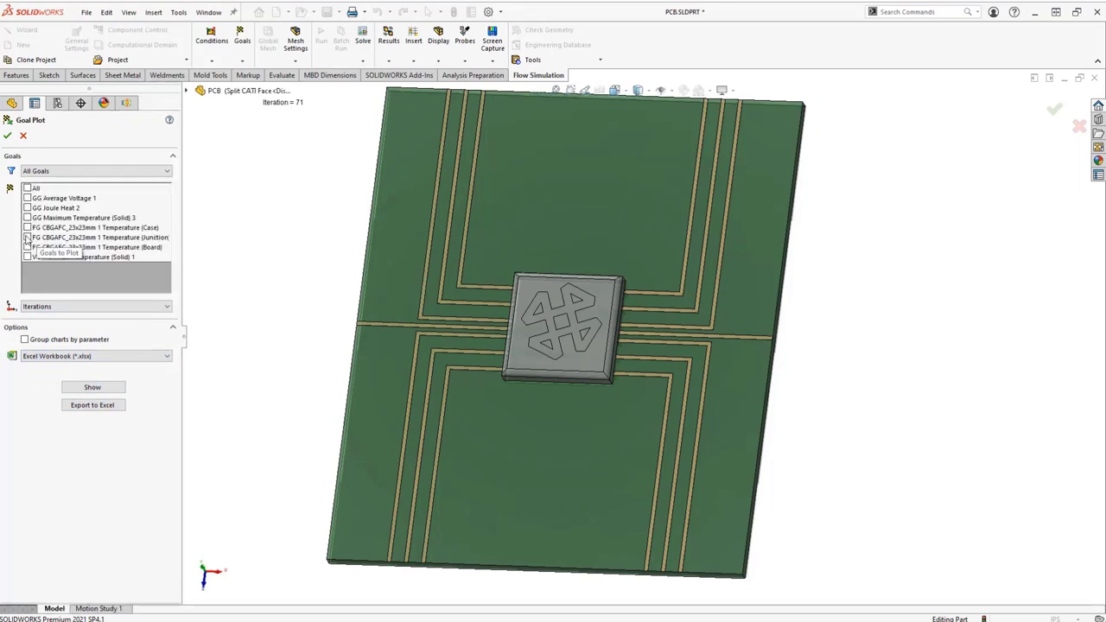
left_click(27, 239)
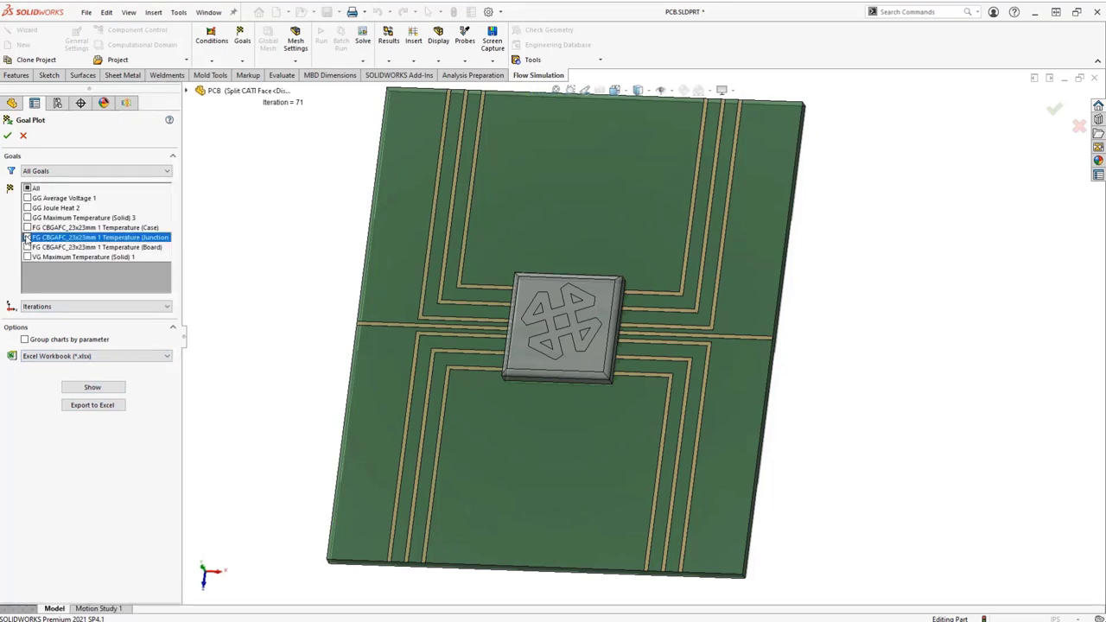
left_click(92, 389)
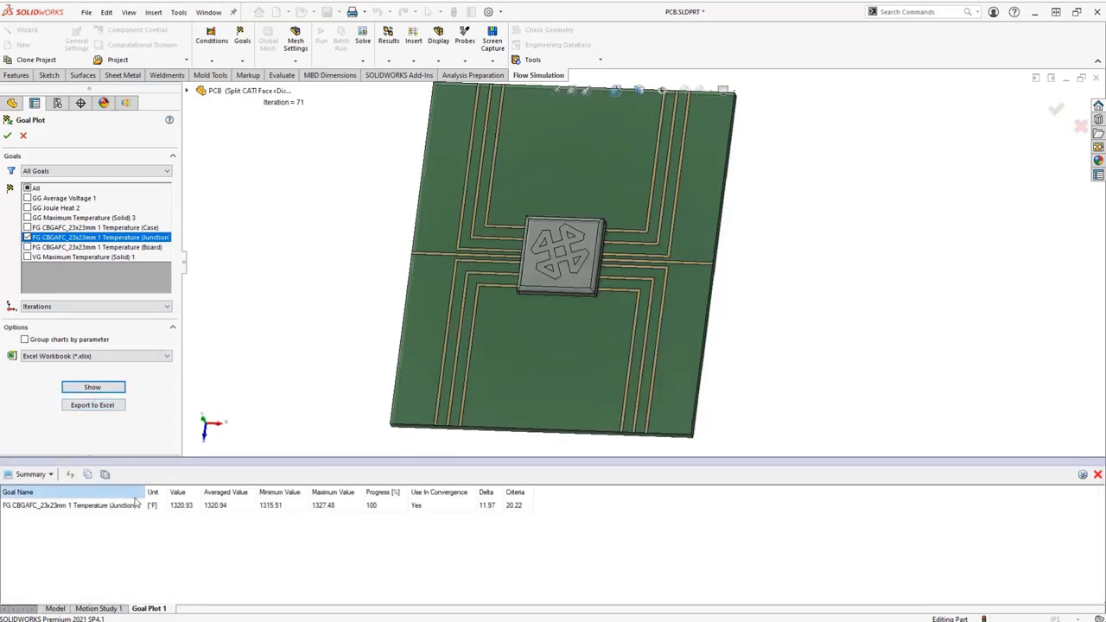
left_click(186, 508)
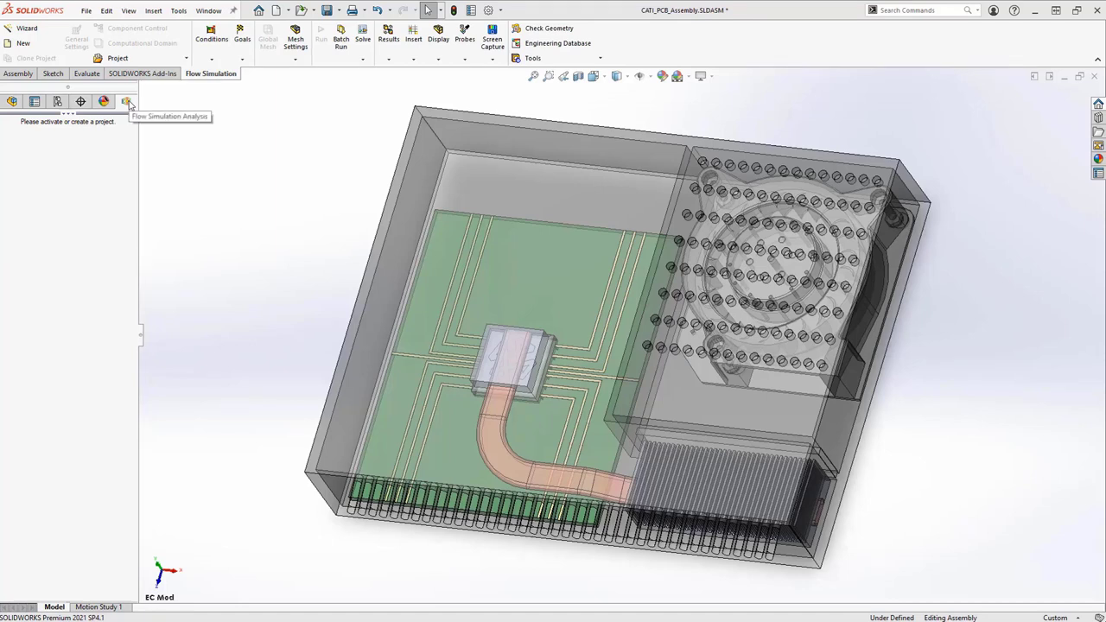
Orbit the assembly and snap it to the saved EC Mod view.
mouse_move(260, 461)
middle_mouse_down()
mouse_move(264, 321)
mouse_move(251, 435)
mouse_move(271, 469)
middle_mouse_up()
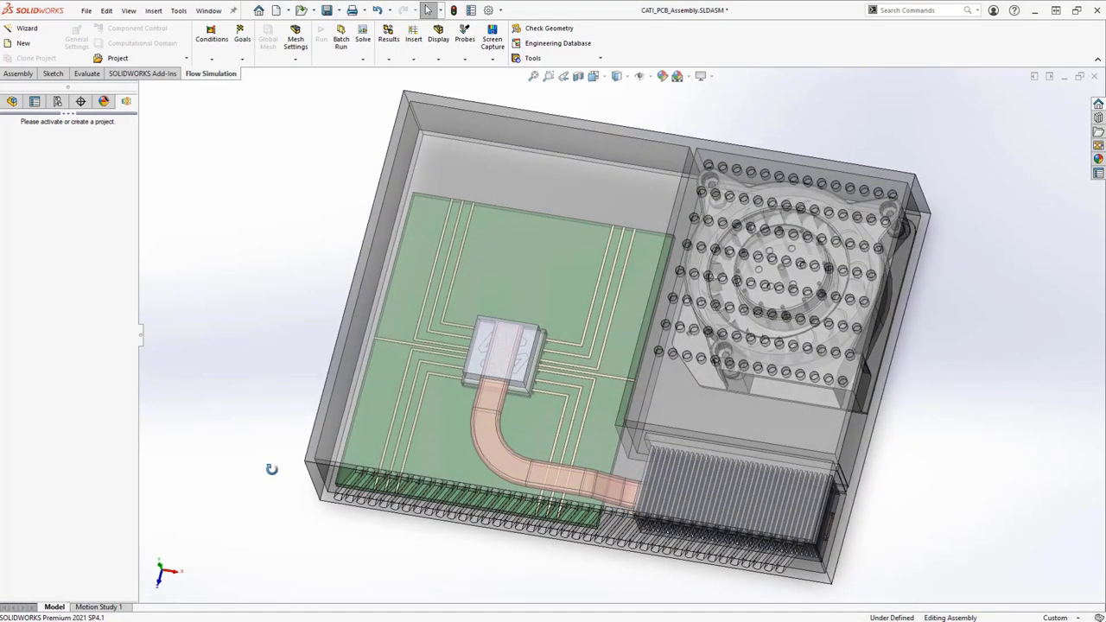
key("space")
left_click(302, 548)
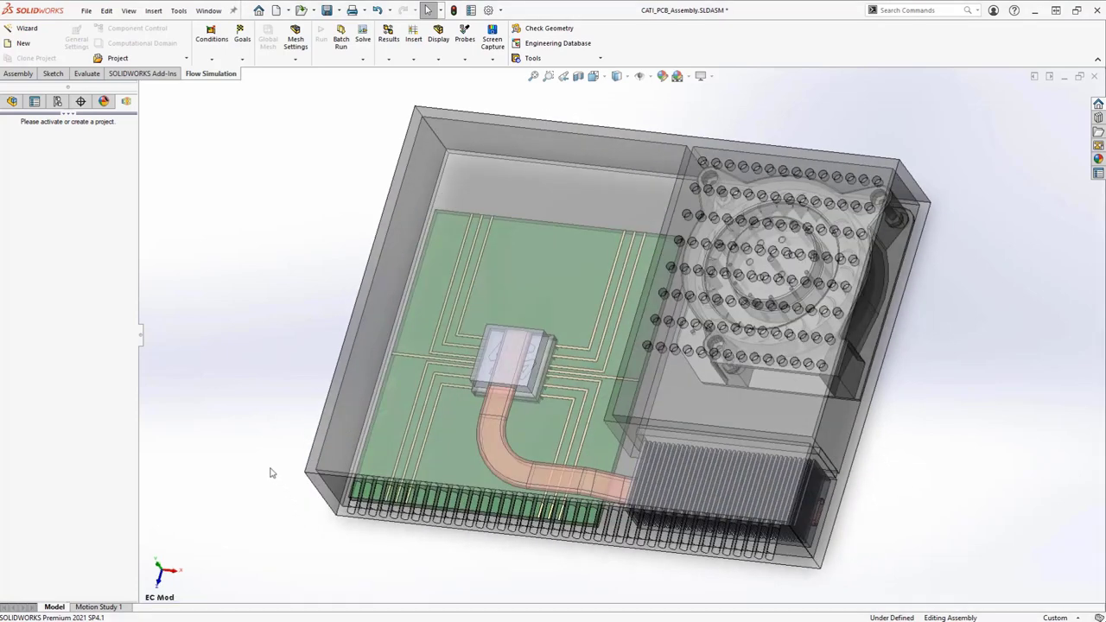
Start a new Flow Simulation project and replace its default project name.
left_click(23, 34)
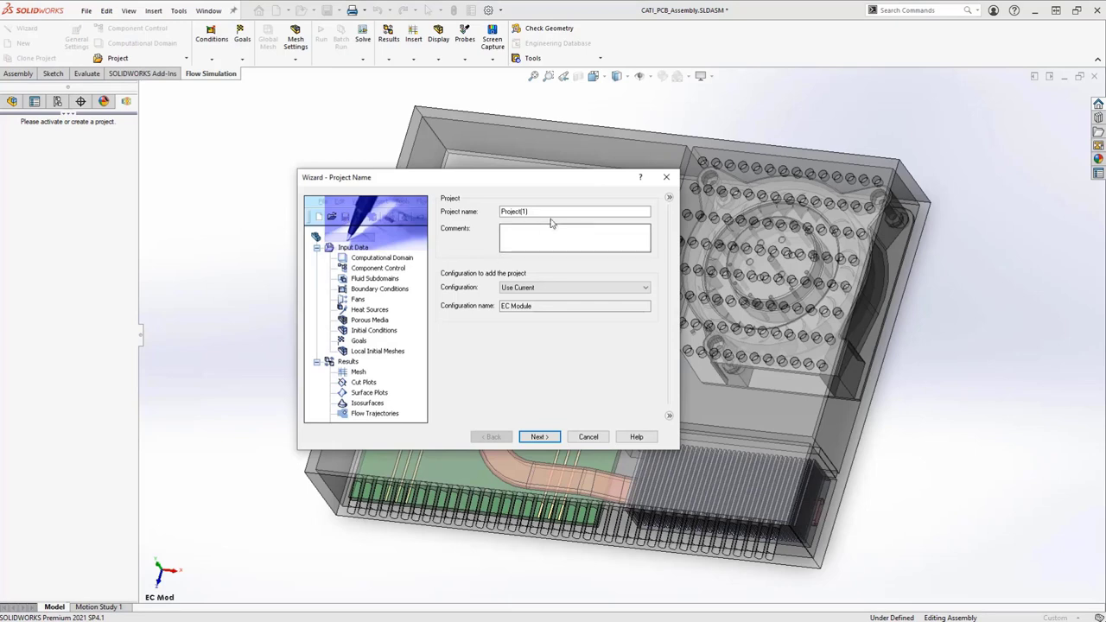
left_click_drag(537, 210, 456, 210)
type("Electronics Cooling")
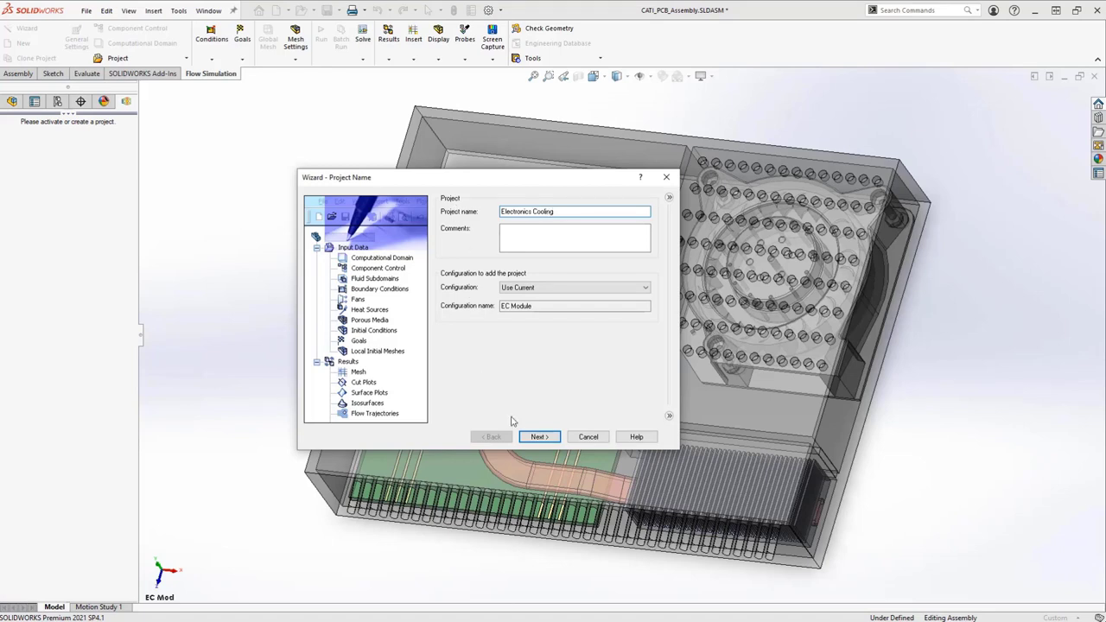
left_click(537, 437)
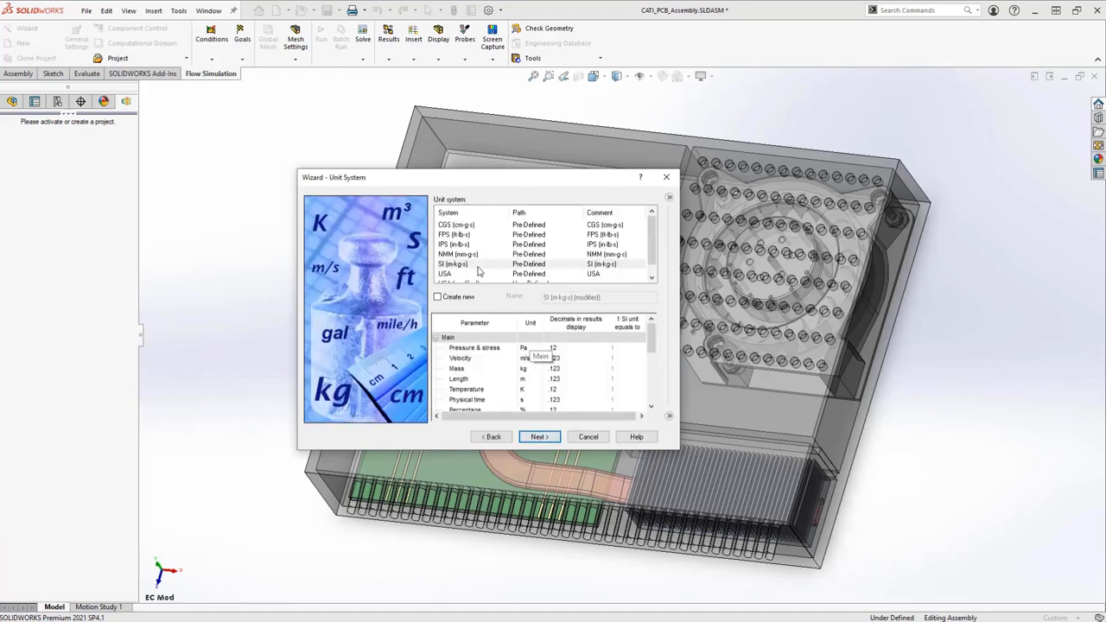
Choose the SI unit system with temperature in Celsius.
left_click(480, 264)
left_click(523, 391)
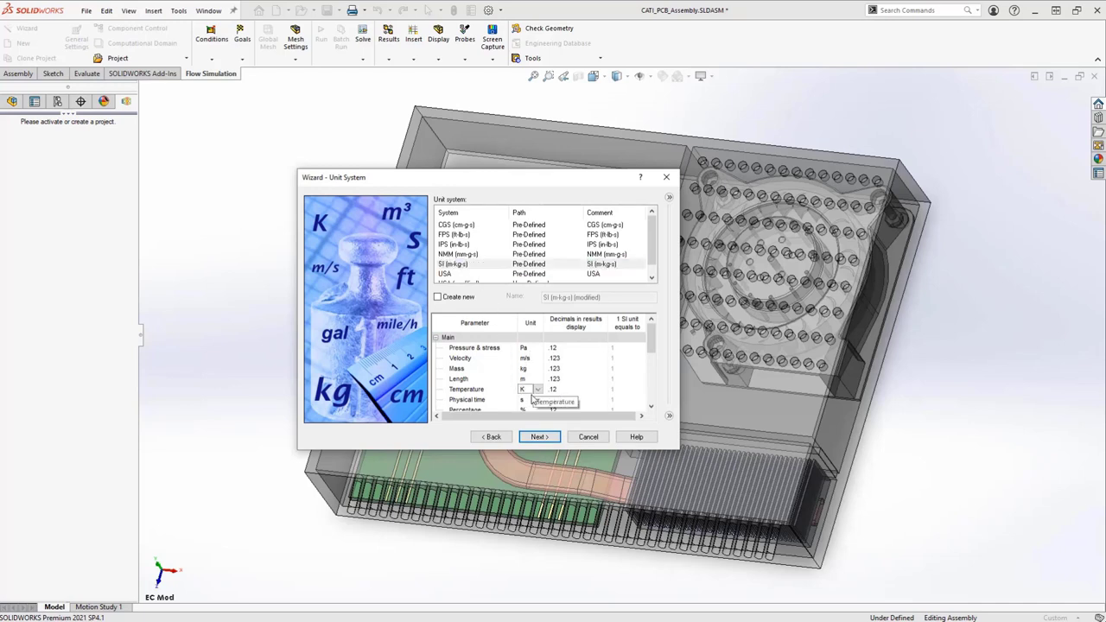
left_click(540, 390)
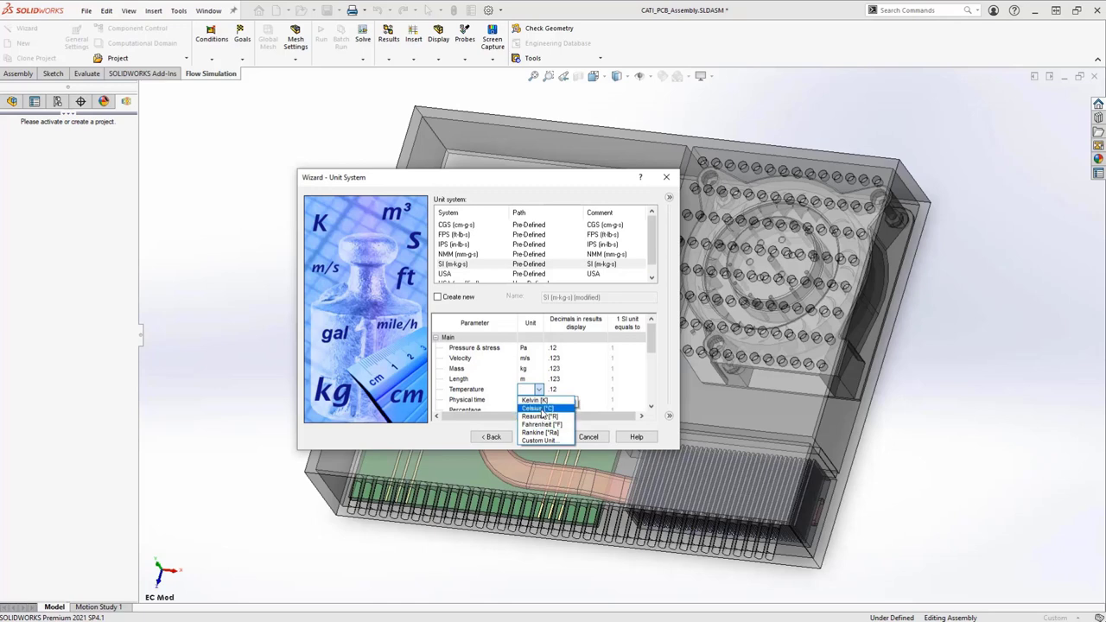
left_click(540, 409)
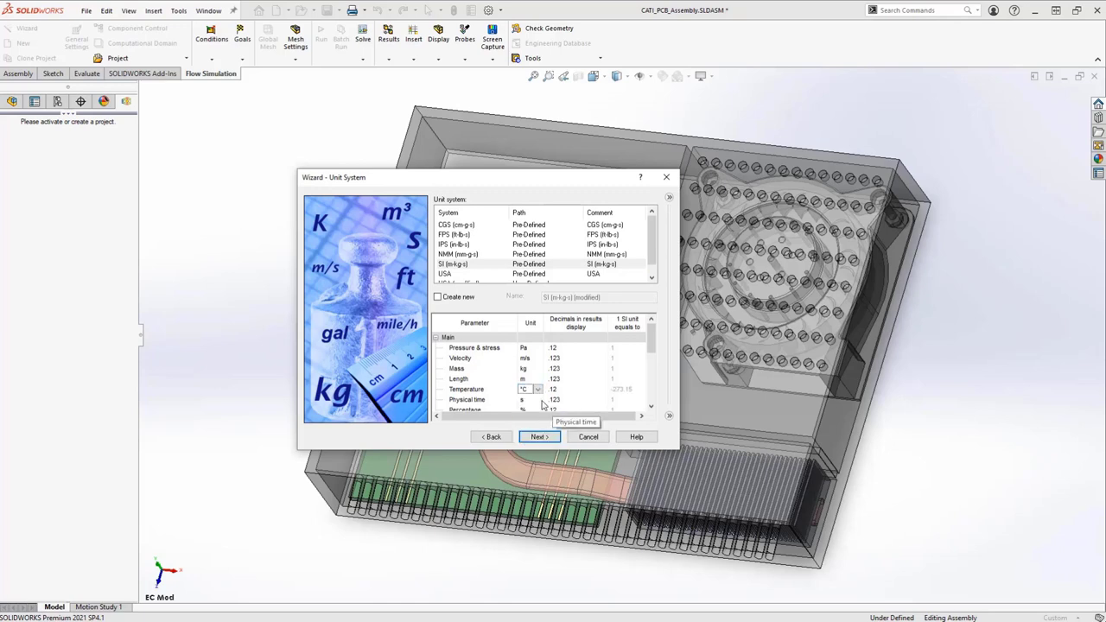
left_click(551, 442)
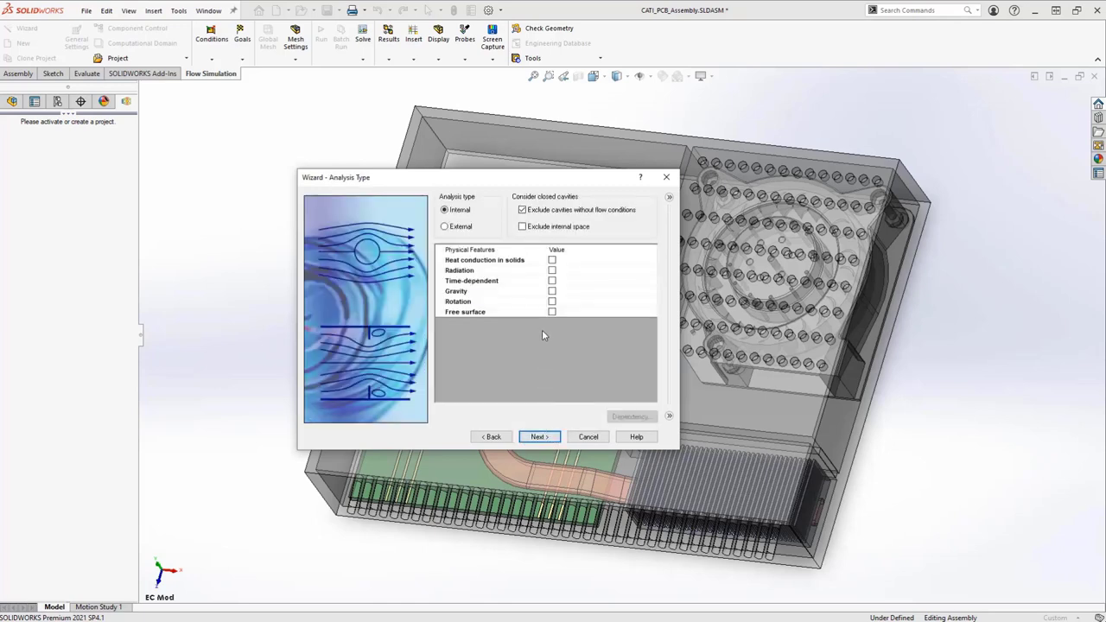
Enable heat conduction in solids and gravity, clearing the Z gravity component.
left_click(552, 260)
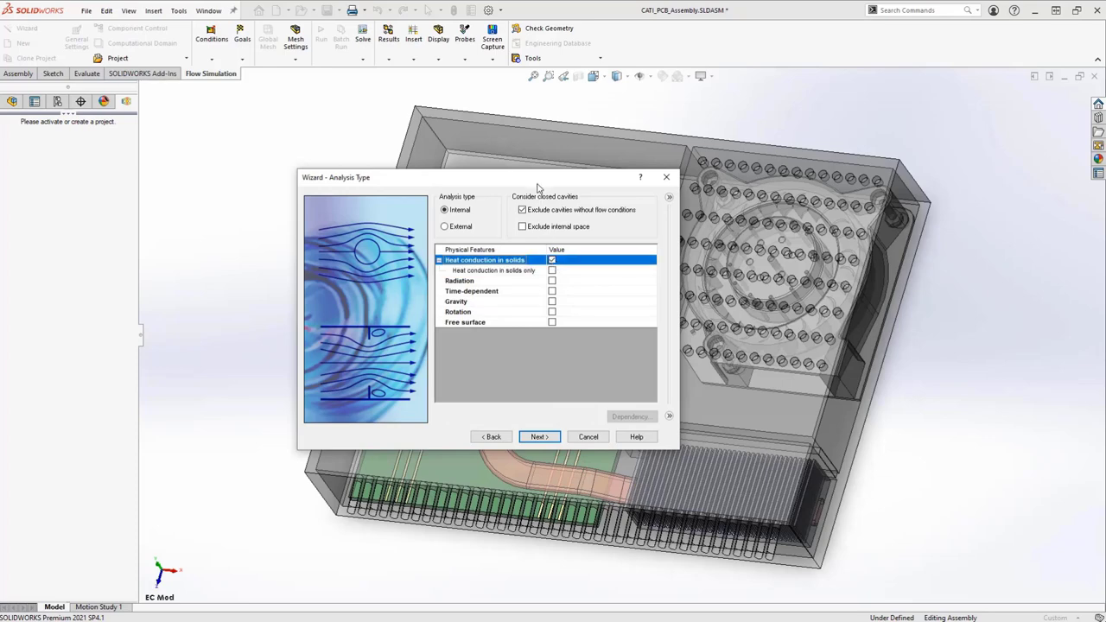
left_click_drag(537, 184, 284, 133)
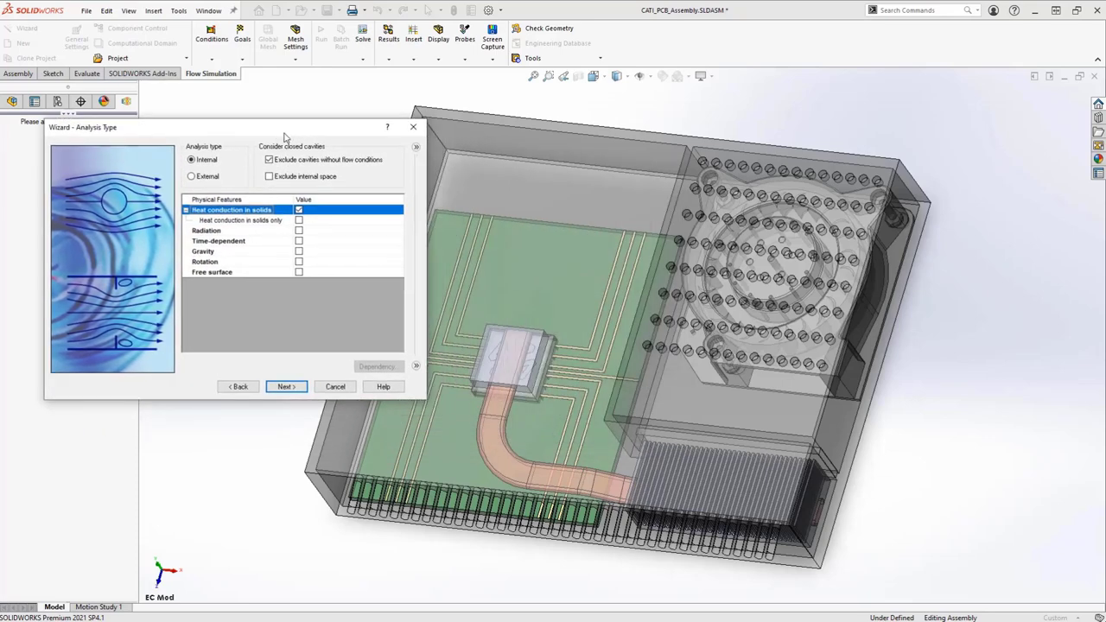
left_click(298, 252)
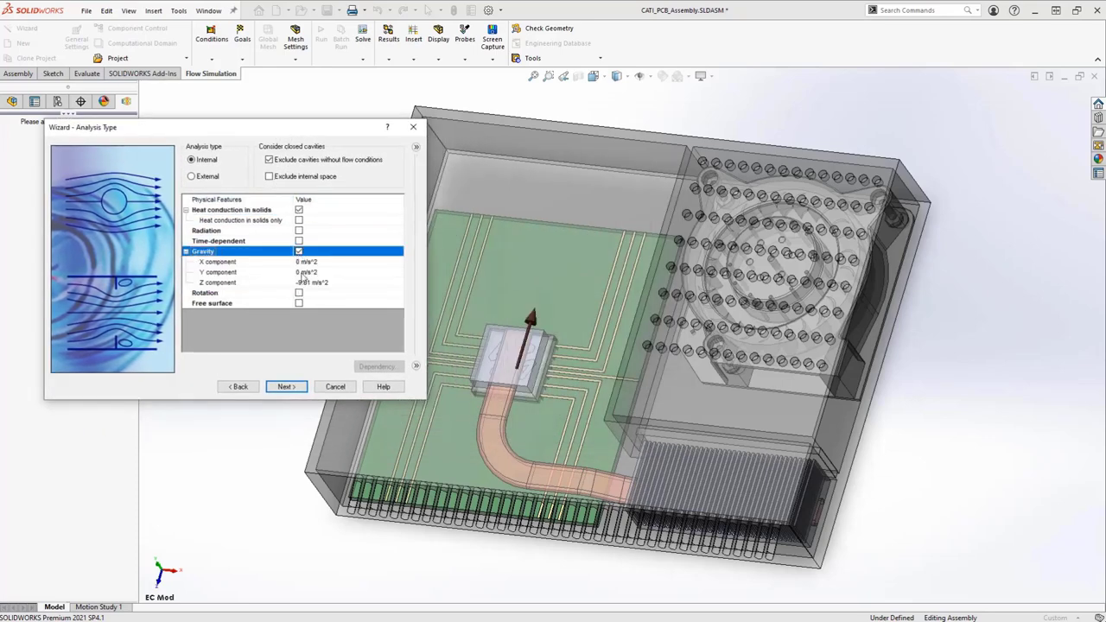
left_click(305, 282)
left_click_drag(305, 282, 271, 275)
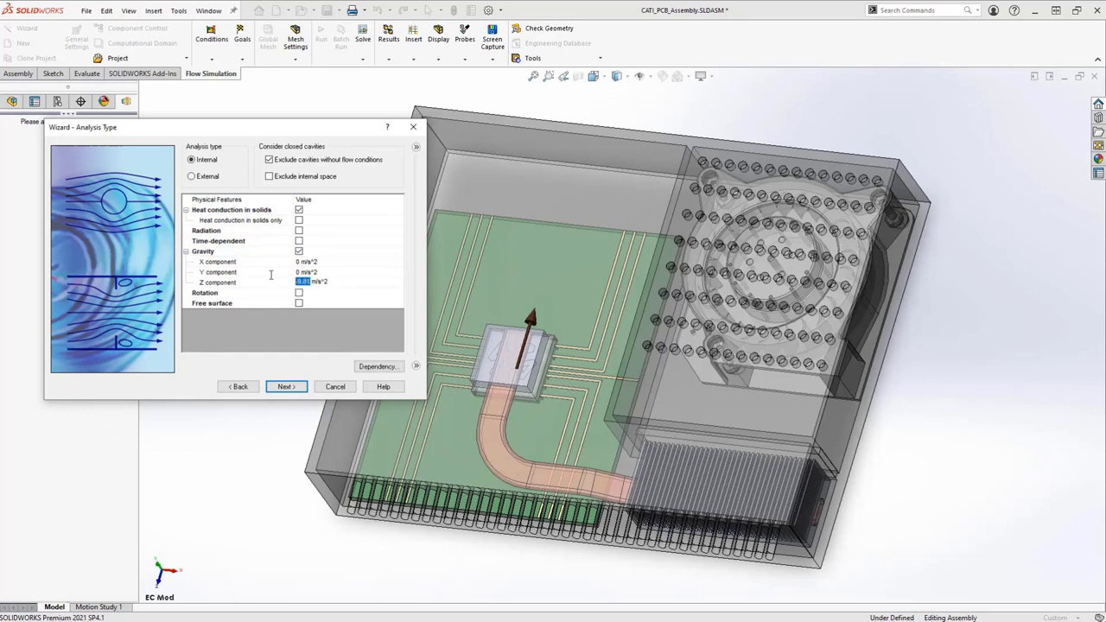
key("BackSpace")
type("-")
Set the Y gravity component to -9.81 m/s².
left_click(298, 273)
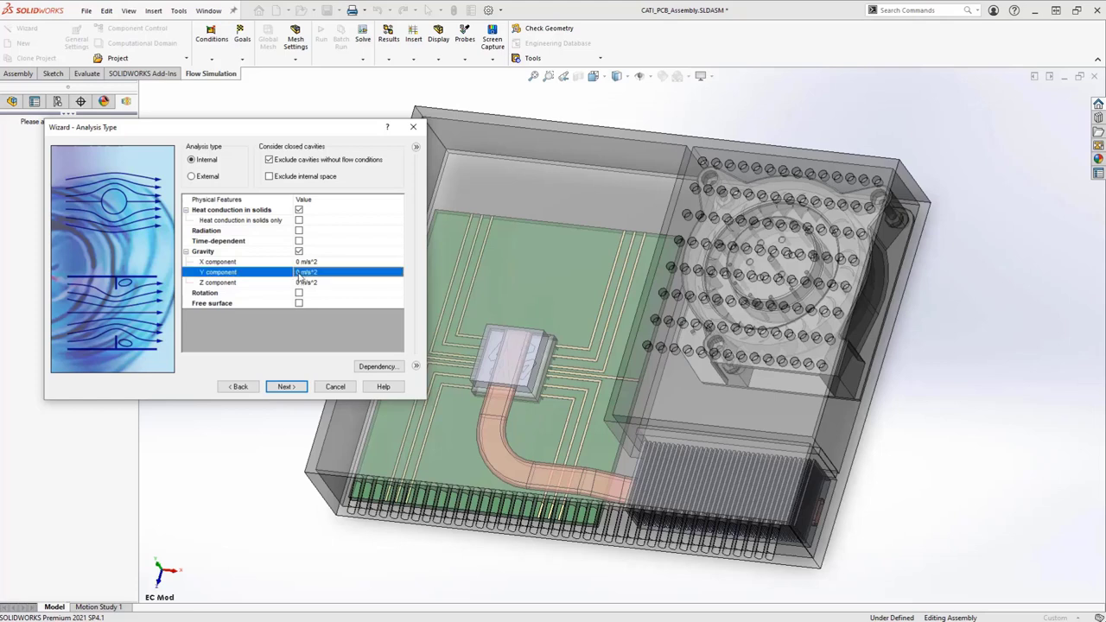
double_click(297, 271)
type("-9.81")
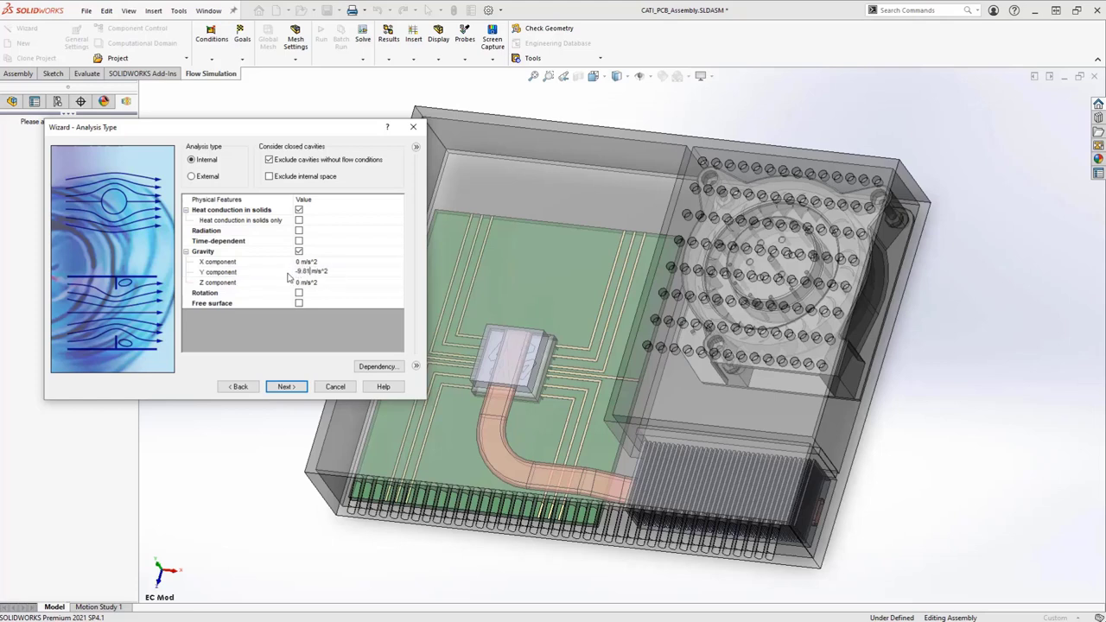
left_click(279, 346)
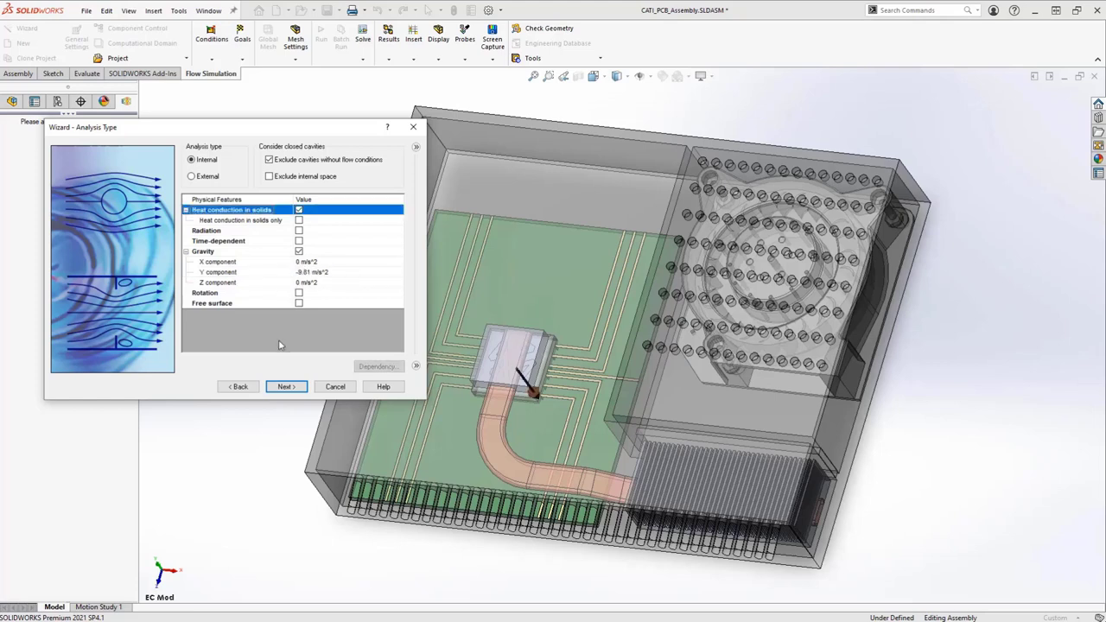
left_click(288, 389)
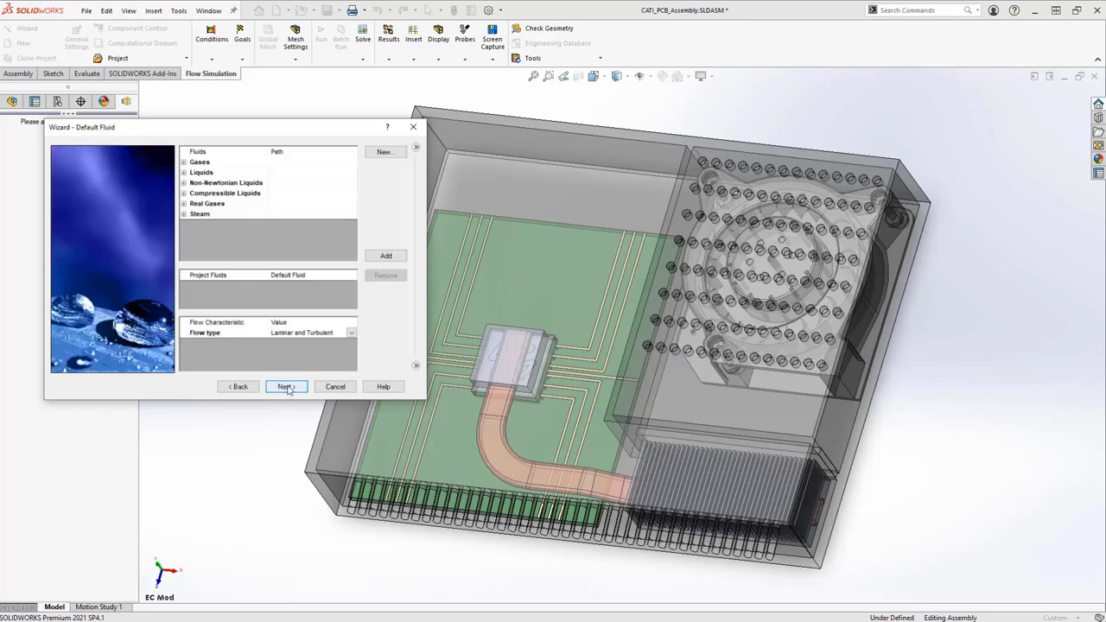
Add Air from Gases as the default project fluid.
left_click(184, 163)
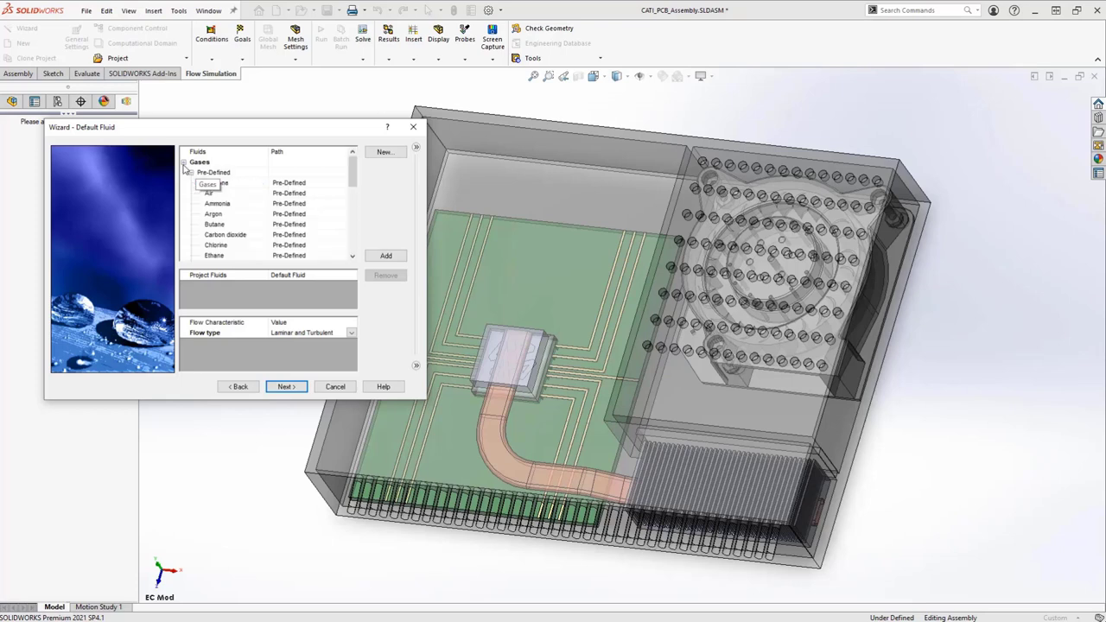
double_click(220, 194)
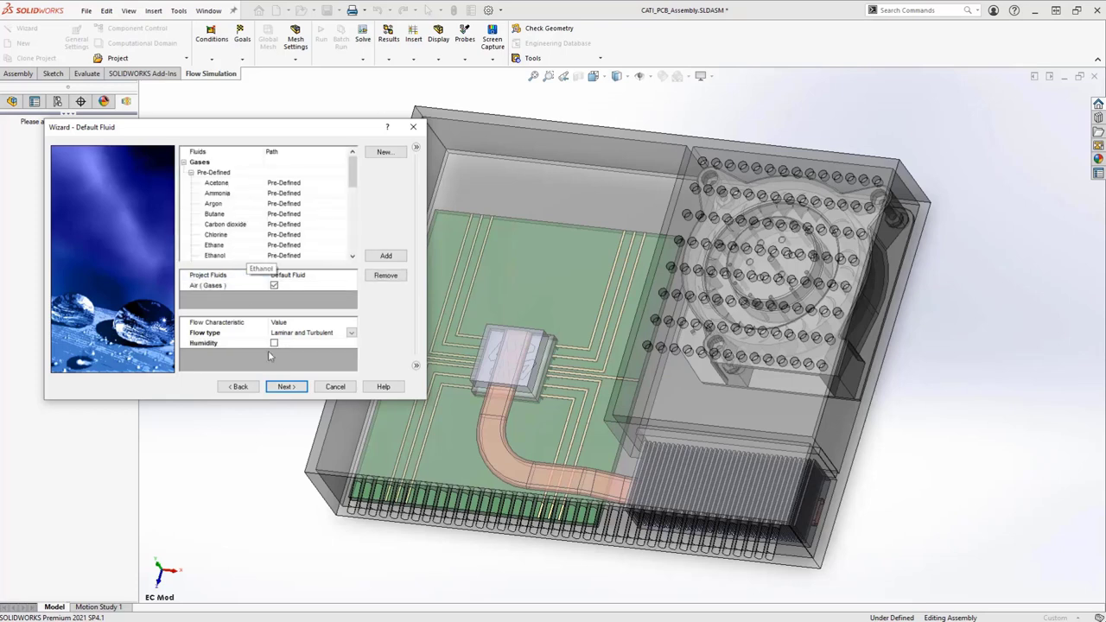
left_click(286, 387)
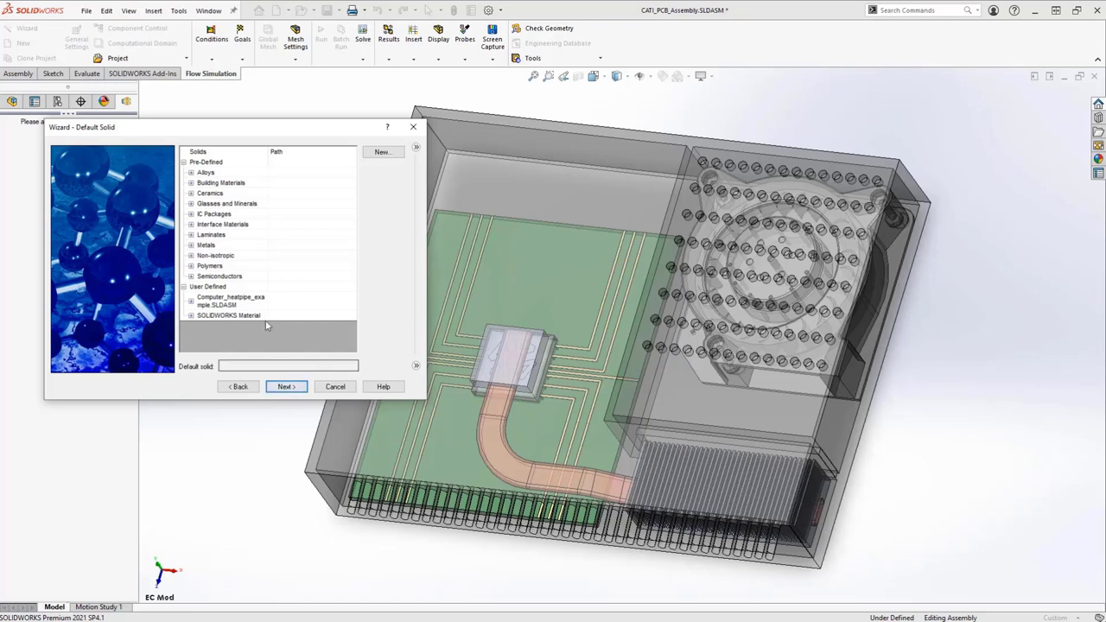
Make Polycarbonate the default solid, skip wall conditions, and expand Solid Parameters.
left_click(192, 267)
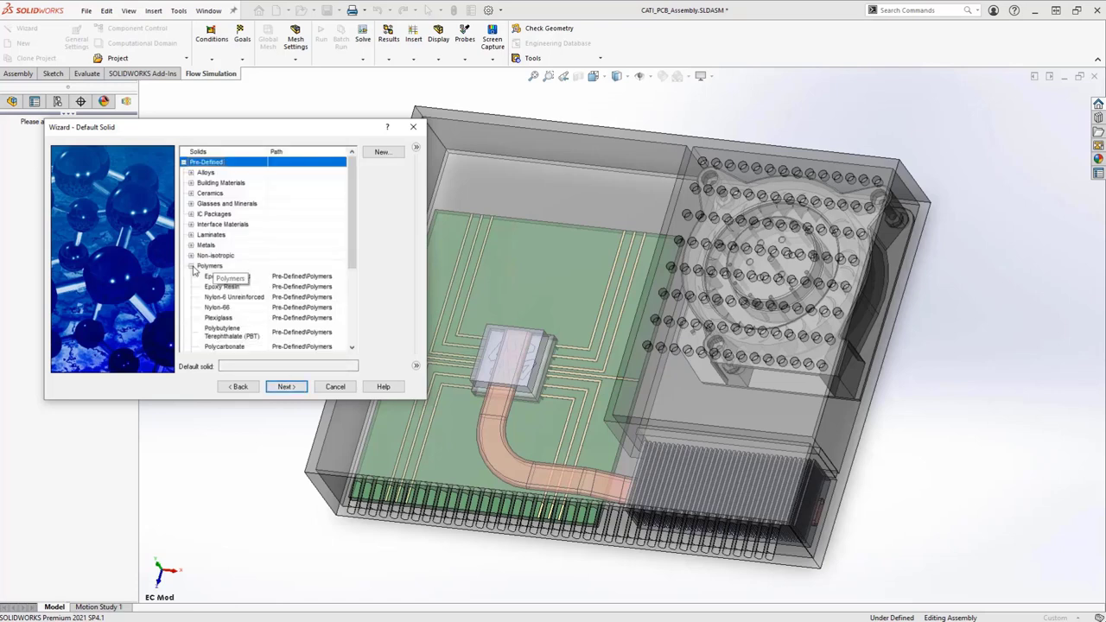
left_click(246, 348)
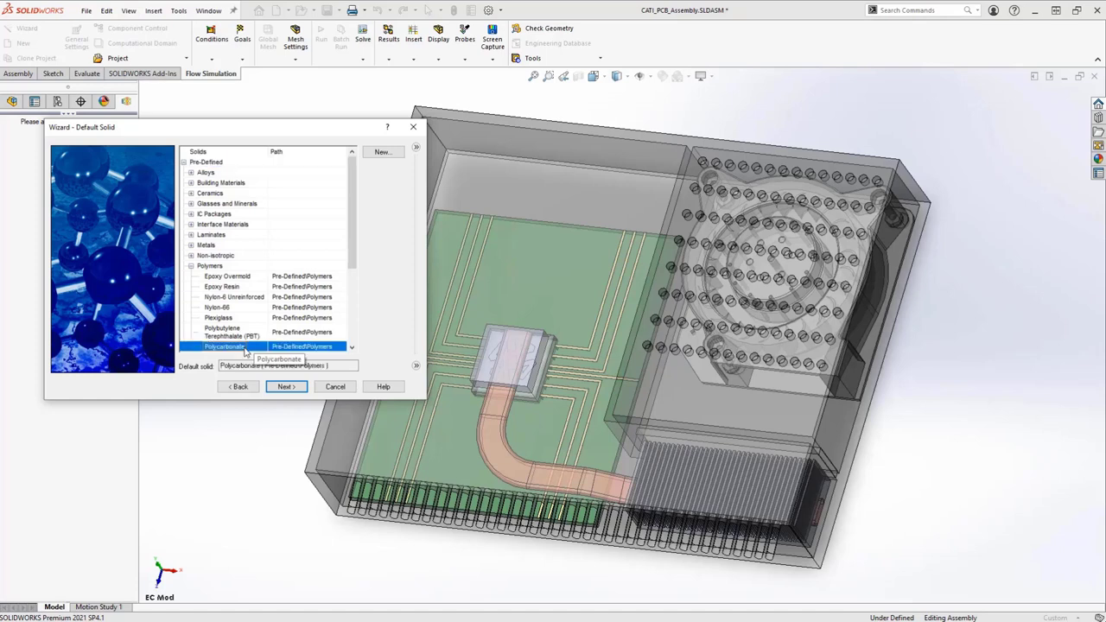
left_click(286, 388)
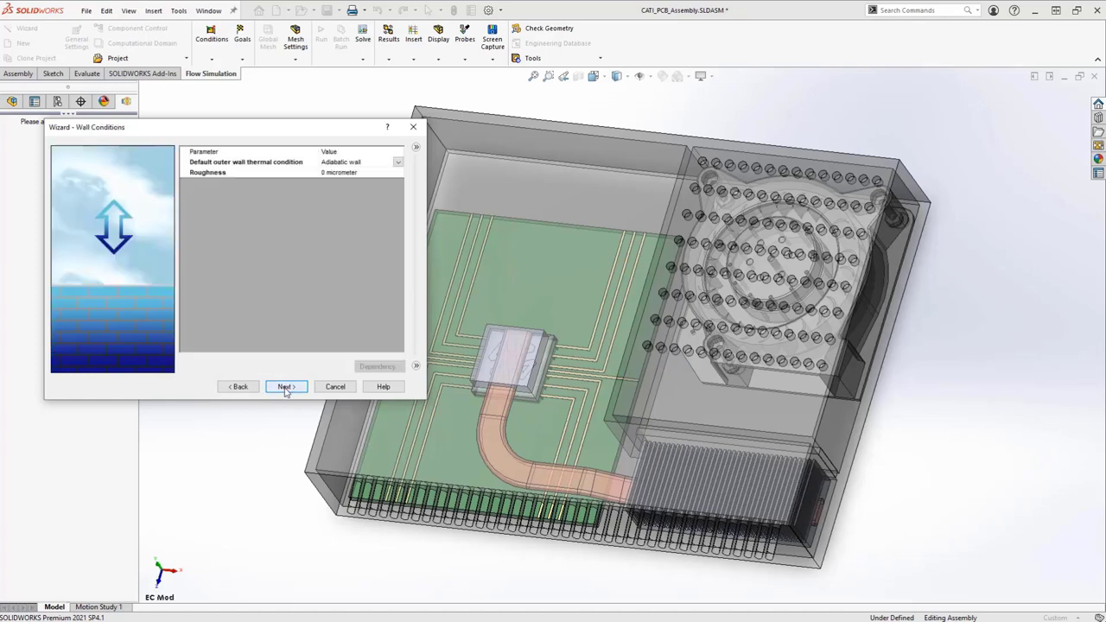
left_click(286, 388)
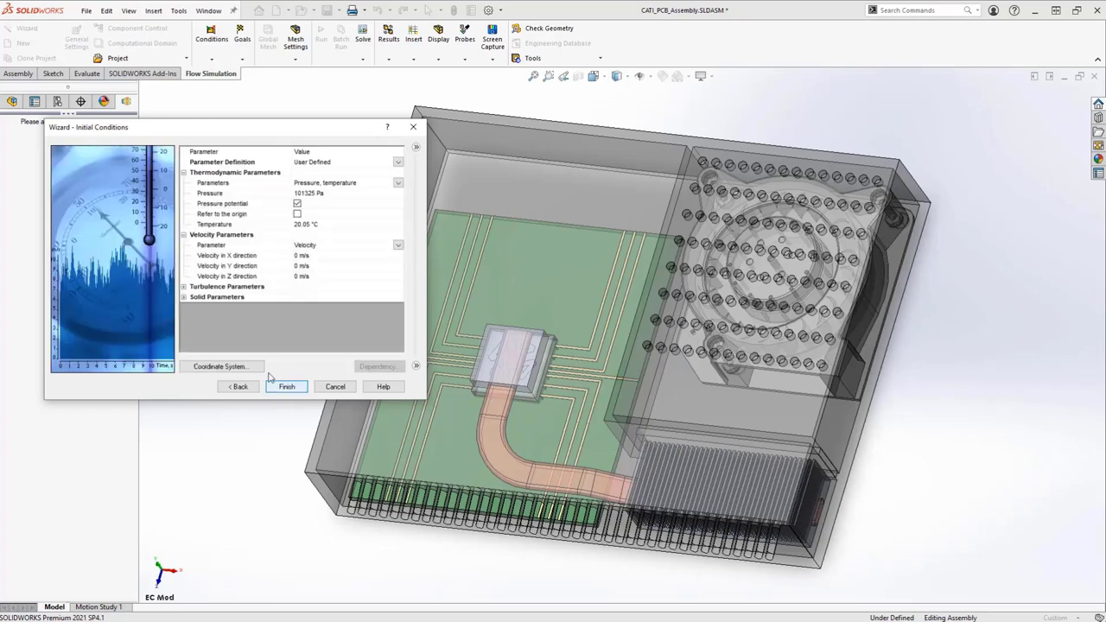
left_click(183, 297)
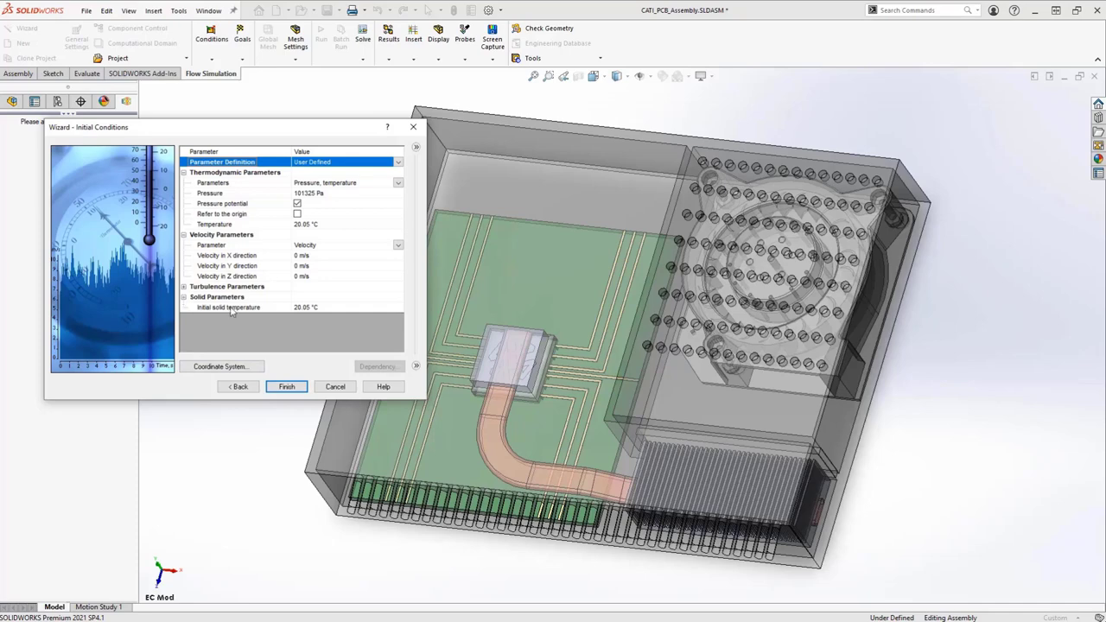
Finish the wizard and choose Add from Components on Input Data.
left_click(286, 388)
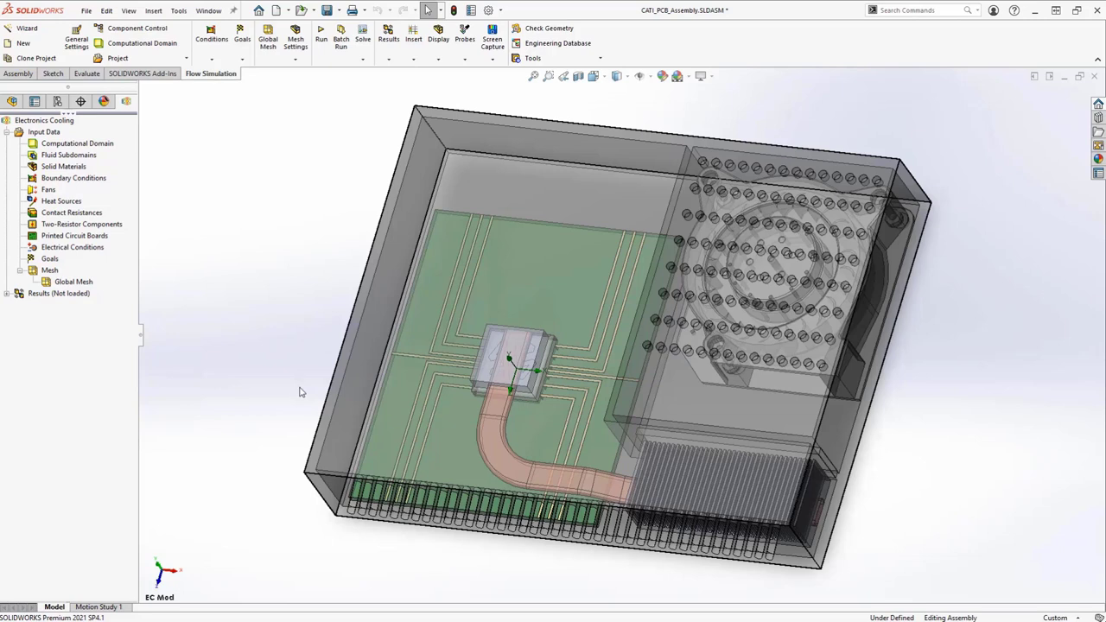
right_click(43, 134)
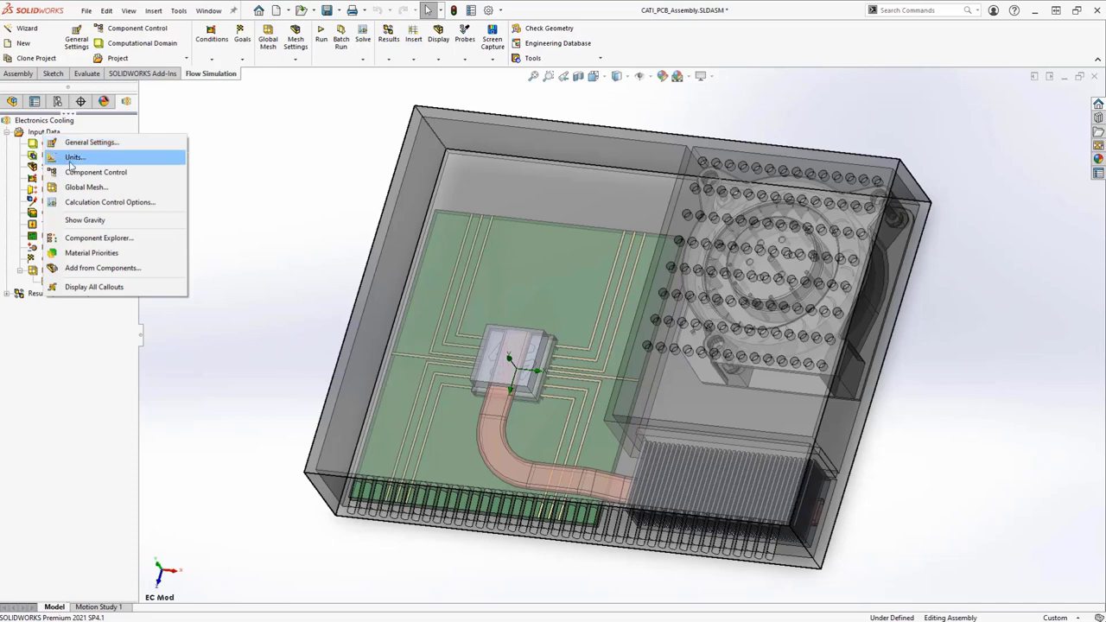
left_click(117, 273)
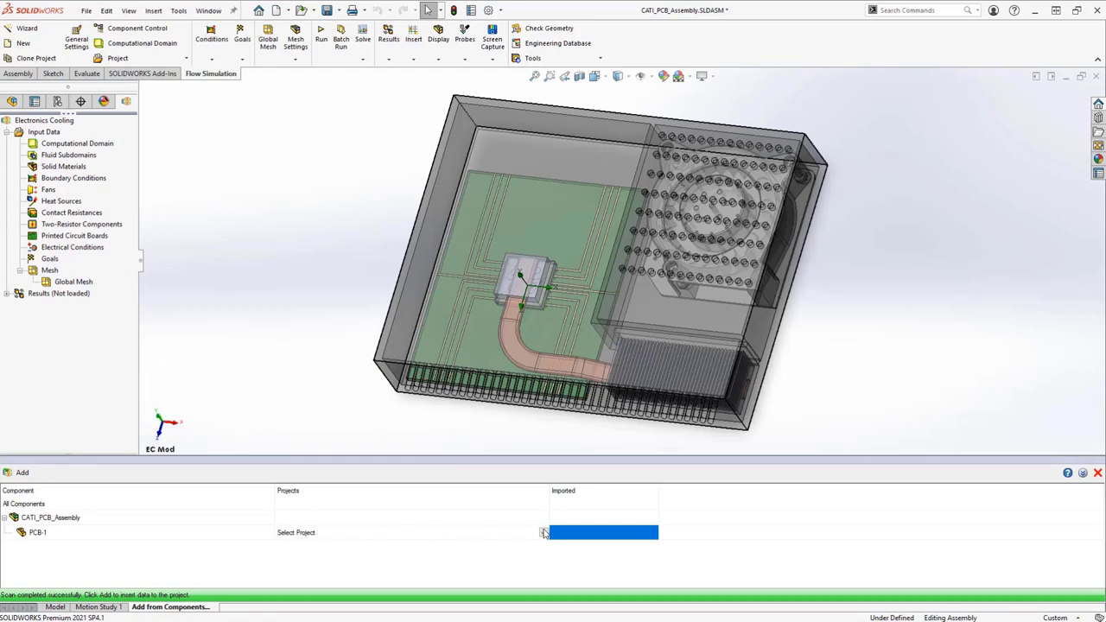
Import PCB-1's data from the Electronics Cooling Example project.
left_click(543, 534)
left_click(543, 534)
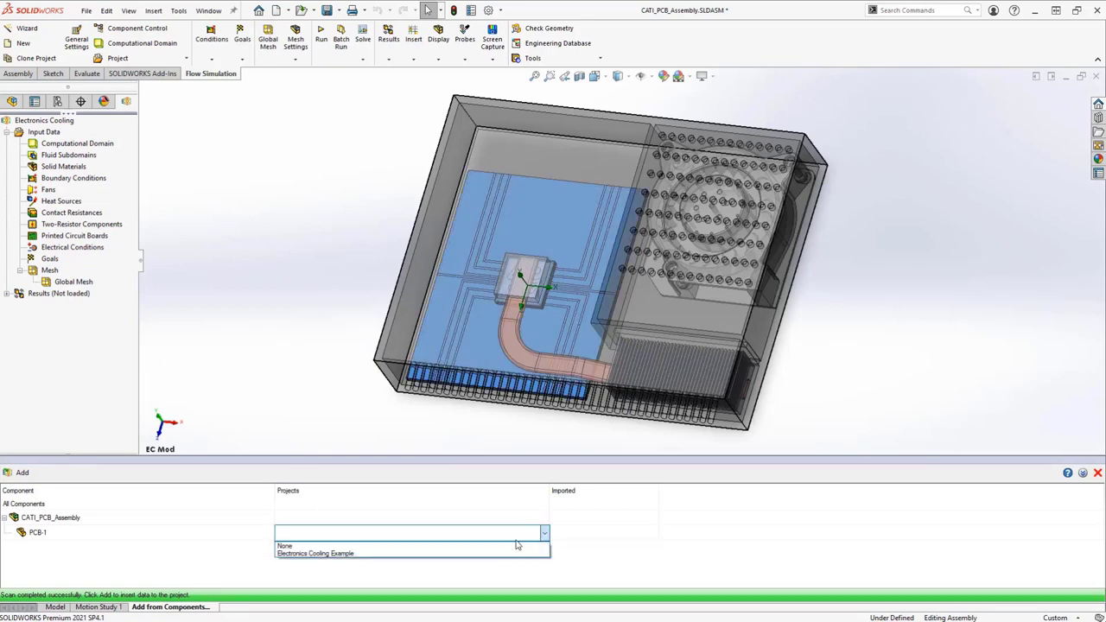
left_click(503, 552)
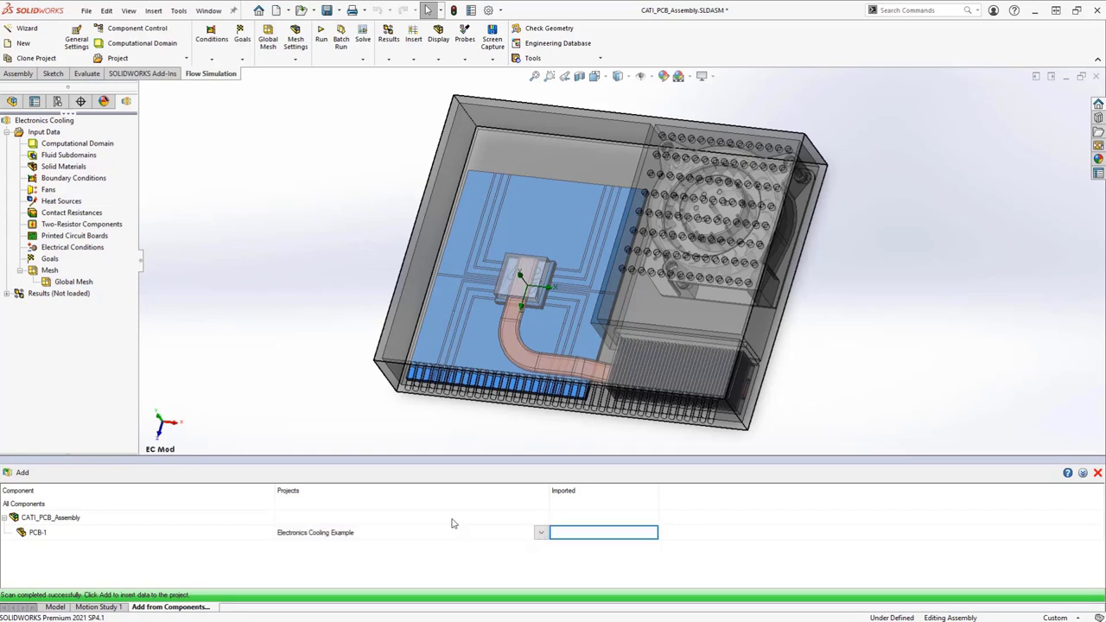
left_click(19, 474)
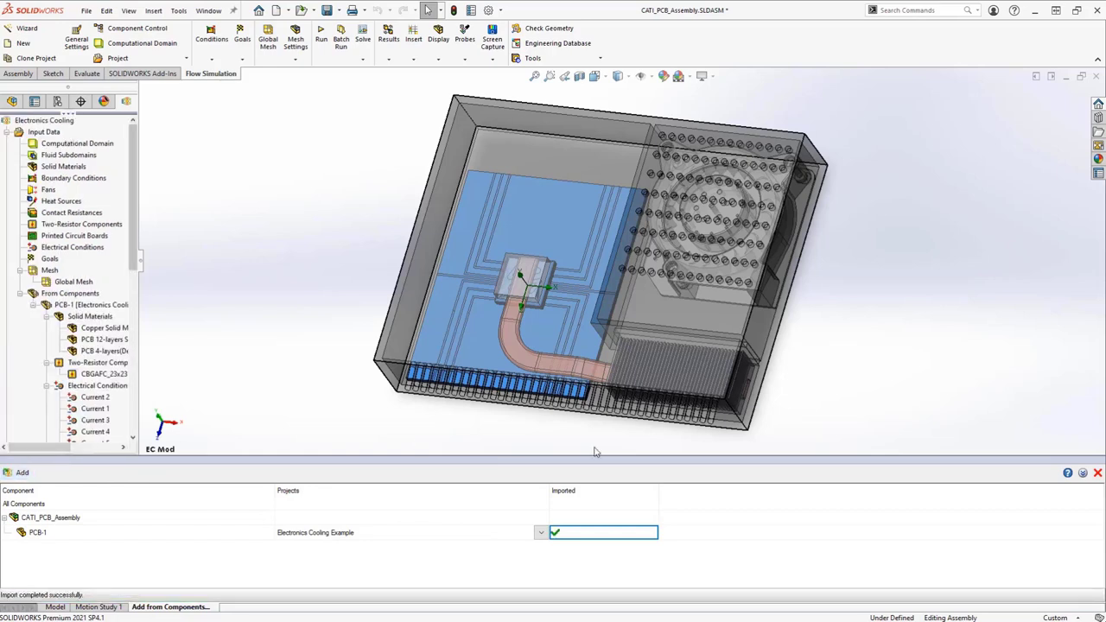
left_click(1098, 473)
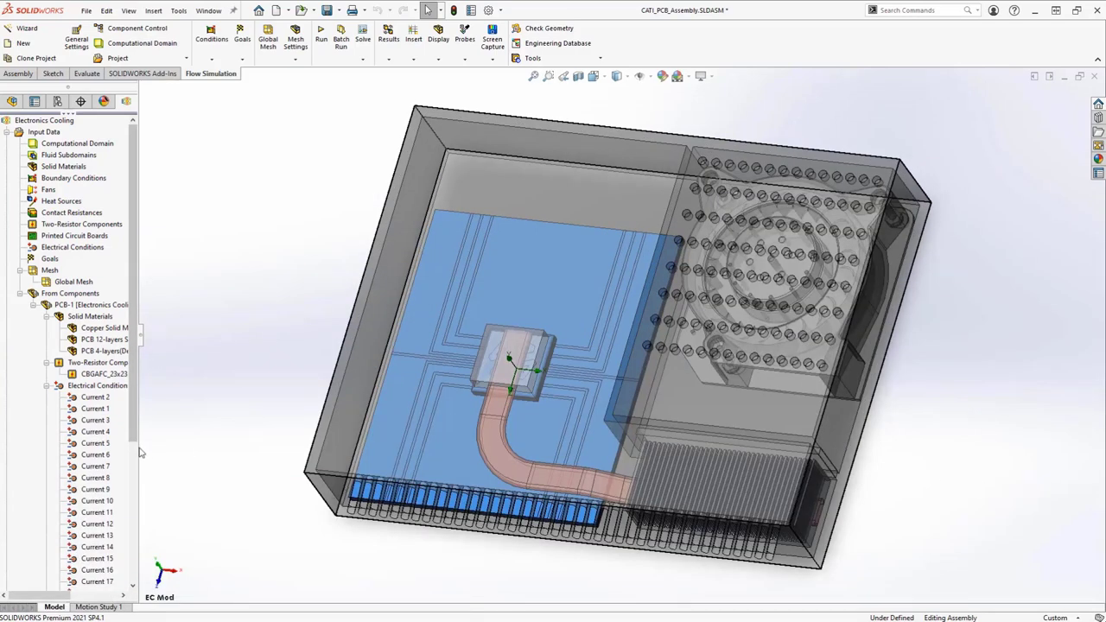
Widen the tree, scroll back to the top and collapse From Components.
left_click_drag(137, 443, 193, 443)
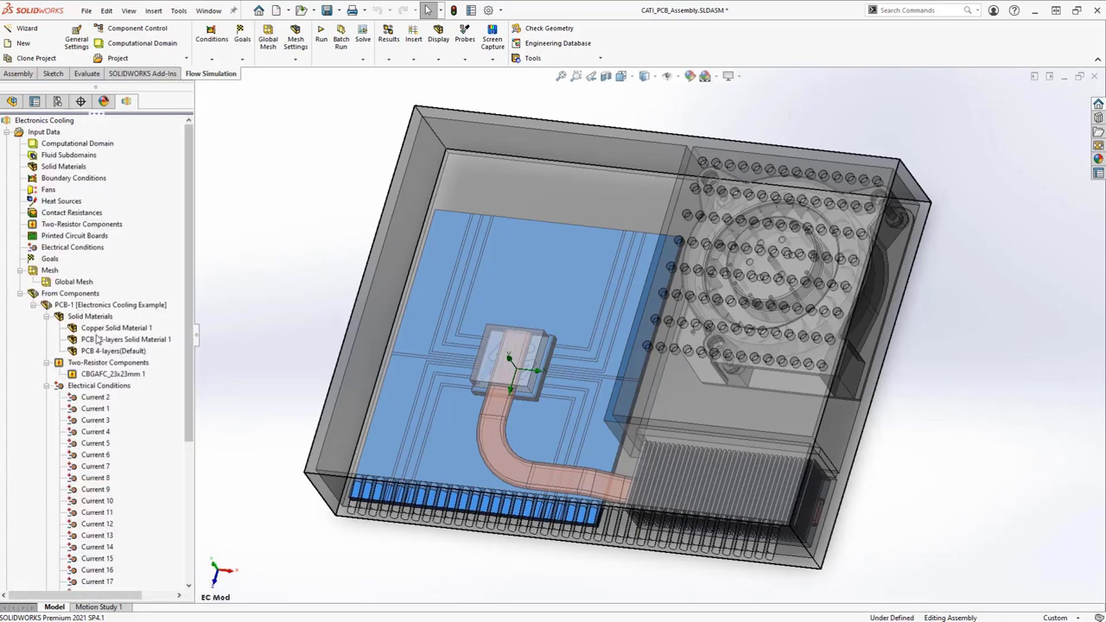
scroll(98, 354, "down", 3)
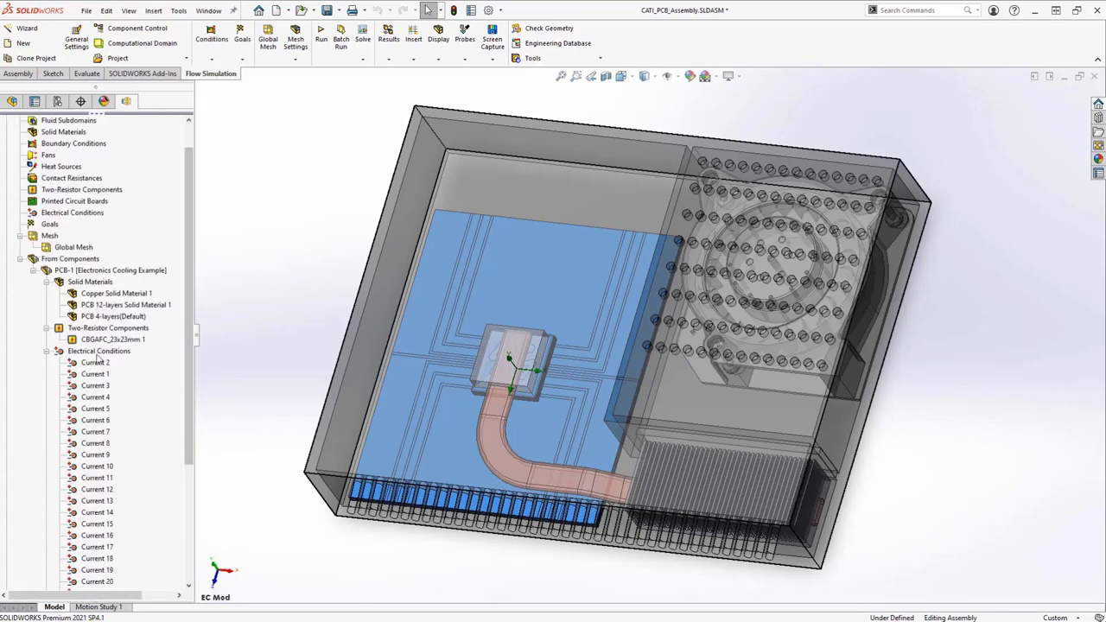
scroll(98, 357, "down", 3)
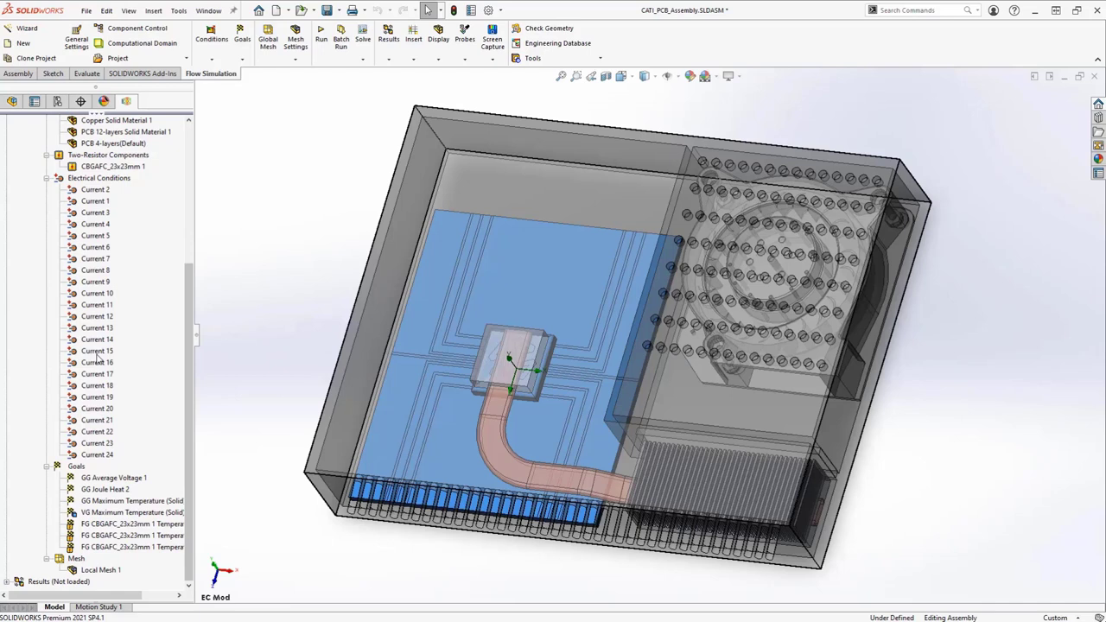
scroll(98, 356, "up", 1)
scroll(98, 356, "up", 1)
scroll(98, 357, "up", 2)
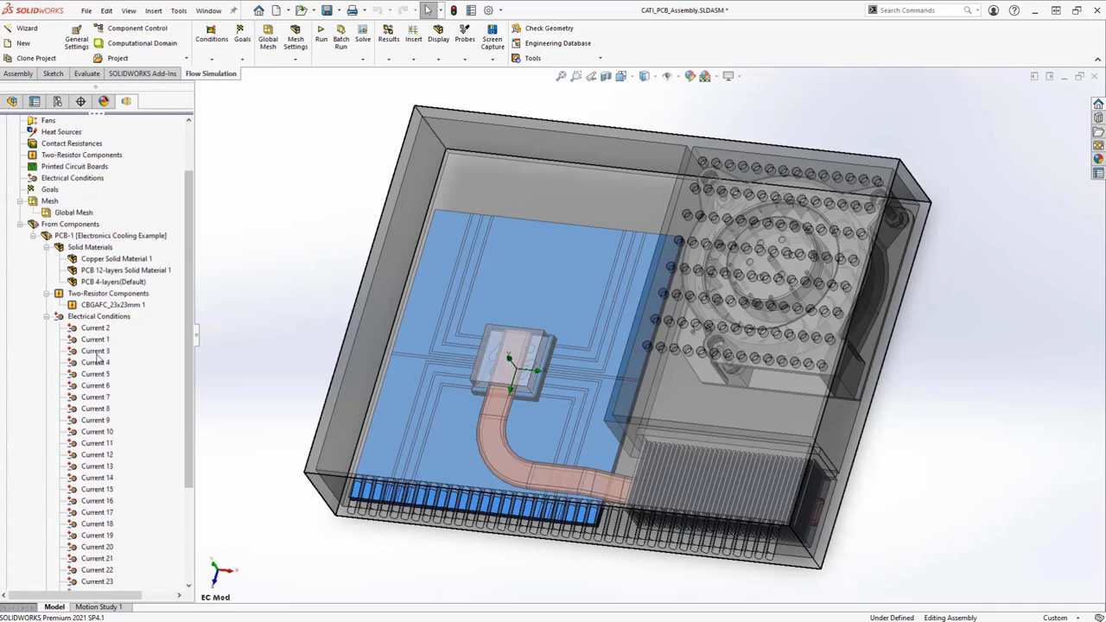
scroll(98, 357, "up", 1)
scroll(98, 357, "up", 1)
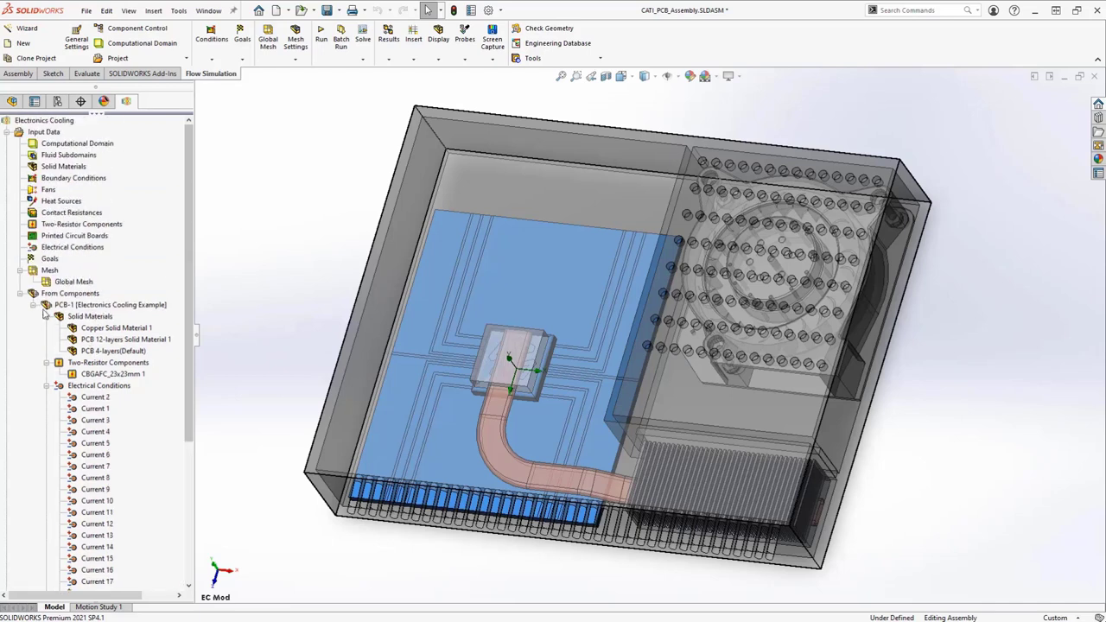
left_click(20, 294)
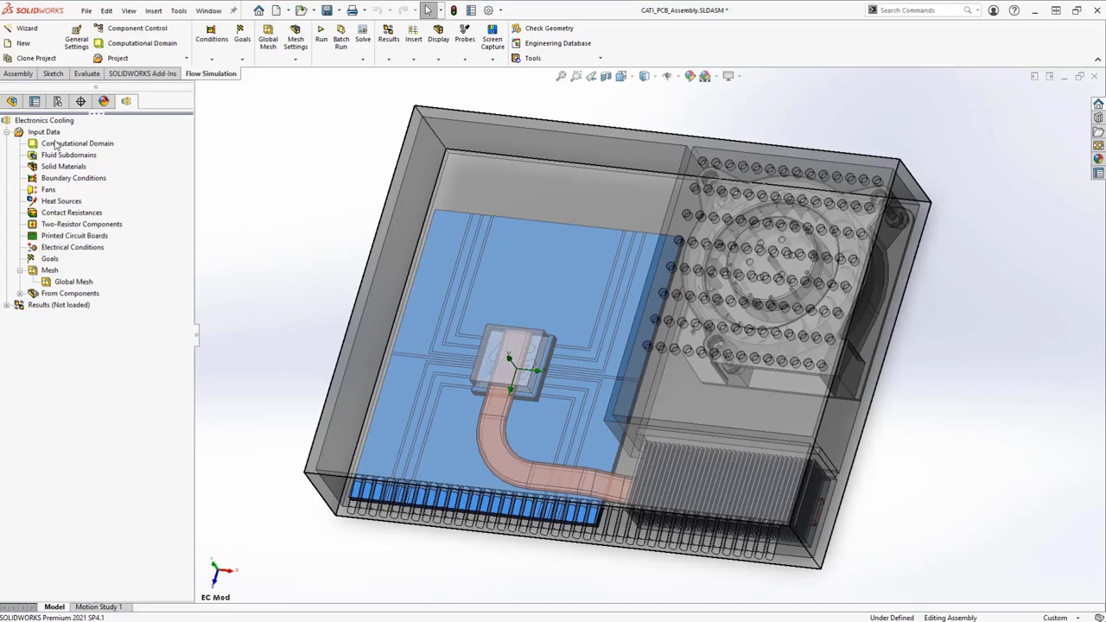
right_click(54, 134)
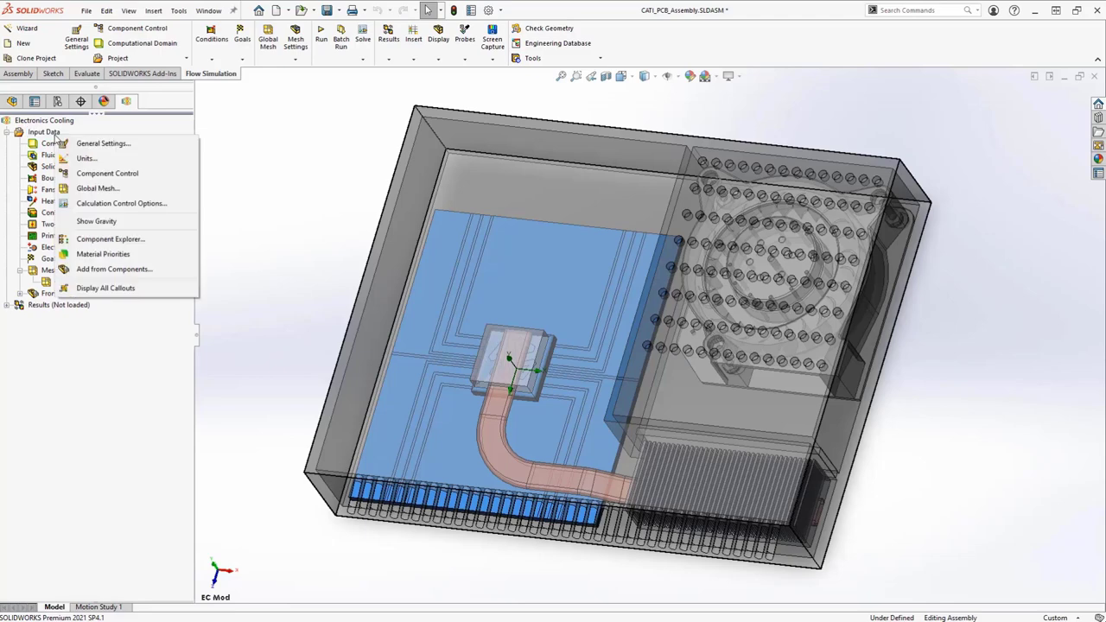
left_click(101, 173)
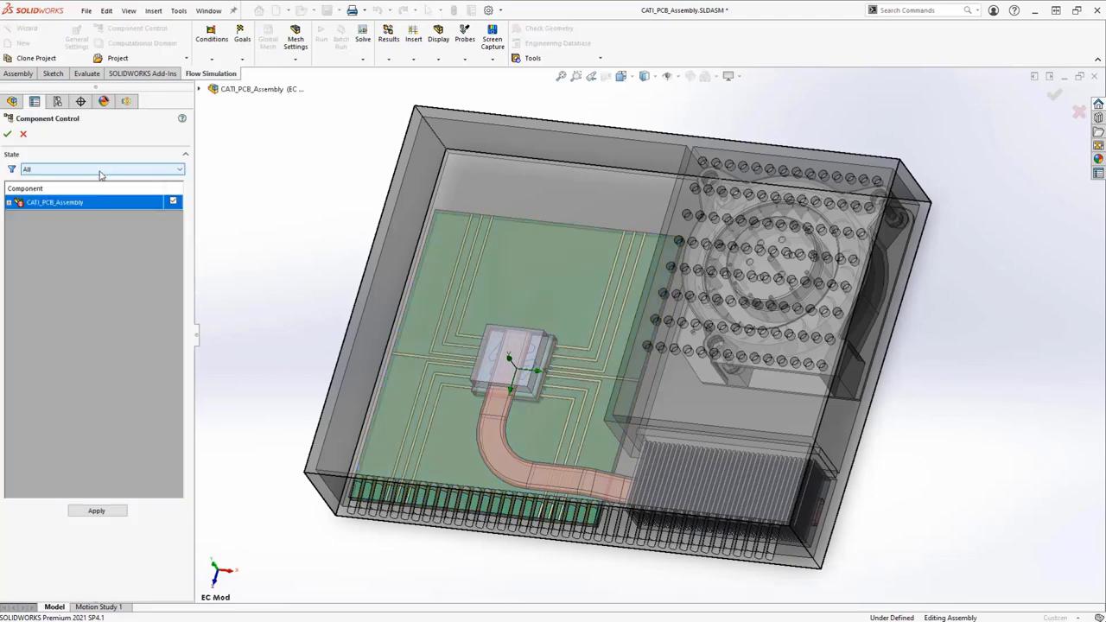
left_click(9, 202)
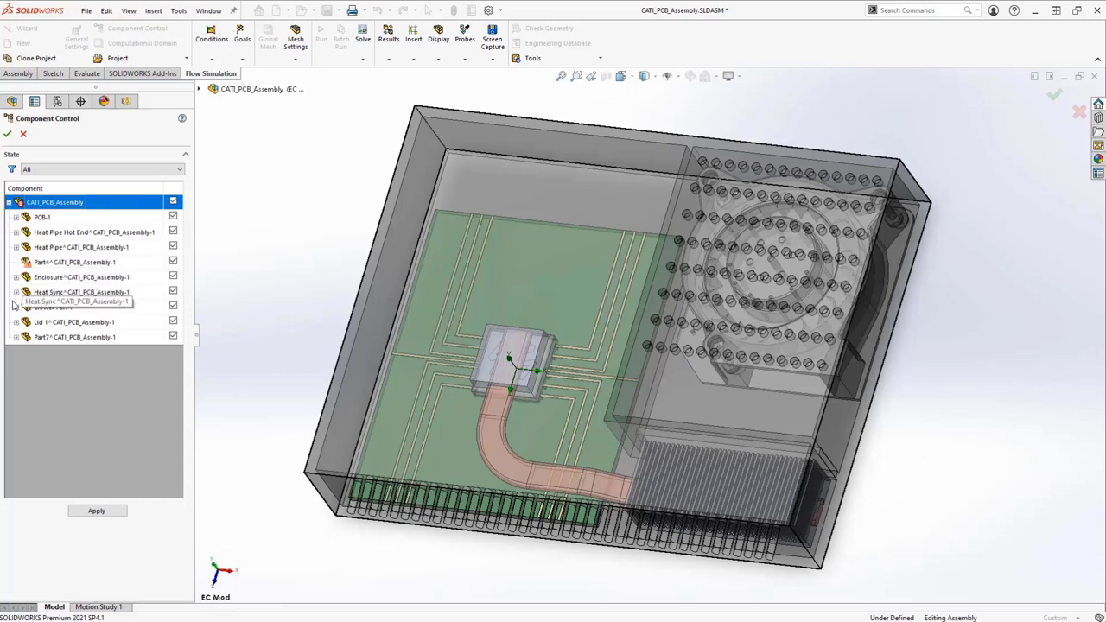
left_click(175, 308)
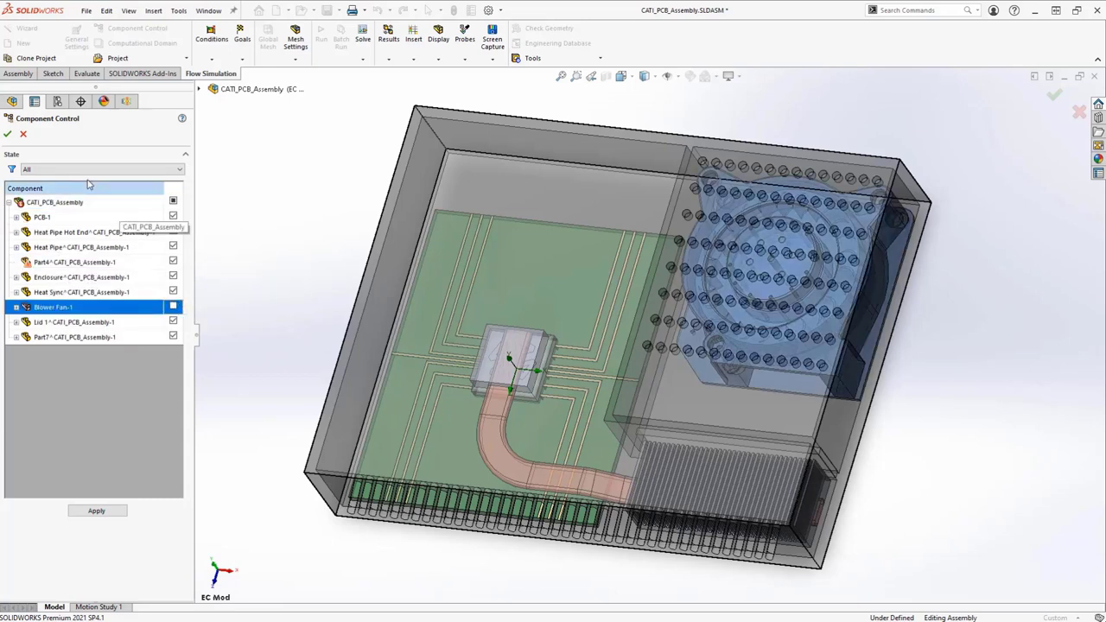
key("Return")
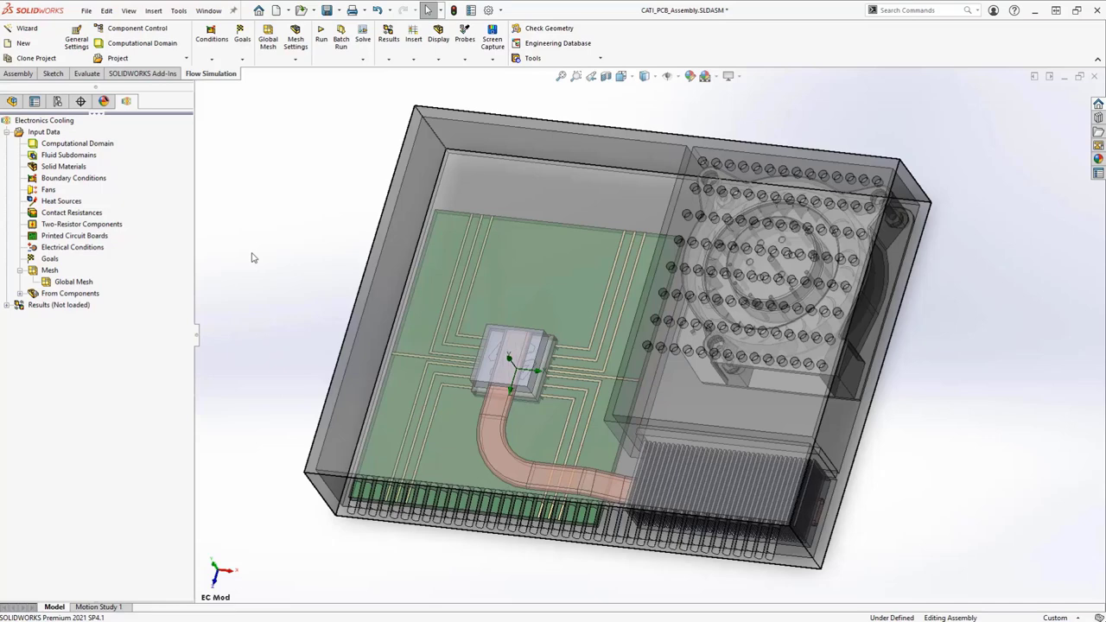
Enable the Heat Pipes feature for the CATI_PCB_Assembly project.
left_click(127, 102)
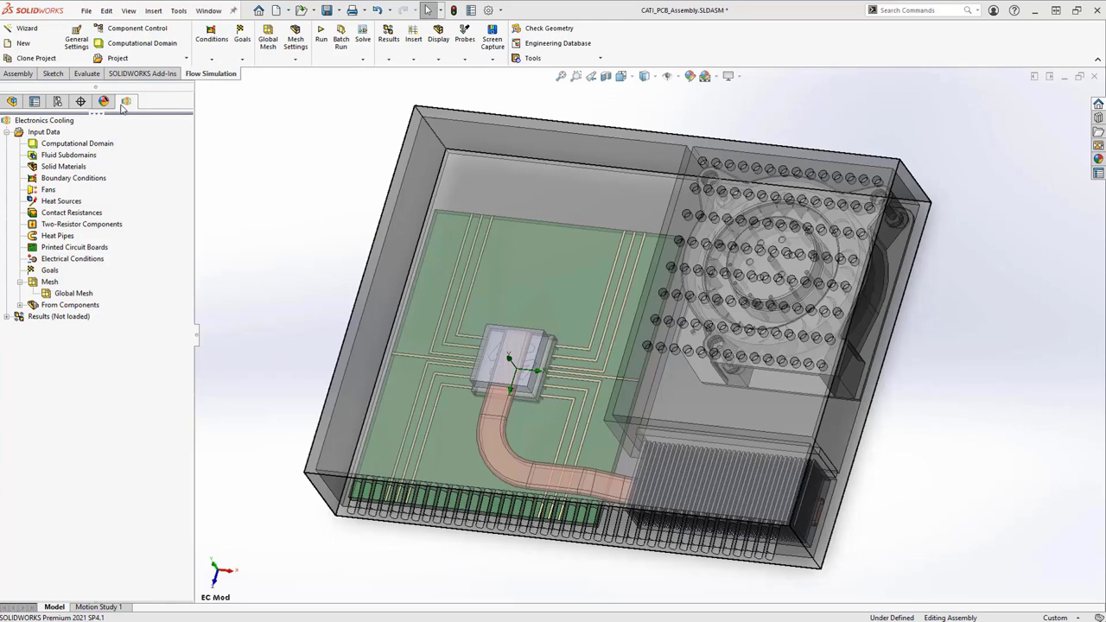
Hide the enclosure lid, blower fan, mounting plate, circuit board and chip package.
left_click(558, 182)
left_click(605, 110)
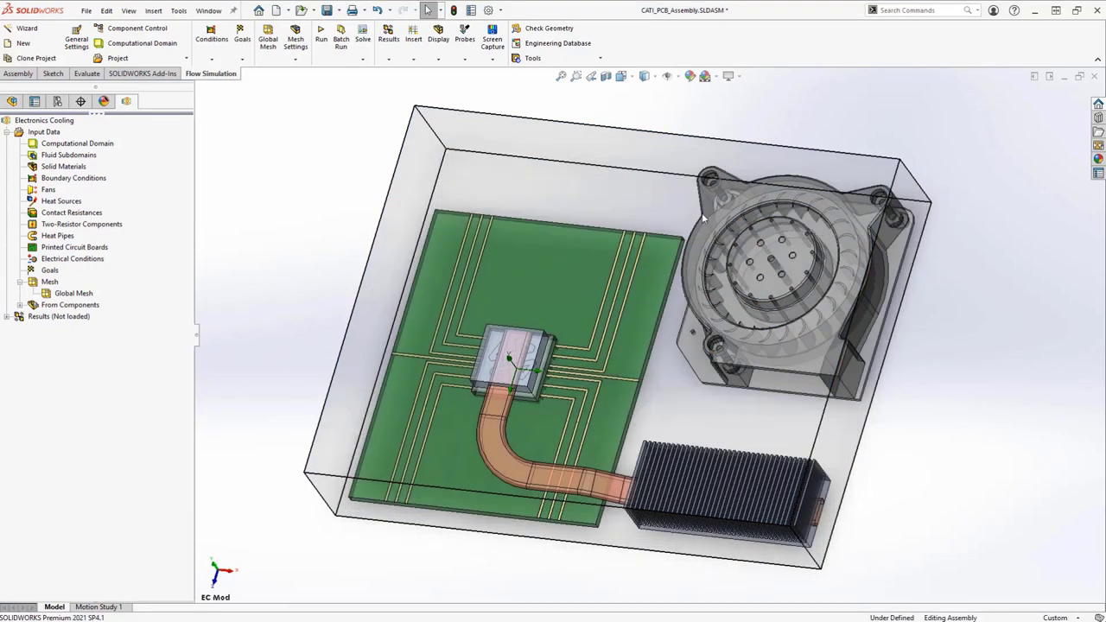
left_click(735, 250)
left_click(760, 285)
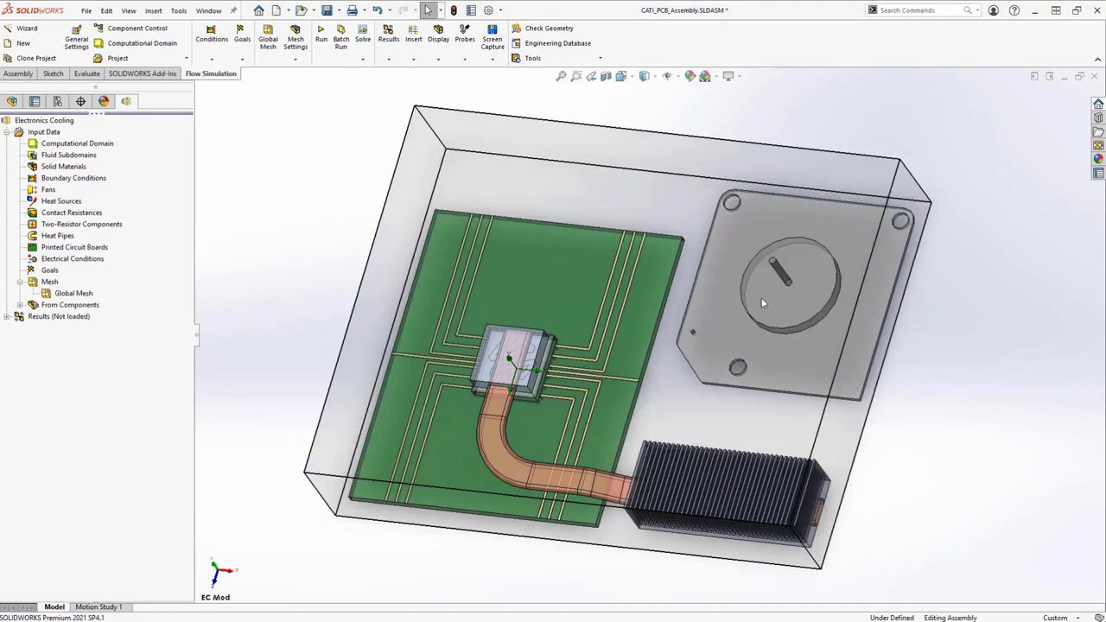
left_click(762, 302)
key("Tab")
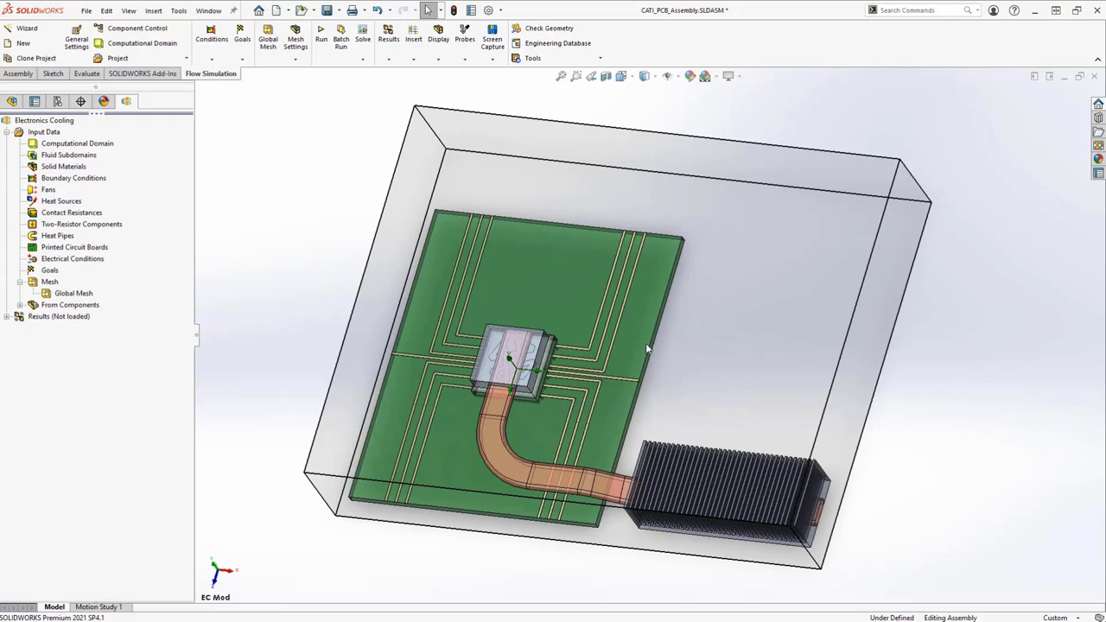
key("Tab")
key("Tab")
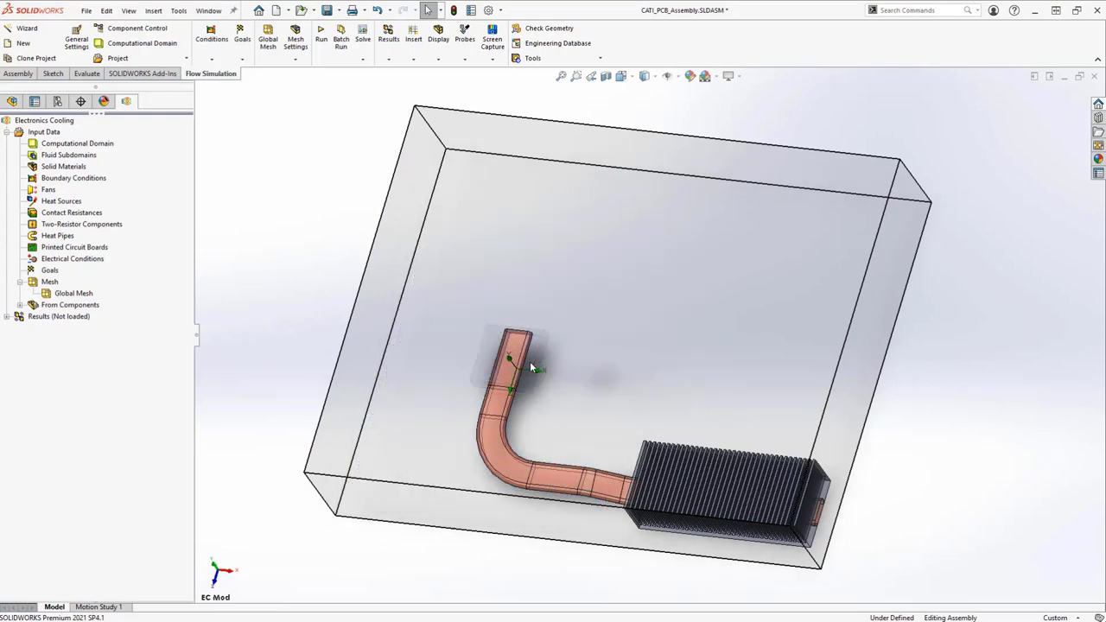
key("Tab")
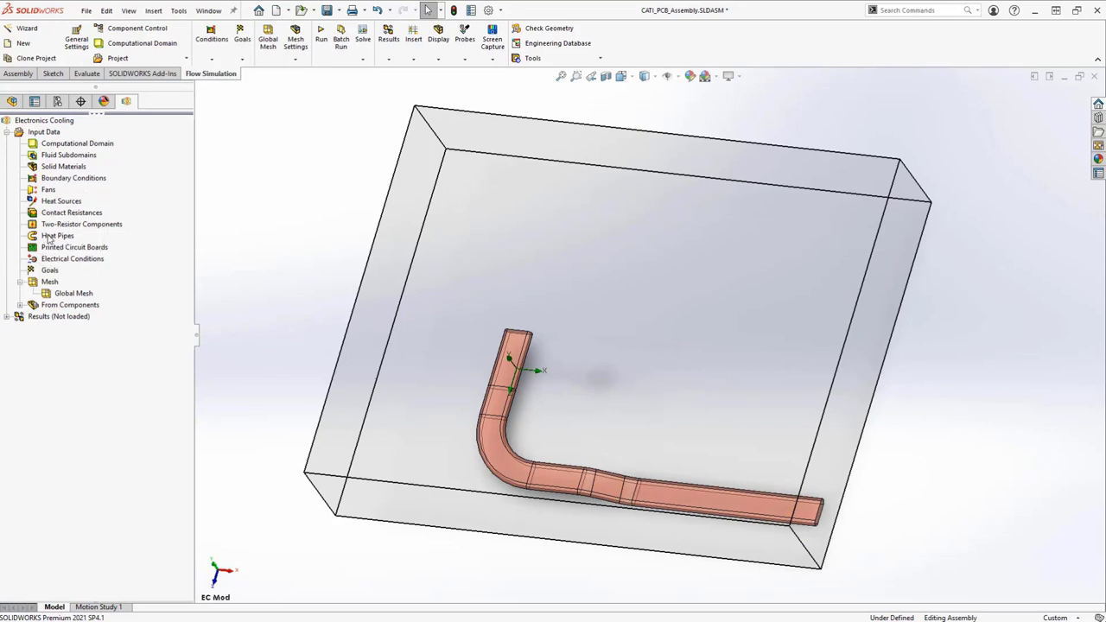
Insert a heat pipe on the bent pipe with four short-end faces as heat-in.
right_click(49, 238)
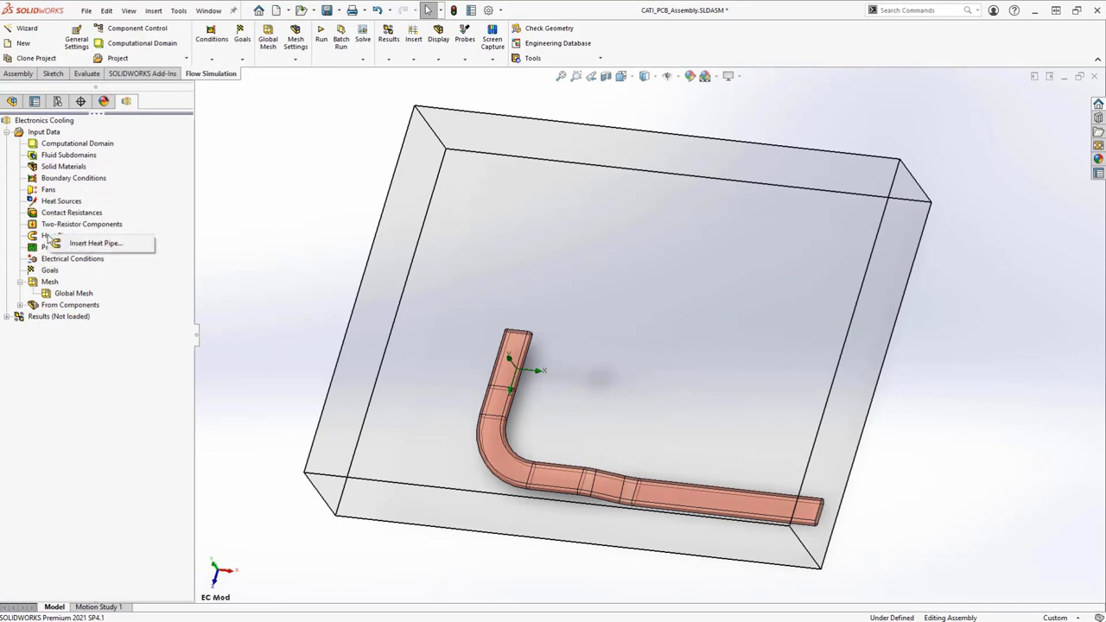
left_click(114, 244)
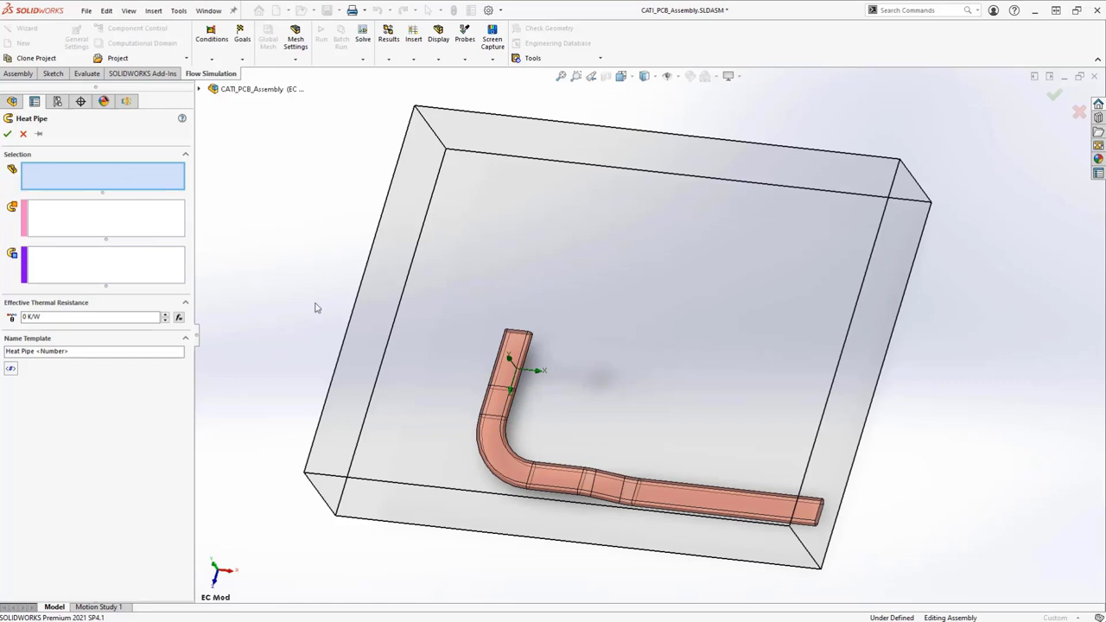
left_click(490, 440)
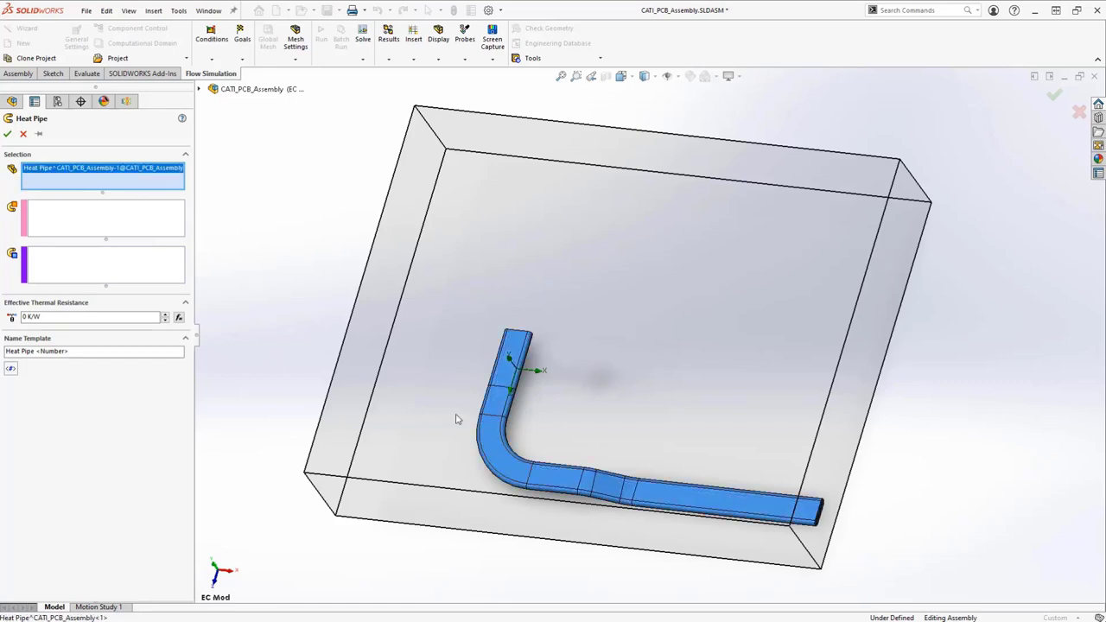
left_click(178, 228)
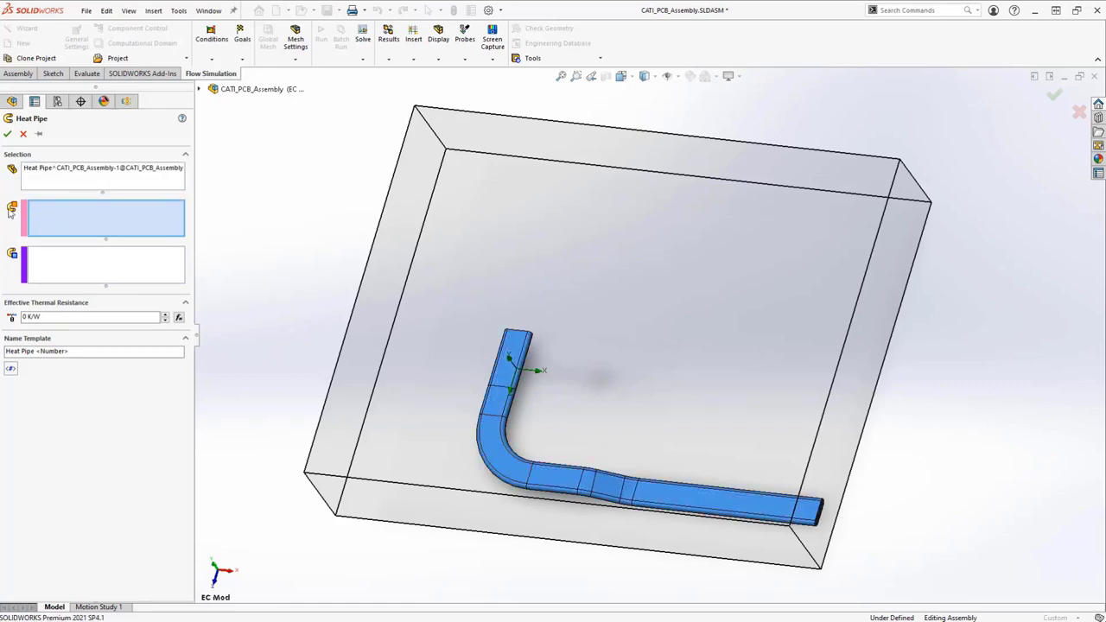
left_click(509, 375)
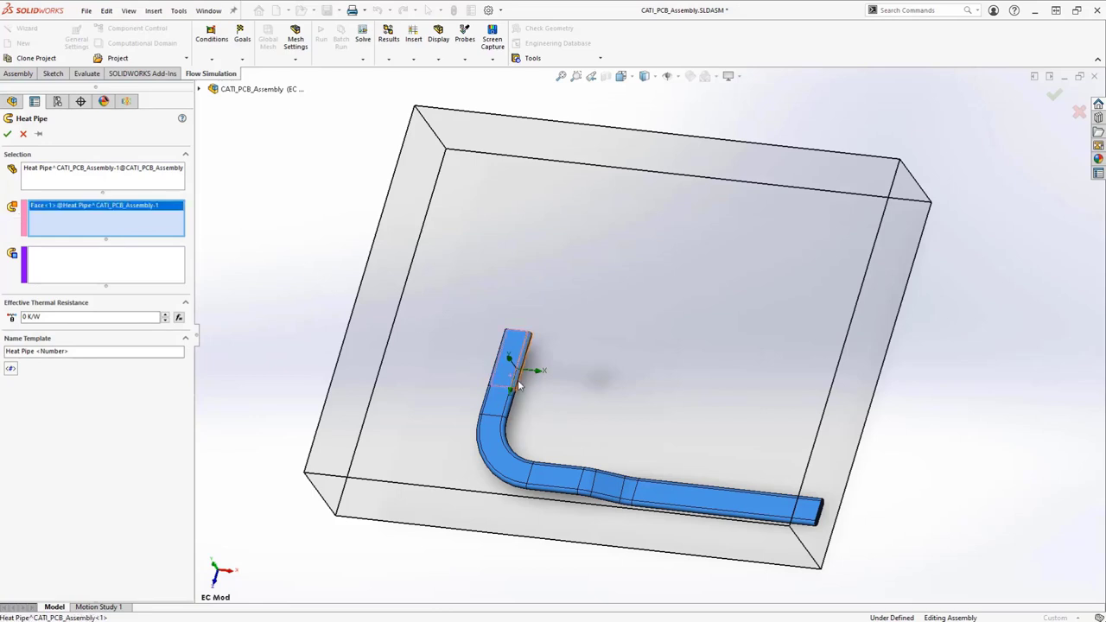
left_click(518, 380)
scroll(518, 379, "down", 3)
scroll(510, 375, "down", 3)
mouse_move(519, 375)
middle_mouse_down()
mouse_move(632, 351)
mouse_move(703, 390)
middle_mouse_up()
left_click(447, 295)
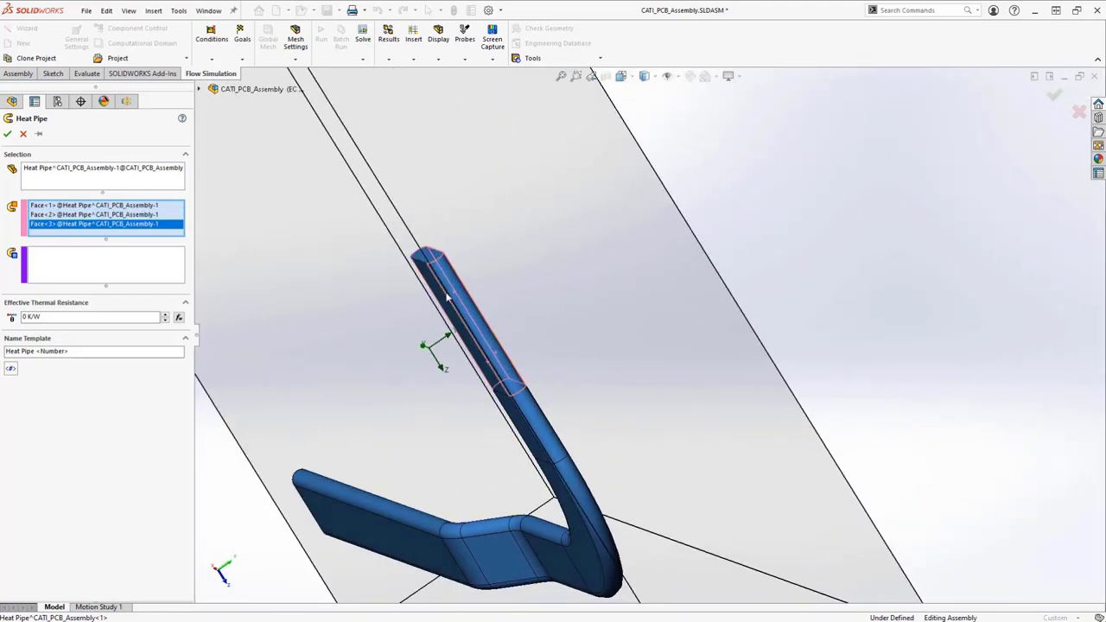
left_click(444, 295)
mouse_move(444, 296)
middle_mouse_down()
mouse_move(394, 260)
mouse_move(329, 254)
mouse_move(299, 264)
middle_mouse_up()
scroll(267, 291, "up", 5)
scroll(225, 304, "up", 2)
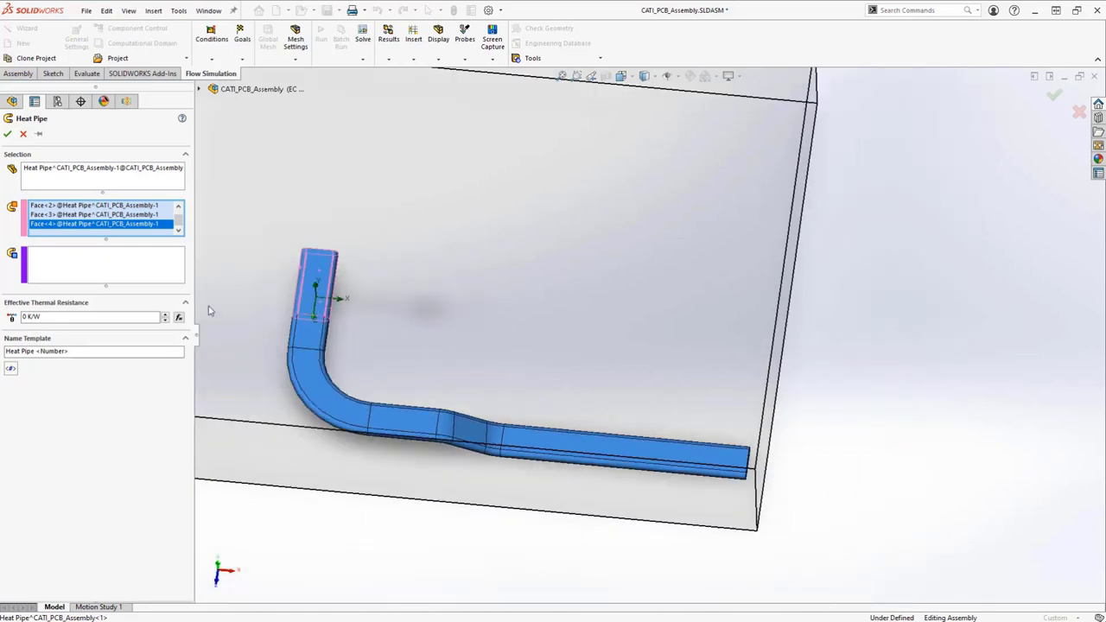
Pick four long-end faces as heat-out and set thermal resistance to 0.1 K/W.
left_click(112, 264)
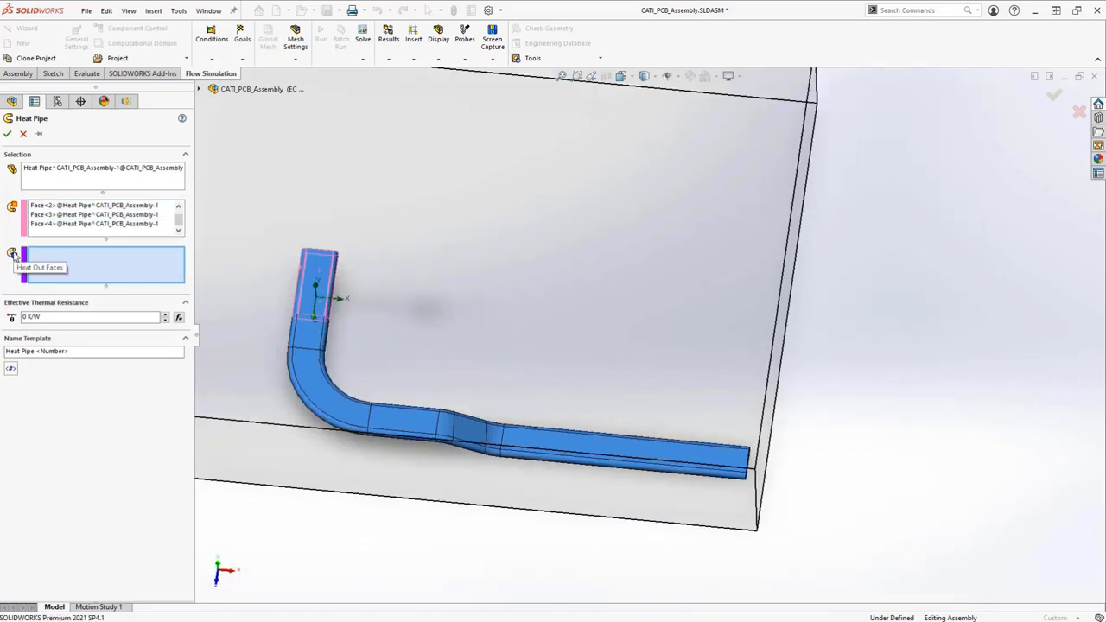
left_click(537, 451)
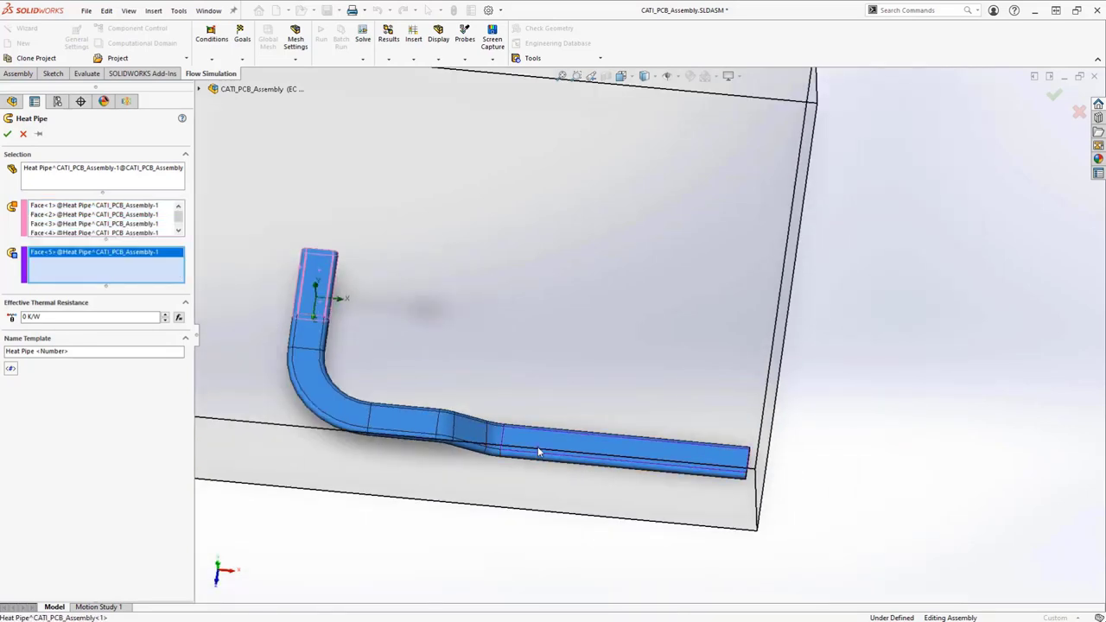
left_click(539, 461)
mouse_move(539, 462)
middle_mouse_down()
mouse_move(660, 409)
mouse_move(590, 417)
middle_mouse_up()
scroll(483, 426, "down", 5)
left_click(483, 426)
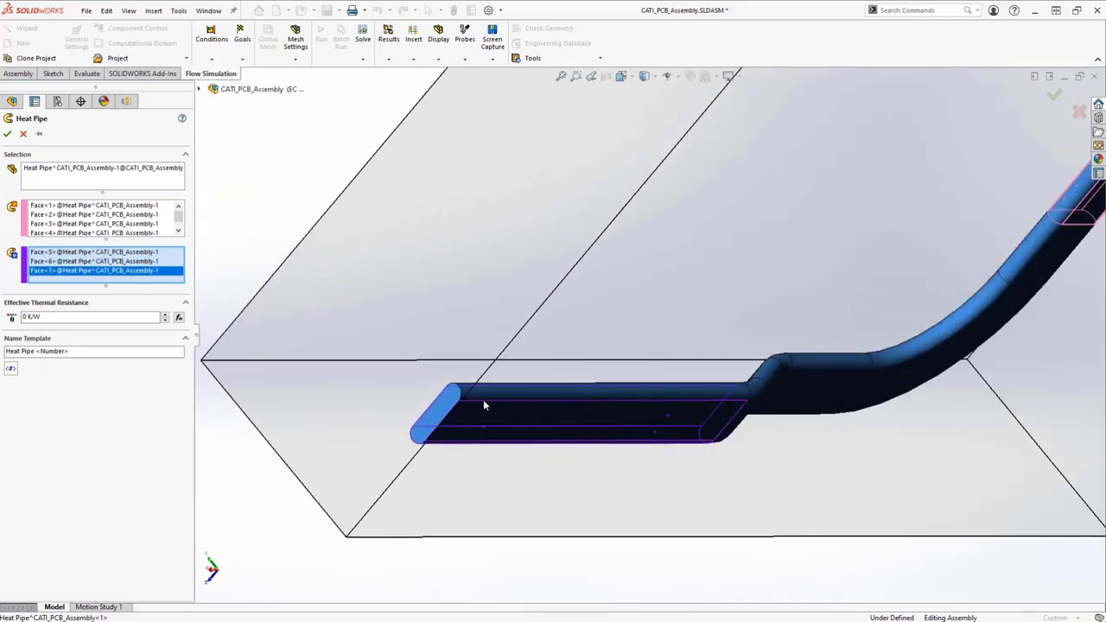
left_click(483, 396)
middle_click_drag(483, 395, 605, 346)
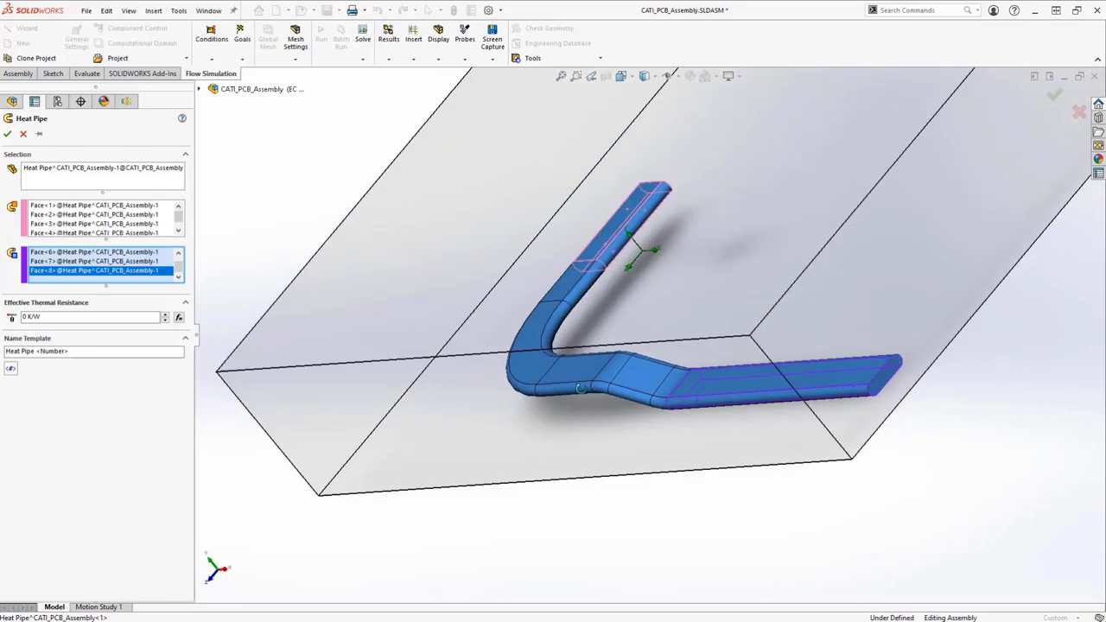
scroll(641, 386, "up", 3)
scroll(641, 386, "up", 2)
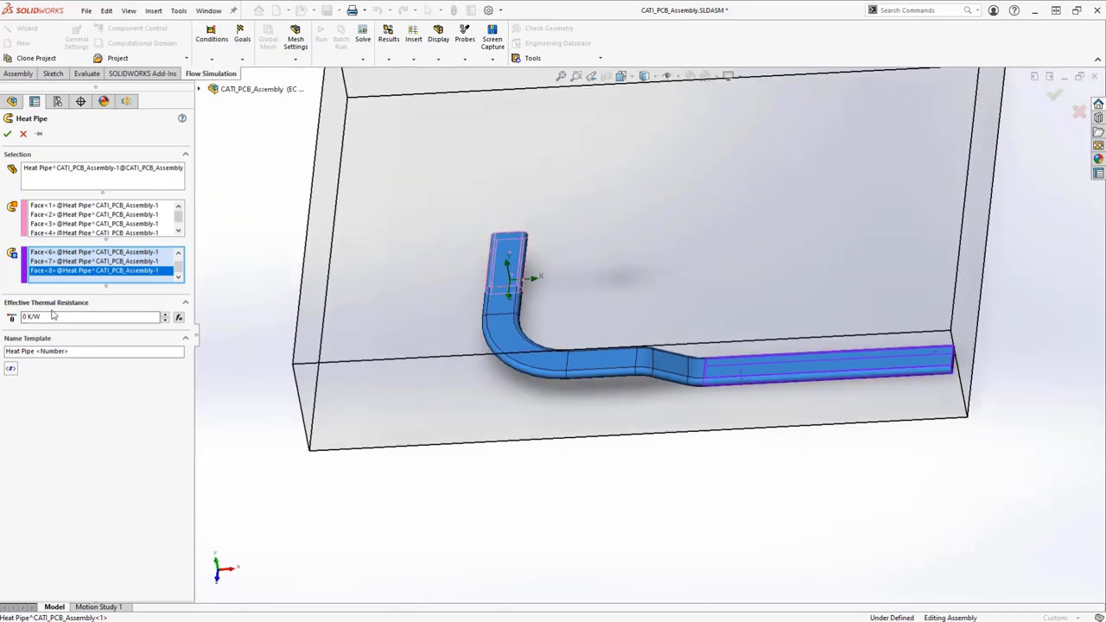
double_click(25, 316)
type("0.1")
Confirm the heat pipe and restore the saved EC Mod view.
left_click(7, 135)
scroll(558, 286, "up", 3)
middle_click_drag(558, 286, 675, 314)
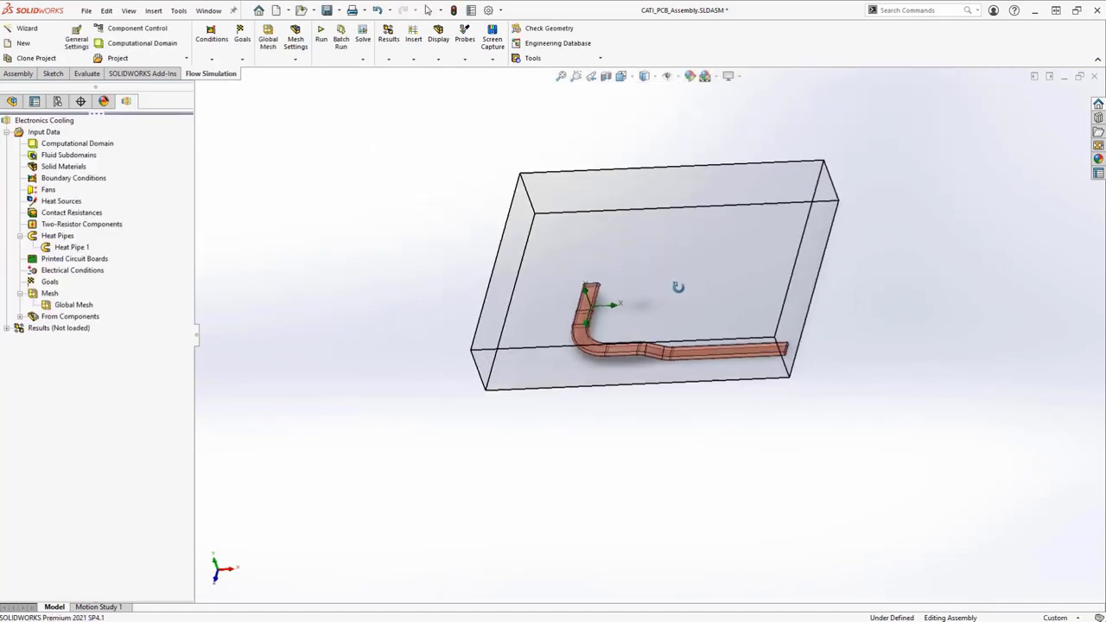
key("space")
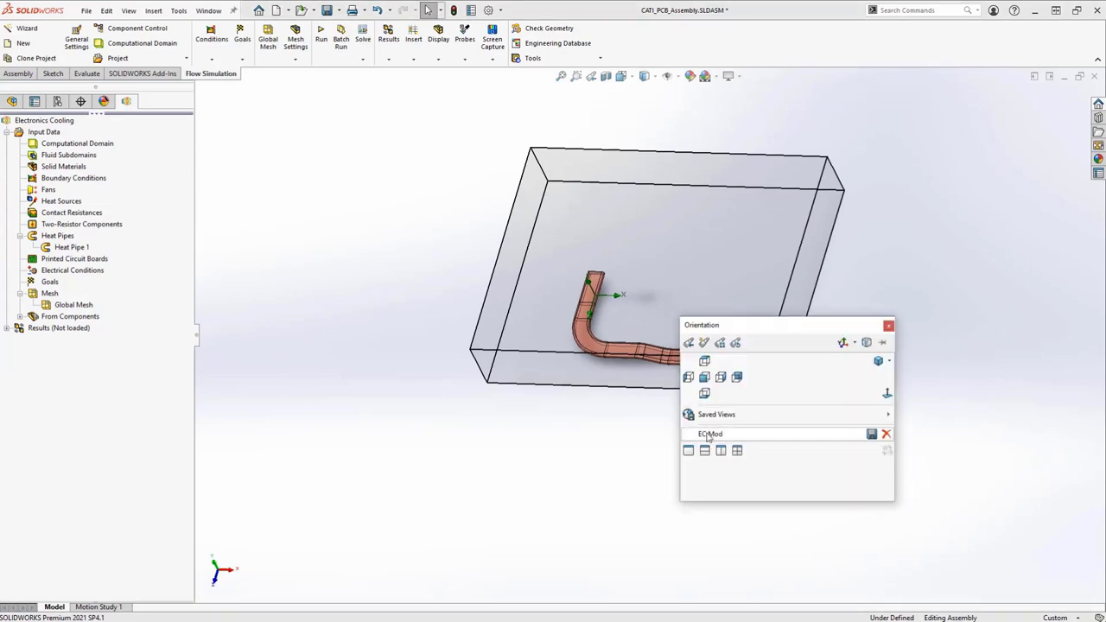
left_click(709, 437)
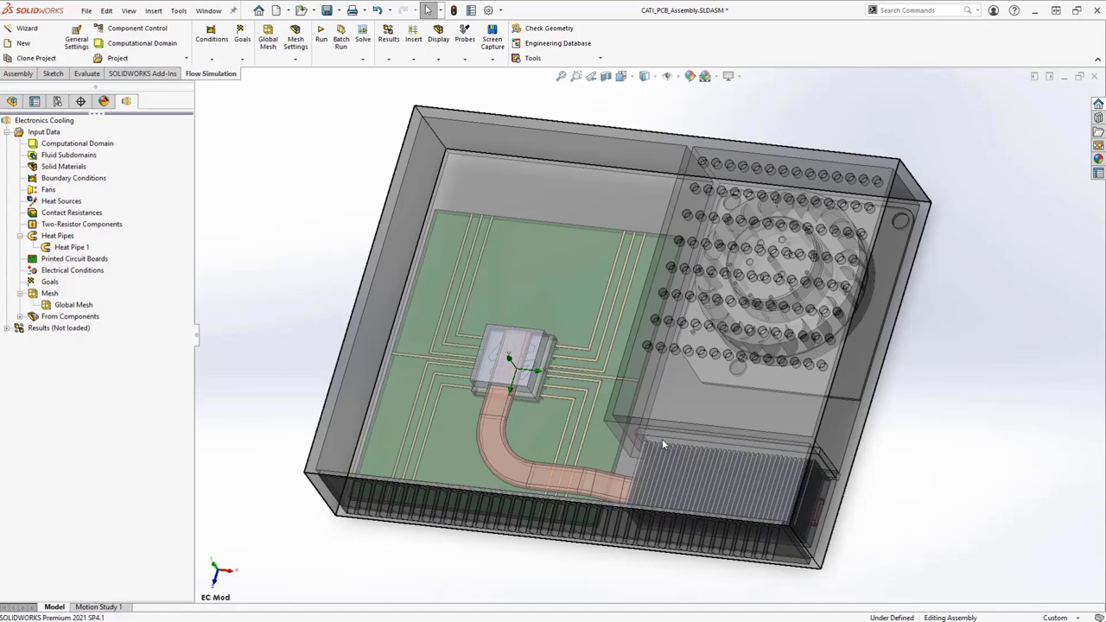
Orbit to see the fan and board, then begin inserting a boundary condition.
middle_click_drag(662, 443, 656, 415)
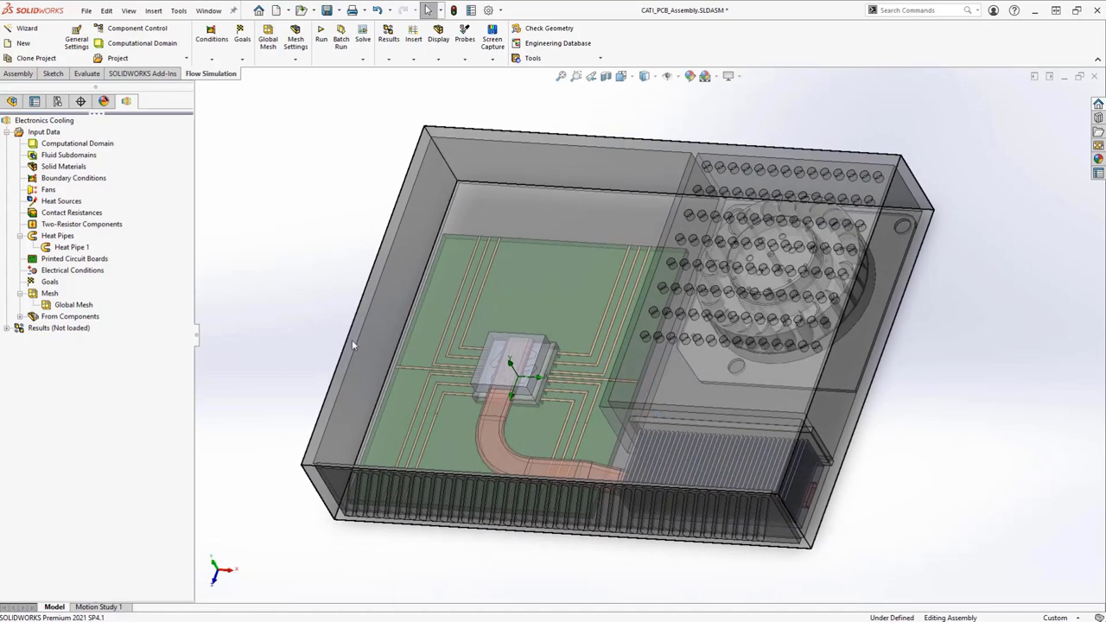
mouse_move(364, 345)
middle_mouse_down()
mouse_move(325, 448)
mouse_move(385, 342)
middle_mouse_up()
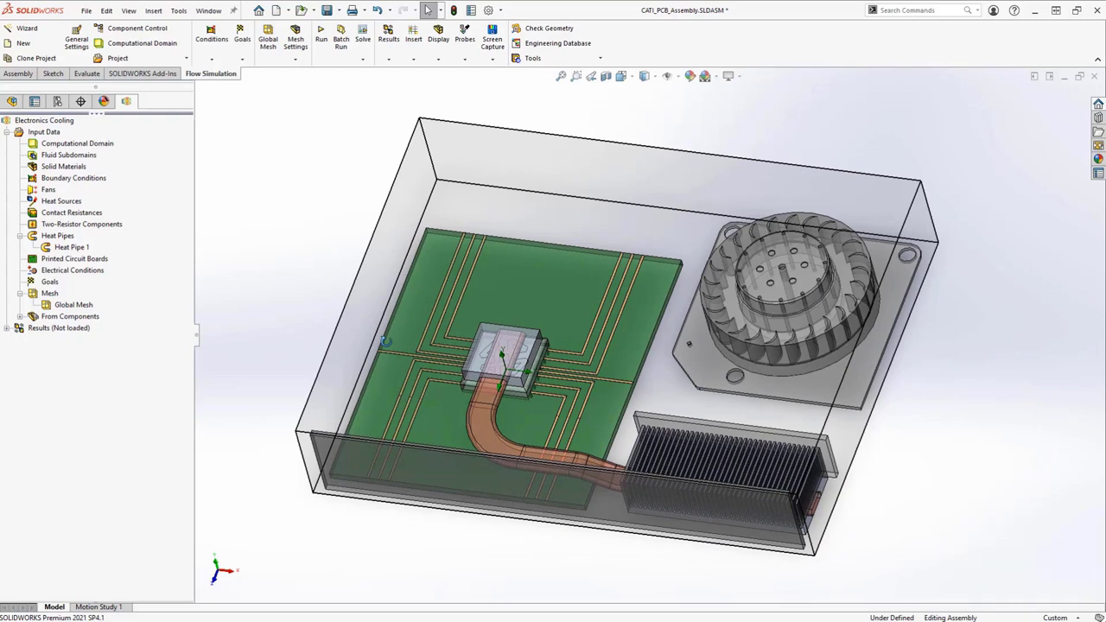
right_click(95, 180)
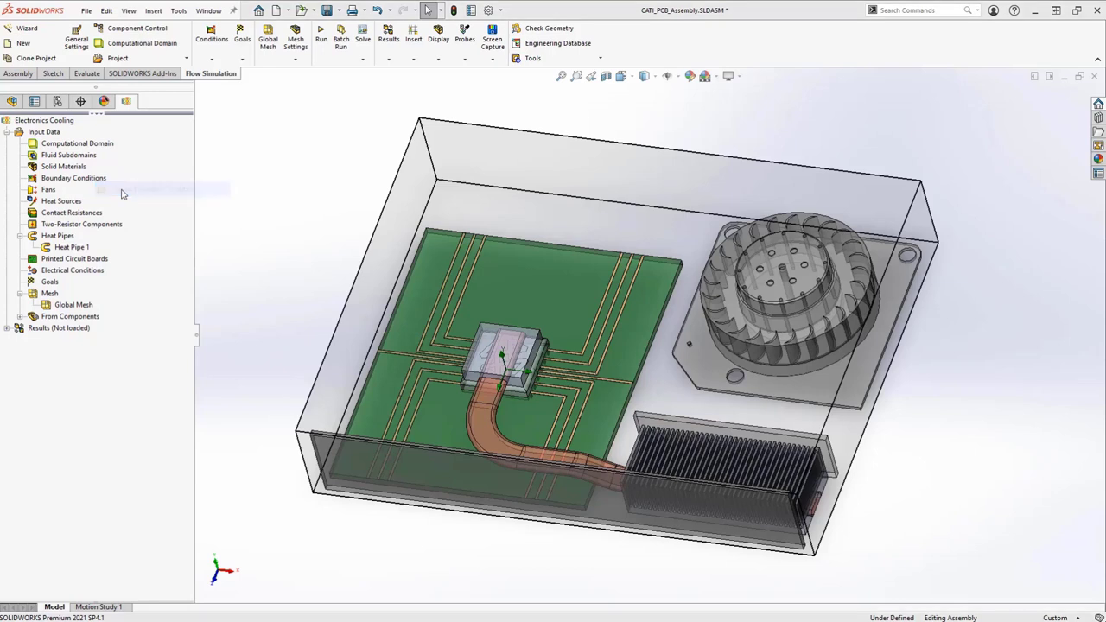
left_click(122, 189)
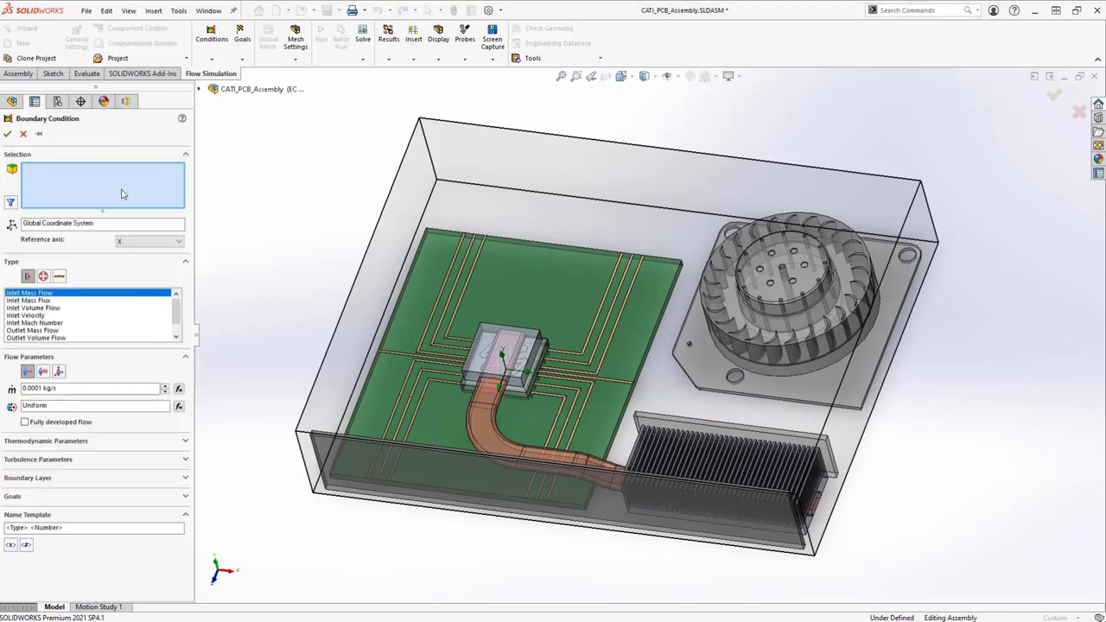
Apply a uniform 0.01 m^3/s Inlet Volume Flow to the heat-sink face, then fit the enclosure in view.
left_click(693, 434)
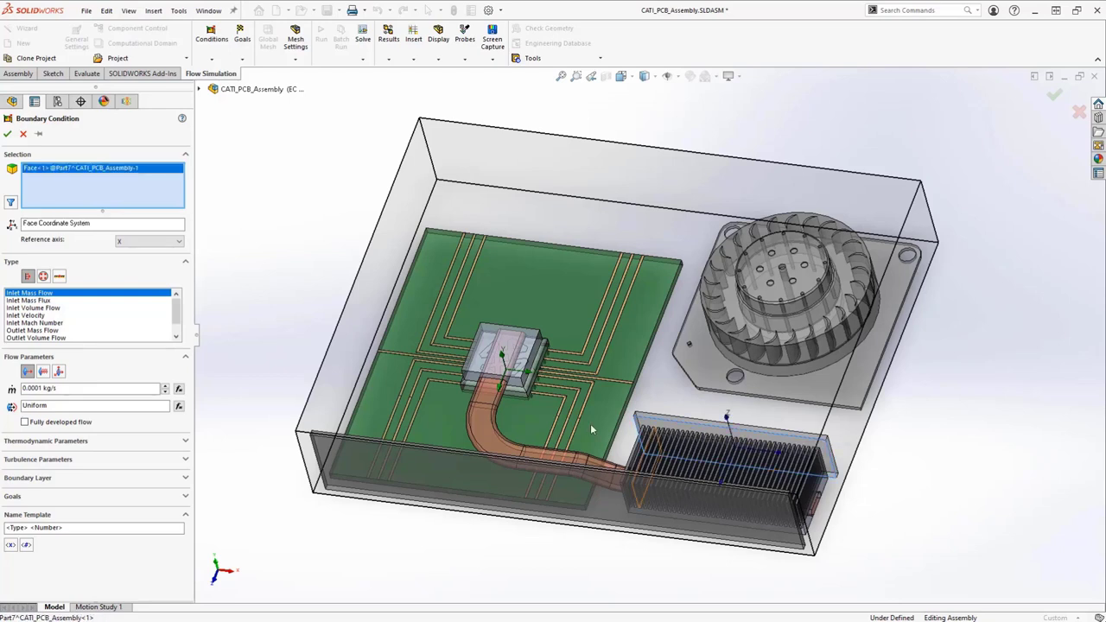
left_click(44, 307)
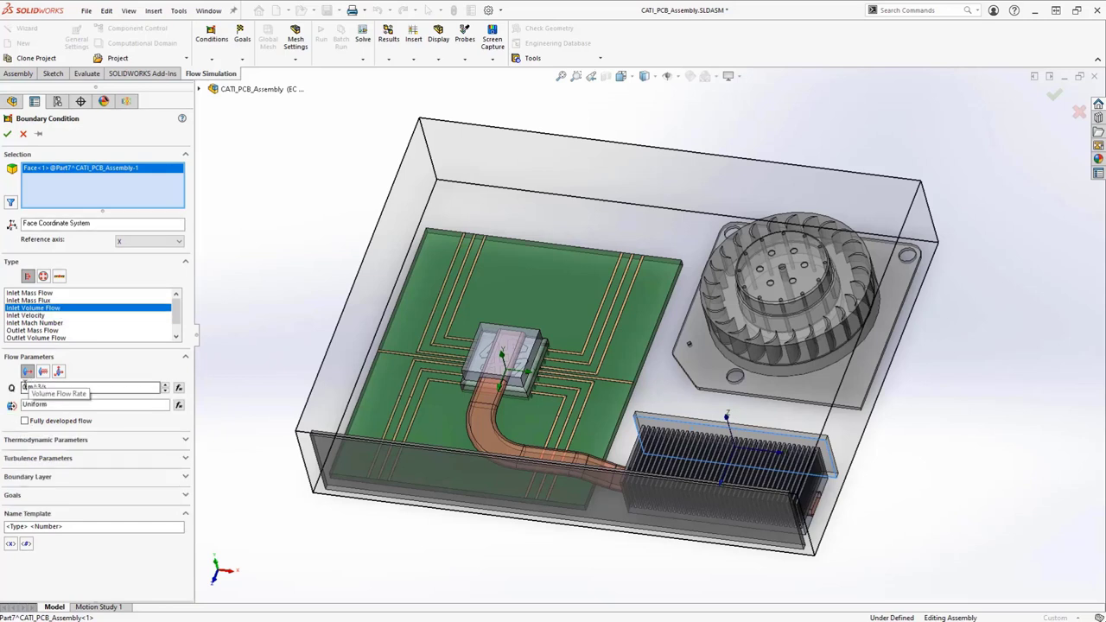
double_click(24, 386)
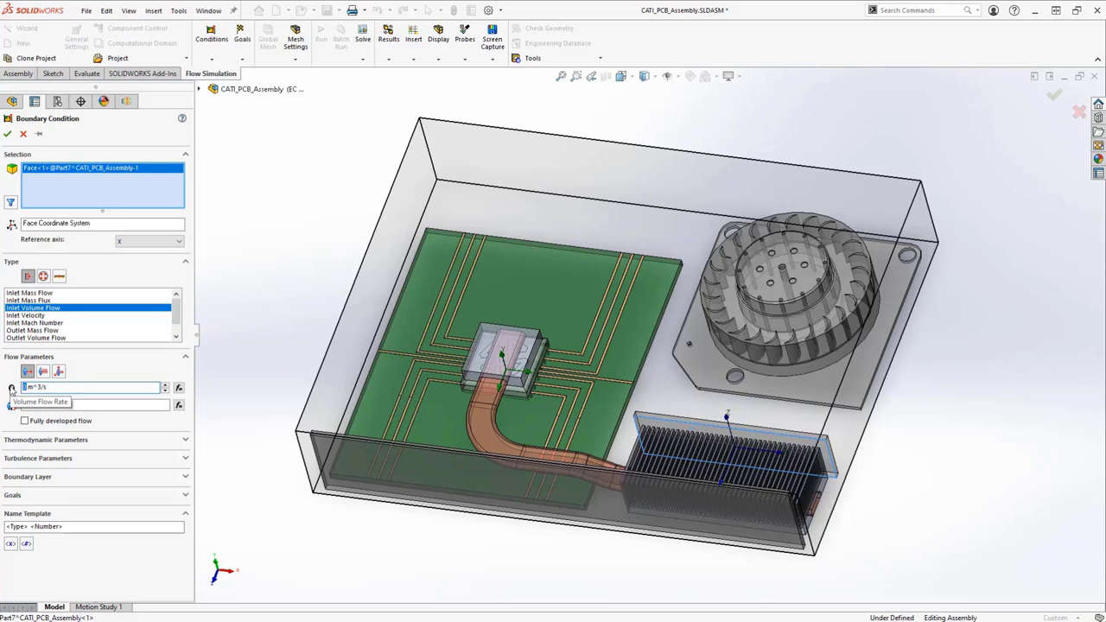
type("0.01")
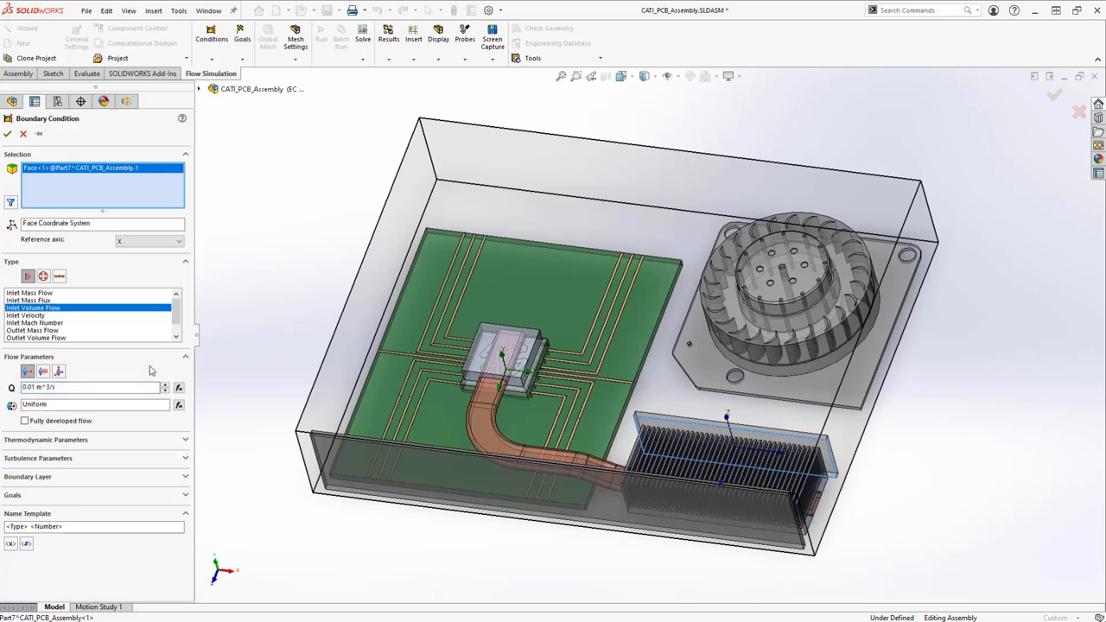
middle_click_drag(268, 369, 267, 375)
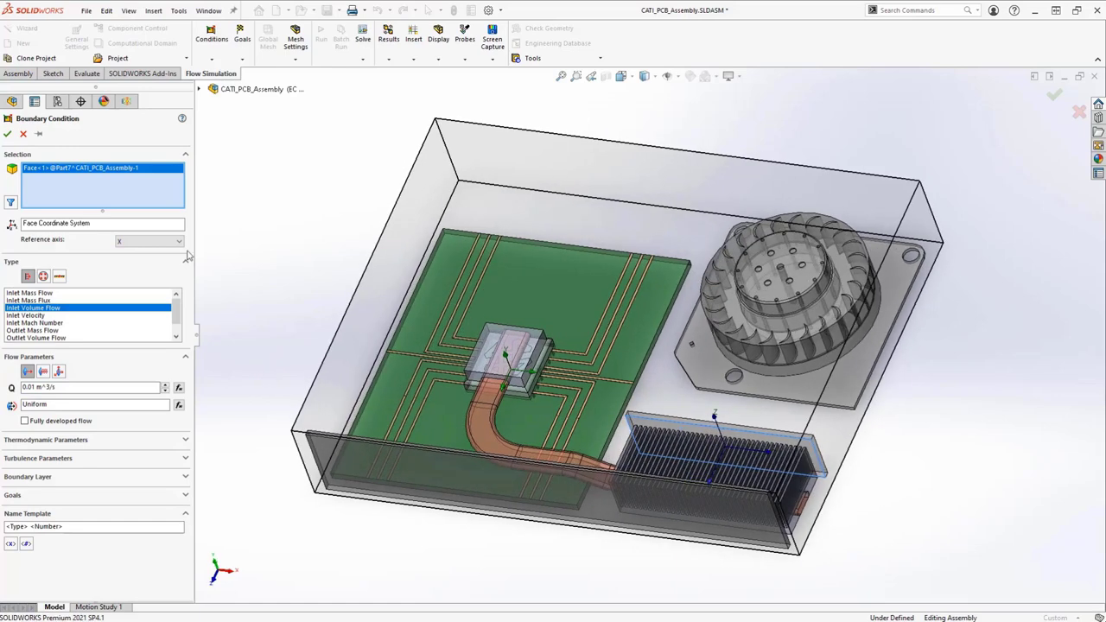
left_click(9, 135)
middle_click_drag(818, 470, 779, 485)
scroll(779, 484, "down", 5)
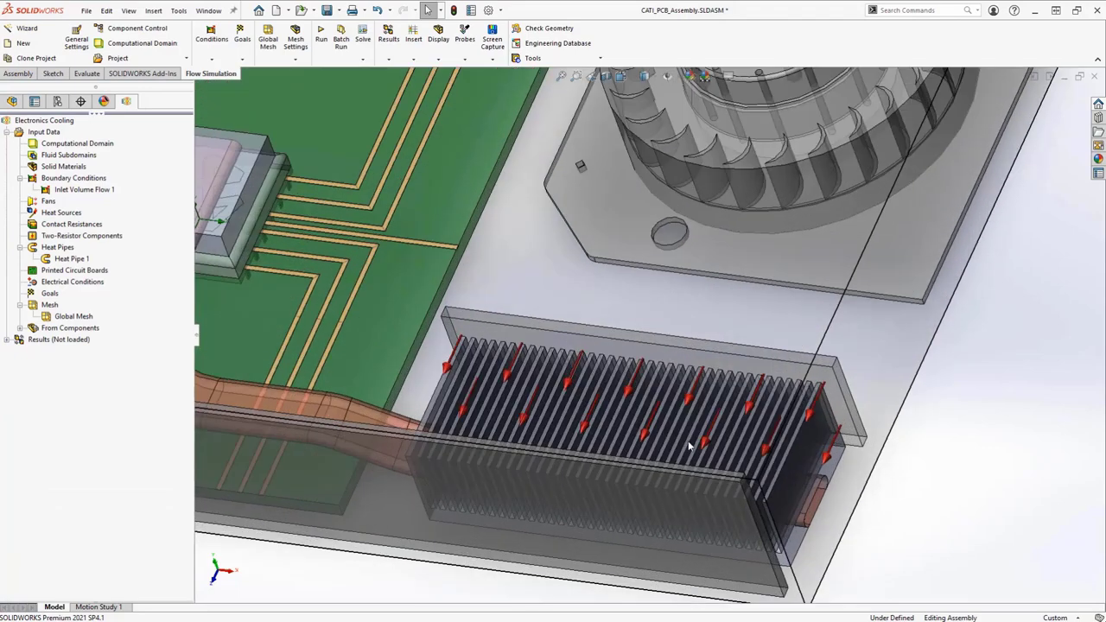
key("f")
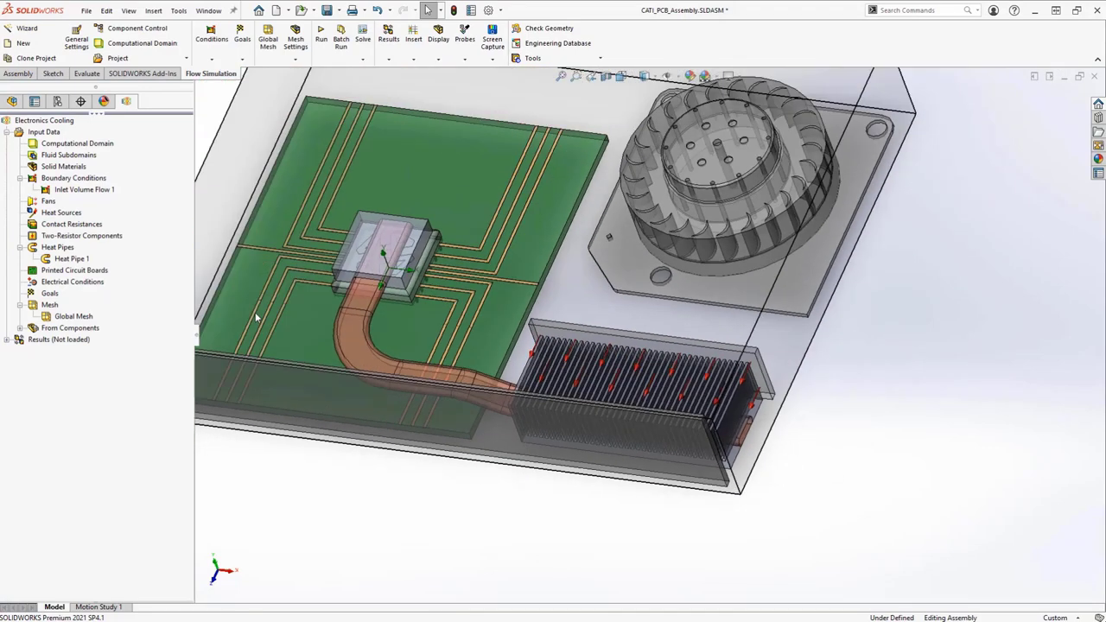
Place an Environment Pressure opening at 101325 Pa and 20.05 °C on the lid face.
right_click(71, 181)
key("Escape")
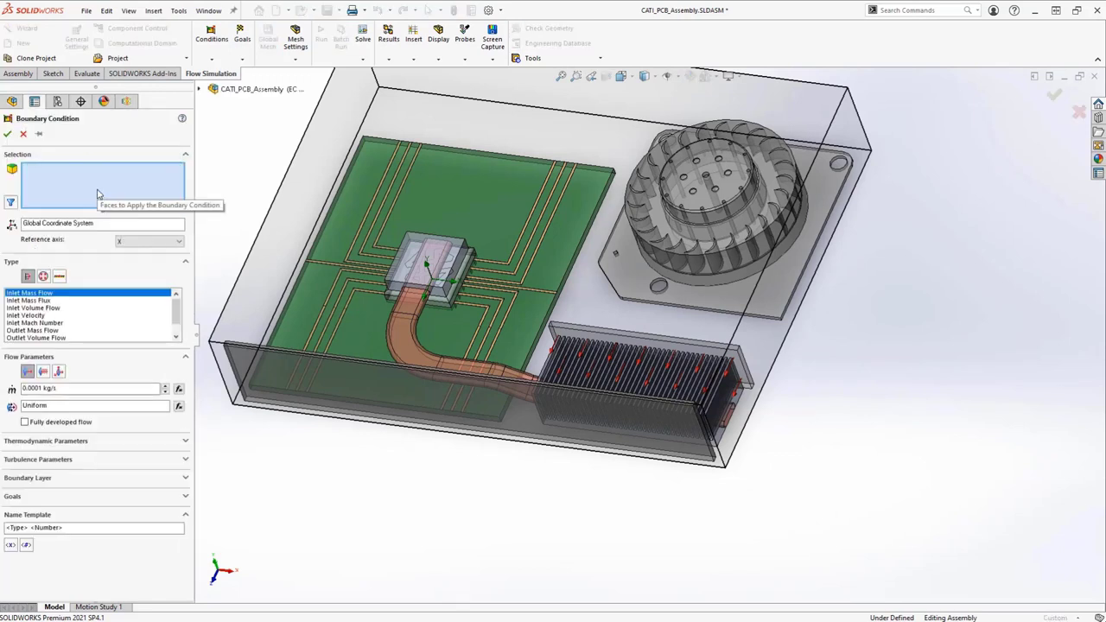
left_click(44, 278)
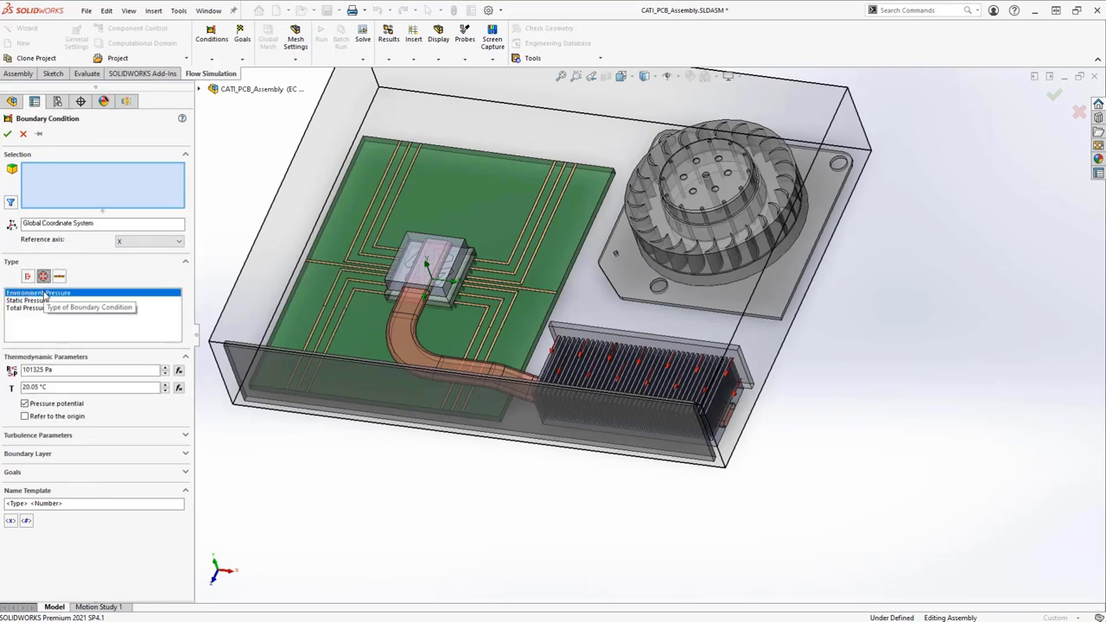
mouse_move(395, 484)
middle_mouse_down()
mouse_move(290, 522)
mouse_move(311, 518)
middle_mouse_up()
left_click(376, 459)
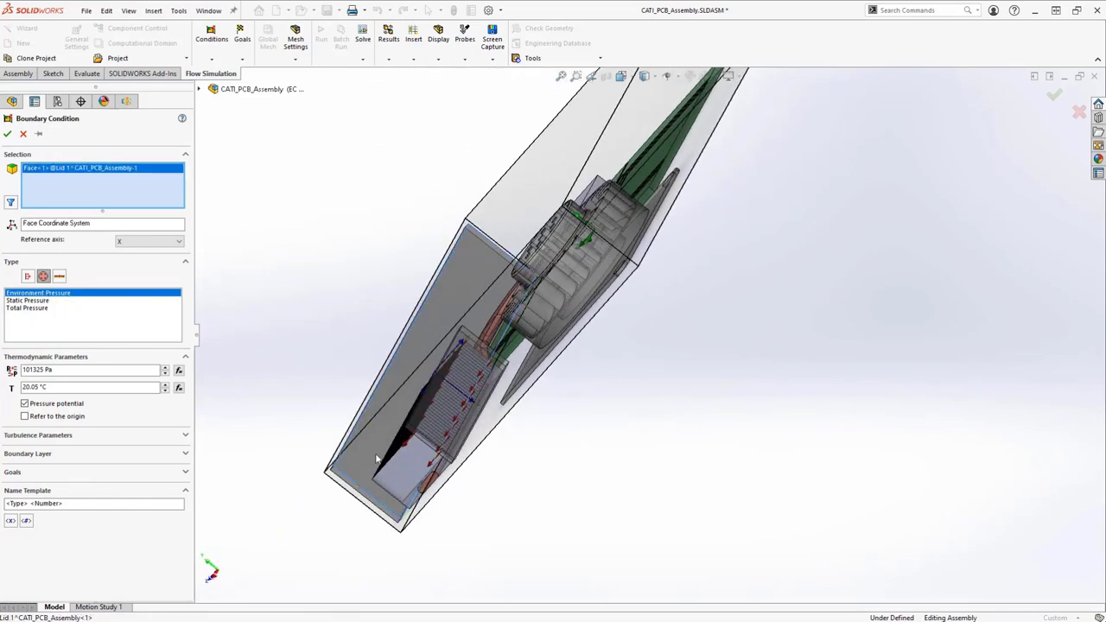
key("ctrl+7")
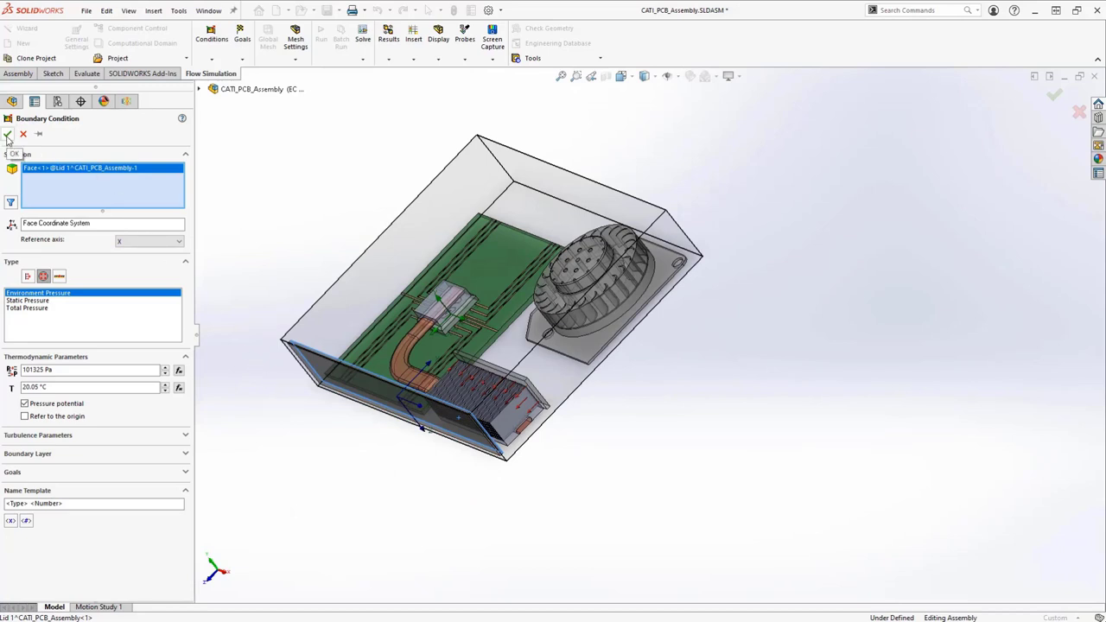
left_click(7, 136)
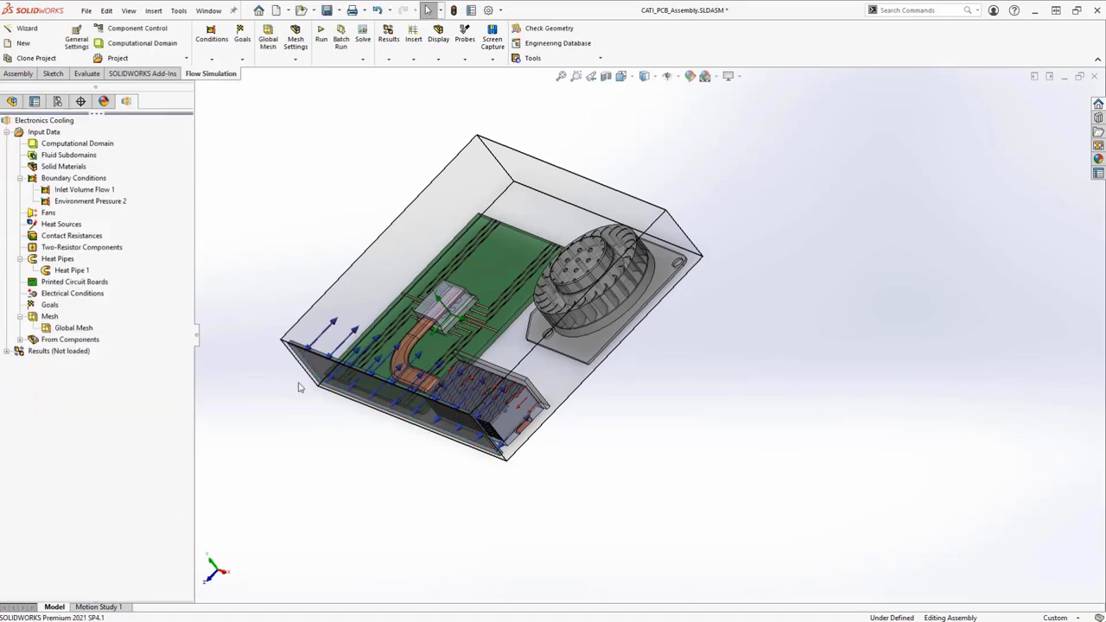
middle_click_drag(307, 389, 330, 393)
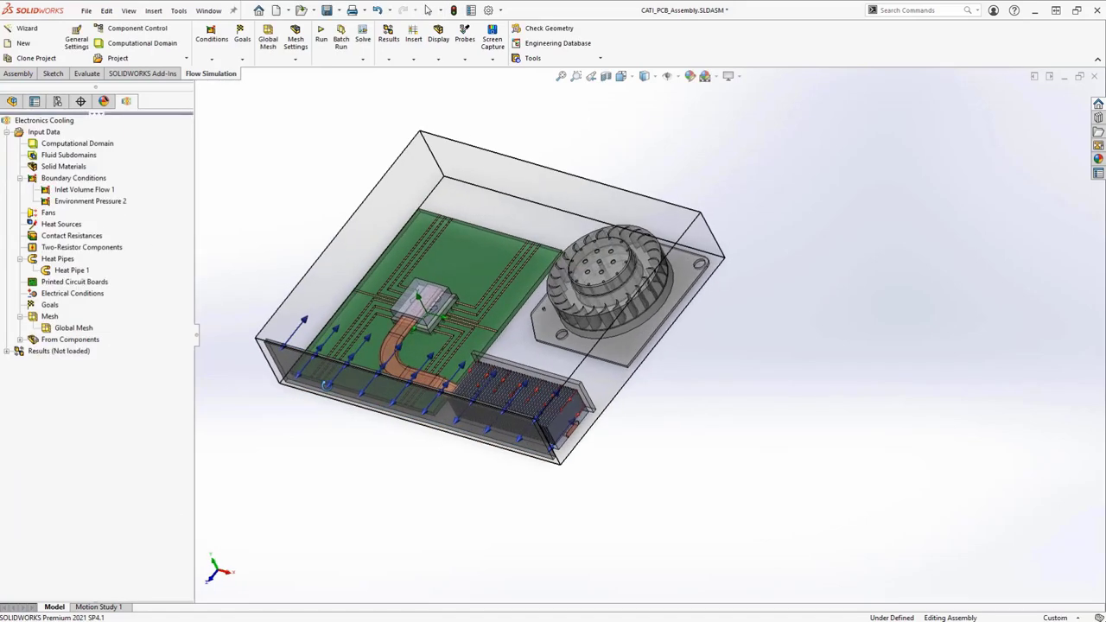
key("space")
left_click(351, 540)
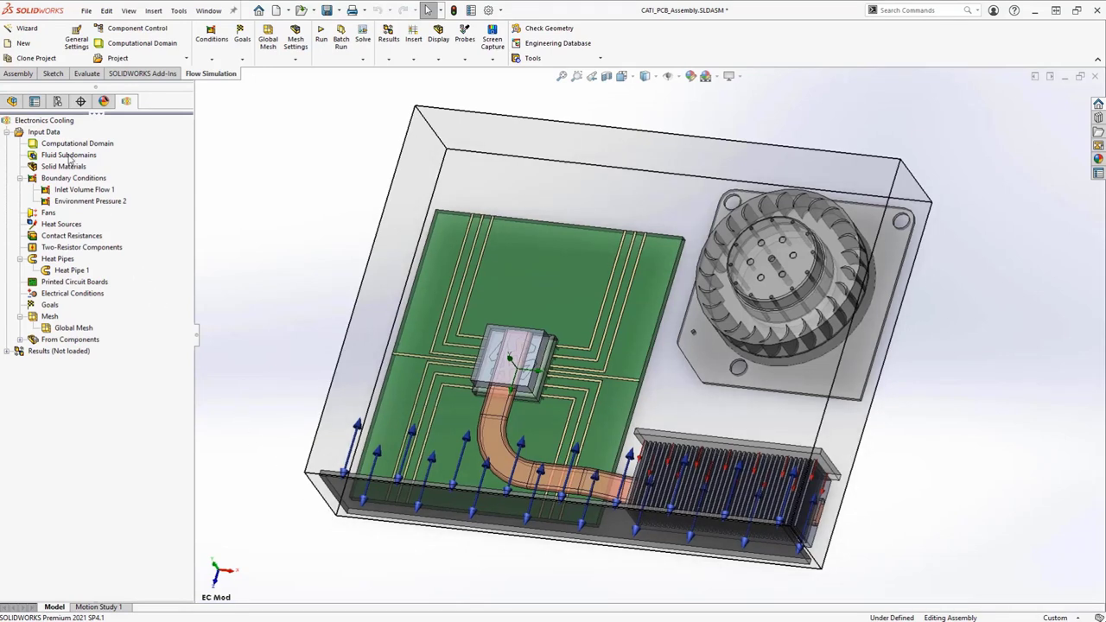
Check Perforated Plates in the project's Customize Tree list, then begin inserting a perforated plate.
right_click(49, 135)
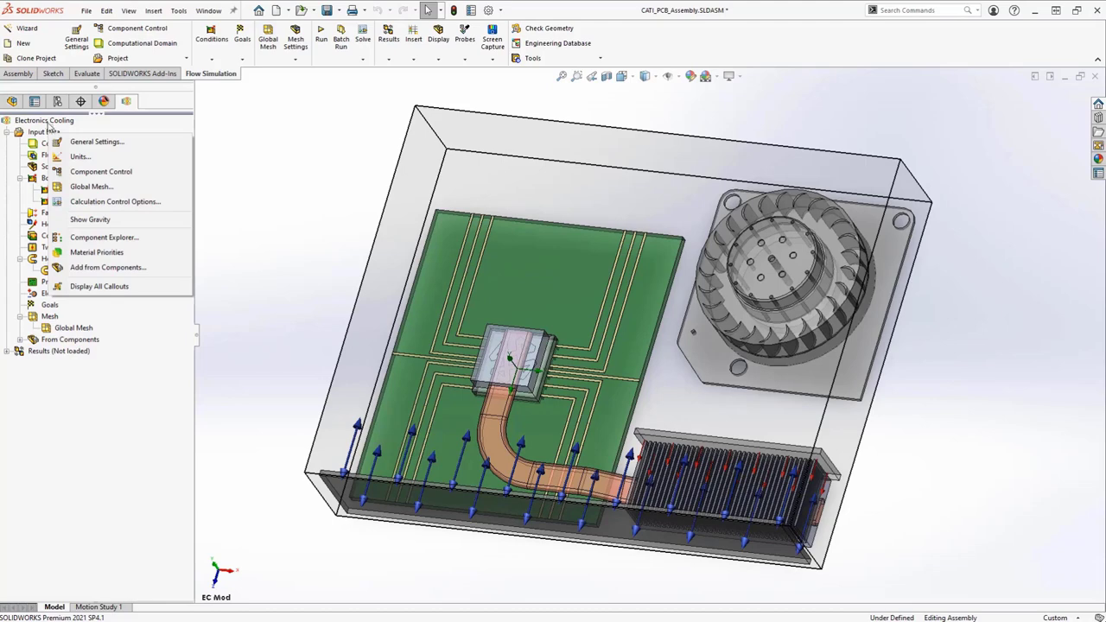
right_click(49, 122)
left_click(115, 284)
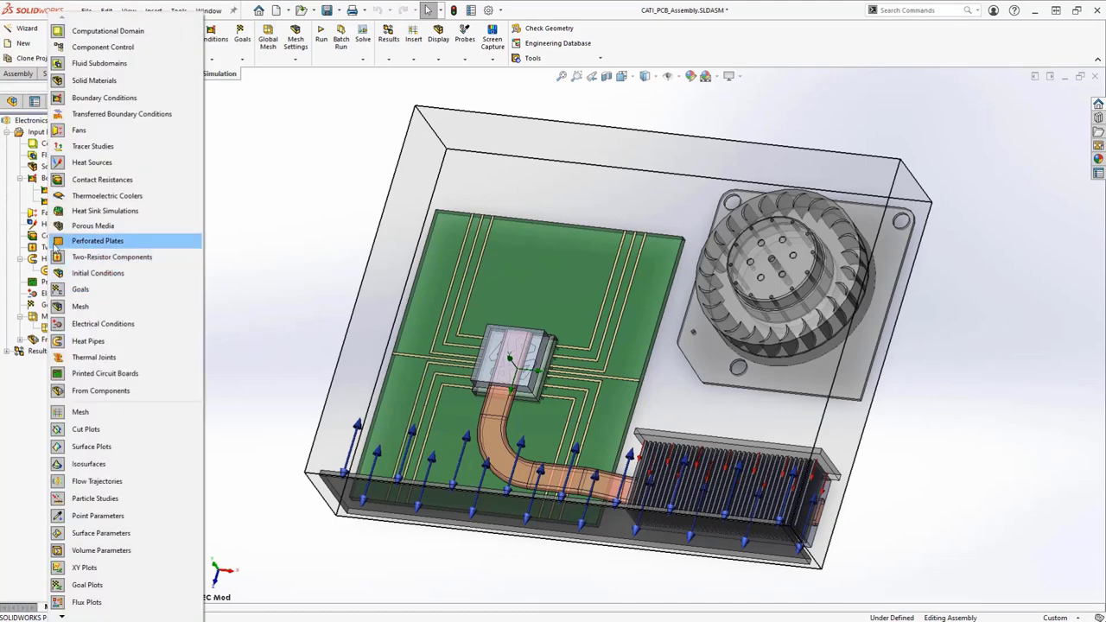
left_click(54, 246)
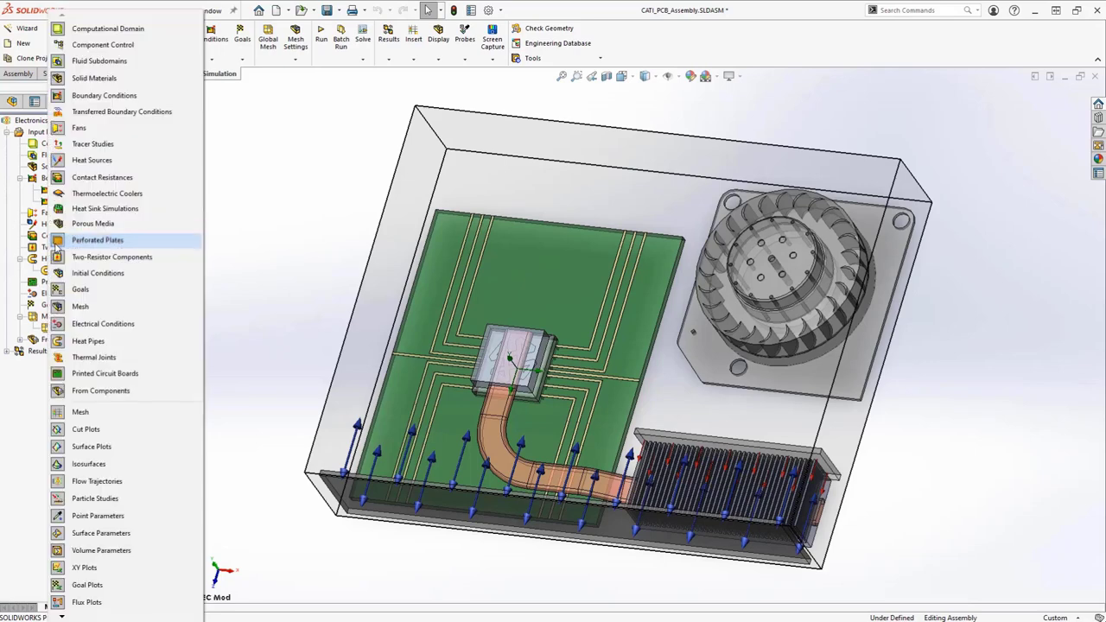
left_click(257, 252)
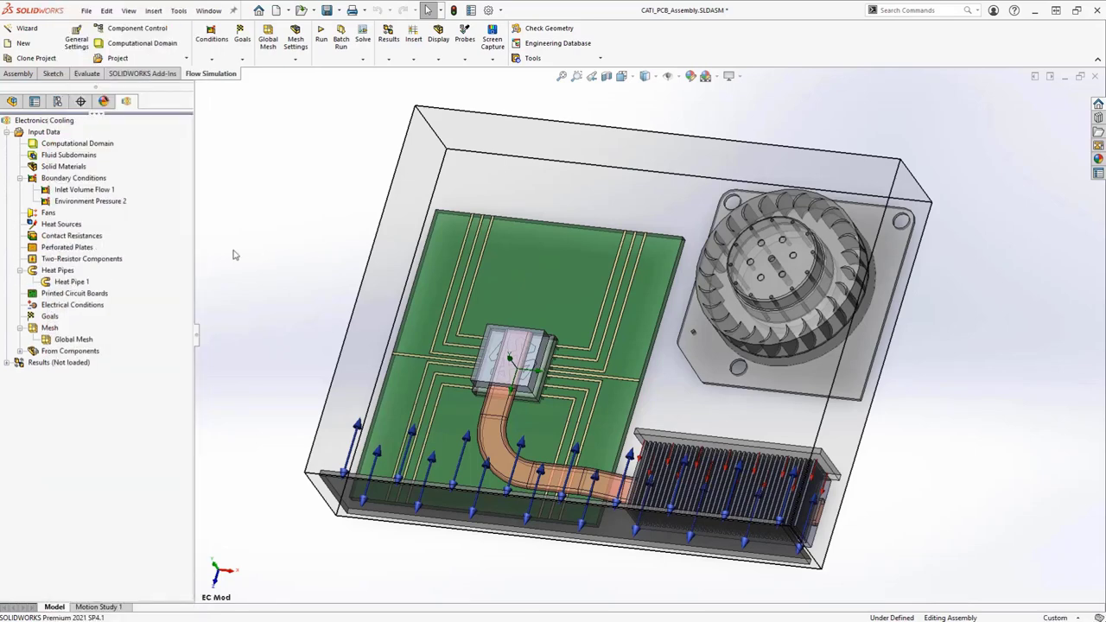
right_click(88, 249)
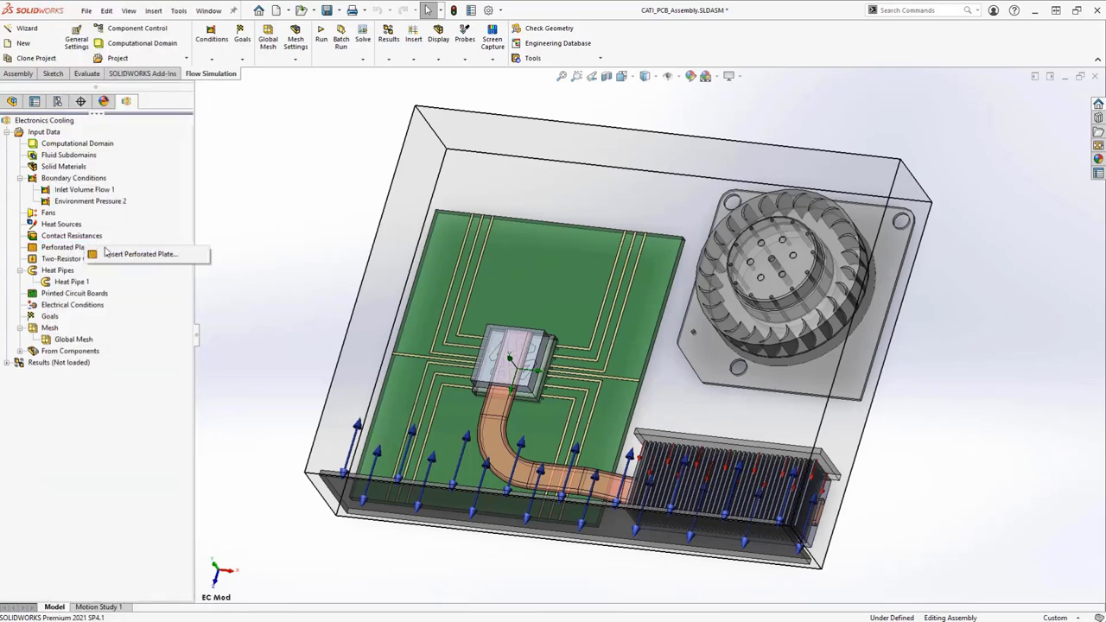
left_click(147, 255)
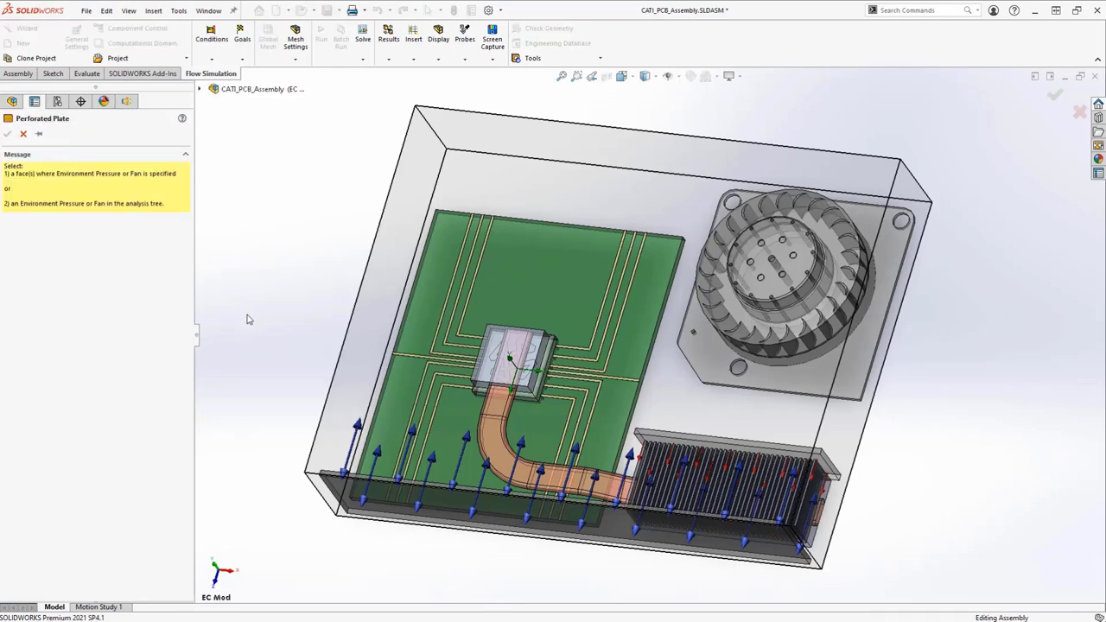
Assign the pre-defined Rectangular slots plate (0.38 free area ratio) to the lid face.
middle_click_drag(243, 314, 192, 402)
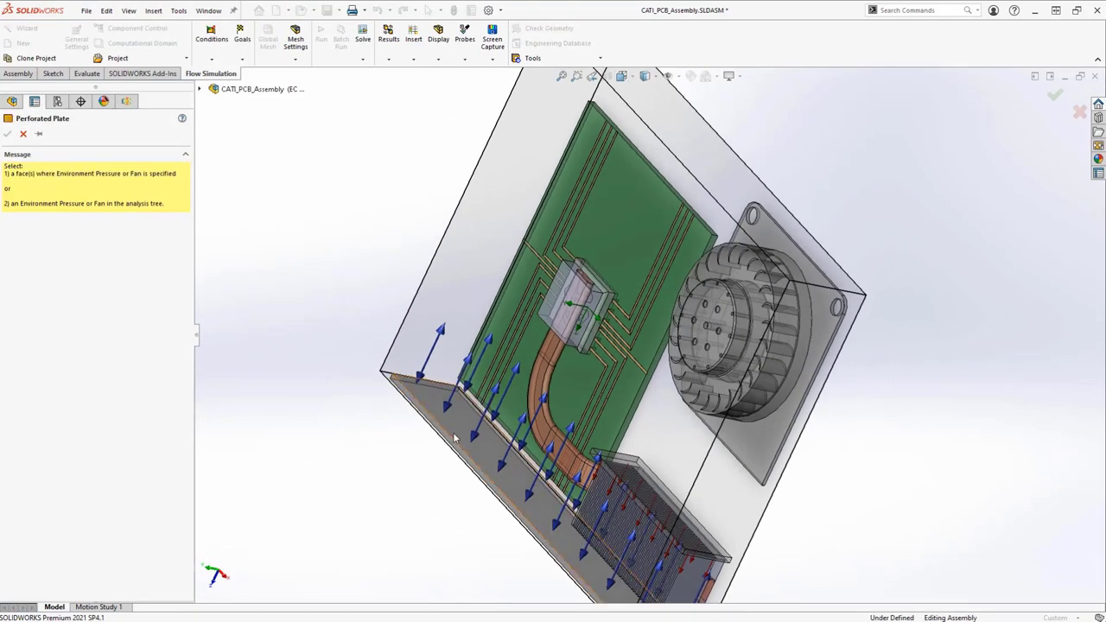
left_click(454, 437)
key("ctrl+7")
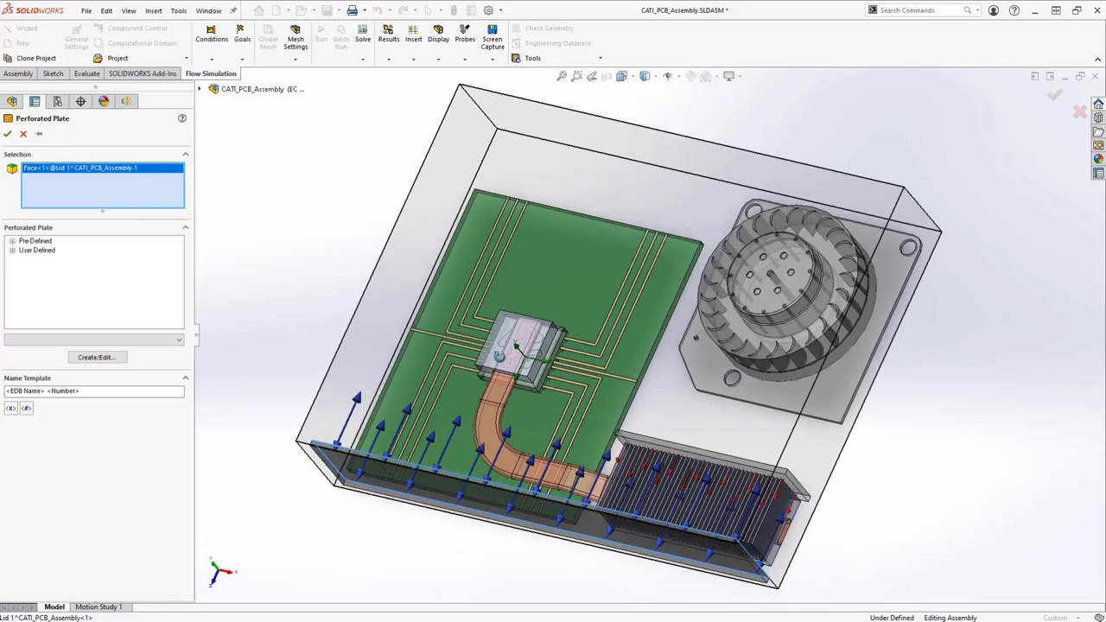
left_click(13, 242)
left_click(49, 262)
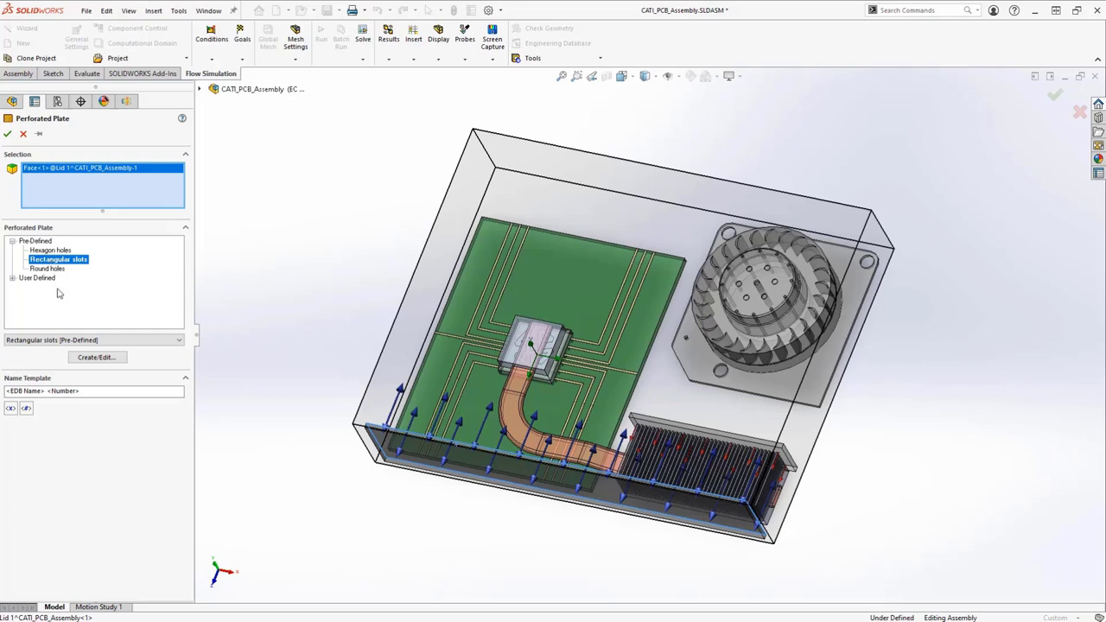
left_click(91, 362)
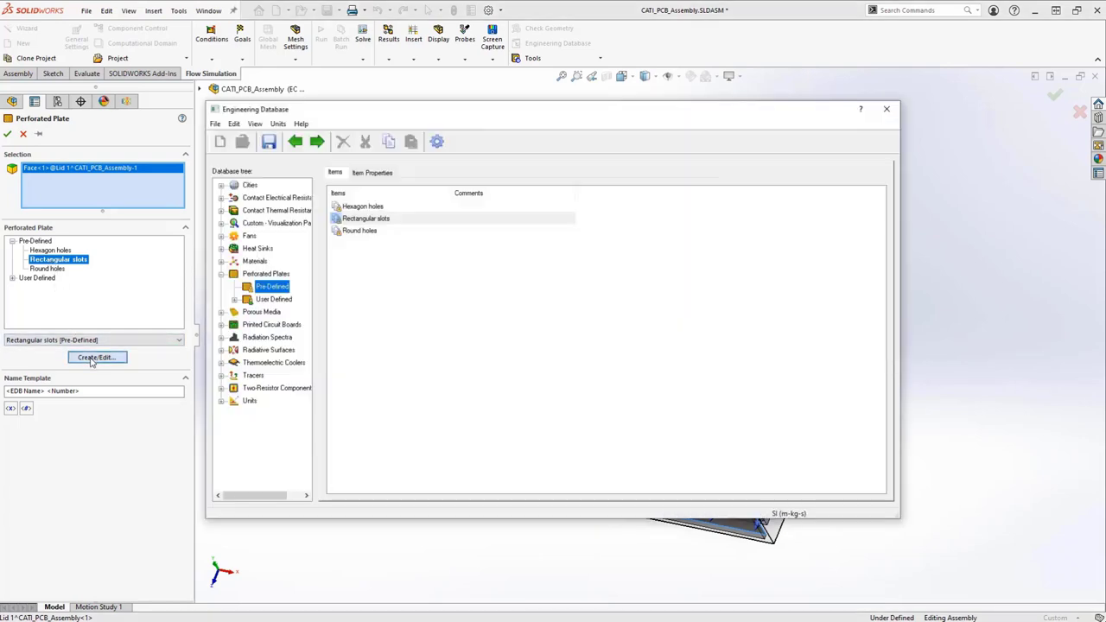
left_click(373, 174)
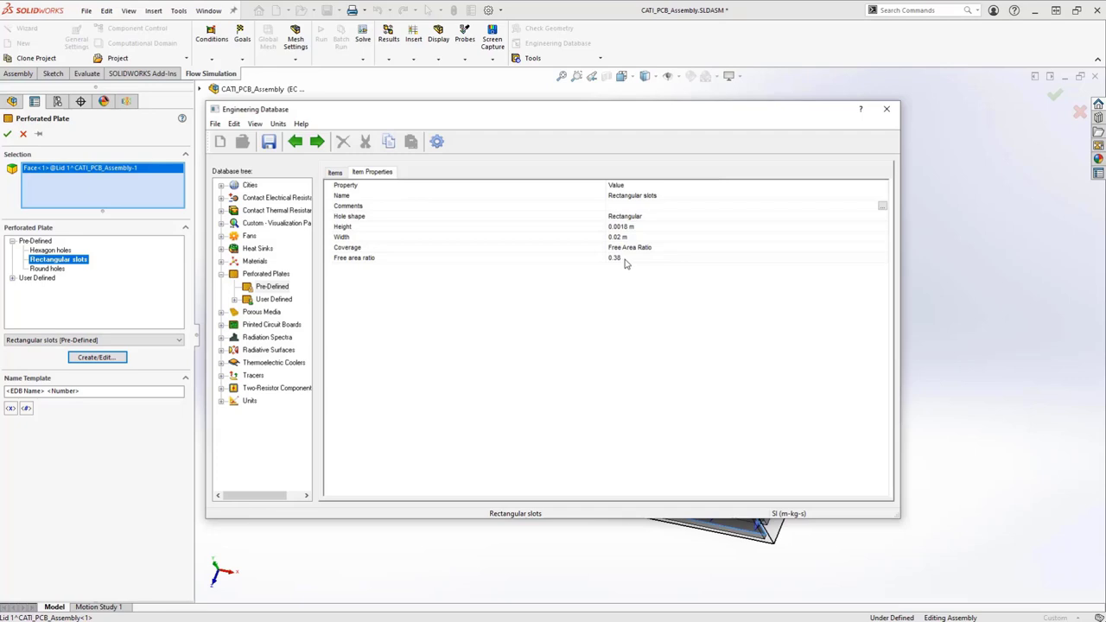
left_click(886, 111)
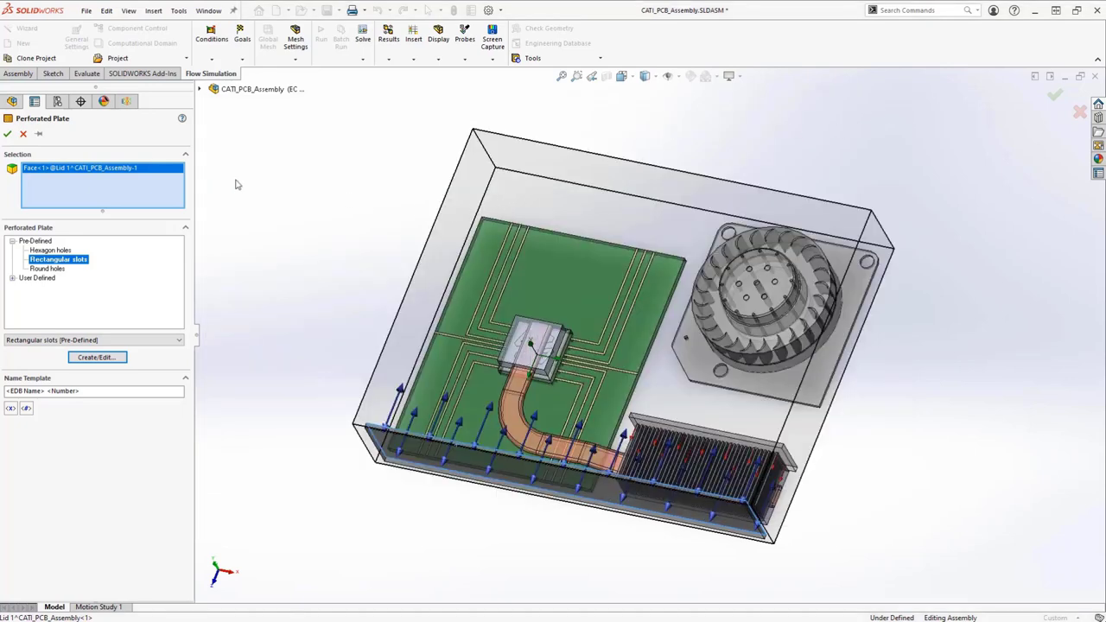
left_click(8, 135)
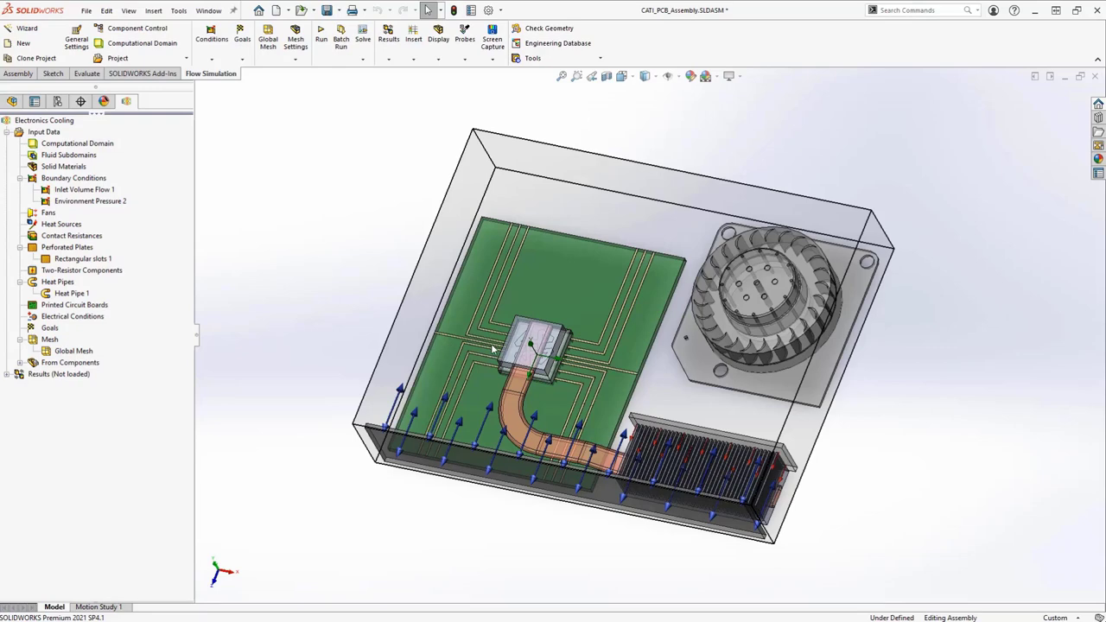
Reveal the hidden perforated enclosure cover and reorient the model to a standard view.
key("shift+Tab")
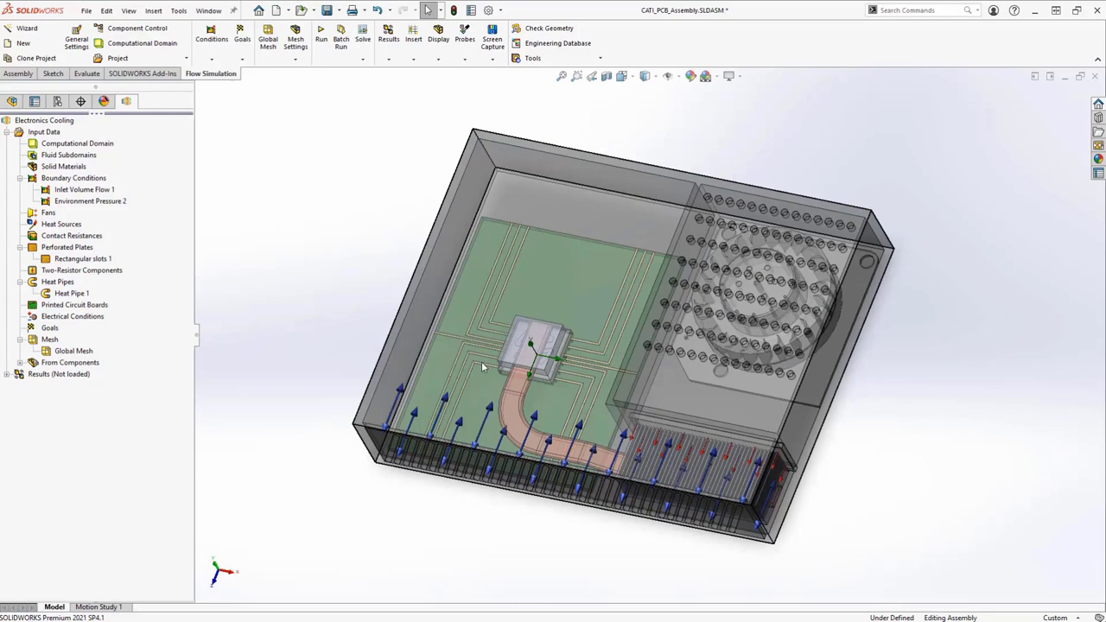
key("space")
left_click(691, 459)
left_click(741, 470)
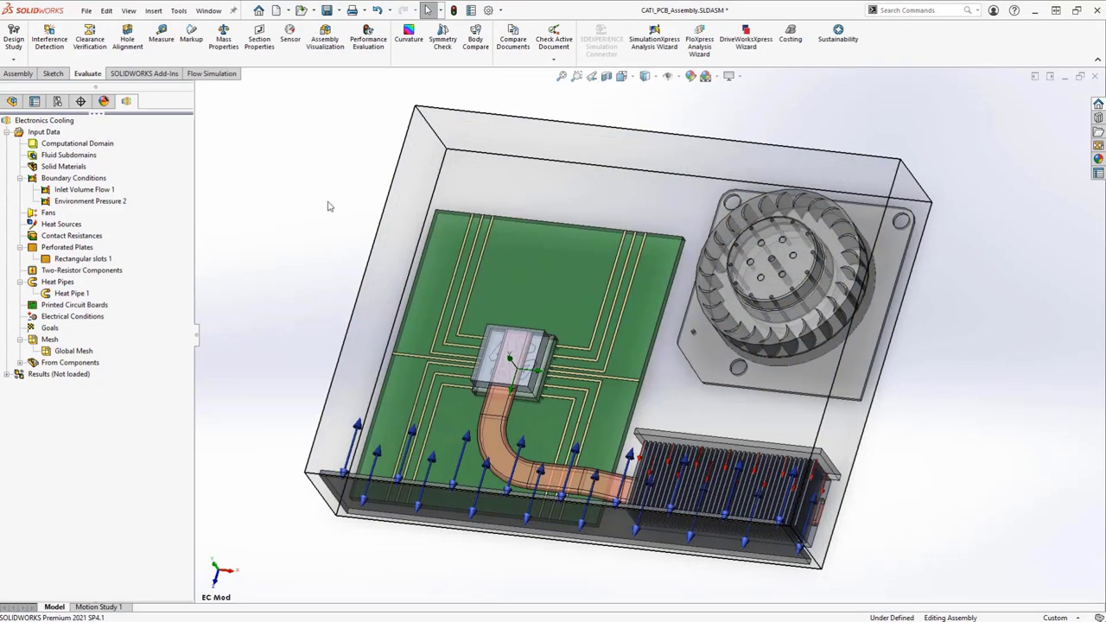
left_click(162, 41)
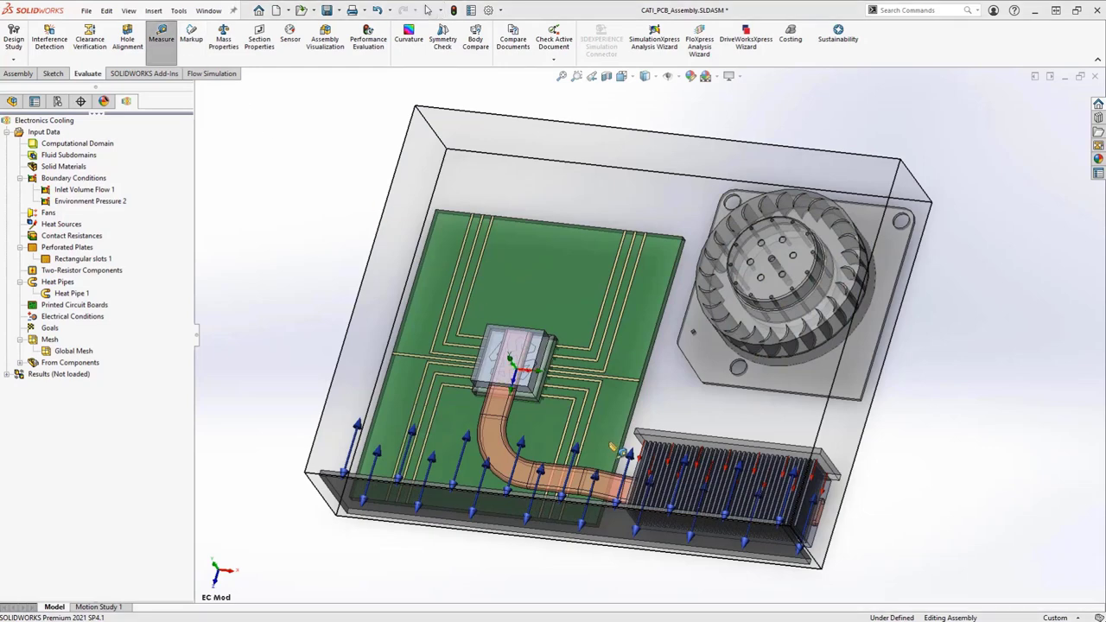
scroll(643, 458, "down", 3)
scroll(636, 443, "down", 2)
scroll(662, 414, "down", 2)
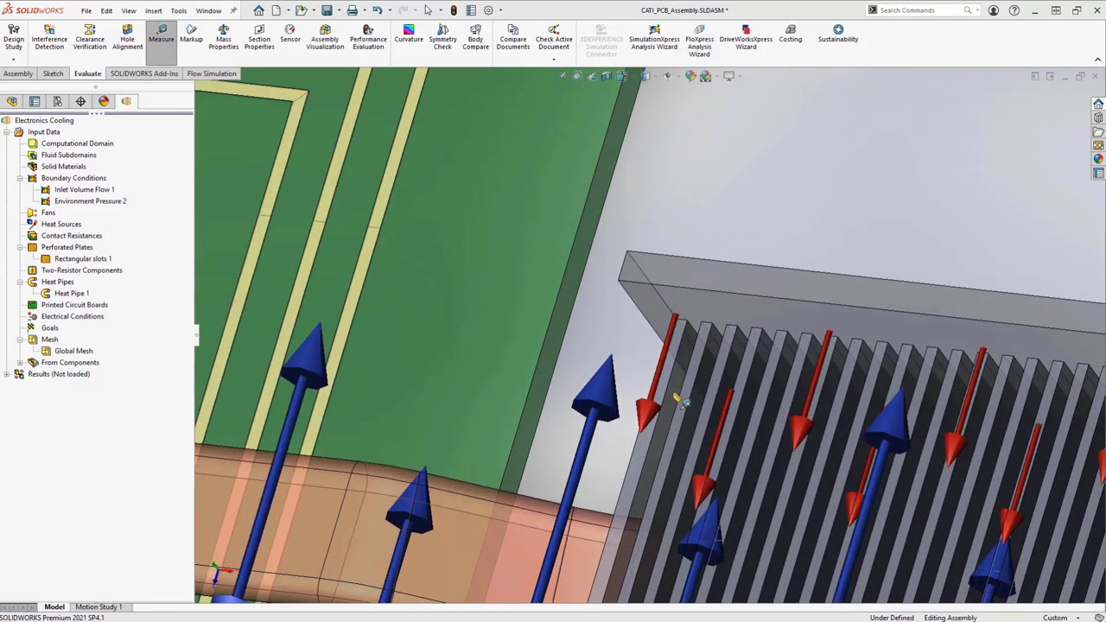
left_click(680, 400)
middle_click_drag(681, 400, 696, 374)
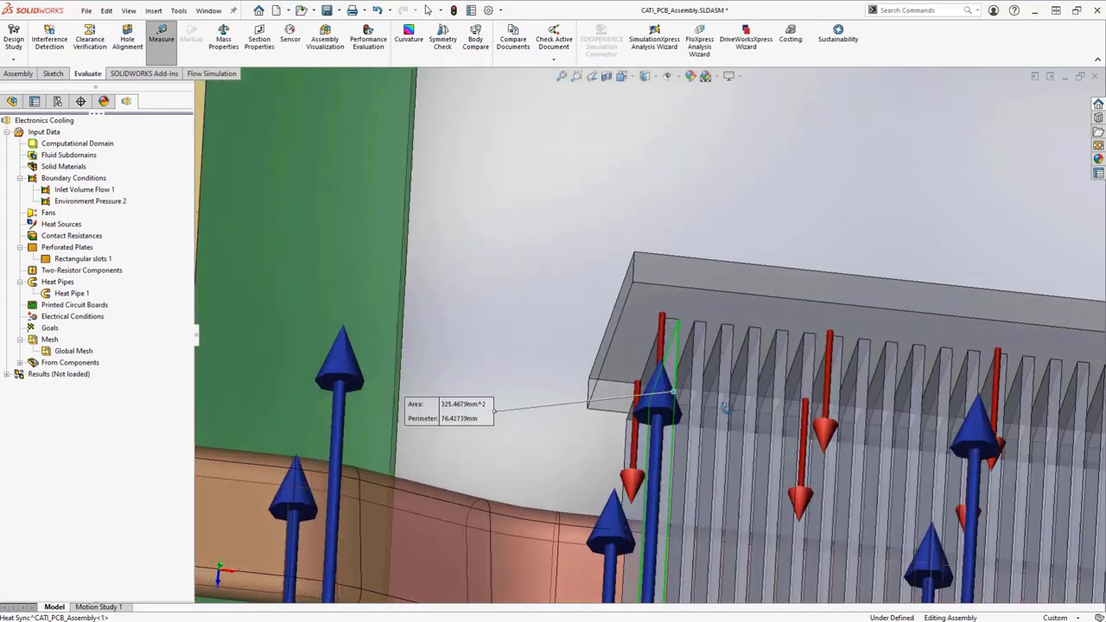
left_click(695, 373)
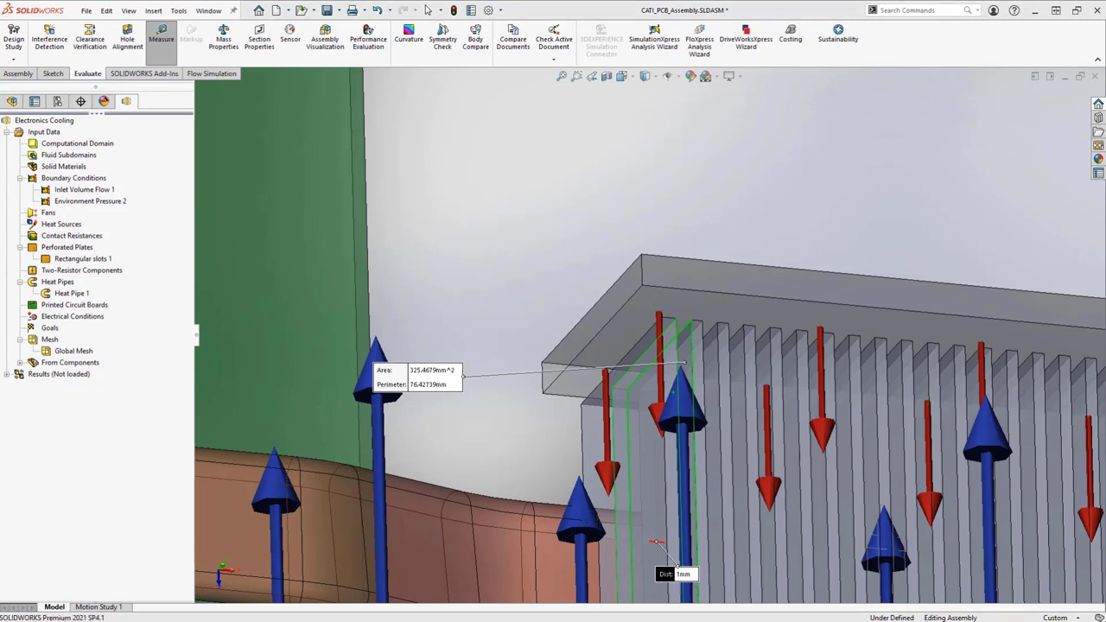
left_click_drag(179, 194, 429, 205)
right_click(423, 262)
left_click(444, 269)
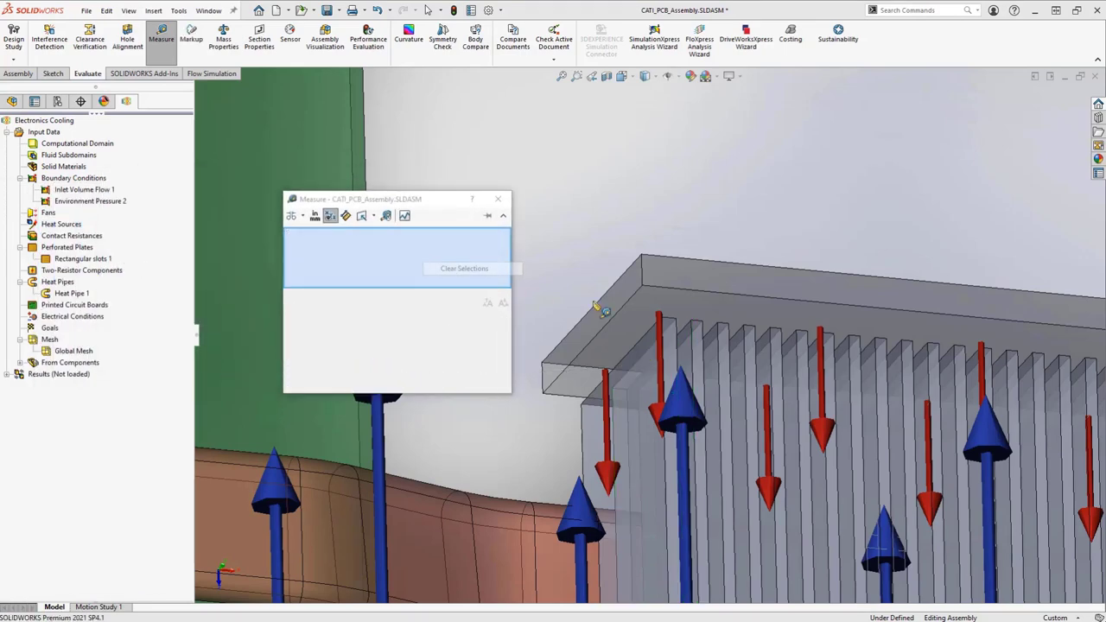
scroll(681, 326, "down", 3)
scroll(681, 327, "down", 2)
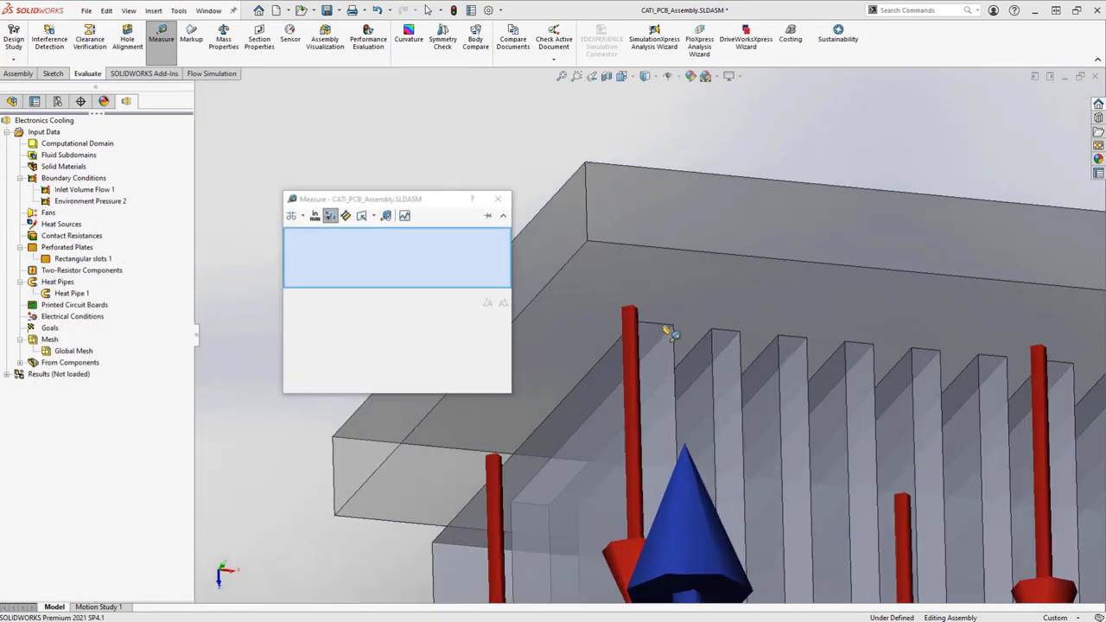
left_click(664, 325)
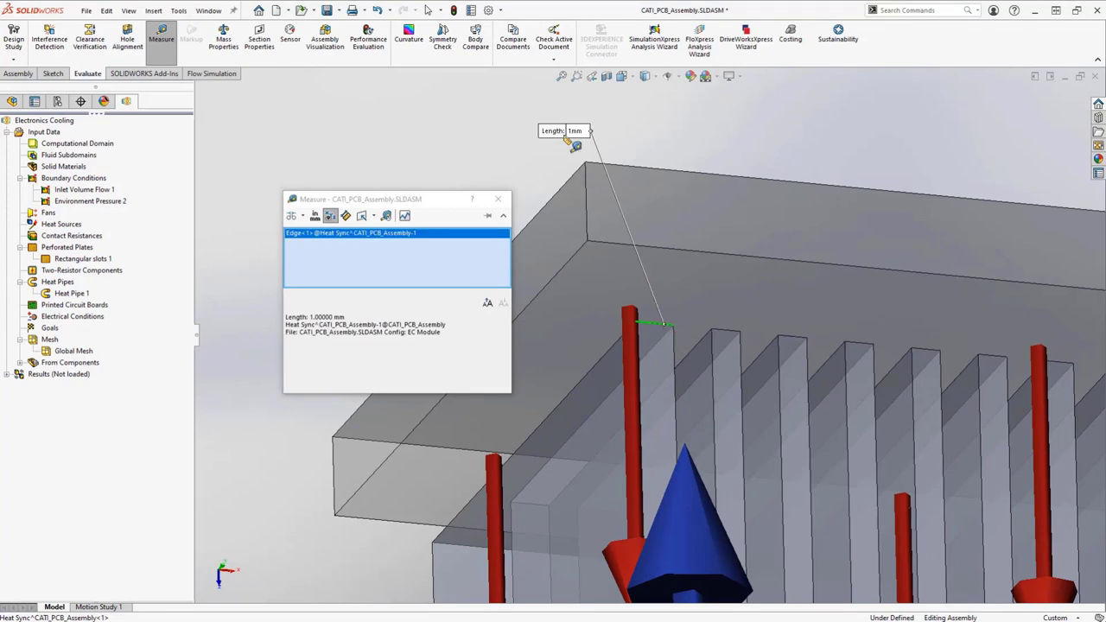
right_click(496, 259)
left_click(540, 264)
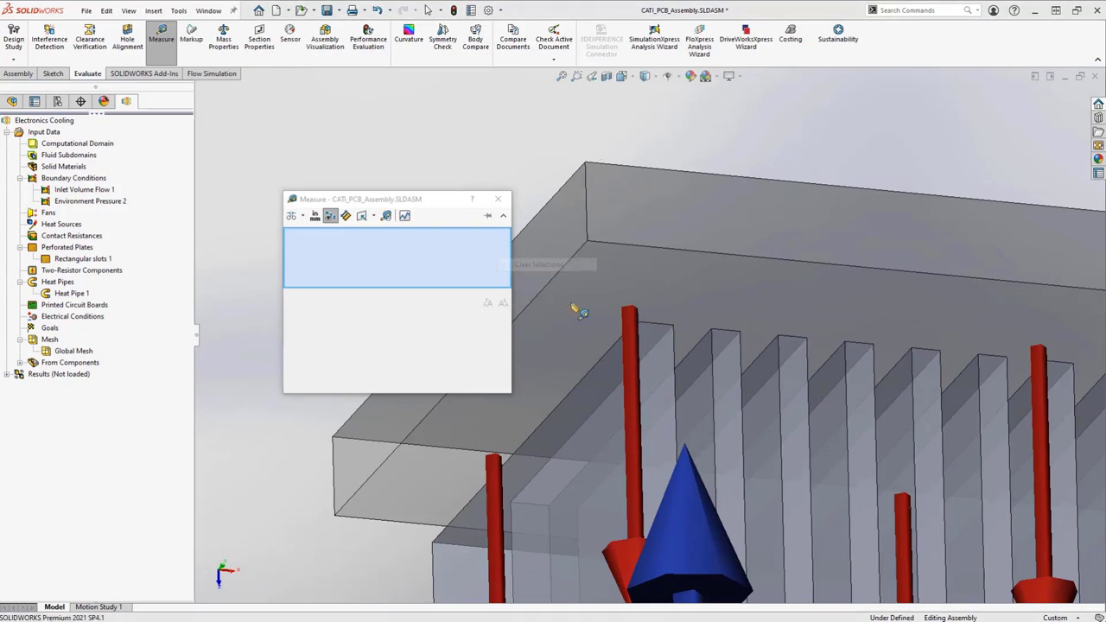
left_click(497, 199)
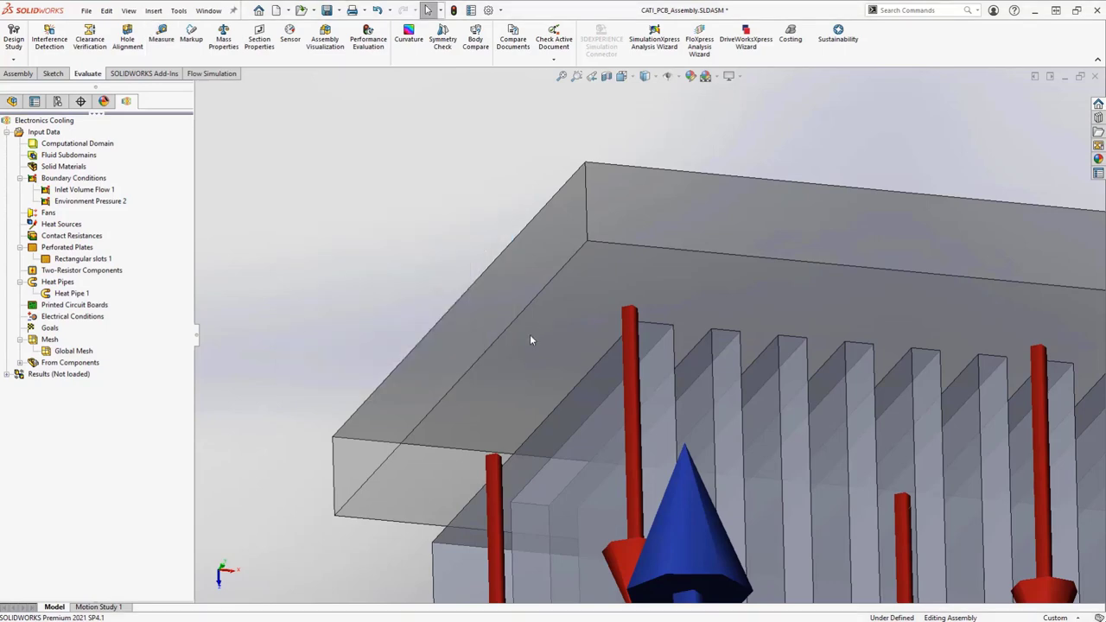
middle_click_drag(531, 339, 529, 359)
key("space")
left_click(558, 476)
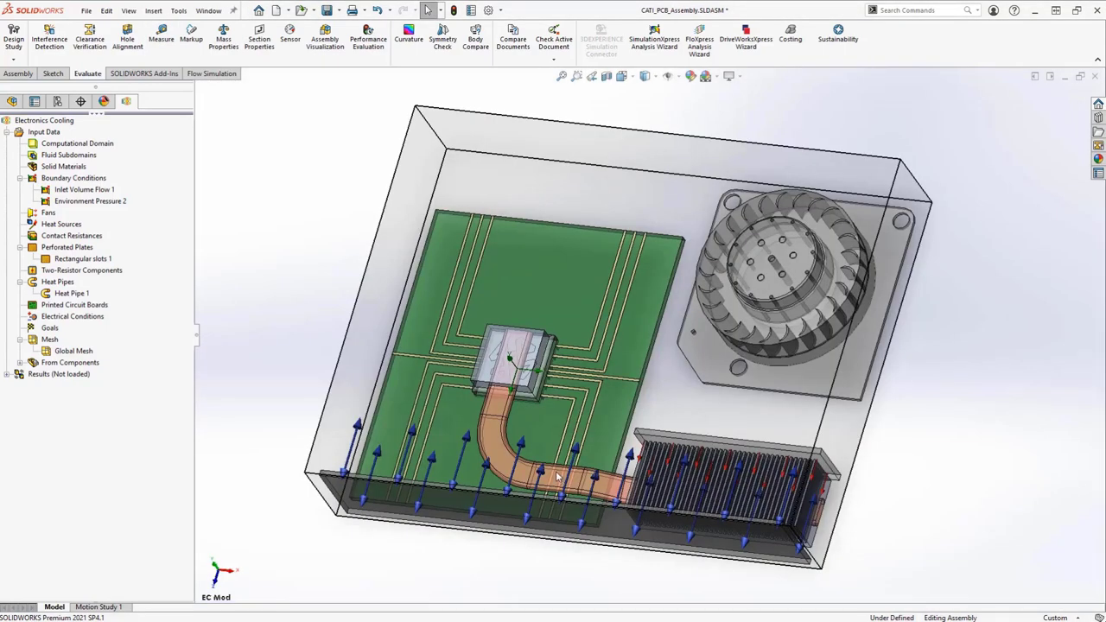
right_click(52, 339)
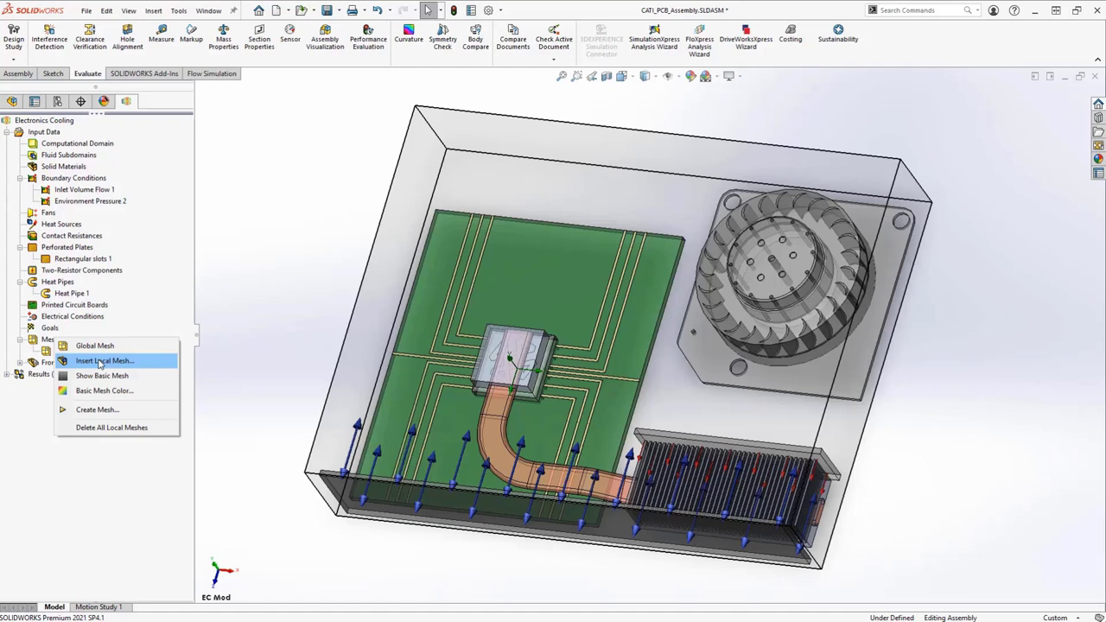
Give the Global Mesh a manual 0.001 m minimum gap size and 0.001 m minimum wall thickness.
left_click(100, 361)
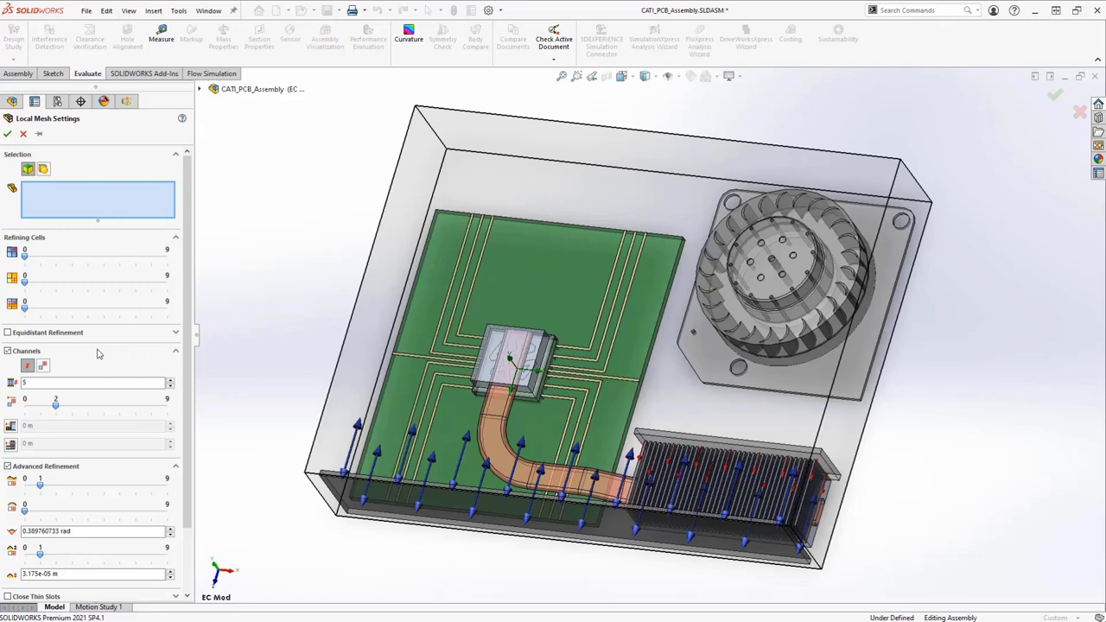
left_click(23, 133)
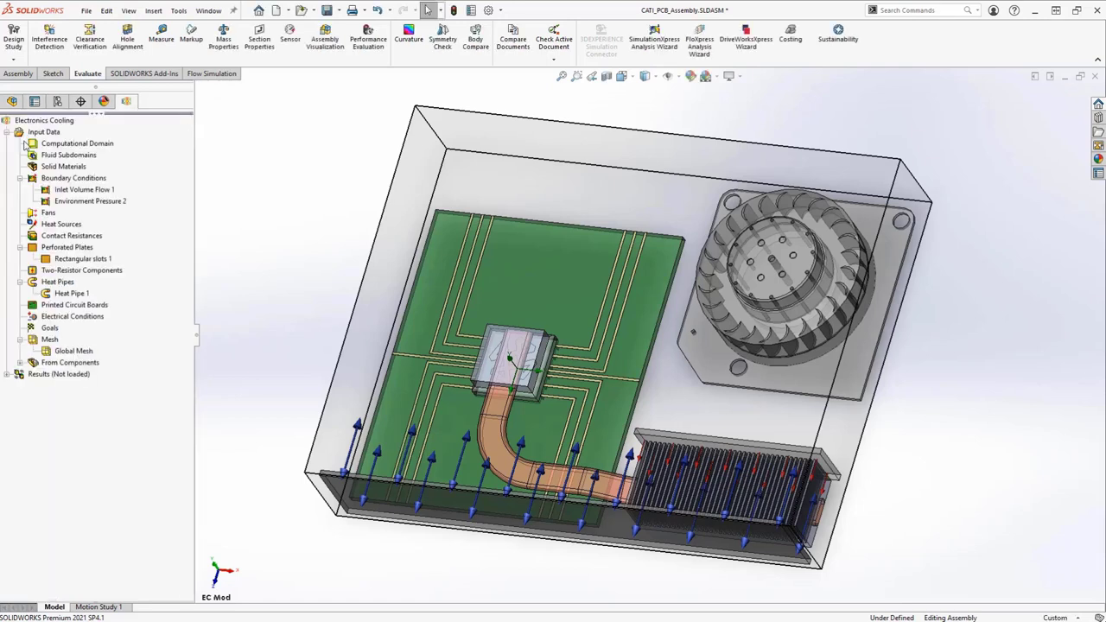
right_click(73, 354)
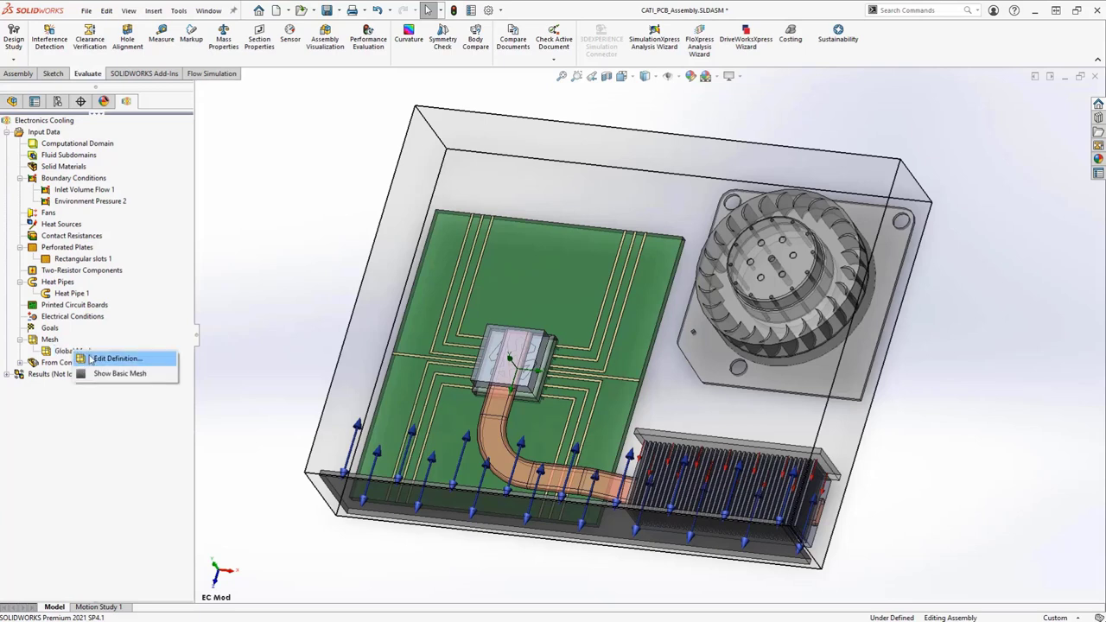
left_click(91, 359)
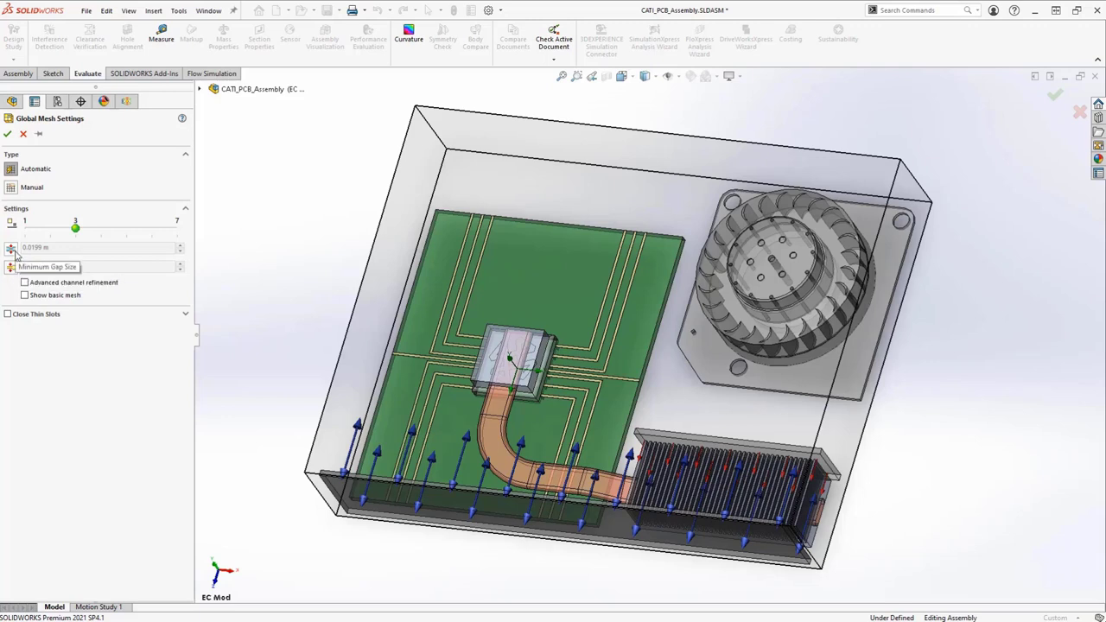
left_click(11, 249)
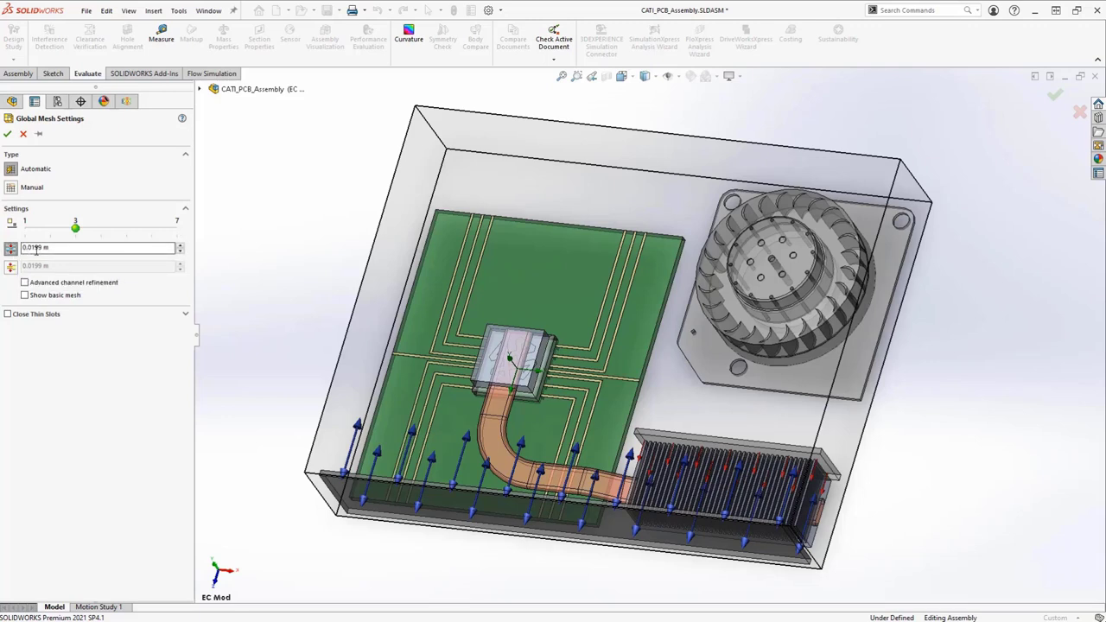
double_click(40, 248)
type("0.001")
left_click(12, 268)
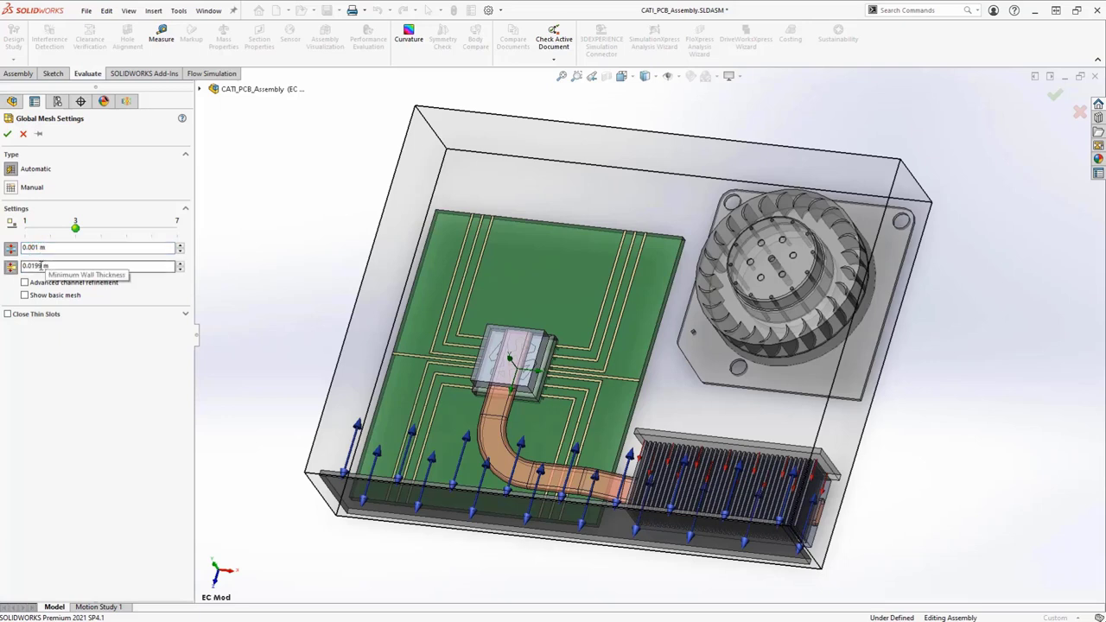
double_click(41, 266)
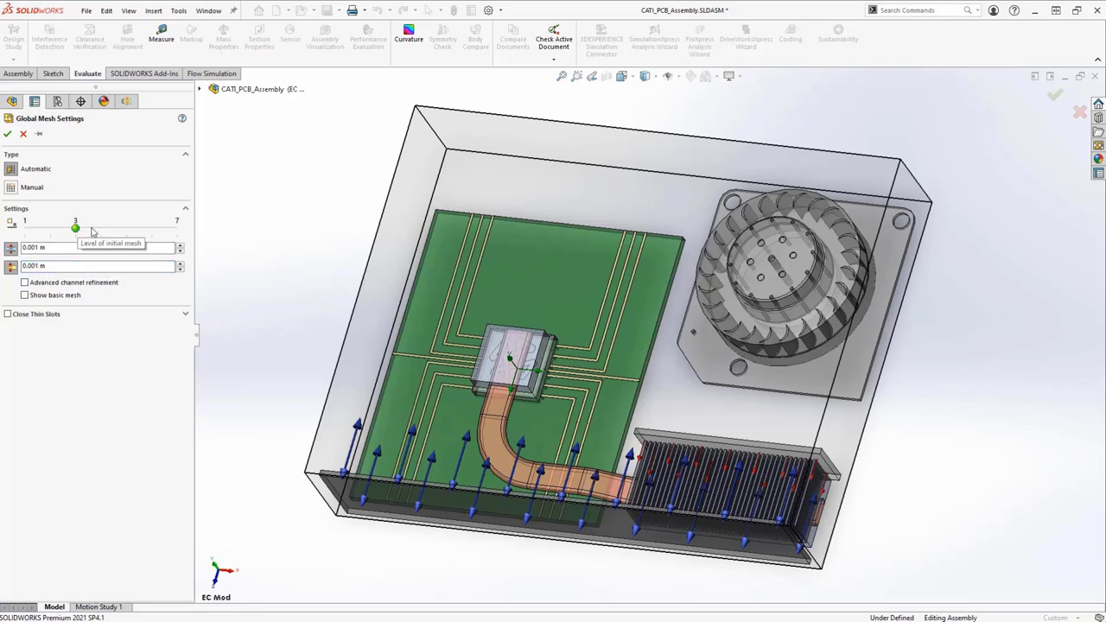
mouse_move(75, 227)
left_mouse_down()
mouse_move(101, 227)
mouse_move(83, 231)
left_mouse_up()
left_click(8, 134)
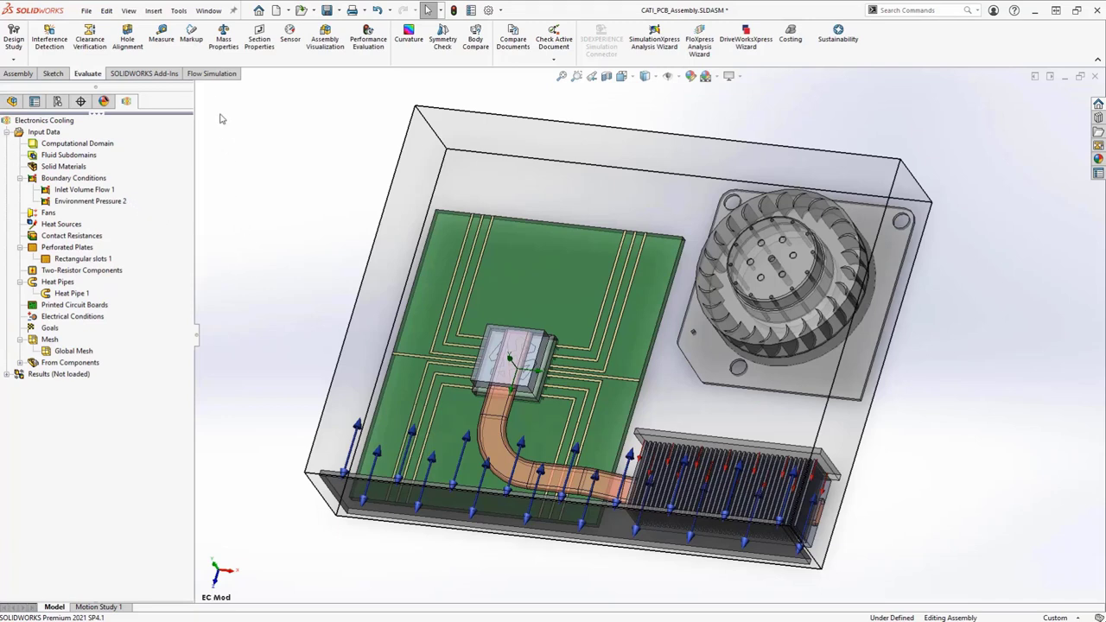
Run with Solve unchecked to generate only the mesh, then minimize the solver window.
left_click(214, 75)
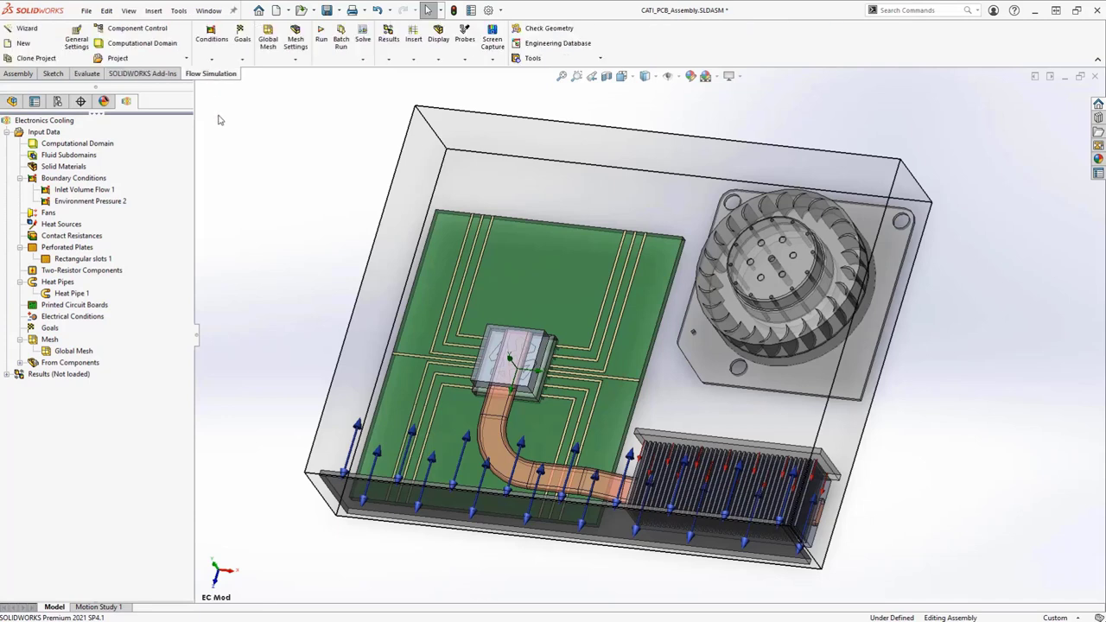
left_click(323, 65)
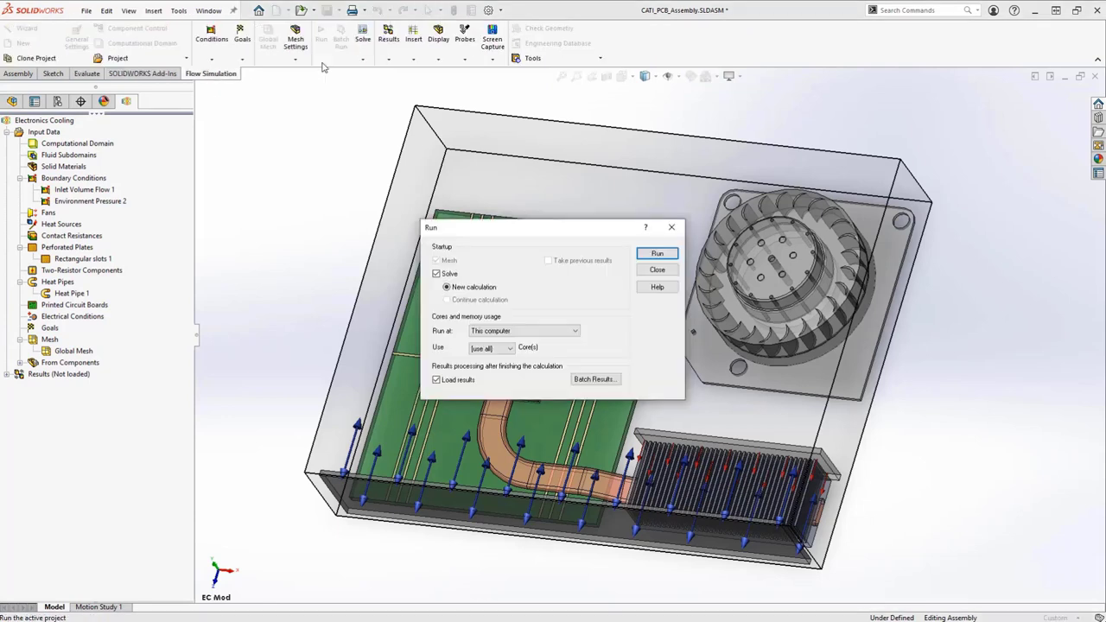
left_click(436, 274)
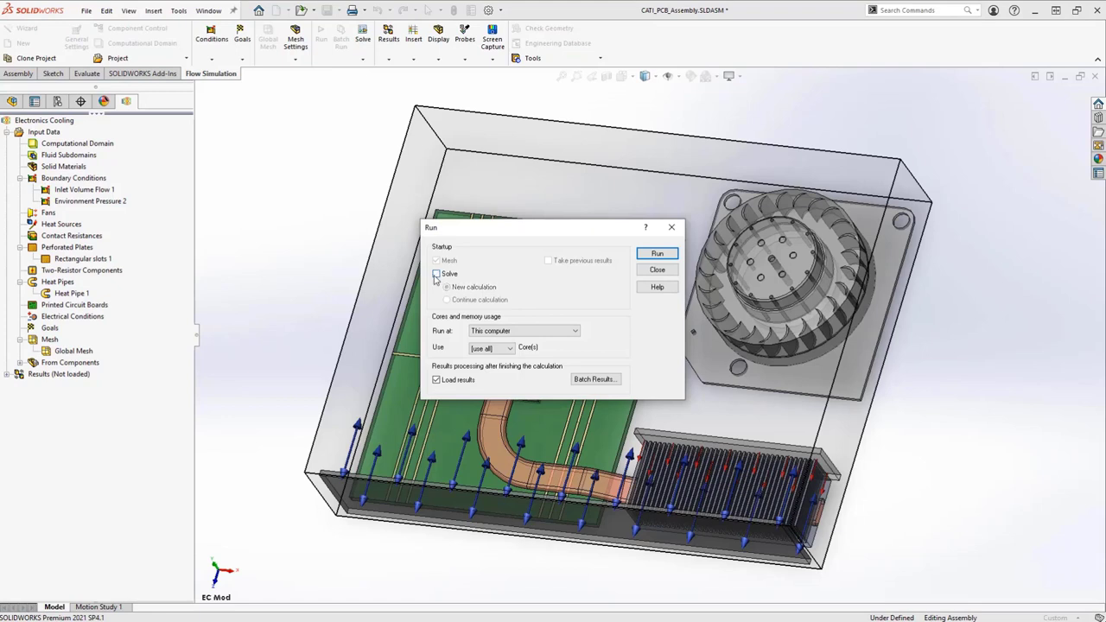
left_click(657, 254)
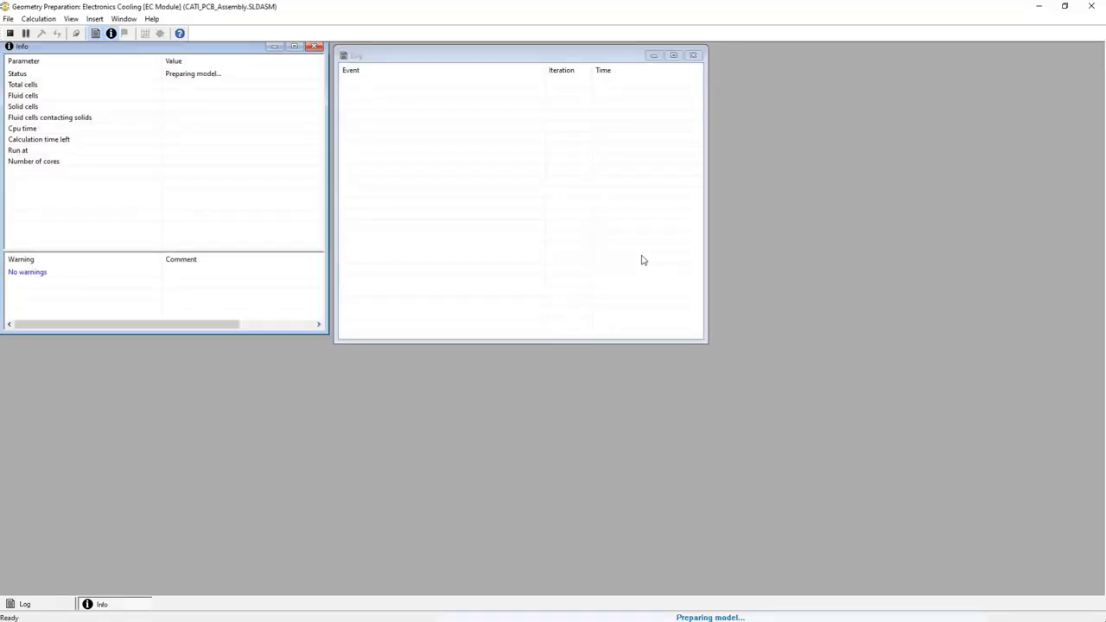
left_click(1065, 8)
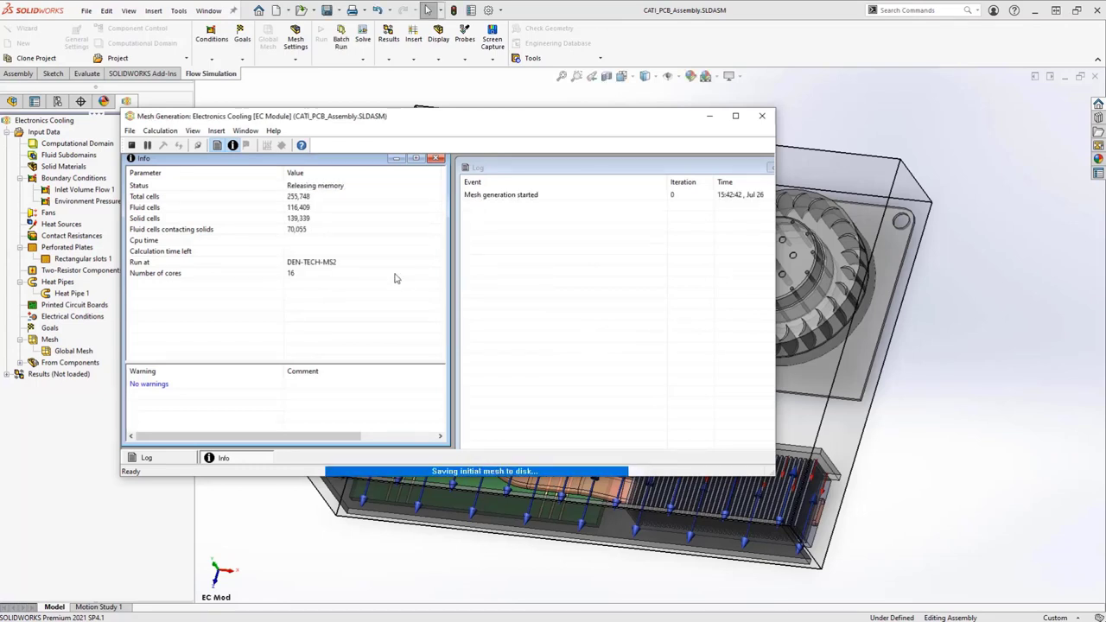
Close the mesh window and insert Cut Plot 1 on the Front plane showing the mesh.
left_click(763, 119)
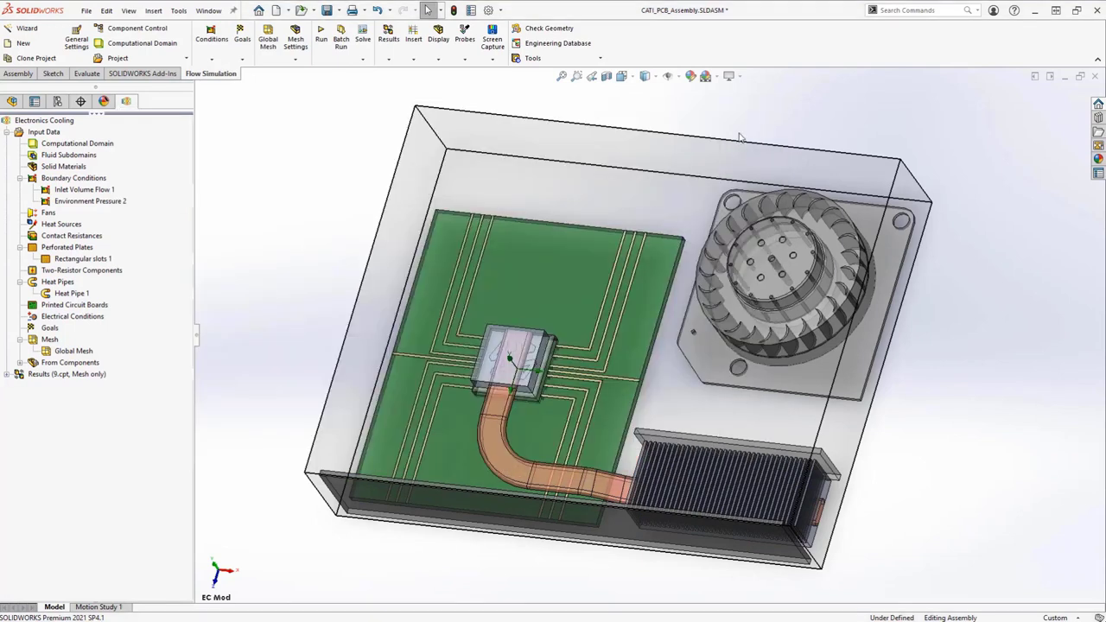
left_click(7, 374)
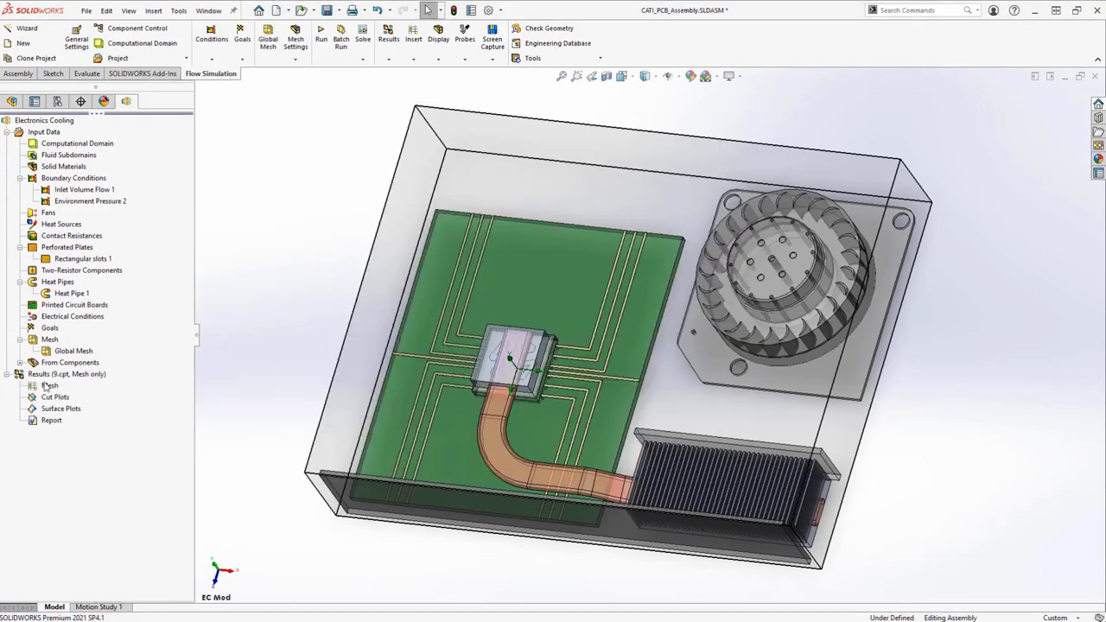
right_click(52, 397)
left_click(78, 405)
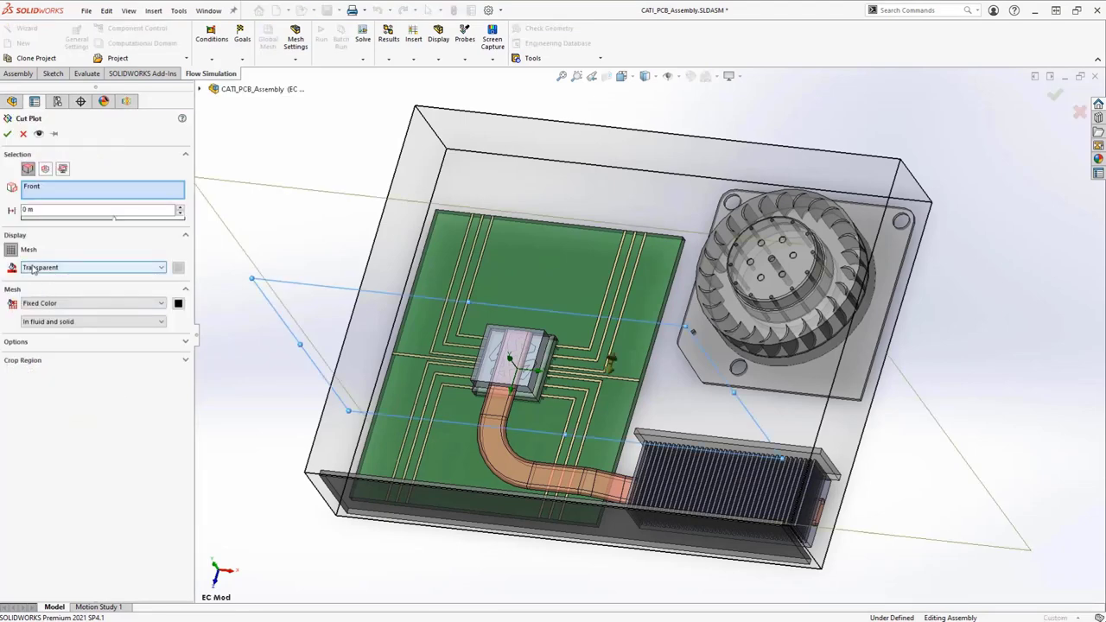
left_click(6, 133)
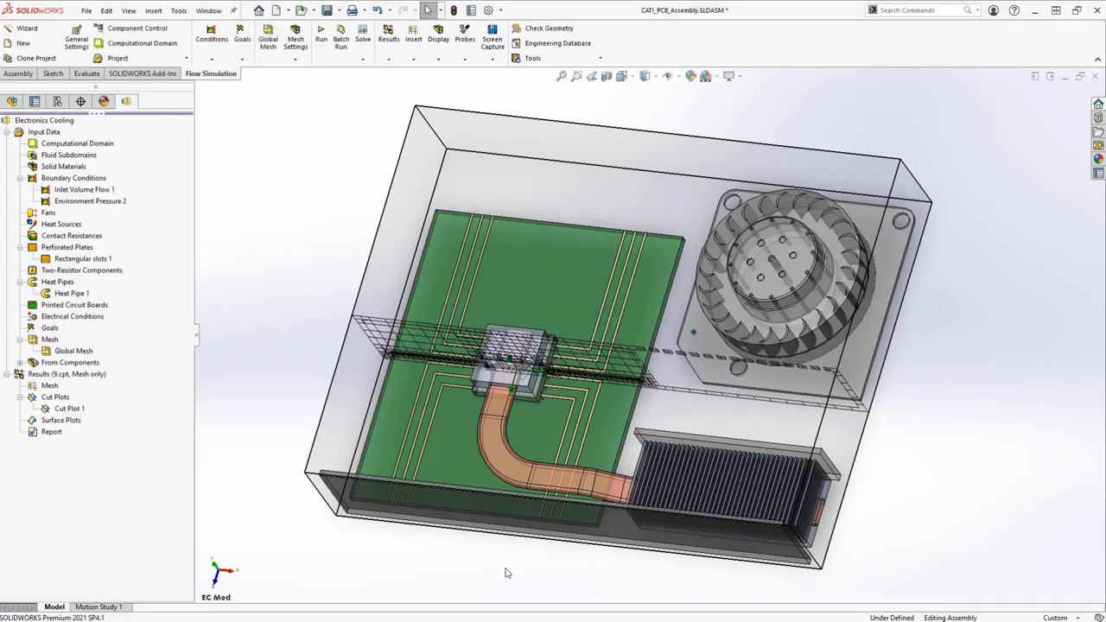
middle_click_drag(503, 562, 683, 423)
scroll(684, 419, "down", 3)
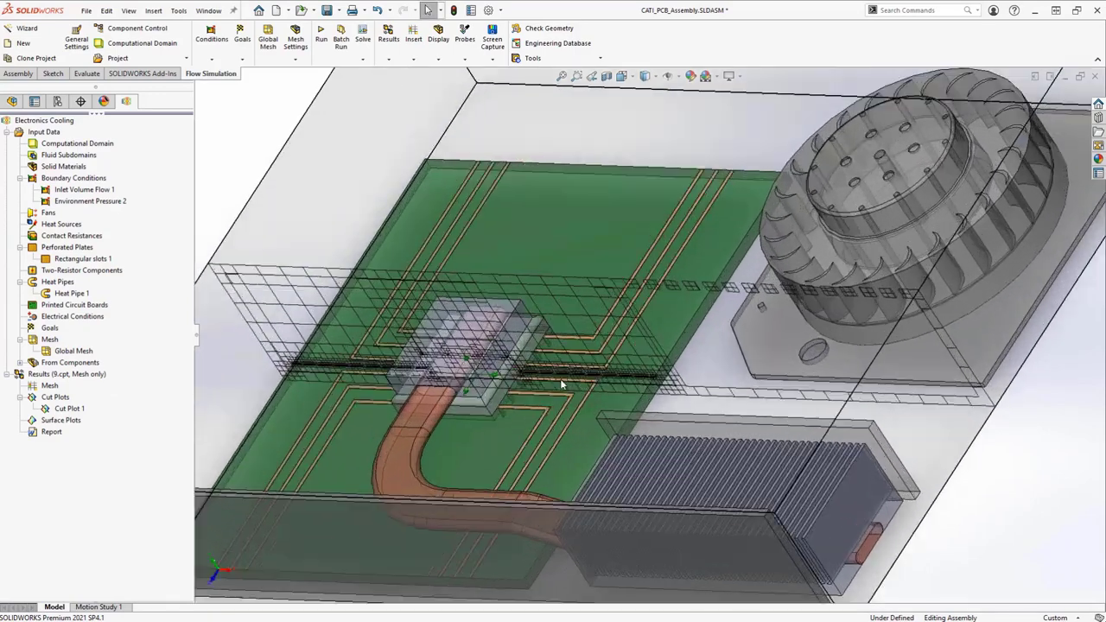
scroll(578, 367, "down", 3)
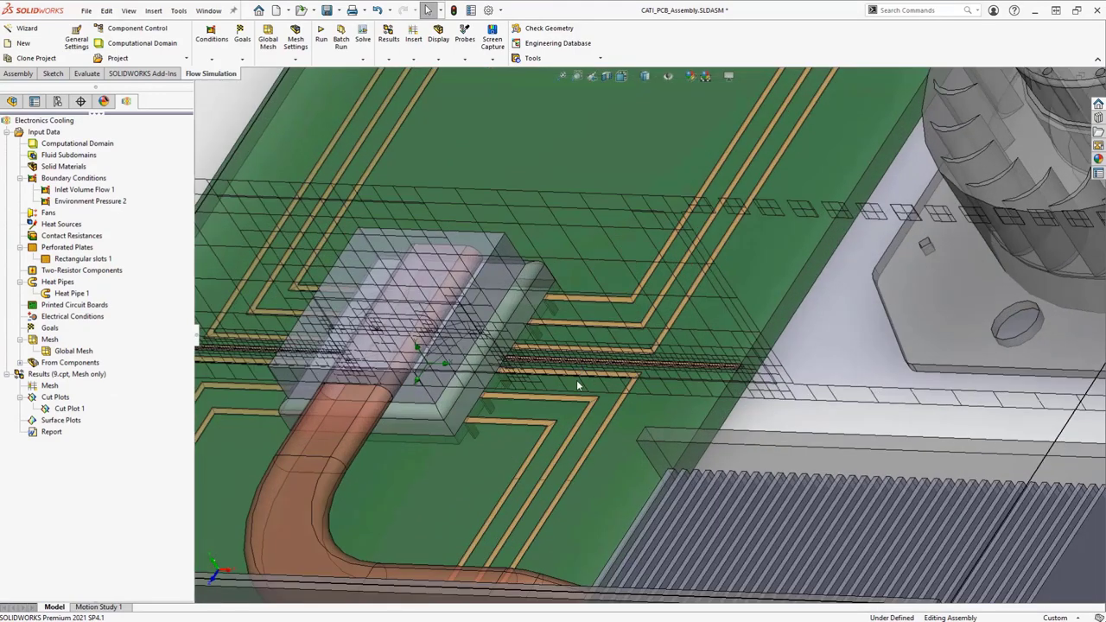
scroll(577, 385, "down", 2)
scroll(577, 363, "down", 2)
scroll(578, 350, "down", 2)
scroll(579, 349, "down", 2)
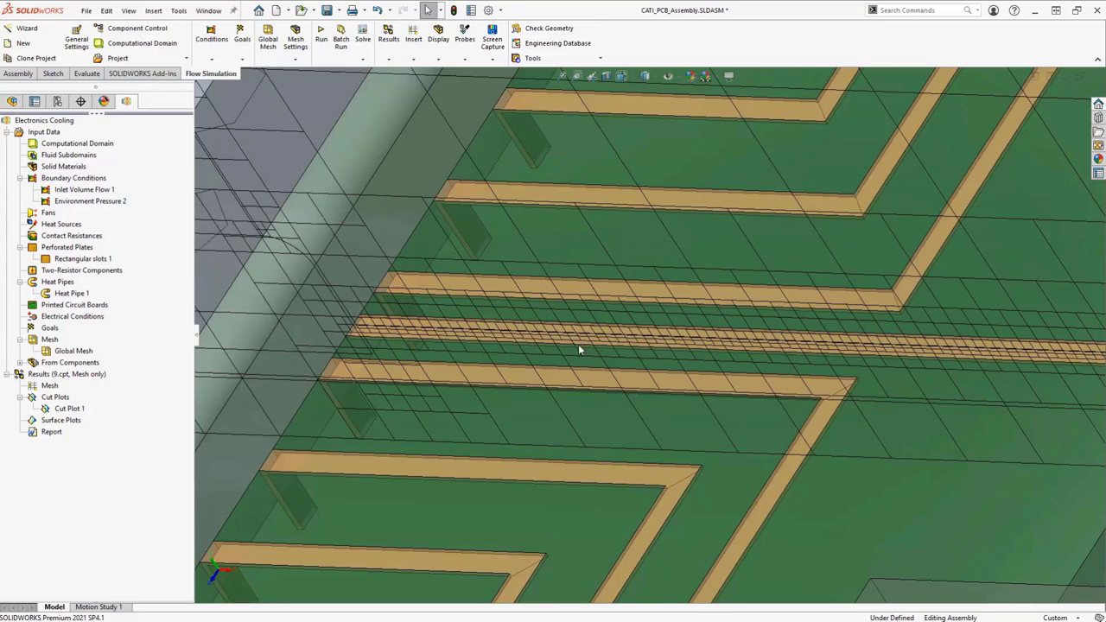
scroll(578, 350, "up", 2)
scroll(578, 361, "up", 2)
scroll(578, 361, "up", 2)
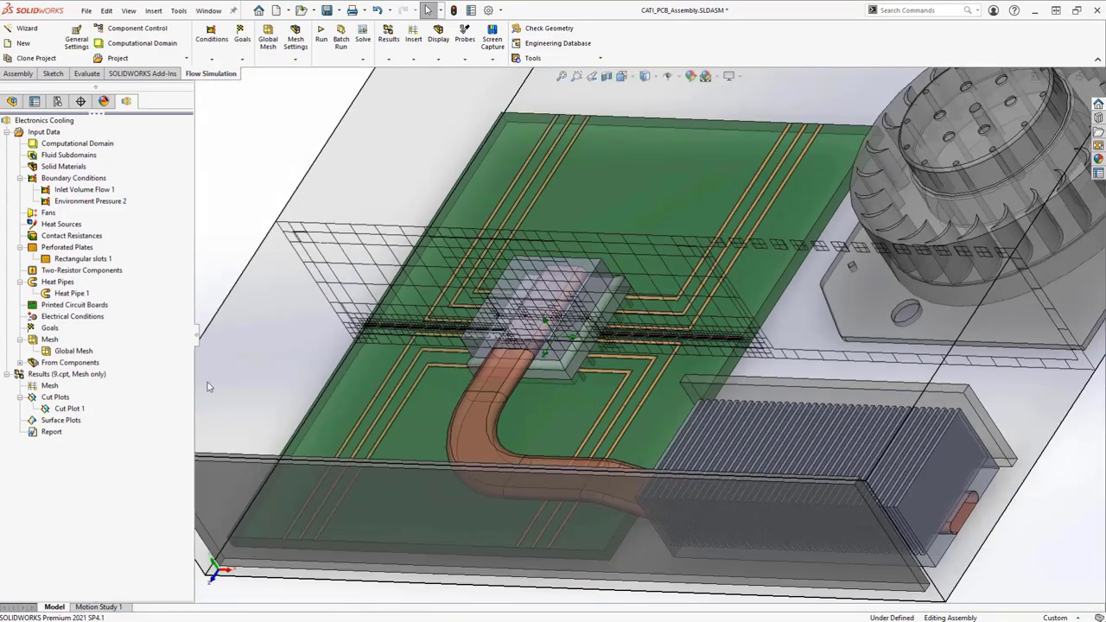
Drag Cut Plot 1's plane down through the heat sink and inspect the fin mesh.
left_click(66, 409)
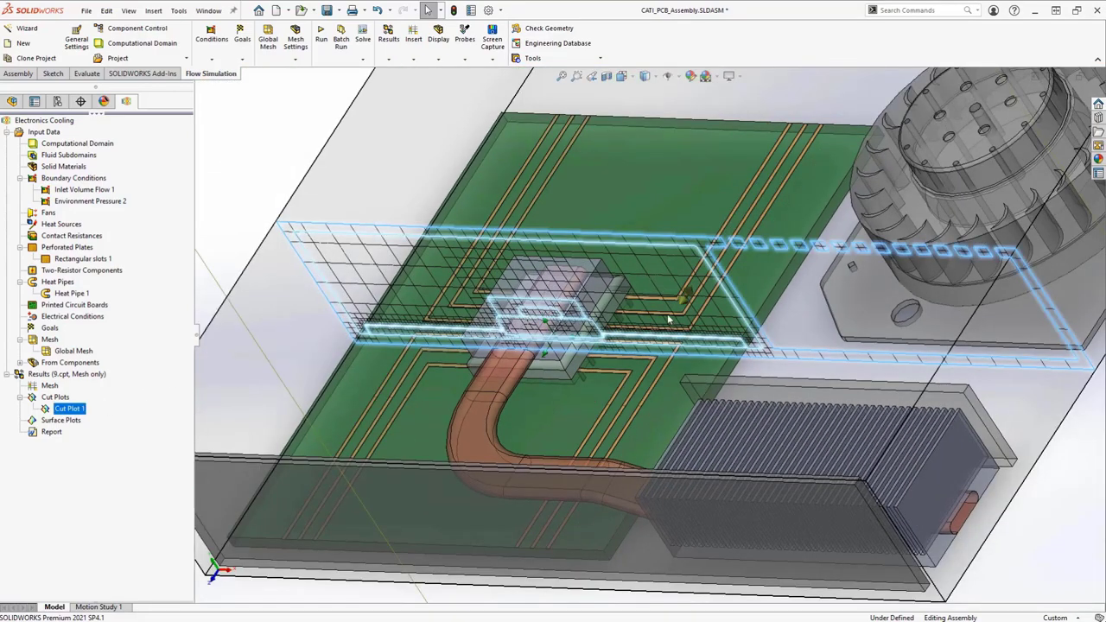
mouse_move(683, 304)
left_mouse_down()
mouse_move(643, 432)
mouse_move(628, 539)
left_mouse_up()
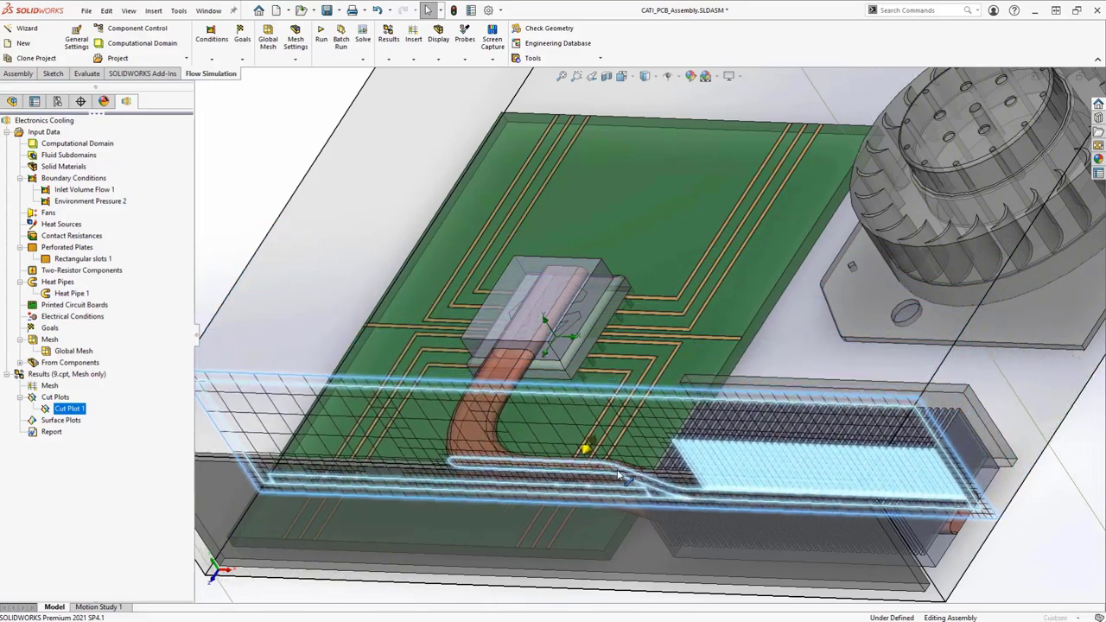
middle_click_drag(627, 533, 737, 460)
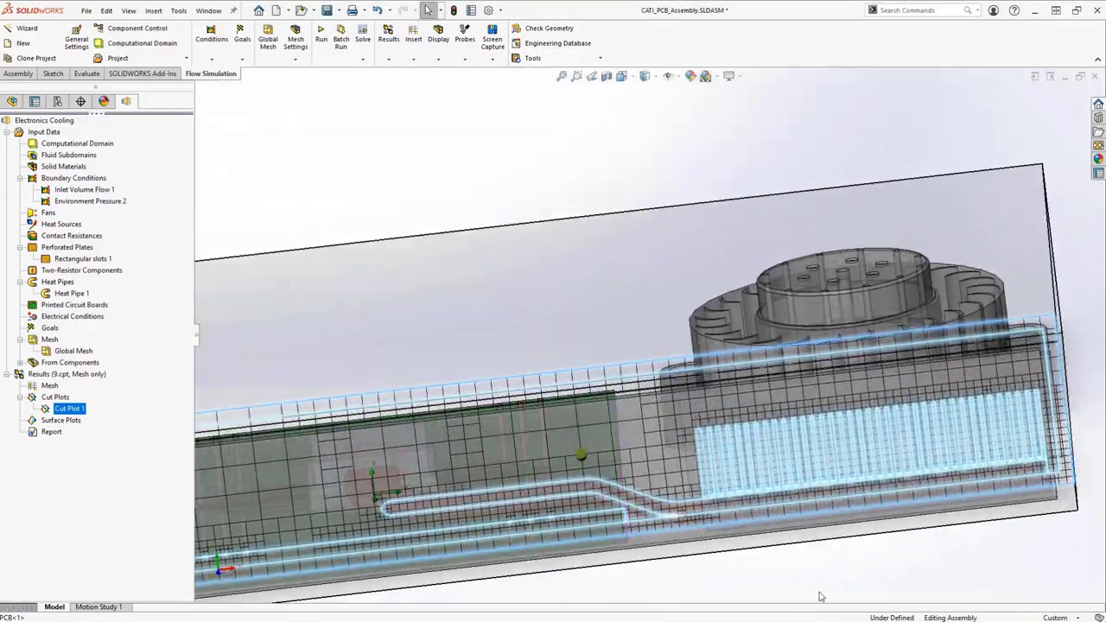
scroll(737, 460, "down", 3)
scroll(722, 432, "down", 2)
scroll(704, 402, "down", 2)
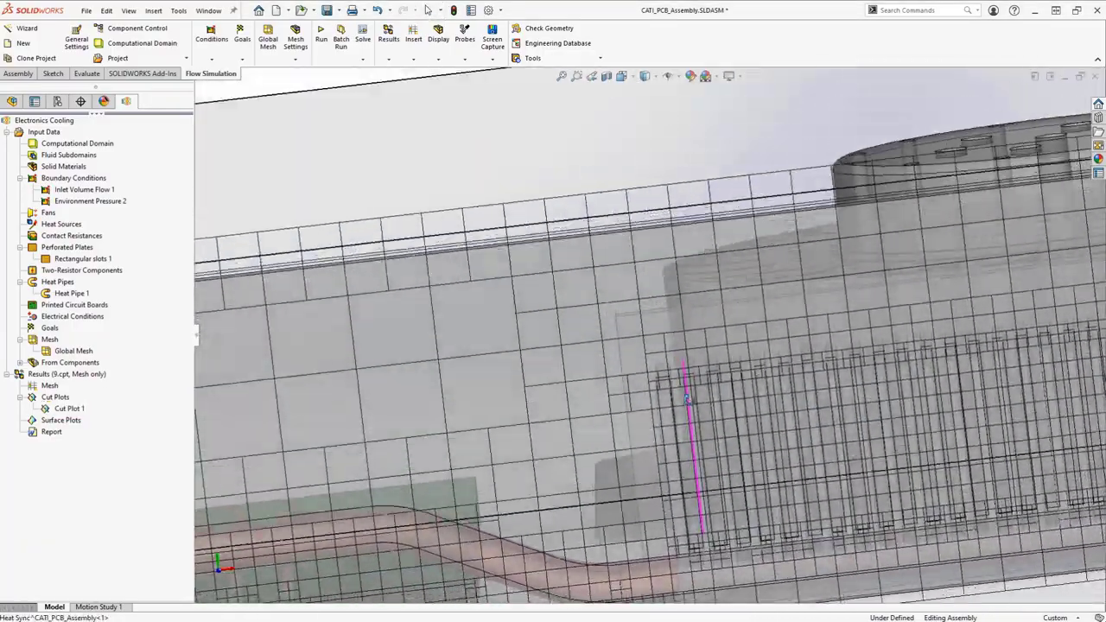
scroll(688, 374, "down", 2)
middle_click_drag(688, 375, 678, 403)
scroll(678, 404, "up", 4)
scroll(639, 440, "up", 2)
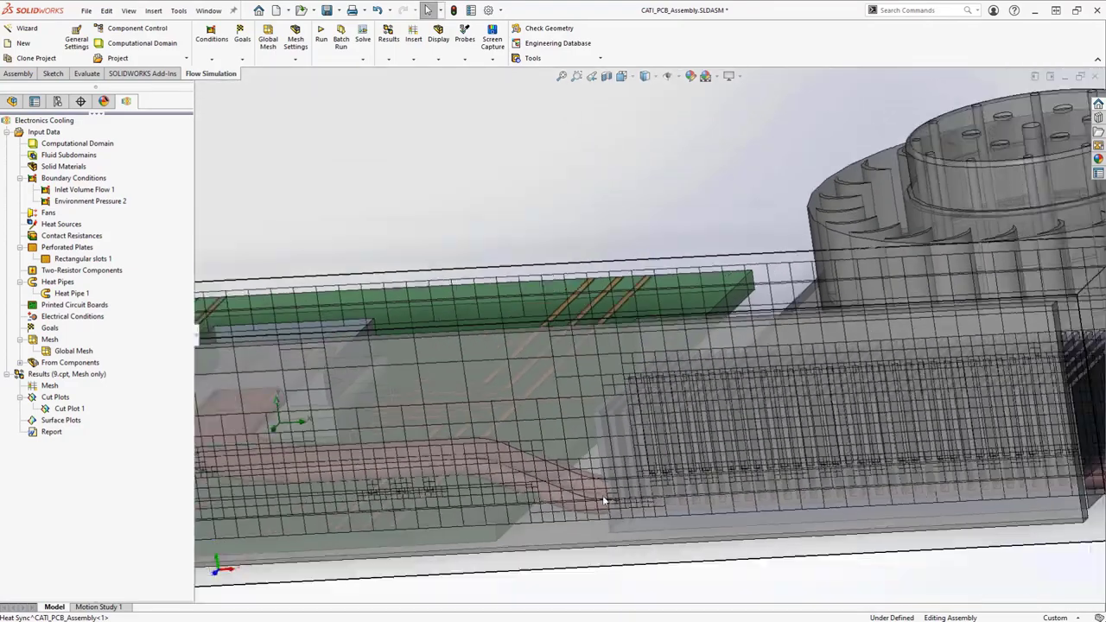
scroll(600, 481, "up", 2)
middle_click_drag(601, 481, 584, 498)
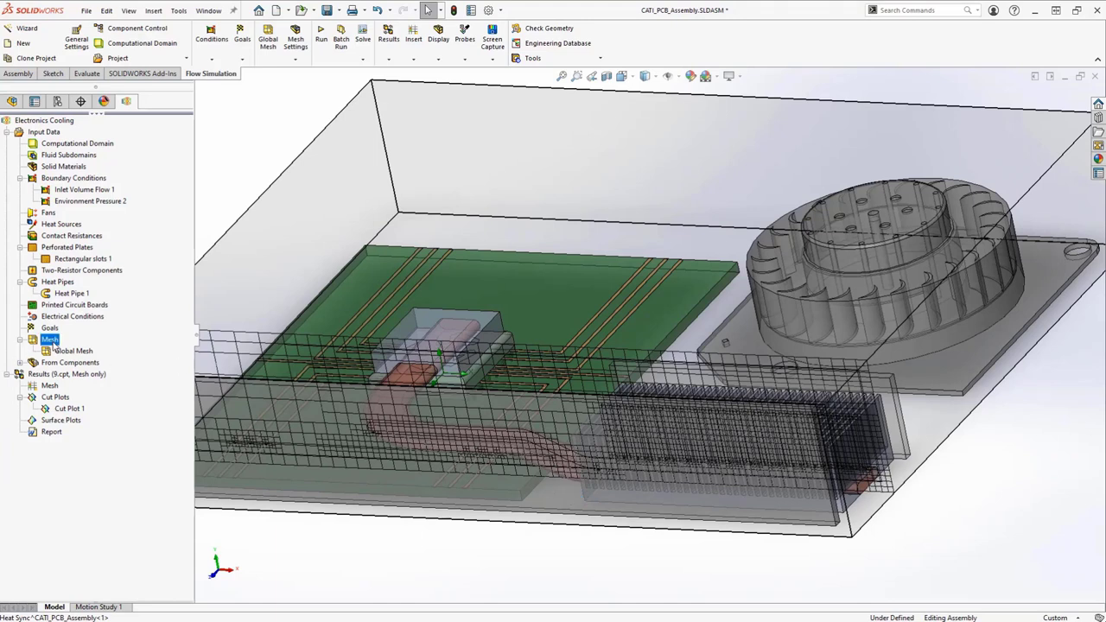
Add Local Mesh 2 on the Heat Sync component with refinement levels raised to 5.
right_click(51, 340)
left_click(511, 485)
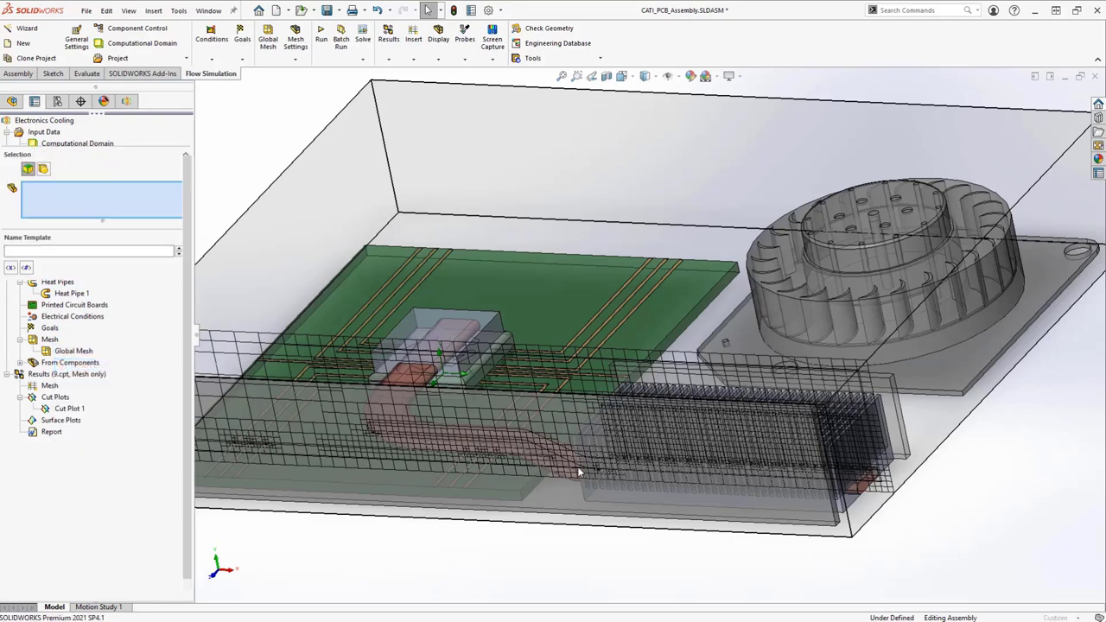
middle_click_drag(511, 485, 575, 495)
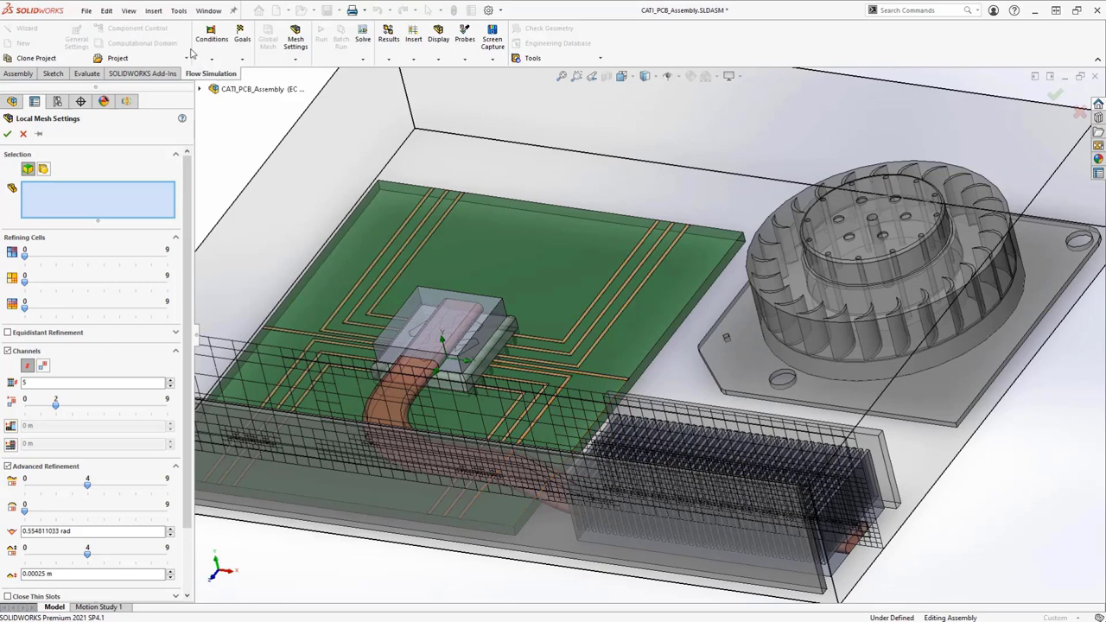
left_click(200, 90)
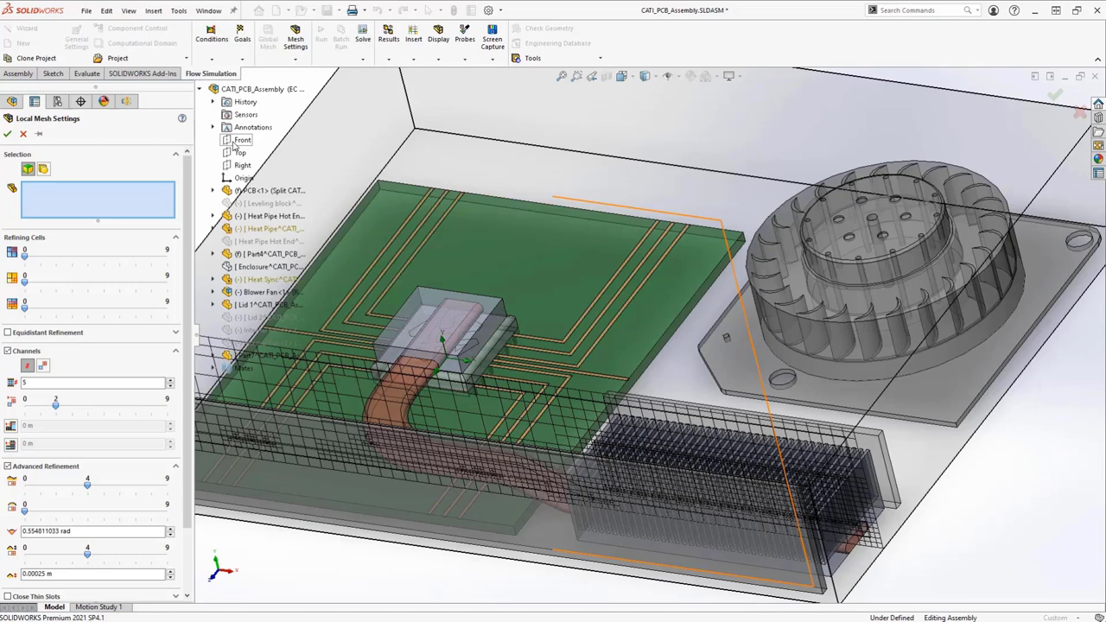
key("ctrl+Up")
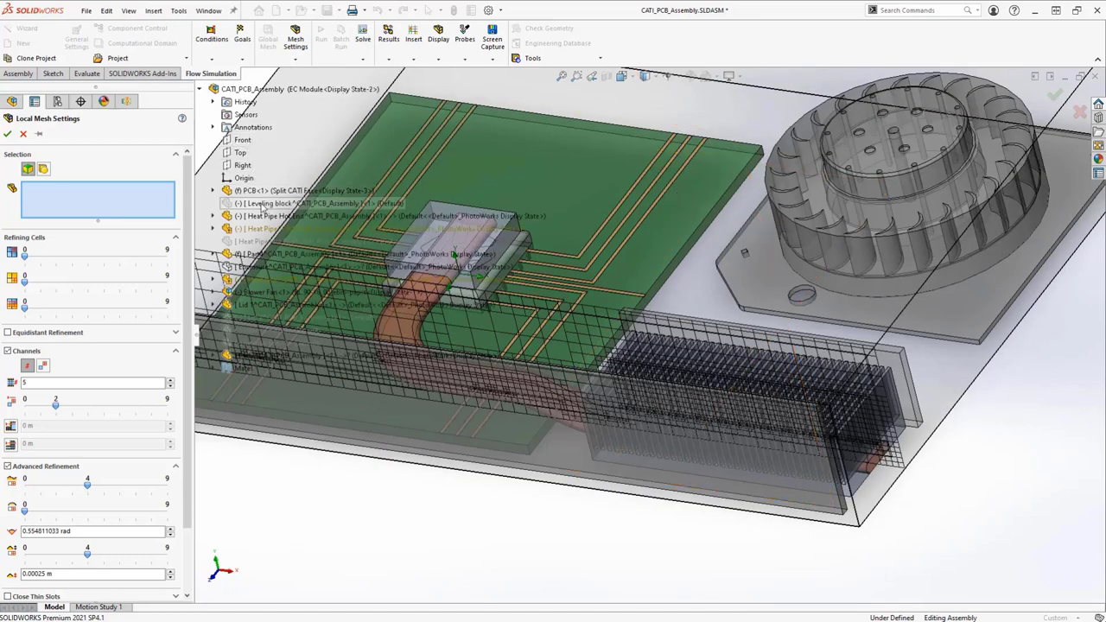
key("f")
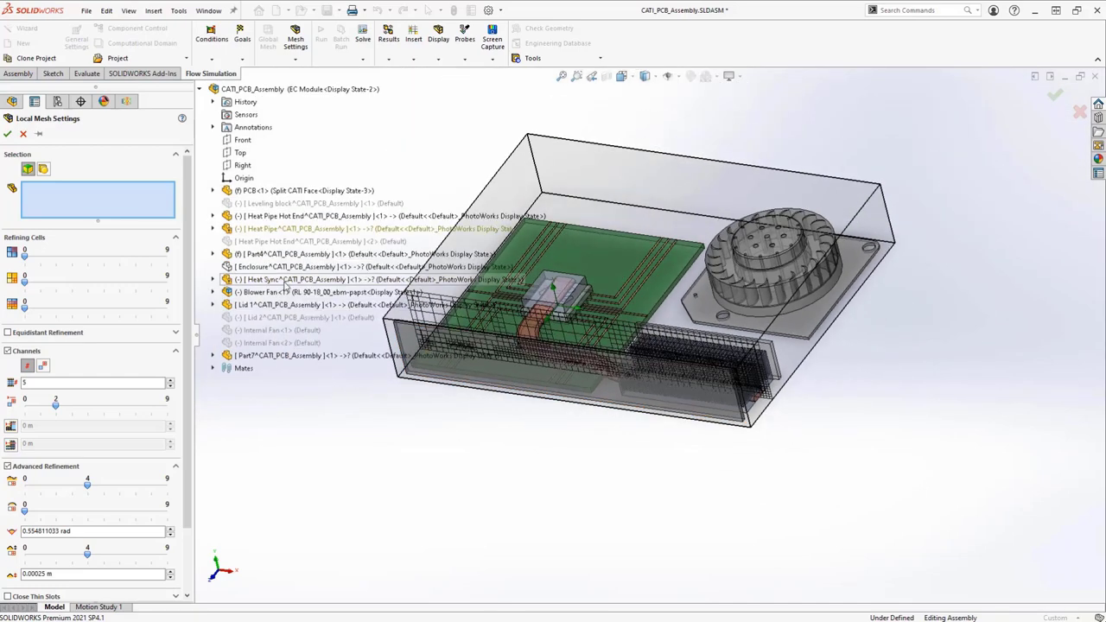
left_click(275, 280)
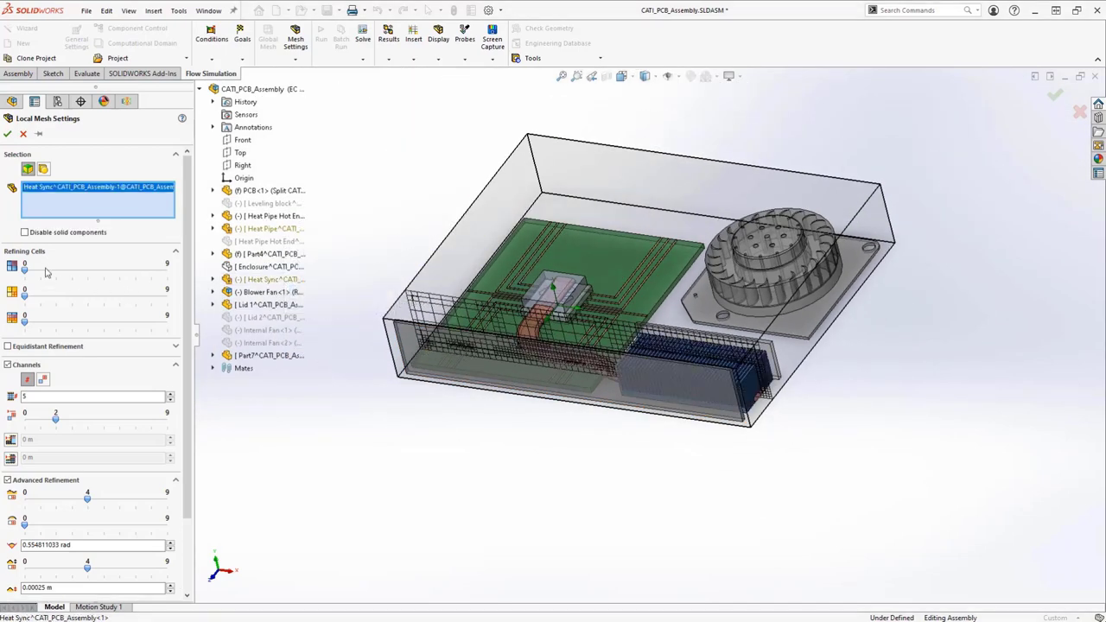
left_click(55, 271)
left_click_drag(53, 273, 104, 272)
left_click_drag(26, 322, 89, 322)
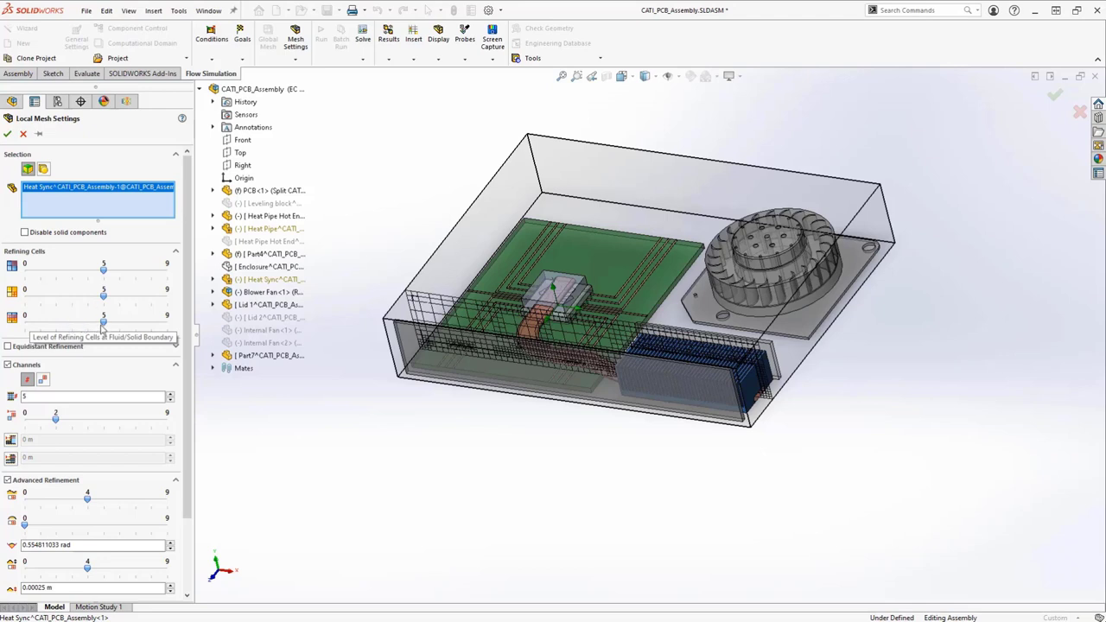
left_click(7, 136)
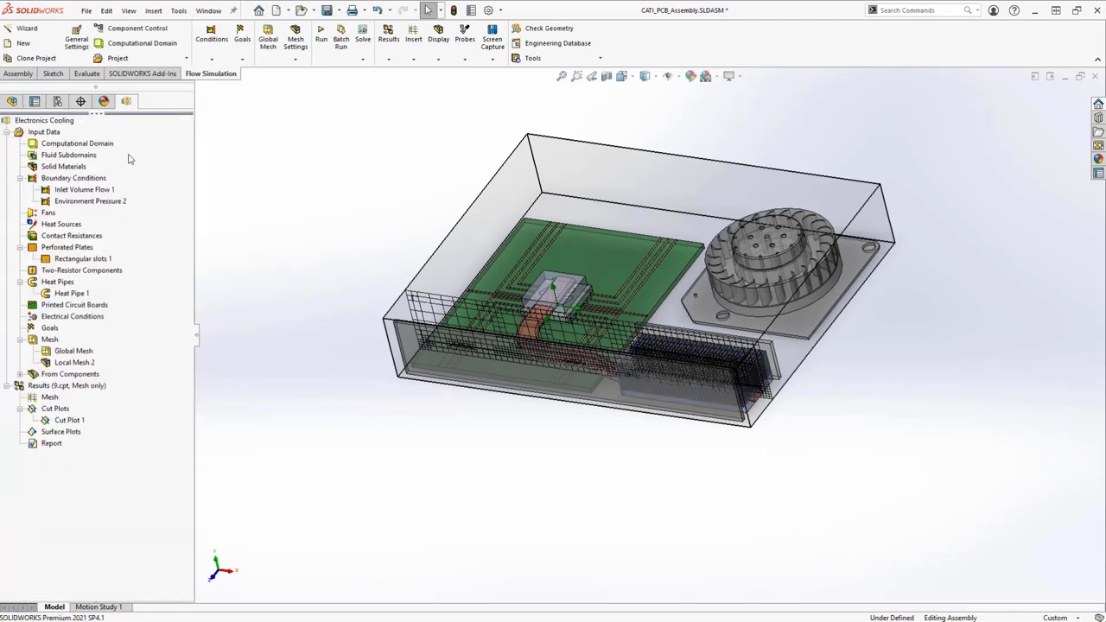
Regenerate the refined mesh with Solve turned off.
left_click(321, 39)
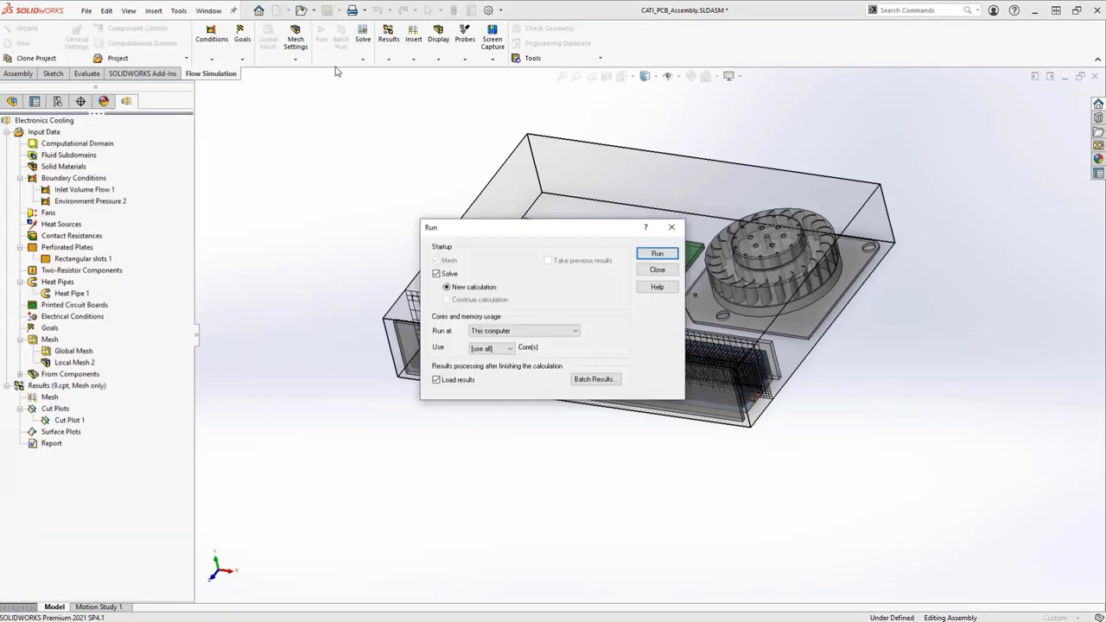
left_click(436, 274)
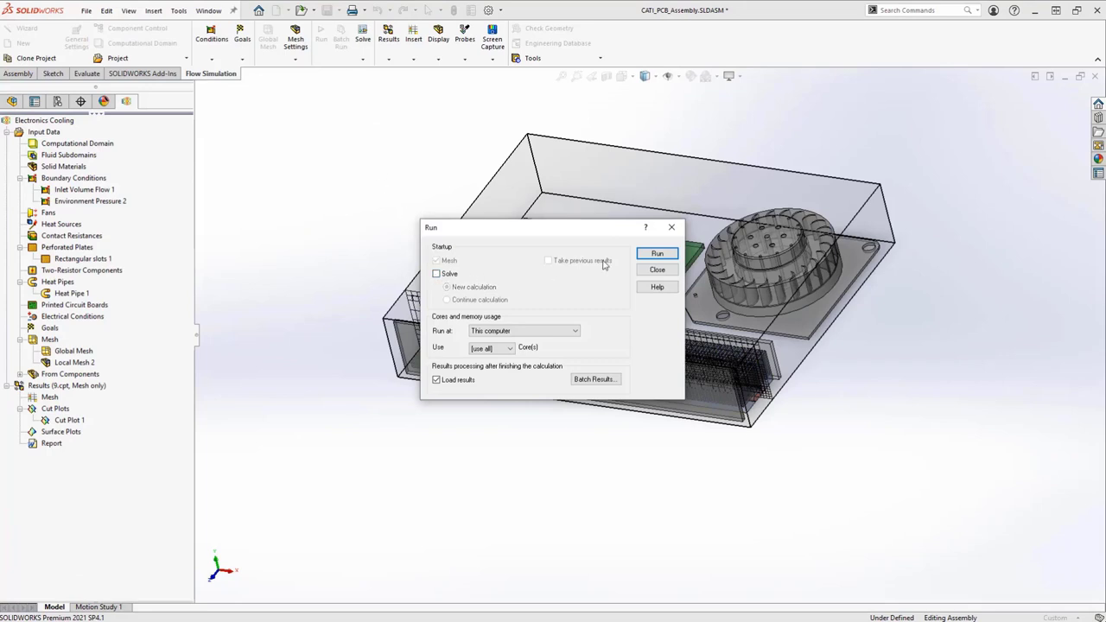
left_click(656, 253)
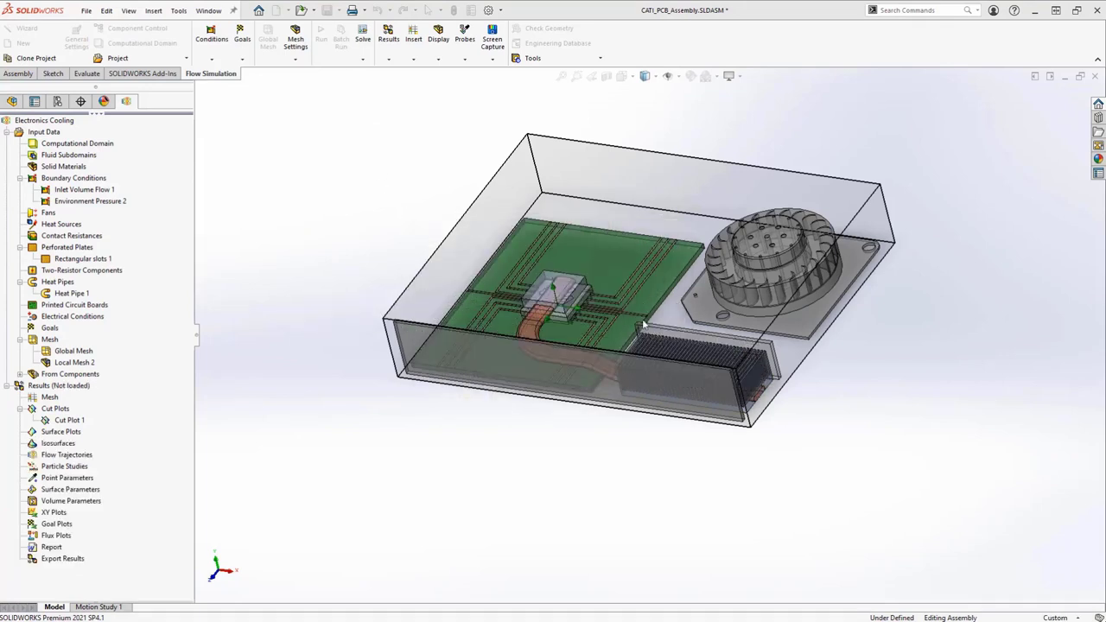
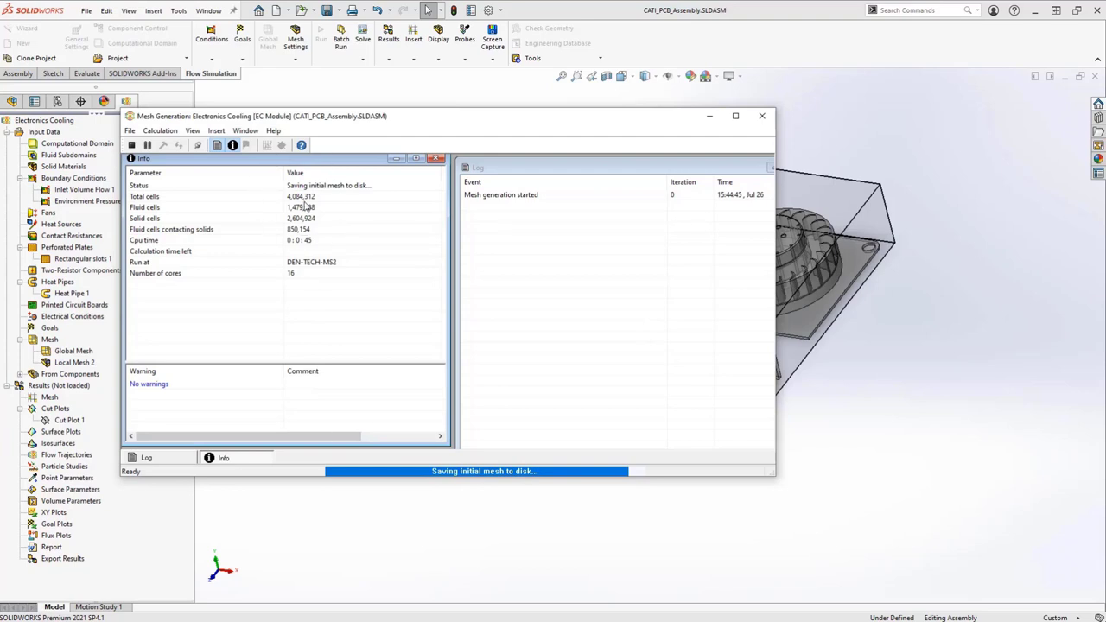
Decline stopping the mesh run so generation finishes with 4,084,312 cells.
left_click(762, 116)
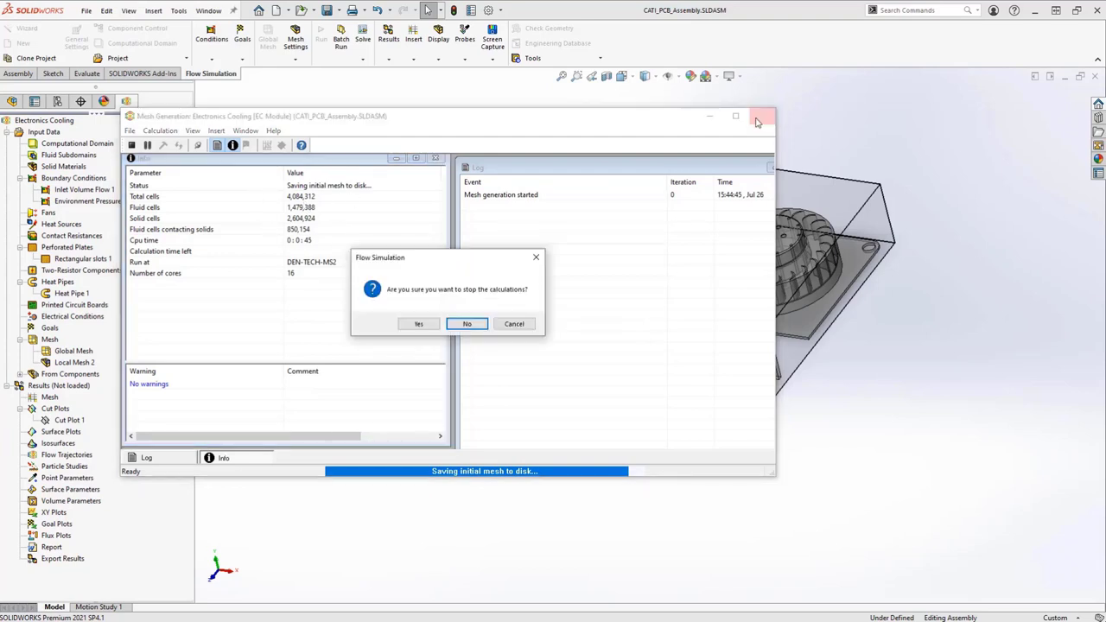
left_click(467, 324)
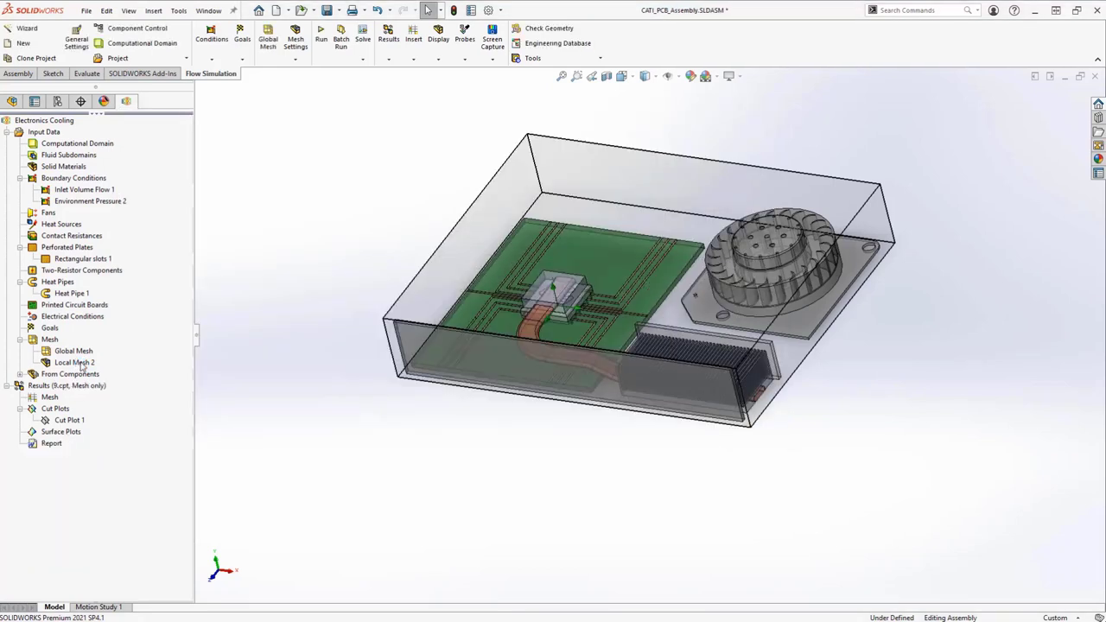
Show Cut Plot 1 and orbit to a near-front view of the enclosure.
right_click(60, 419)
left_click(108, 444)
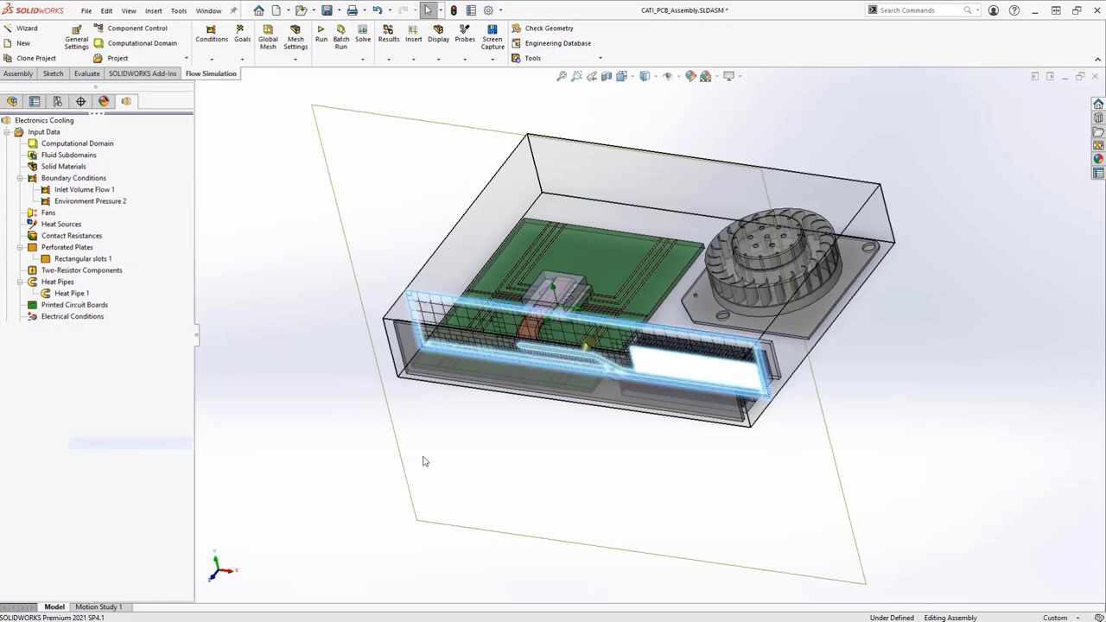
left_click(620, 462)
middle_click_drag(671, 457, 709, 300)
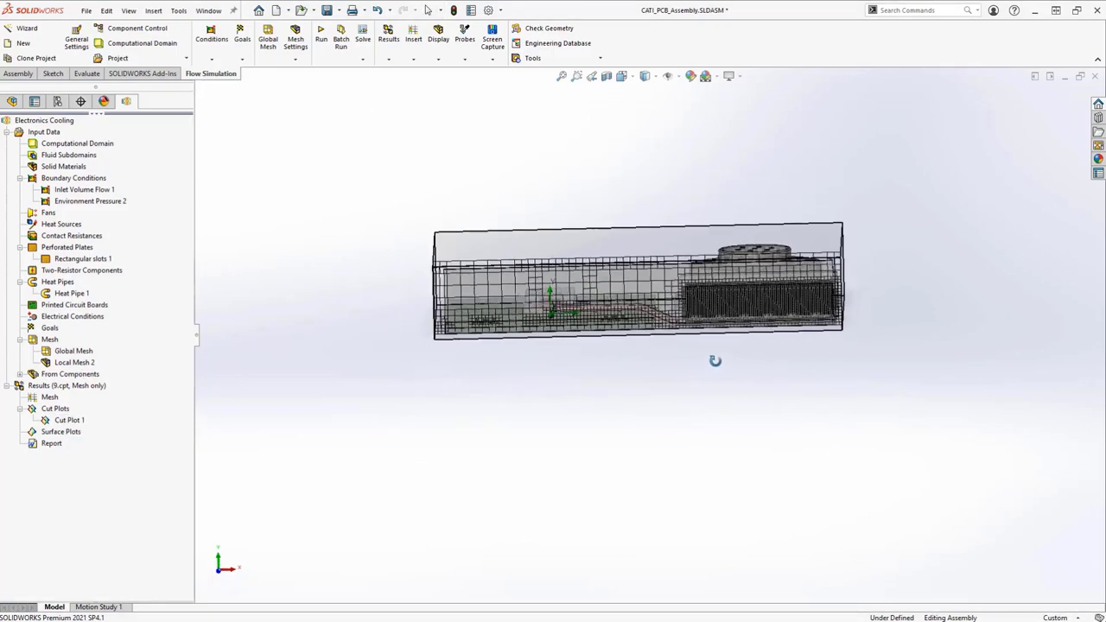
Zoom into the heat-sink fins to check their dense mesh, then bring up Local Mesh 2's options.
scroll(709, 300, "down", 3)
scroll(674, 316, "down", 3)
scroll(609, 260, "down", 2)
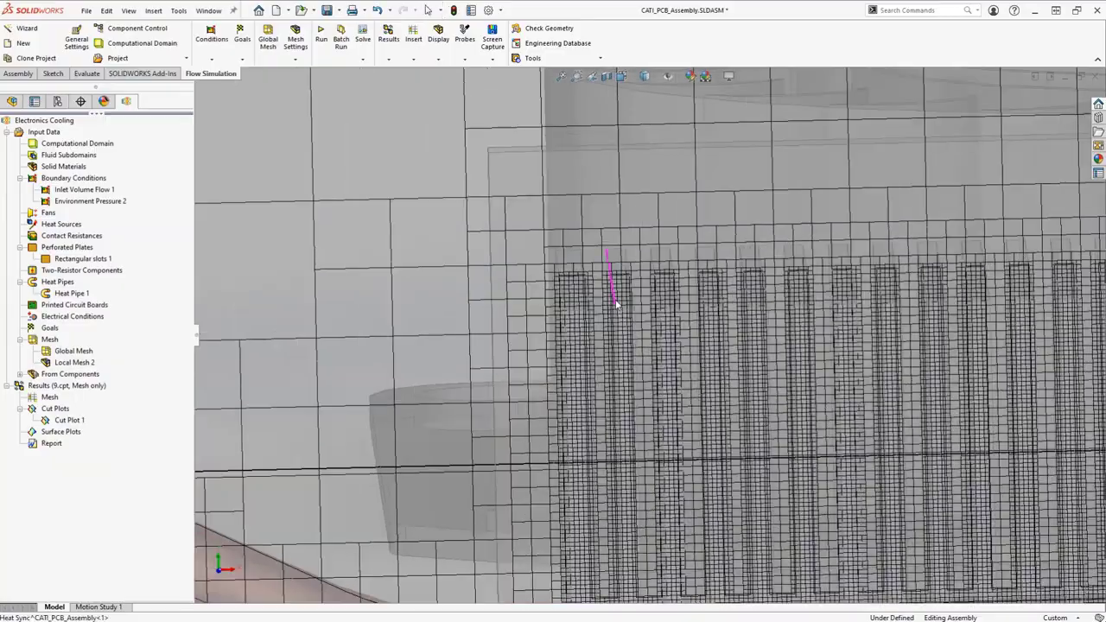
scroll(612, 292, "down", 1)
middle_click_drag(612, 292, 589, 347)
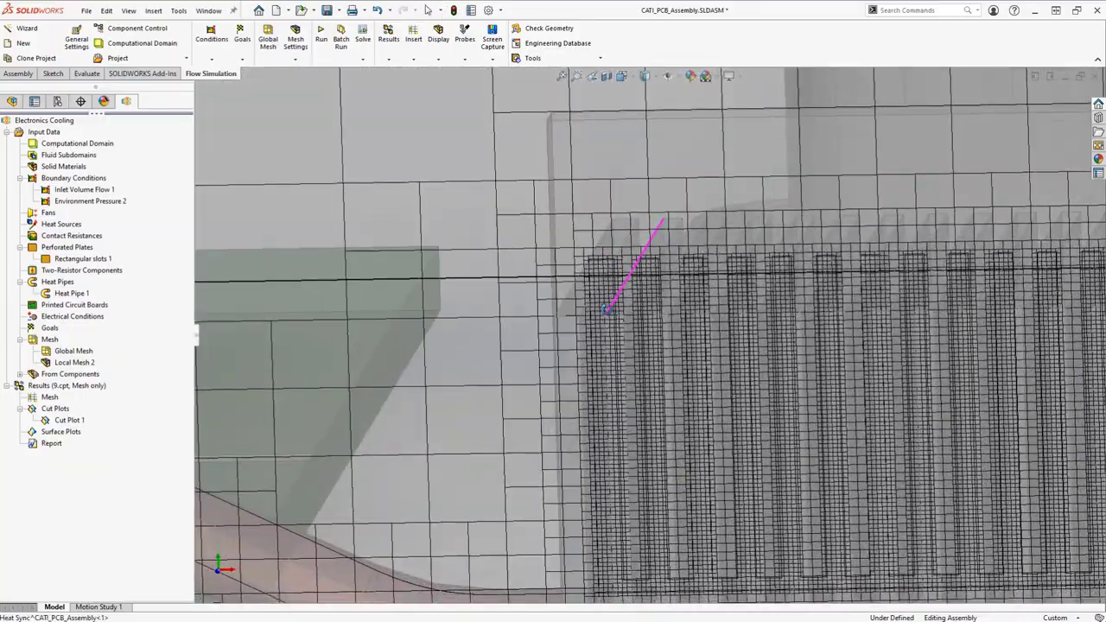
scroll(589, 347, "up", 3)
scroll(370, 361, "up", 3)
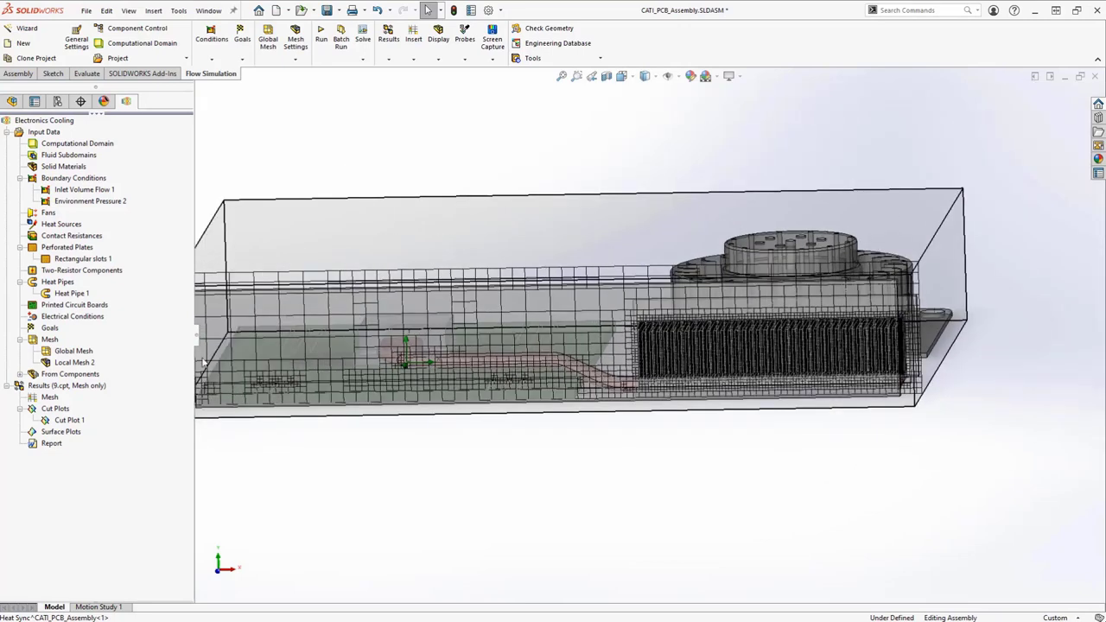
right_click(76, 364)
Lower Local Mesh 2's fluid/solid boundary refinement to level 4, then view isometric.
left_click(164, 366)
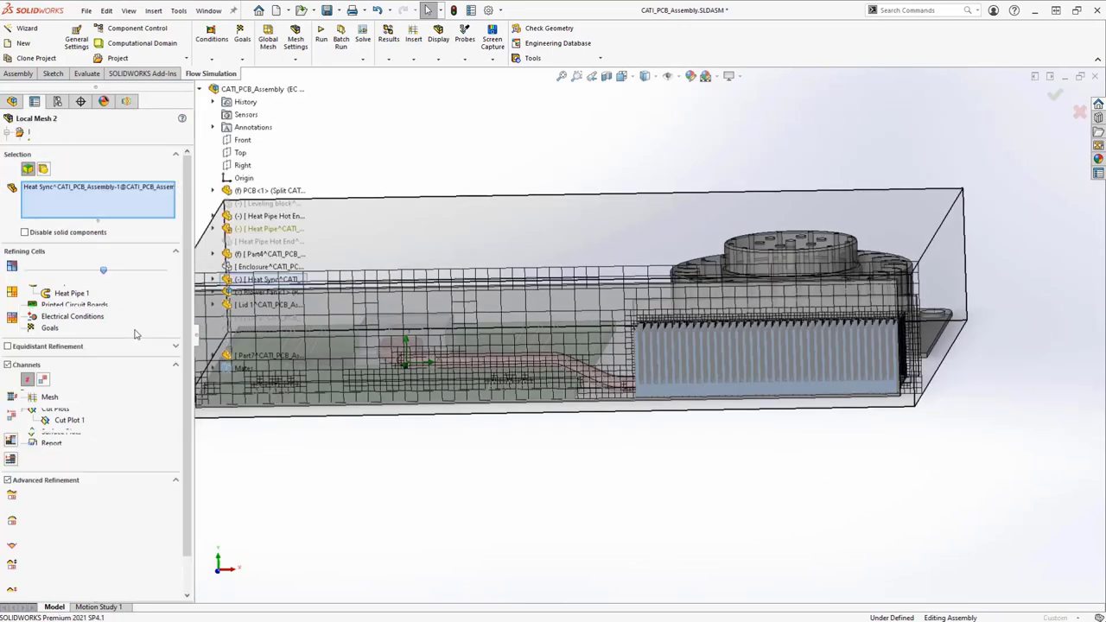
mouse_move(103, 326)
left_mouse_down()
mouse_move(87, 327)
mouse_move(72, 295)
mouse_move(92, 276)
left_mouse_up()
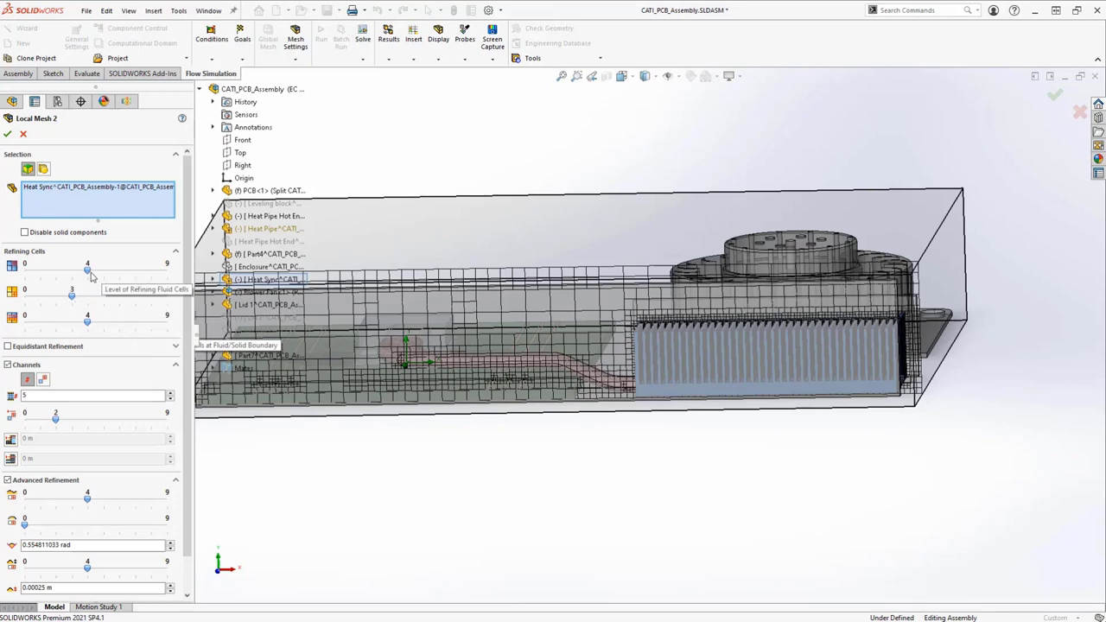
left_click(6, 135)
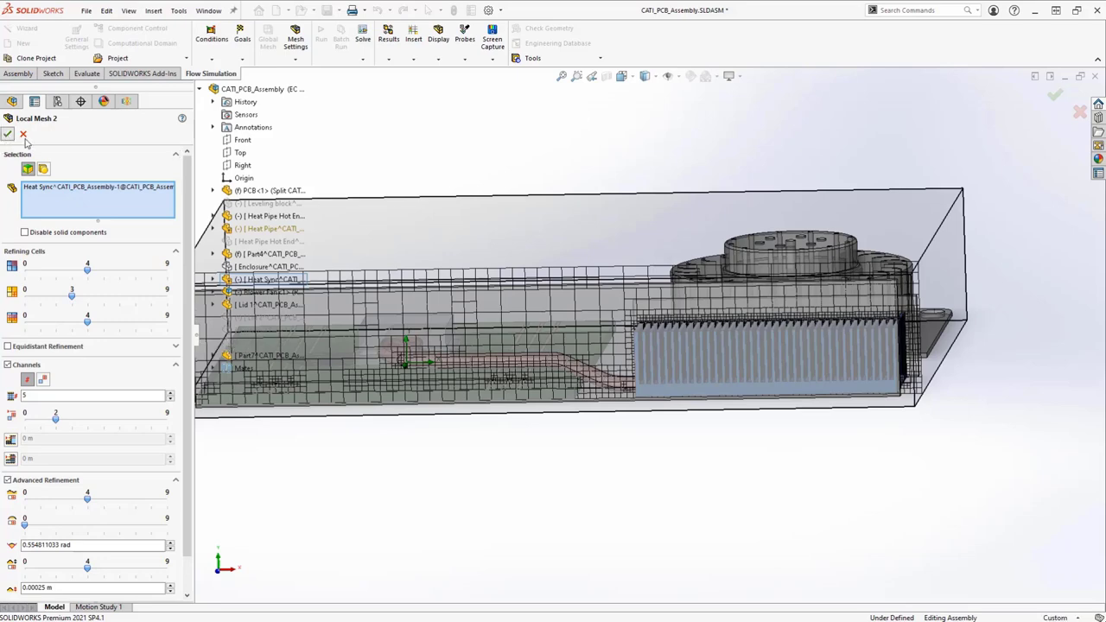
key("ctrl+7")
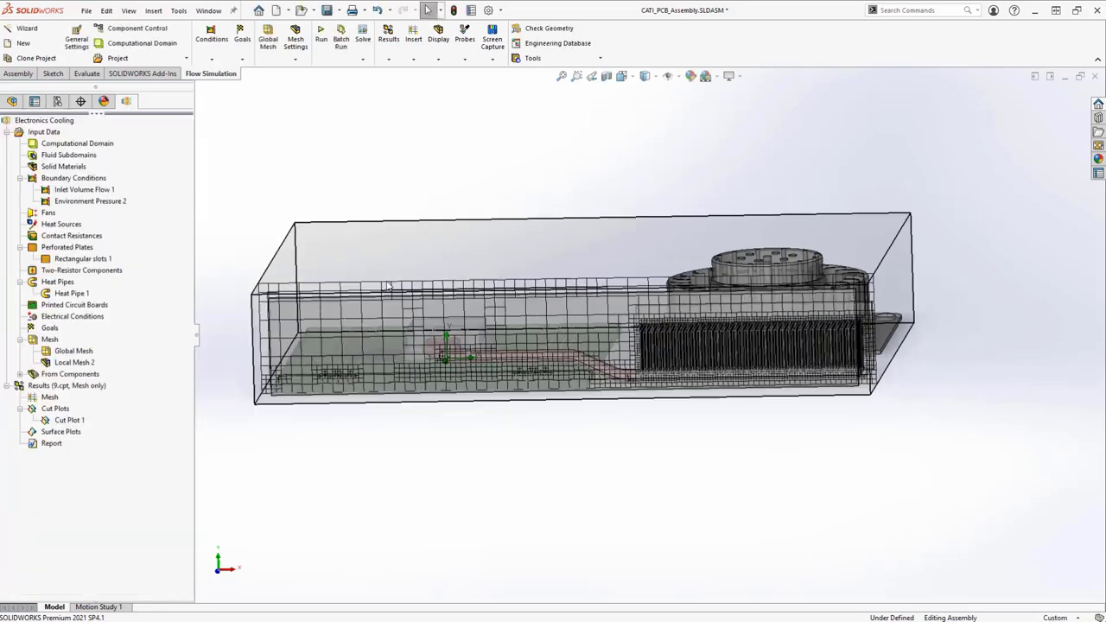
Run a mesh-only calculation with Solve unchecked, producing 817,884 cells.
left_click(321, 36)
left_click(436, 274)
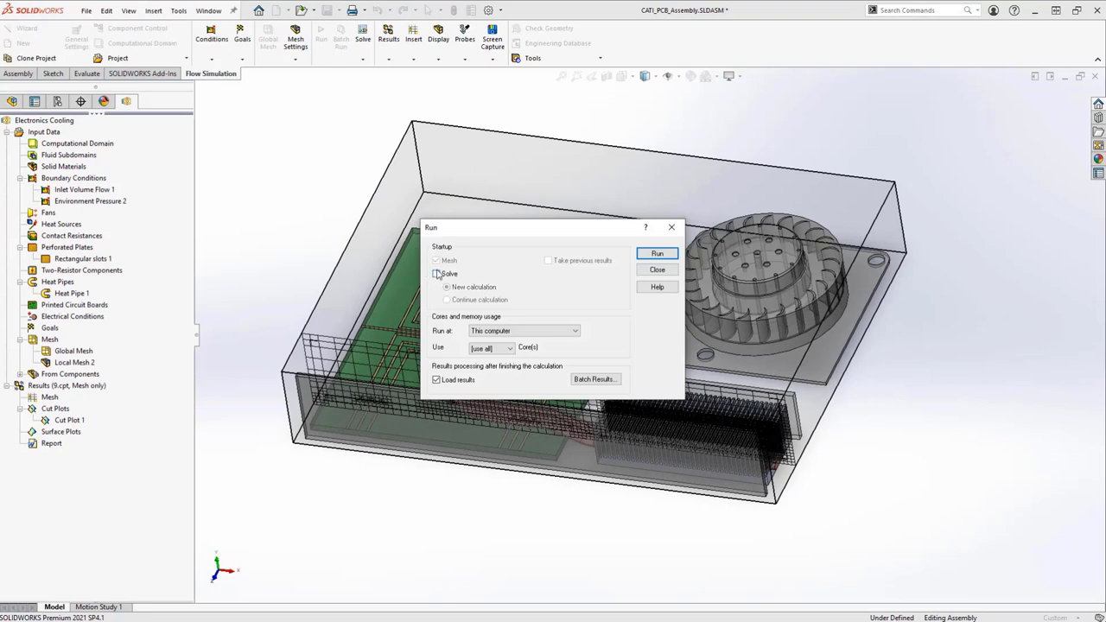
left_click(657, 254)
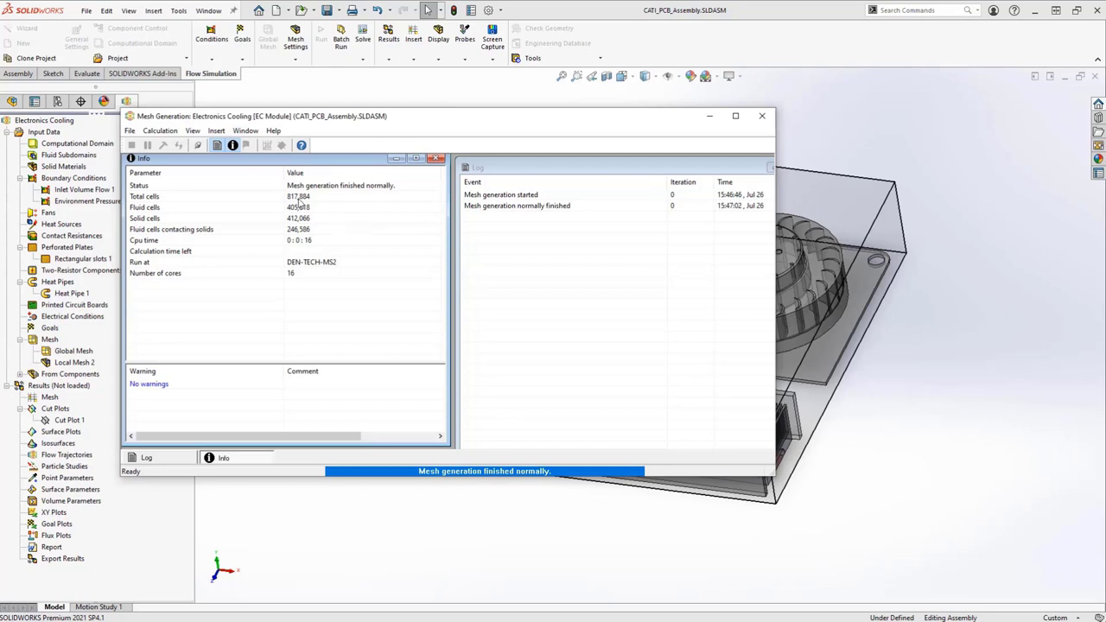
left_click(761, 118)
Show Cut Plot 1 and zoom in on the now-coarser heat-sink fin mesh.
right_click(83, 420)
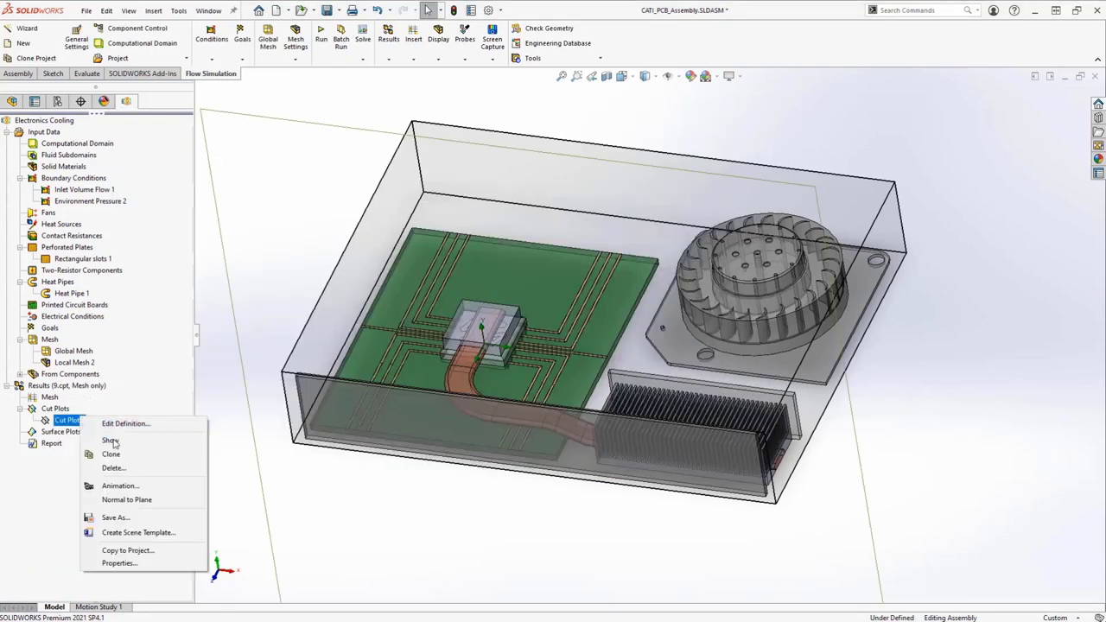
left_click(181, 442)
mouse_move(449, 531)
middle_mouse_down()
mouse_move(464, 499)
mouse_move(568, 391)
middle_mouse_up()
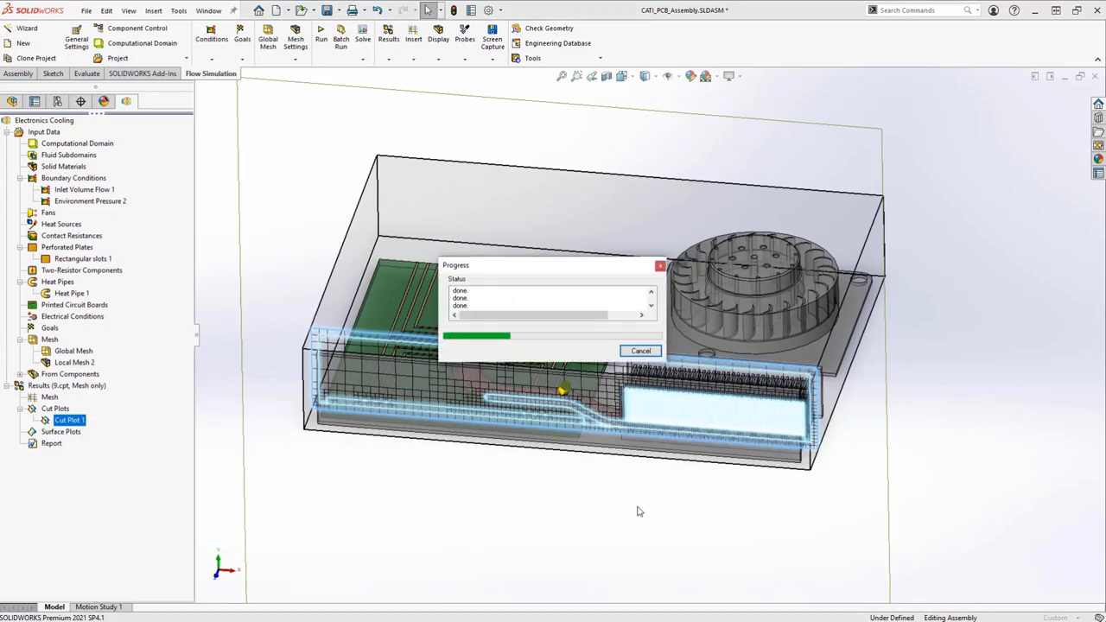
scroll(631, 387, "down", 5)
scroll(632, 387, "down", 2)
scroll(631, 387, "down", 2)
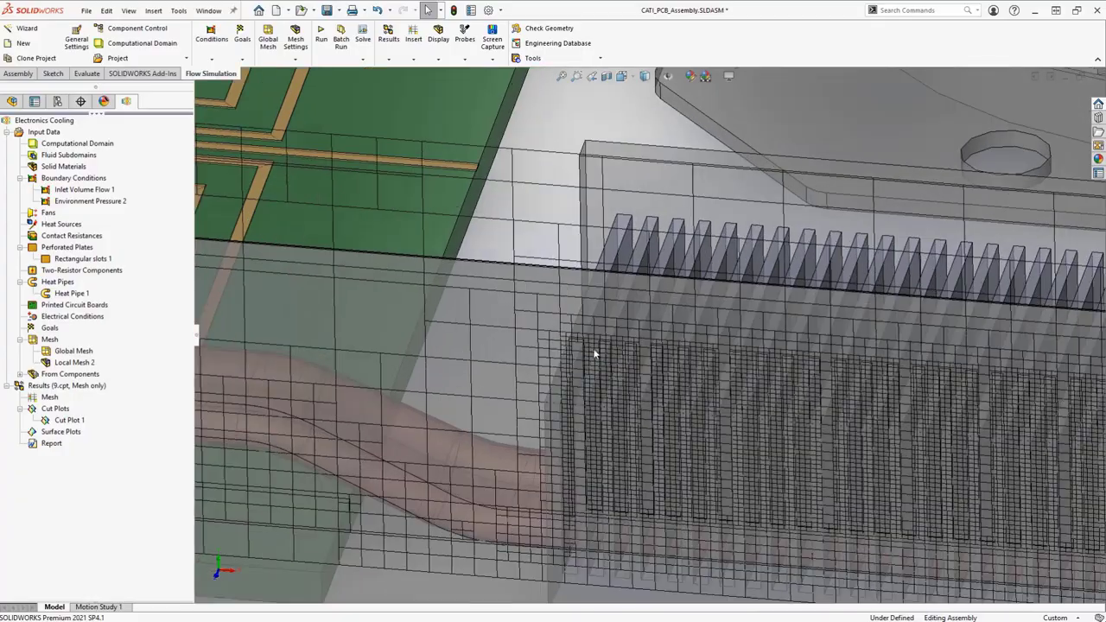
scroll(604, 355, "down", 2)
scroll(605, 355, "down", 2)
middle_click_drag(604, 355, 585, 367)
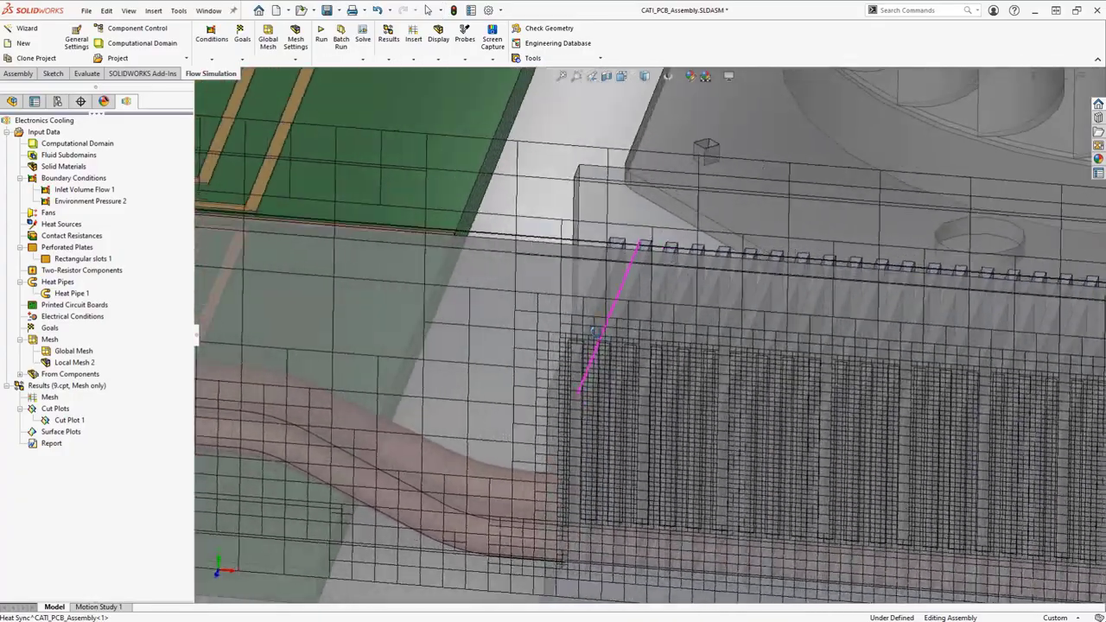
Zoom back out and return to the saved EC Mod view.
scroll(586, 365, "up", 3)
scroll(541, 331, "up", 2)
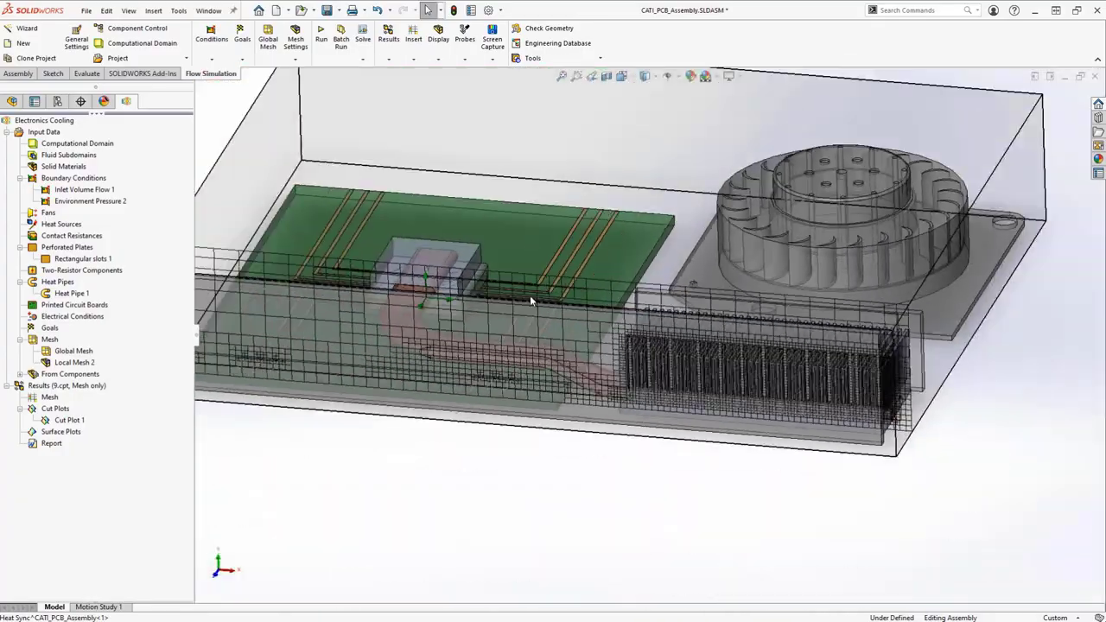
scroll(529, 295, "up", 2)
scroll(529, 294, "up", 2)
middle_click_drag(516, 324, 506, 324)
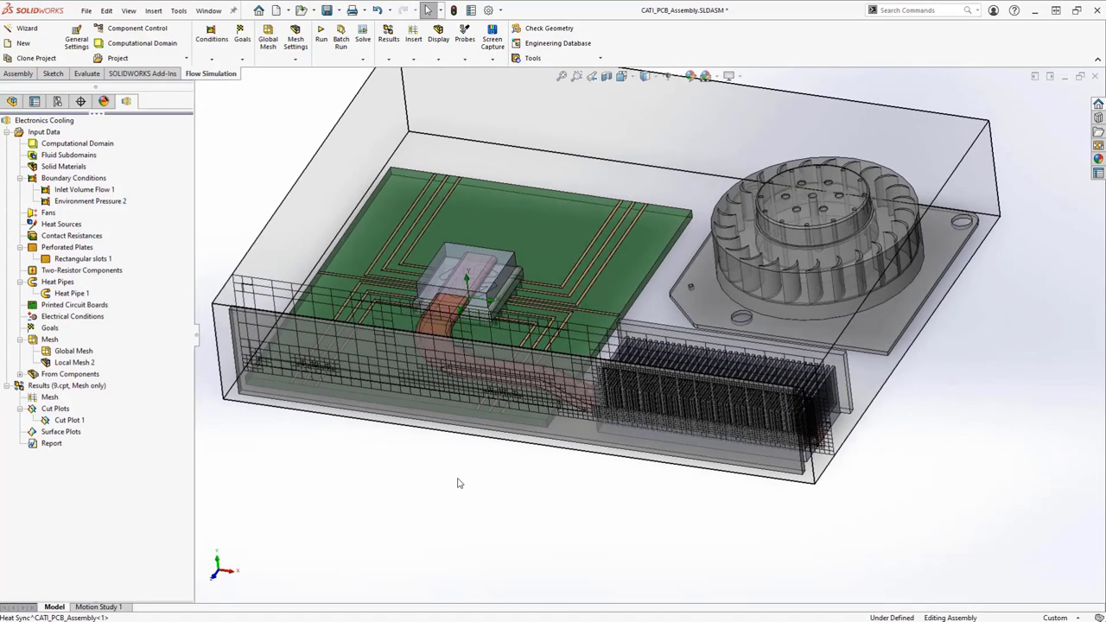
key("space")
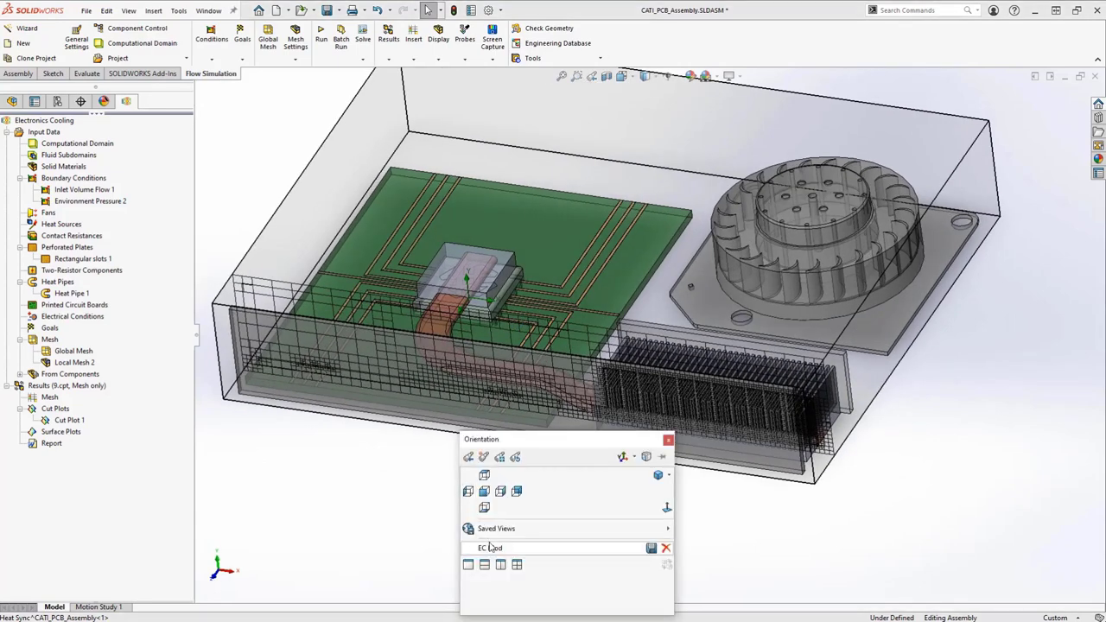
left_click(490, 548)
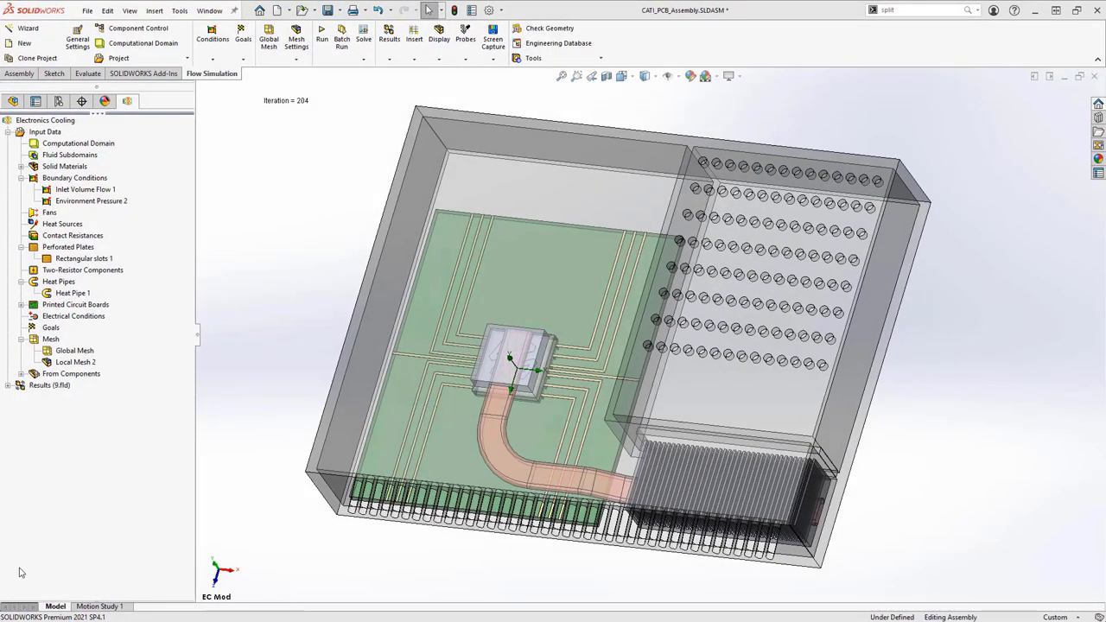
Insert a Front-plane Temperature contour cut plot spanning 18.13–76.65 °C.
left_click(9, 386)
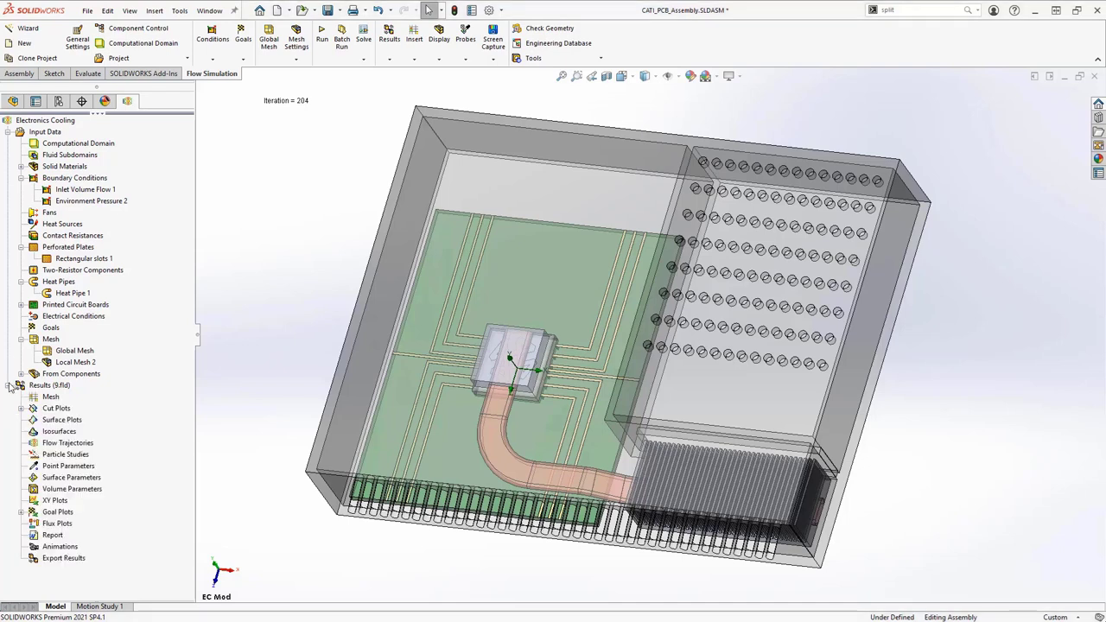
right_click(74, 413)
left_click(89, 419)
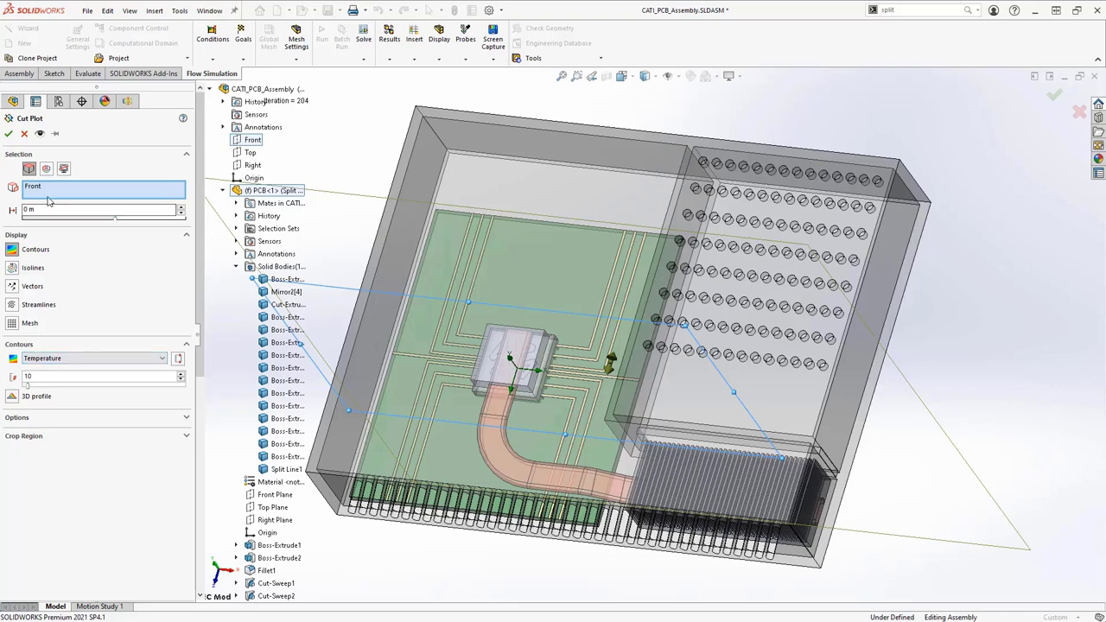
left_click(8, 133)
key("space")
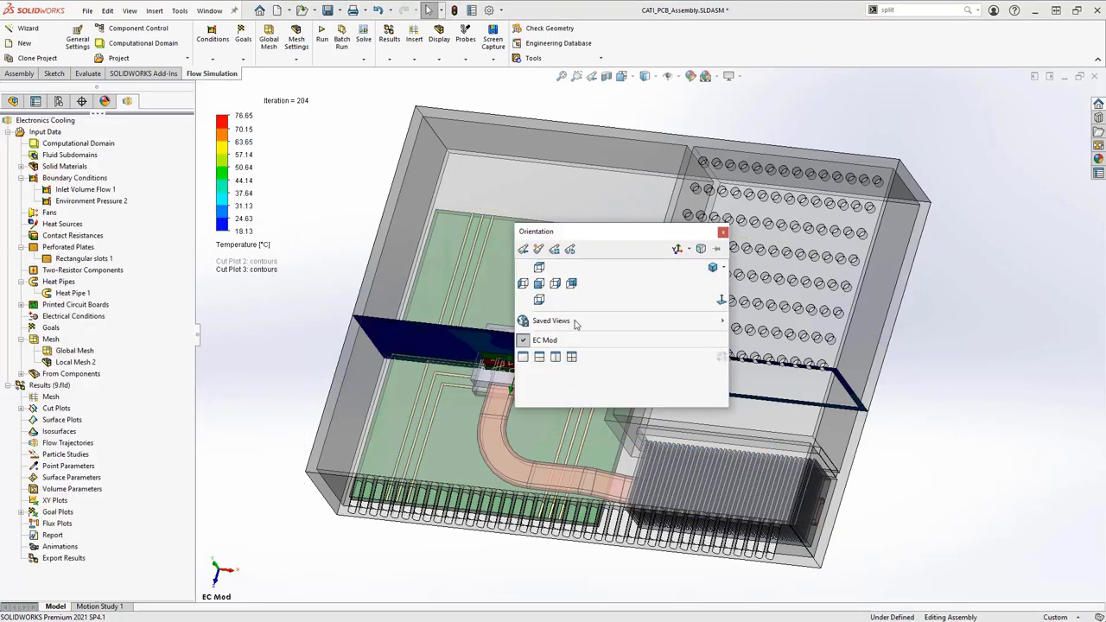
Switch to the Right view and play Cut Plot 3 as a sweeping animation.
left_click(556, 284)
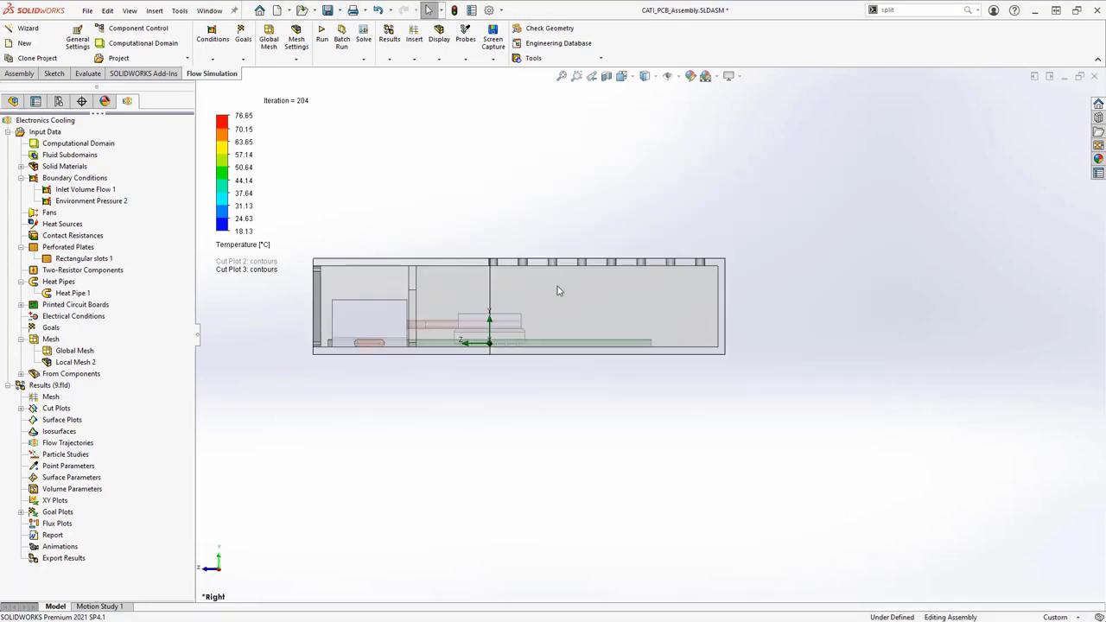
key("space")
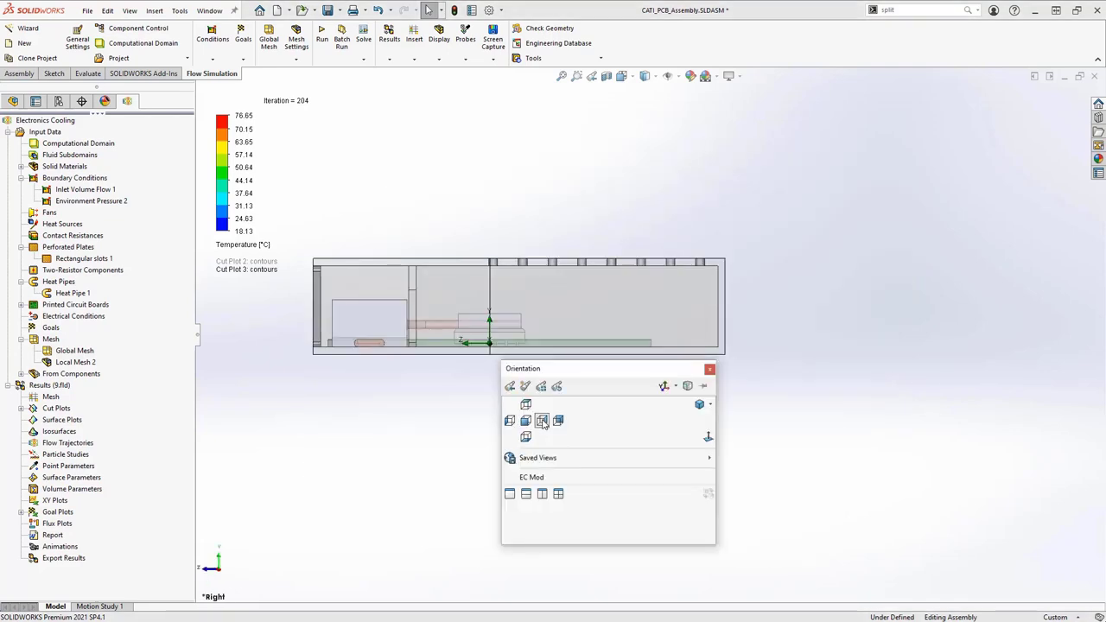
left_click(531, 425)
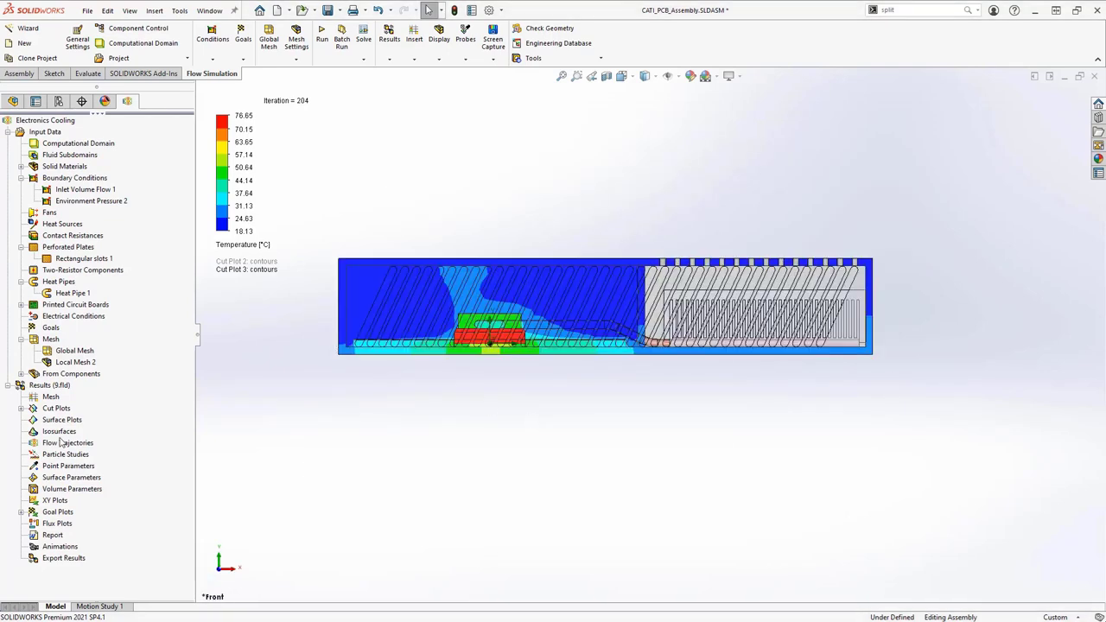
left_click(22, 409)
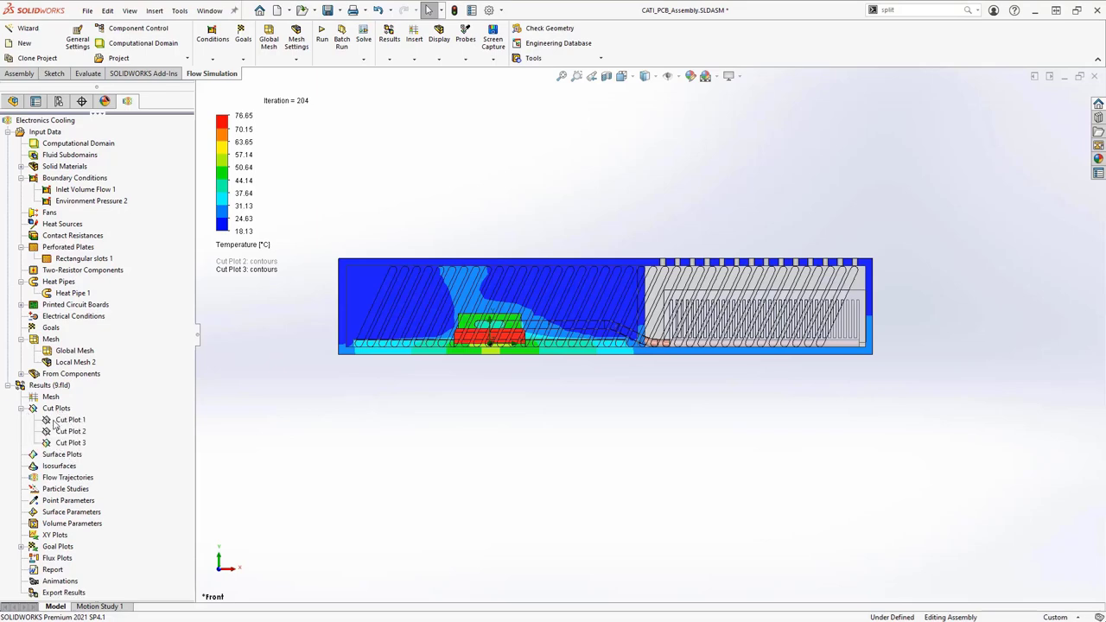
right_click(77, 445)
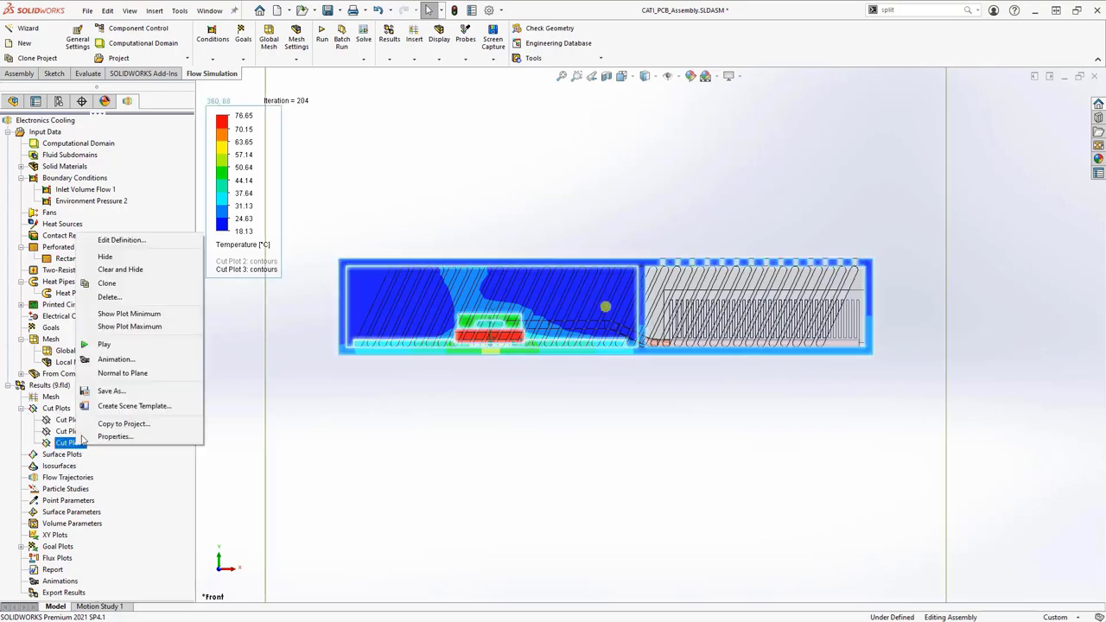
left_click(109, 346)
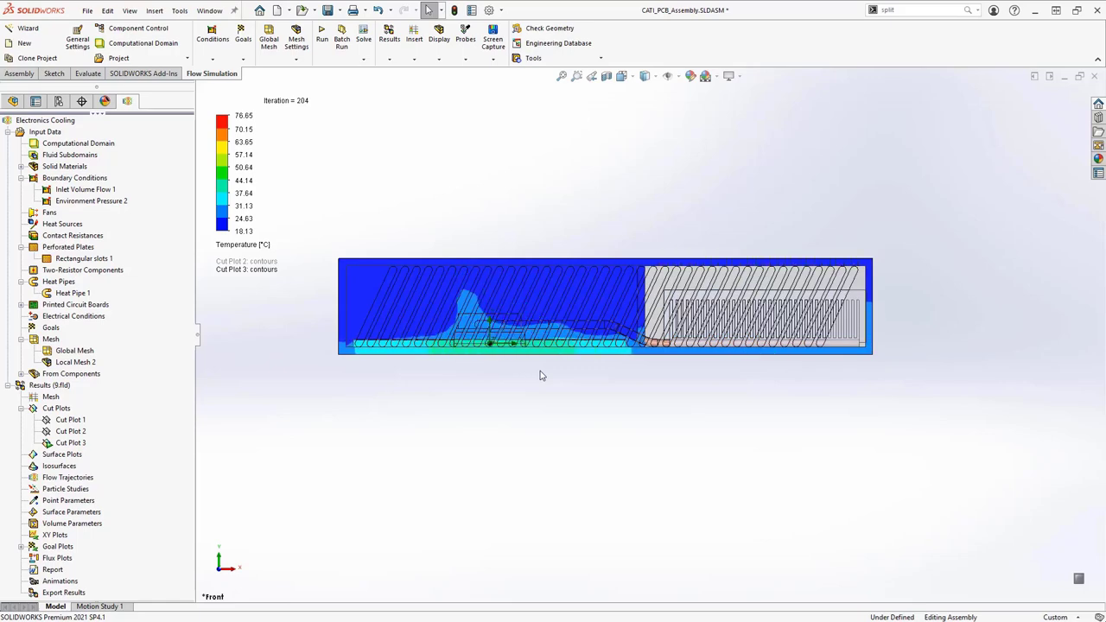
Stop Cut Plot 3's animation, hide it, and orbit to a top-down view.
middle_click_drag(538, 378, 498, 438)
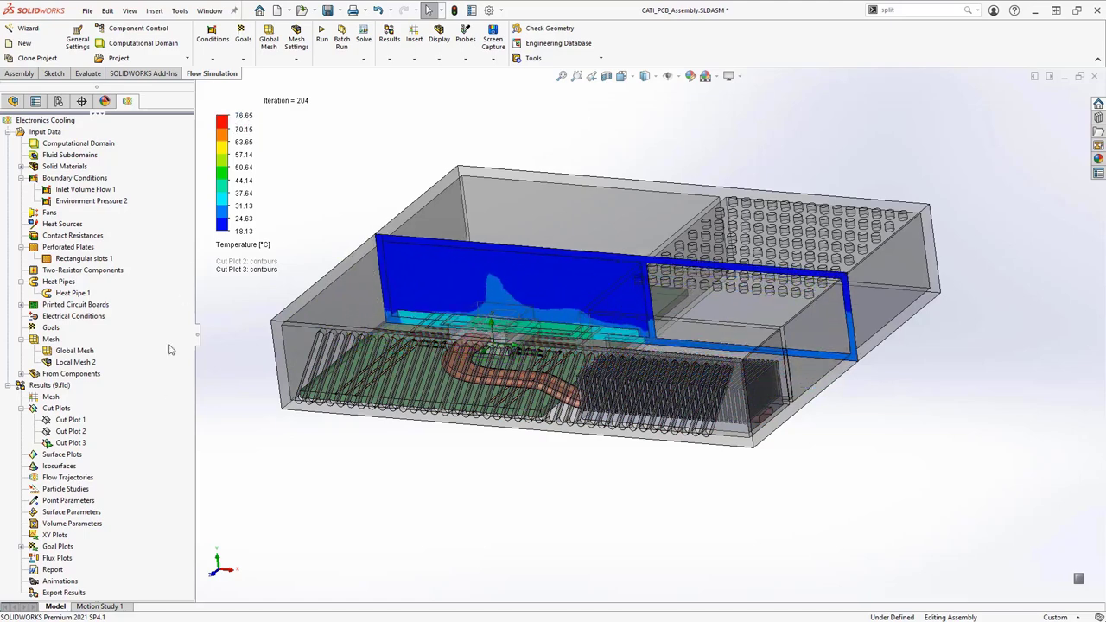
right_click(69, 441)
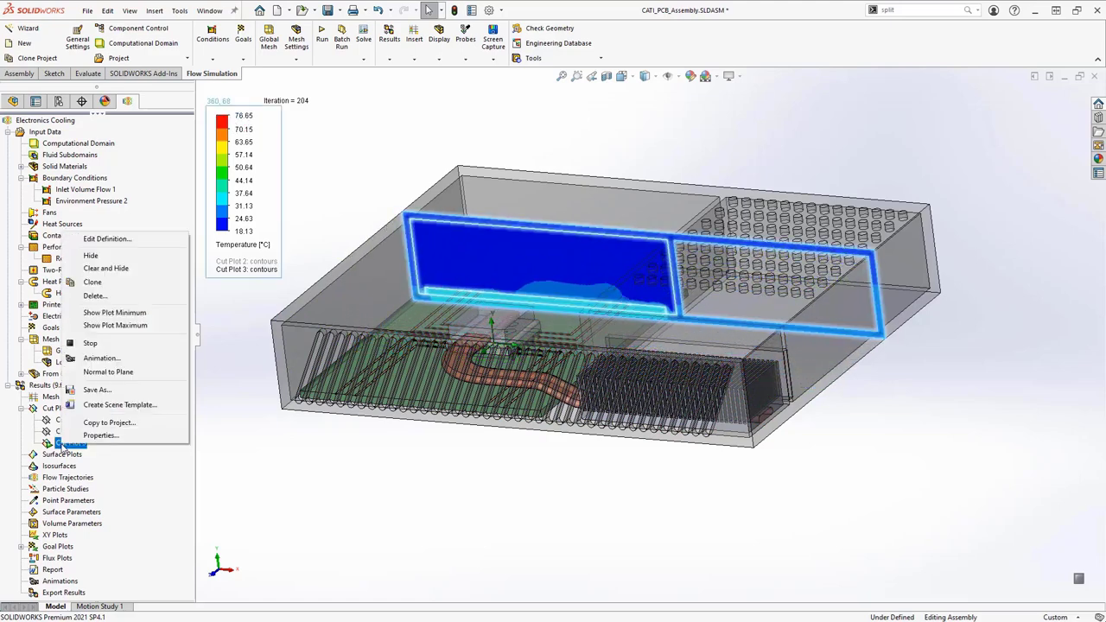
left_click(86, 344)
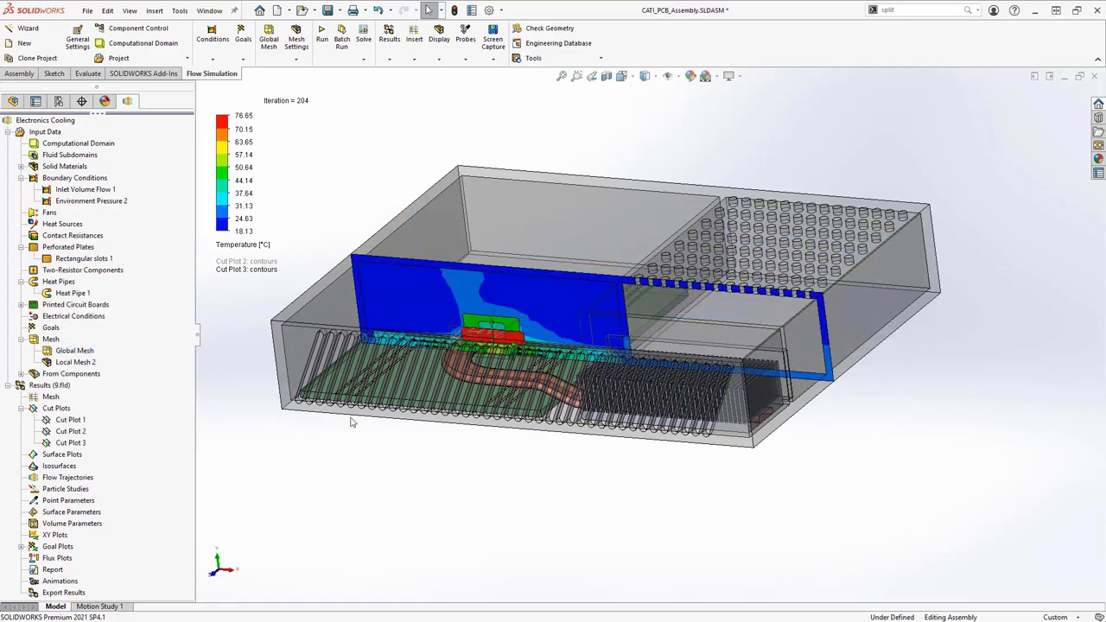
right_click(83, 444)
left_click(108, 251)
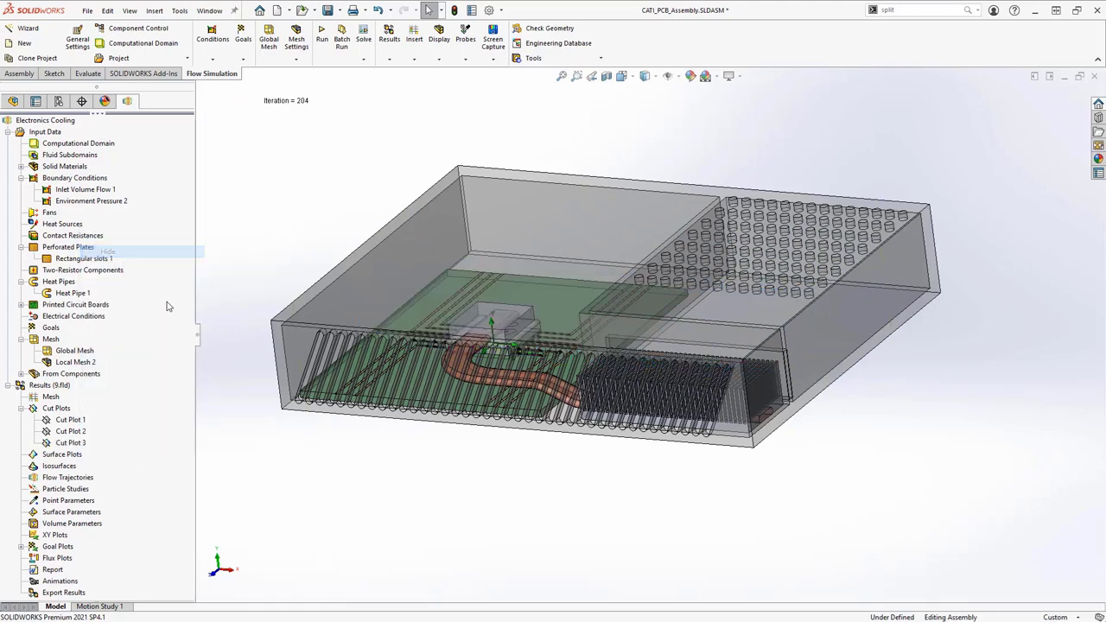
middle_click_drag(317, 438, 321, 511)
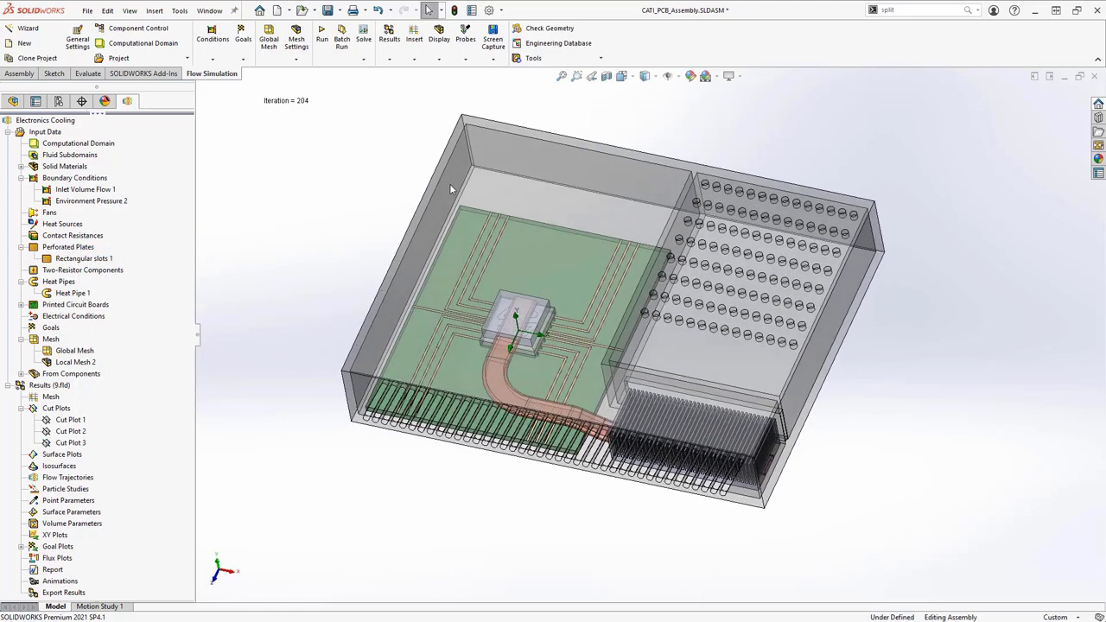
Hide the enclosure and add a Temperature (Solid) surface plot on PCB, heat pipe parts and heat sink.
key("Tab")
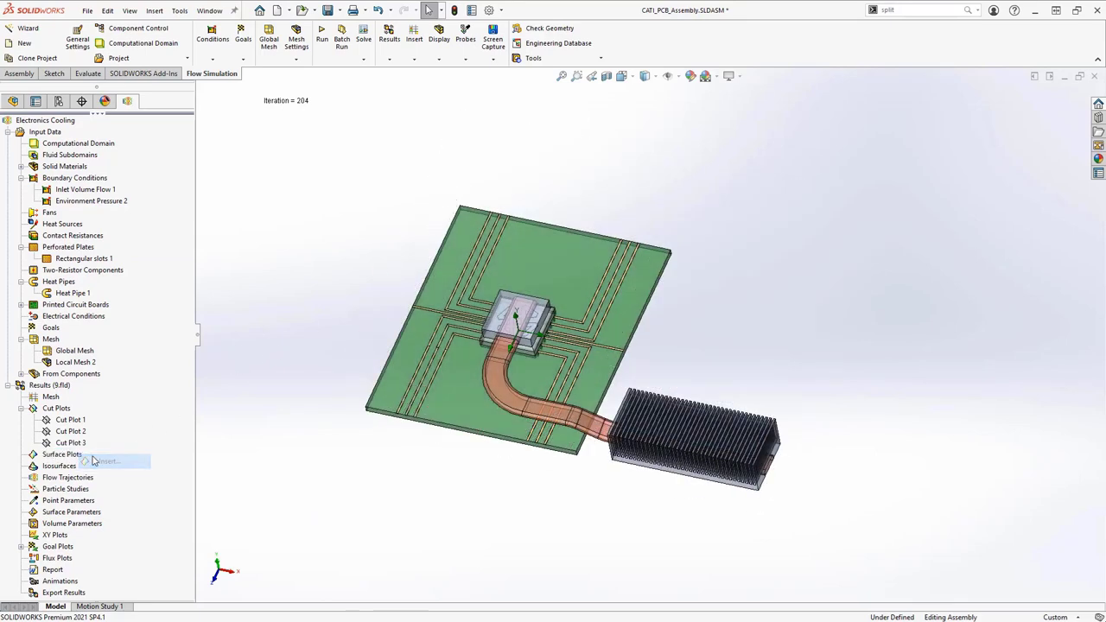
double_click(101, 457)
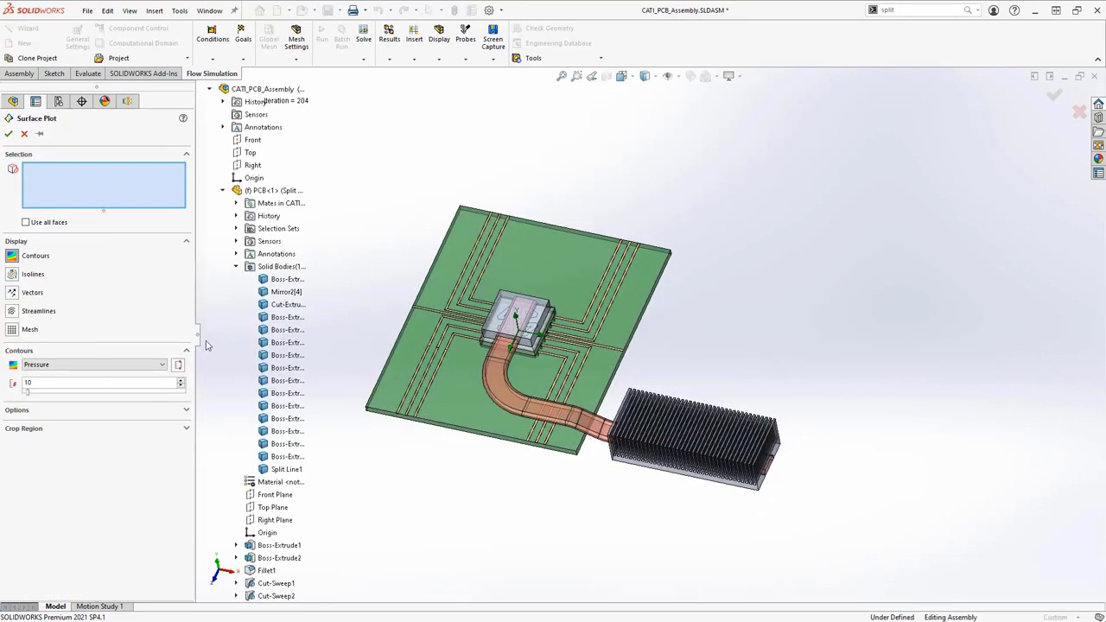
left_click(271, 191)
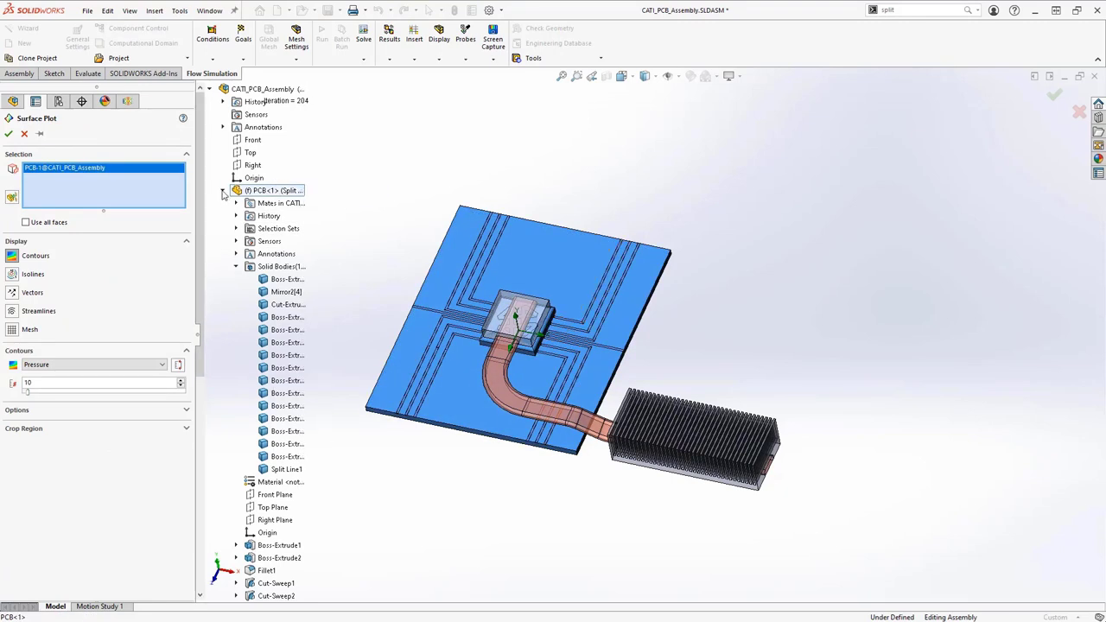
left_click(223, 191)
left_click(250, 217)
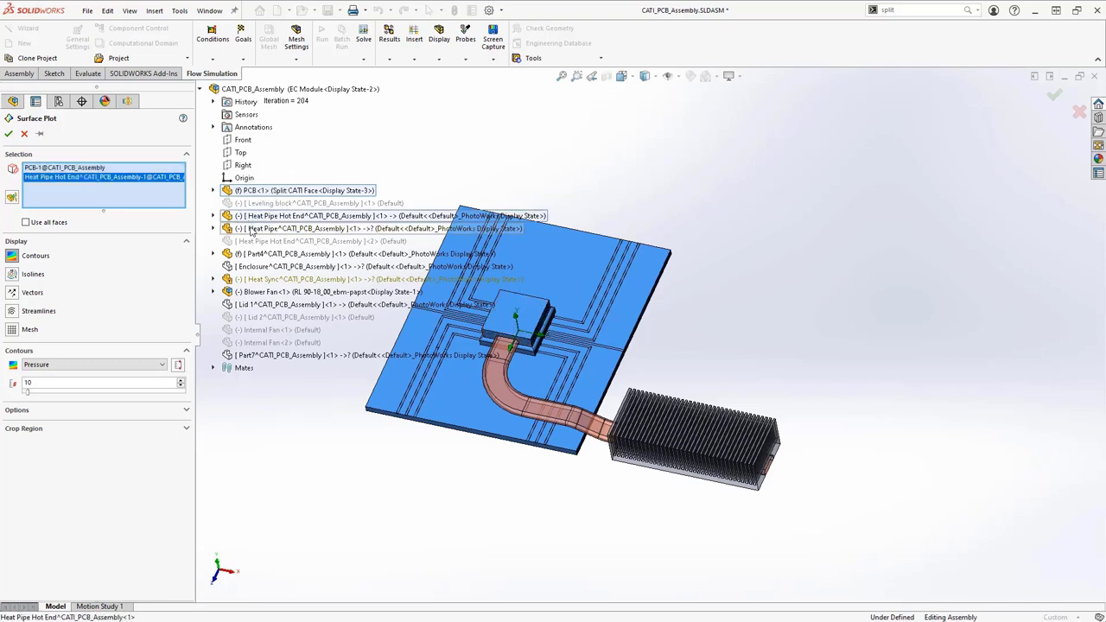
left_click(251, 228)
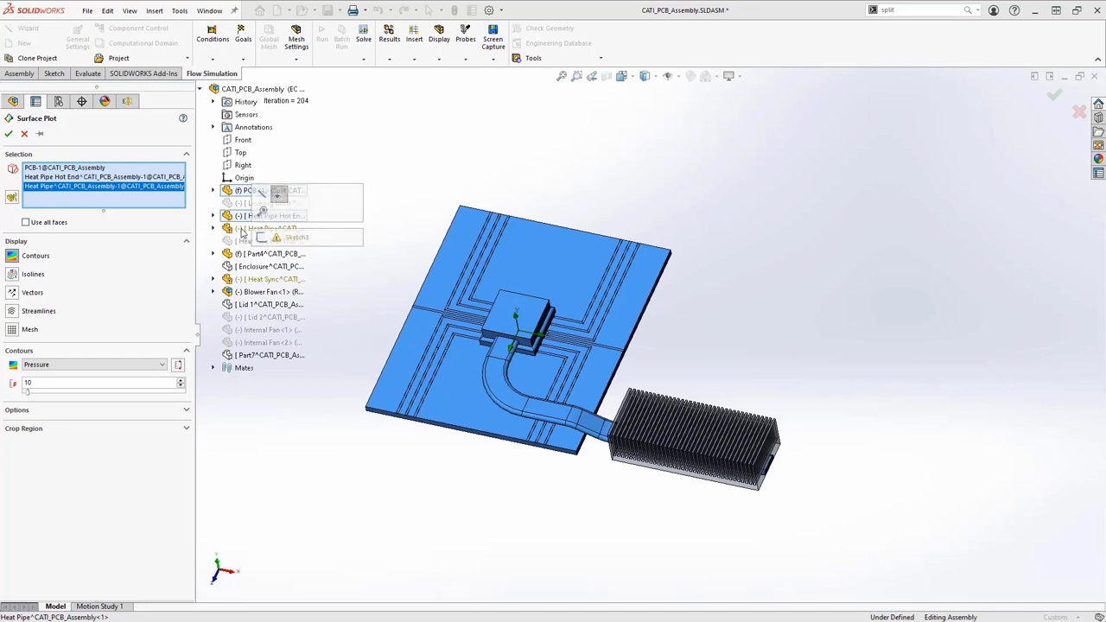
left_click(256, 279)
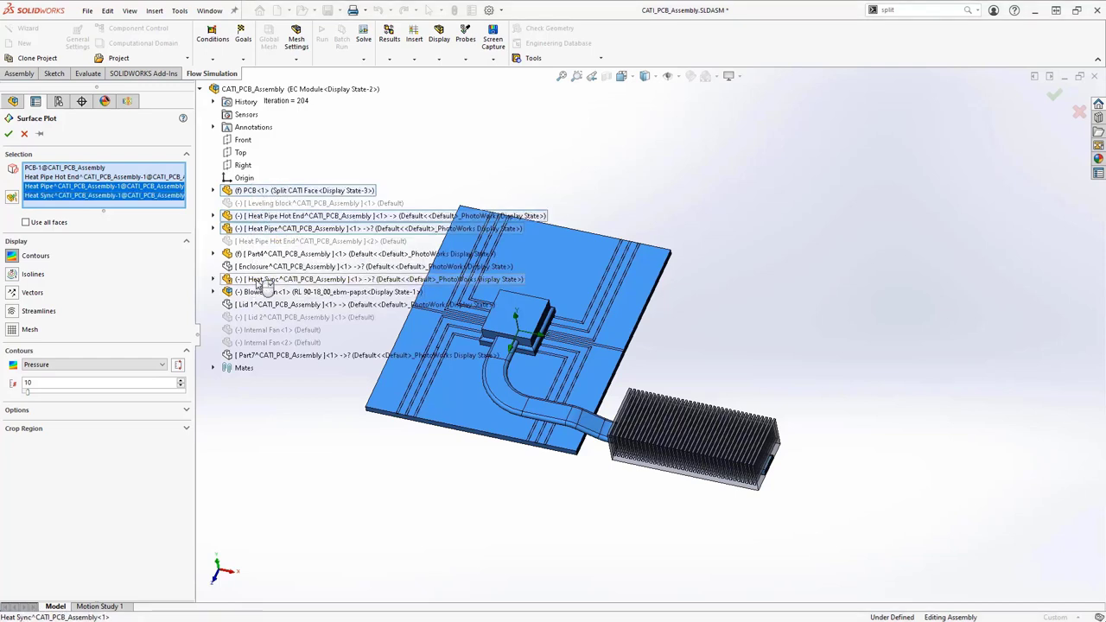
left_click(55, 366)
left_click(61, 400)
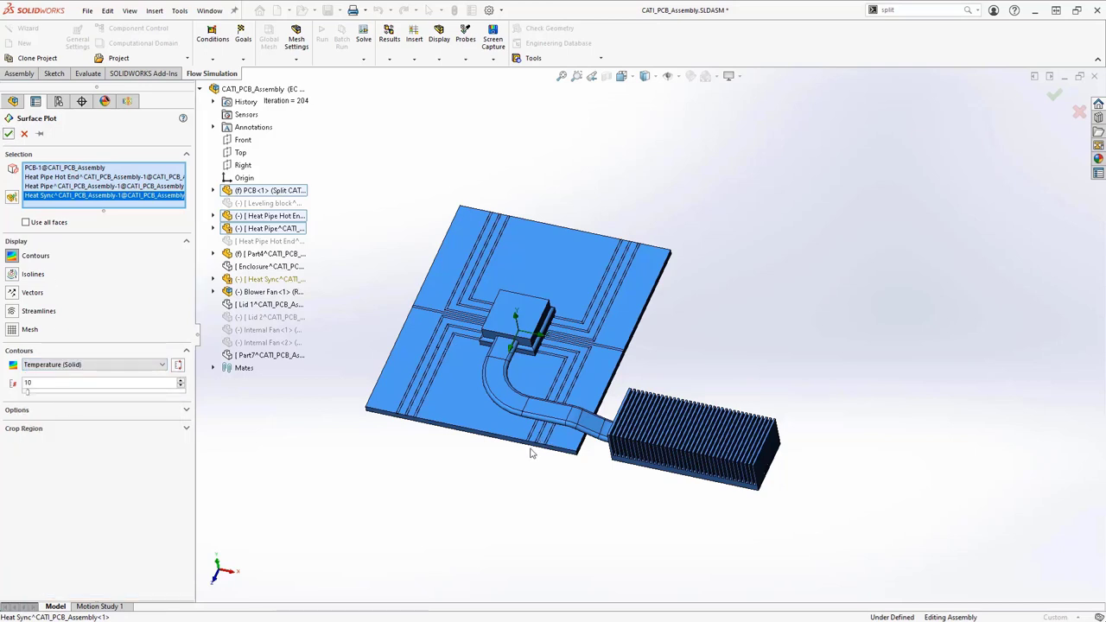
key("Return")
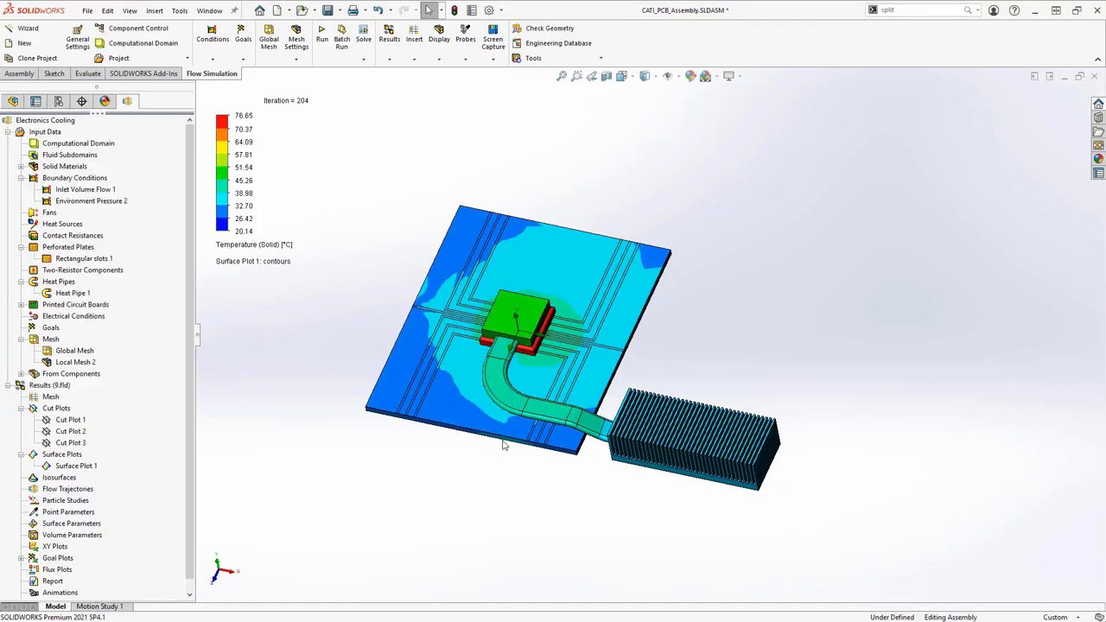
mouse_move(503, 445)
middle_mouse_down()
mouse_move(492, 439)
mouse_move(506, 255)
mouse_move(492, 484)
mouse_move(495, 464)
middle_mouse_up()
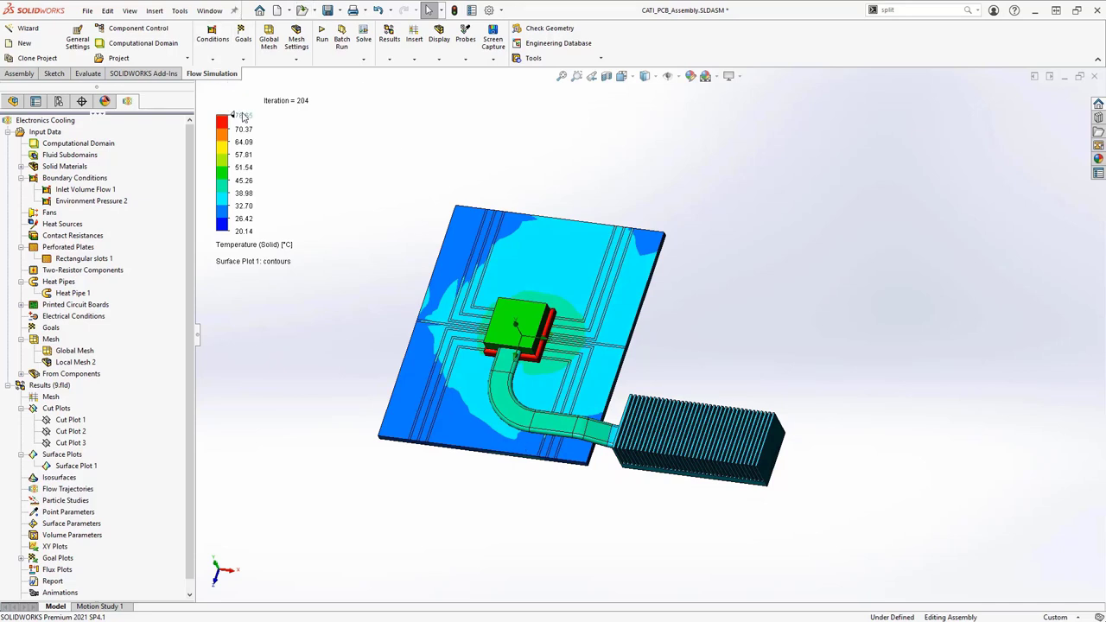
Hide Surface Plot 1 and add a single One-by-One 70 °C Temperature isosurface.
right_click(88, 467)
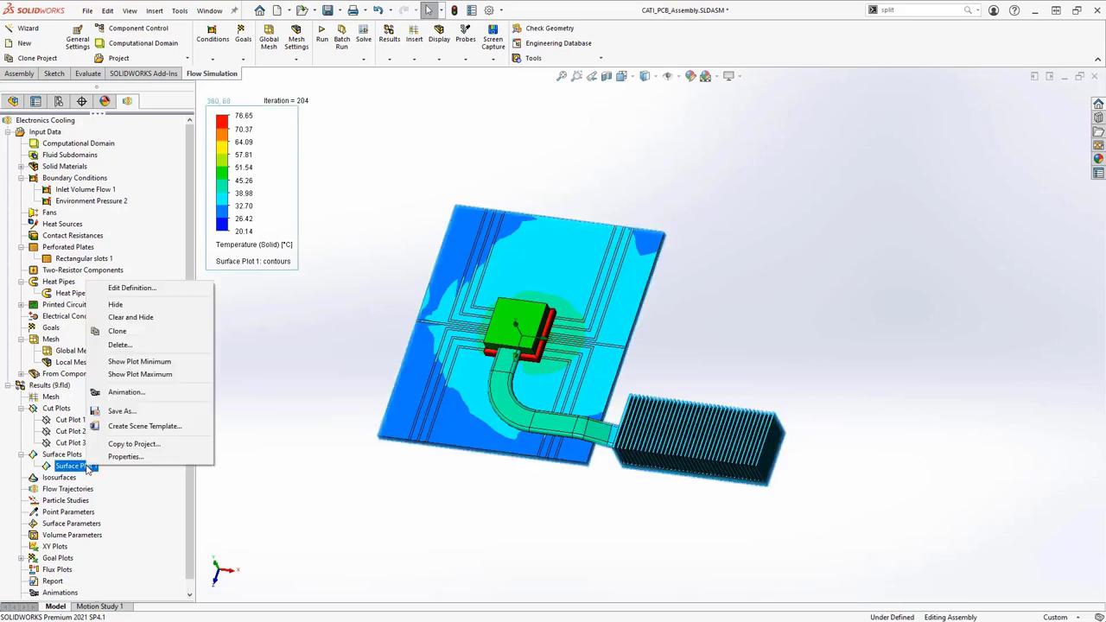
left_click(126, 312)
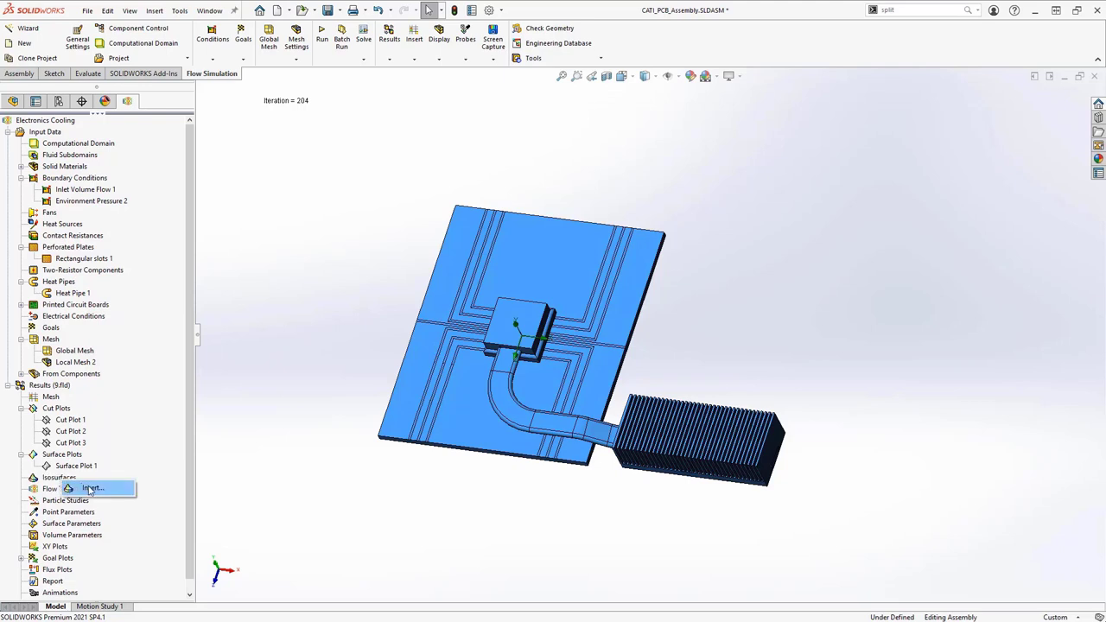
double_click(88, 480)
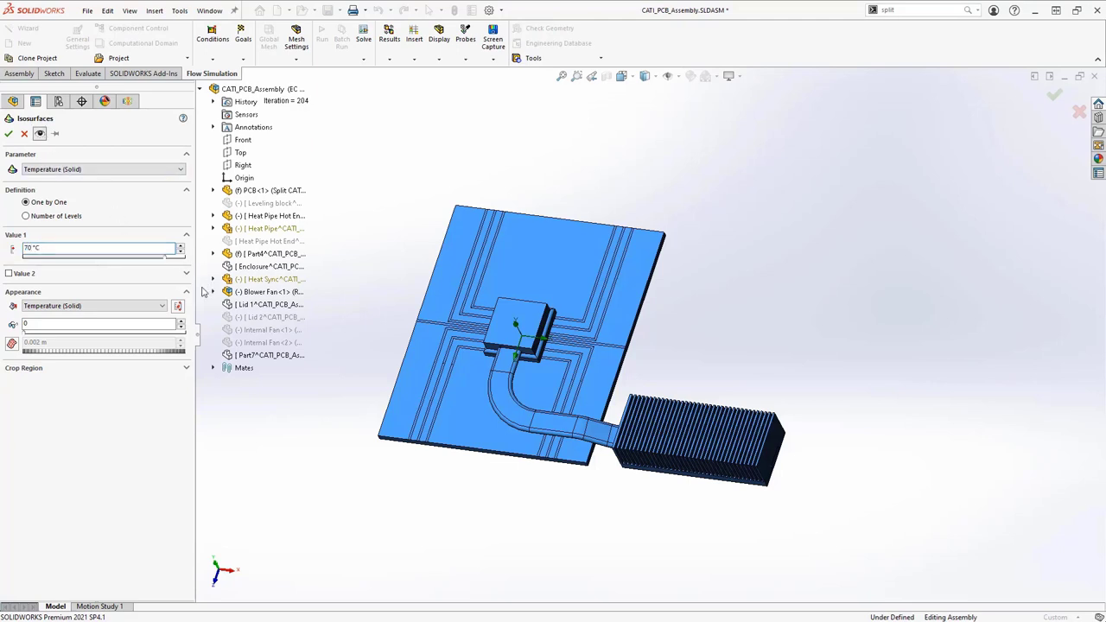
left_click(148, 217)
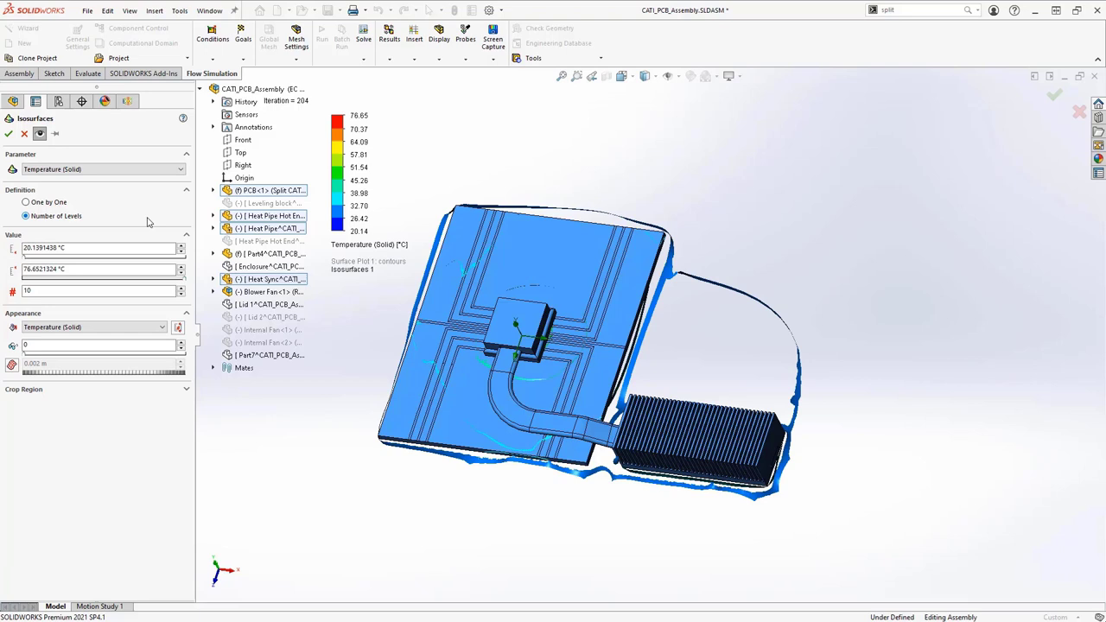
left_click(27, 202)
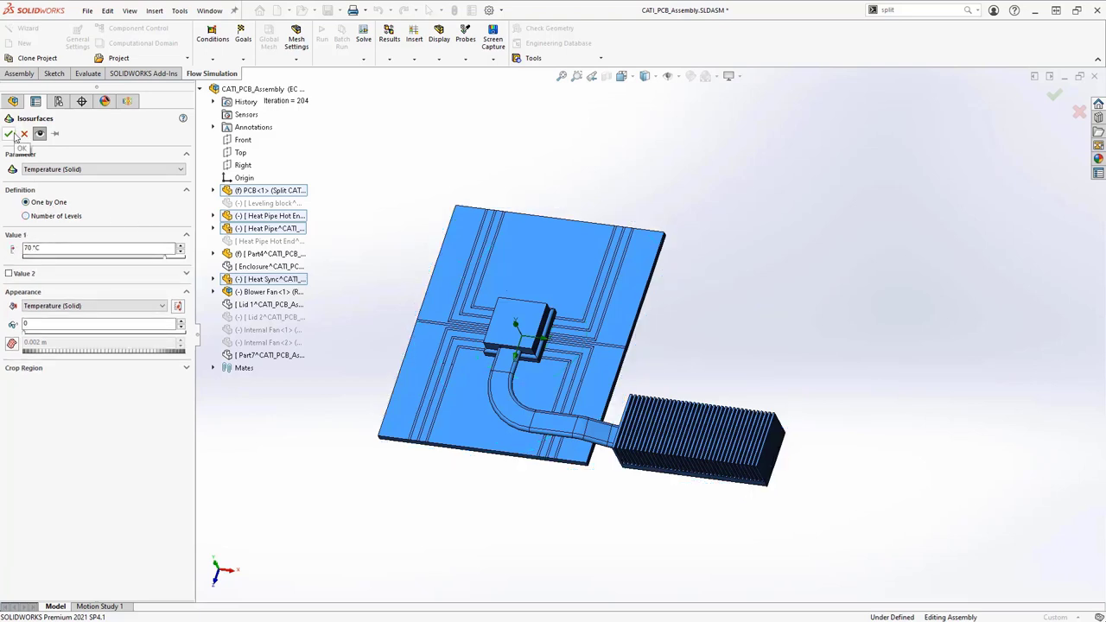
left_click(45, 173)
scroll(52, 203, "up", 1)
scroll(54, 208, "up", 2)
scroll(55, 210, "up", 1)
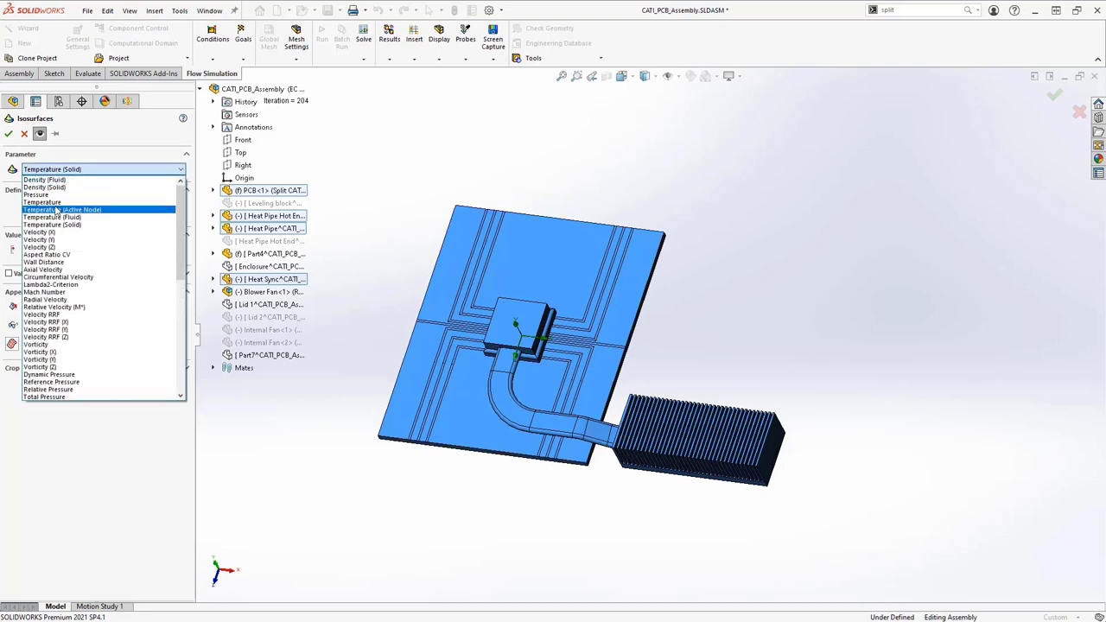
left_click(53, 202)
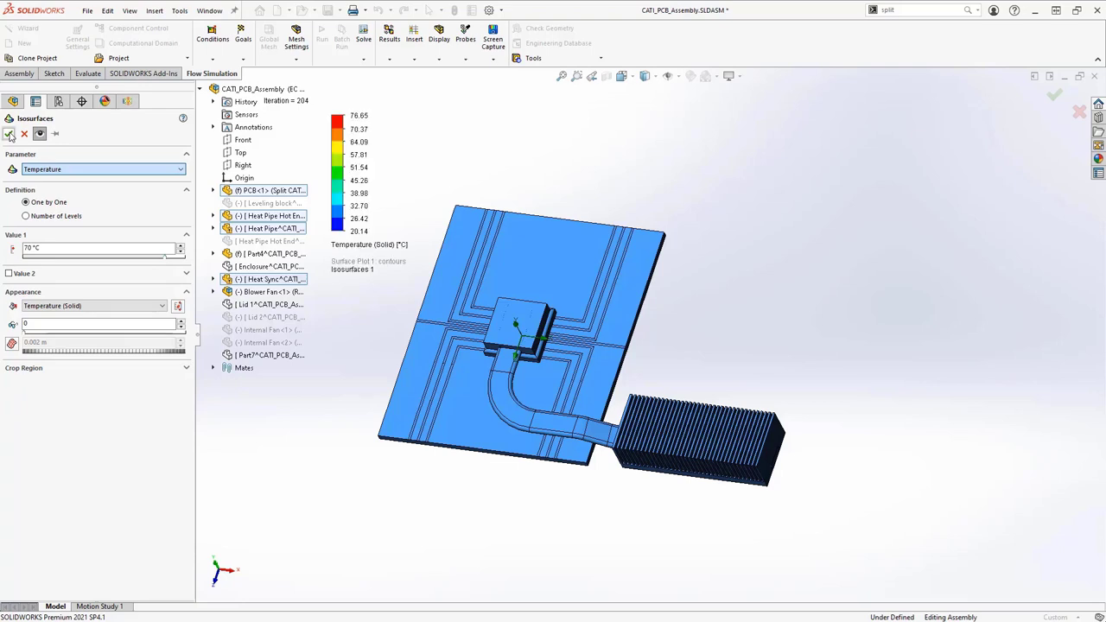
left_click(9, 134)
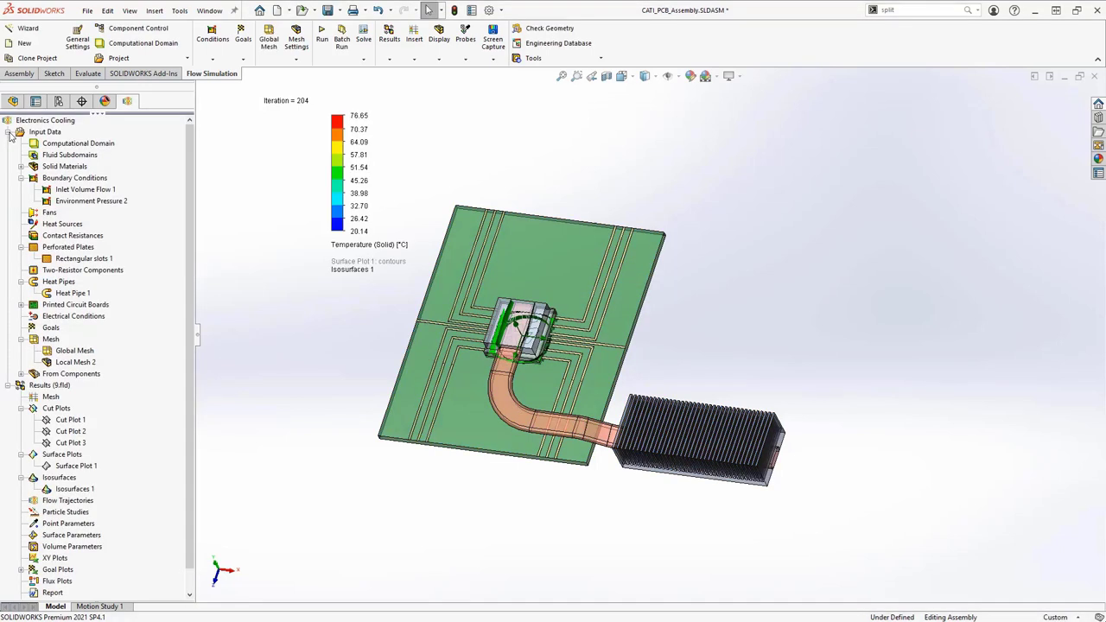
Orbit and zoom out to inspect the 70 °C isosurface around the heat-pipe block.
middle_click_drag(534, 408, 546, 335)
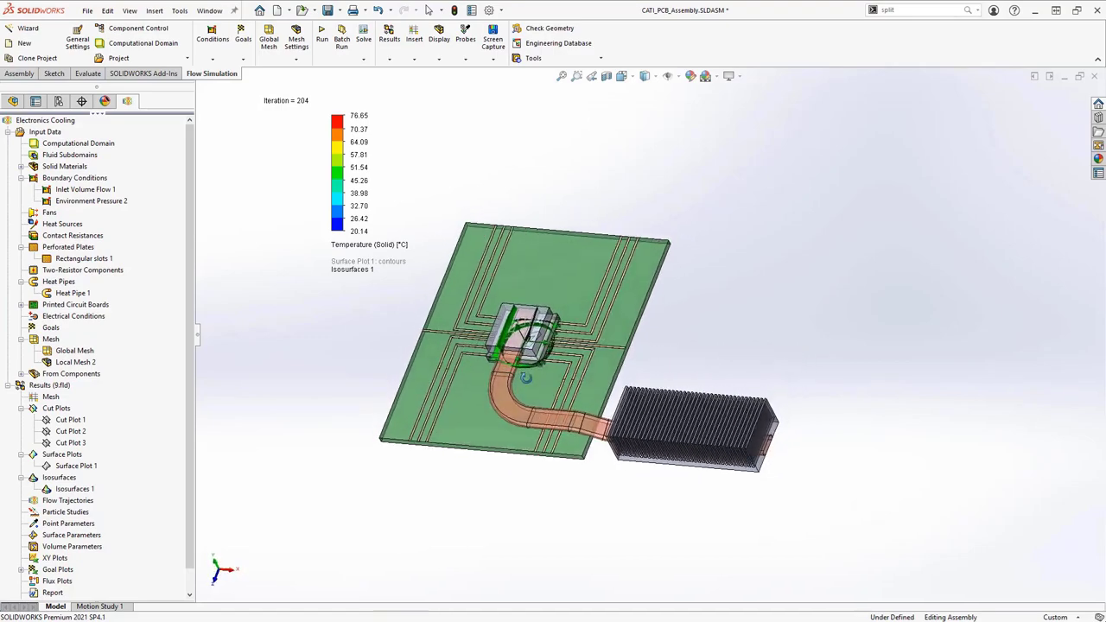
scroll(546, 335, "down", 2)
scroll(546, 335, "down", 2)
scroll(546, 335, "down", 2)
scroll(553, 338, "down", 1)
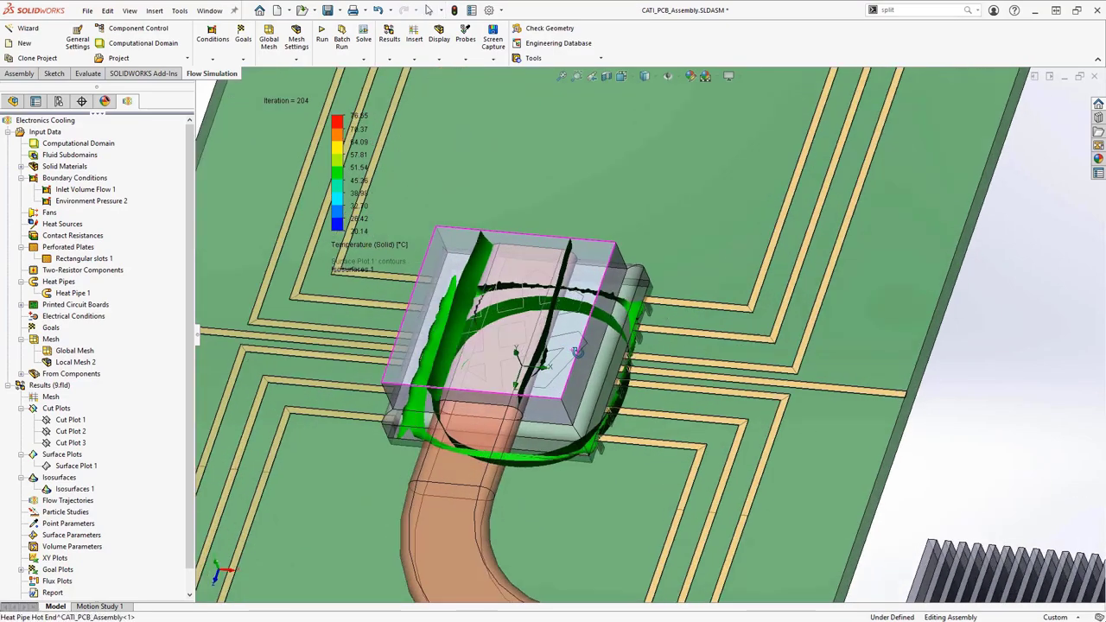
scroll(584, 348, "down", 1)
mouse_move(584, 348)
middle_mouse_down()
mouse_move(641, 341)
mouse_move(593, 312)
mouse_move(565, 317)
mouse_move(562, 346)
middle_mouse_up()
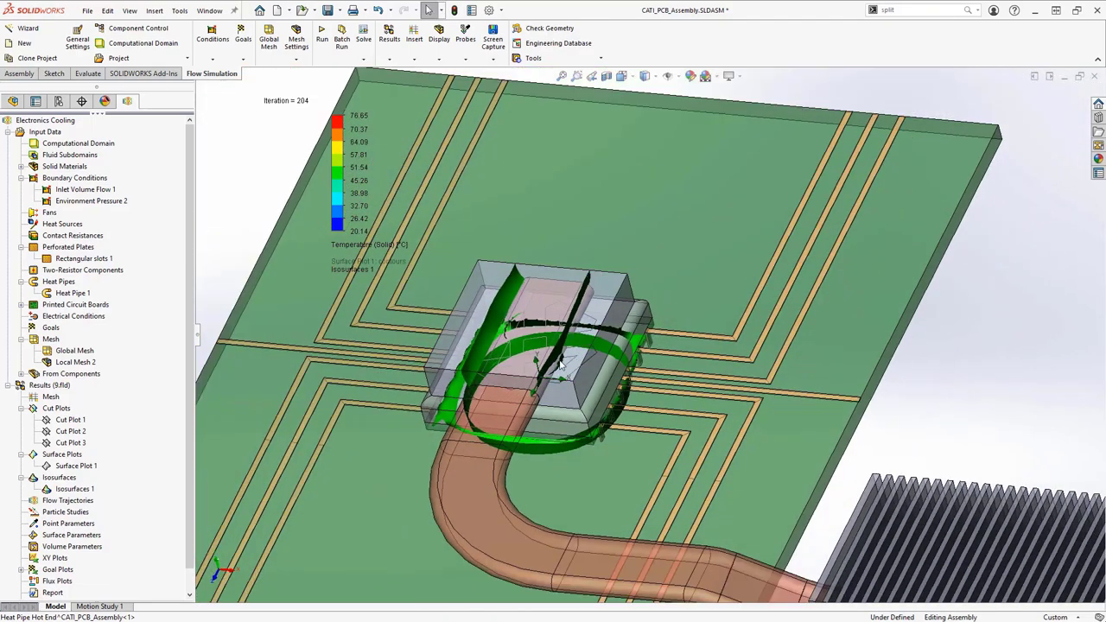
scroll(560, 365, "up", 4)
Apply the saved EC Mod view showing the whole board, heat pipe and heatsink.
key("space")
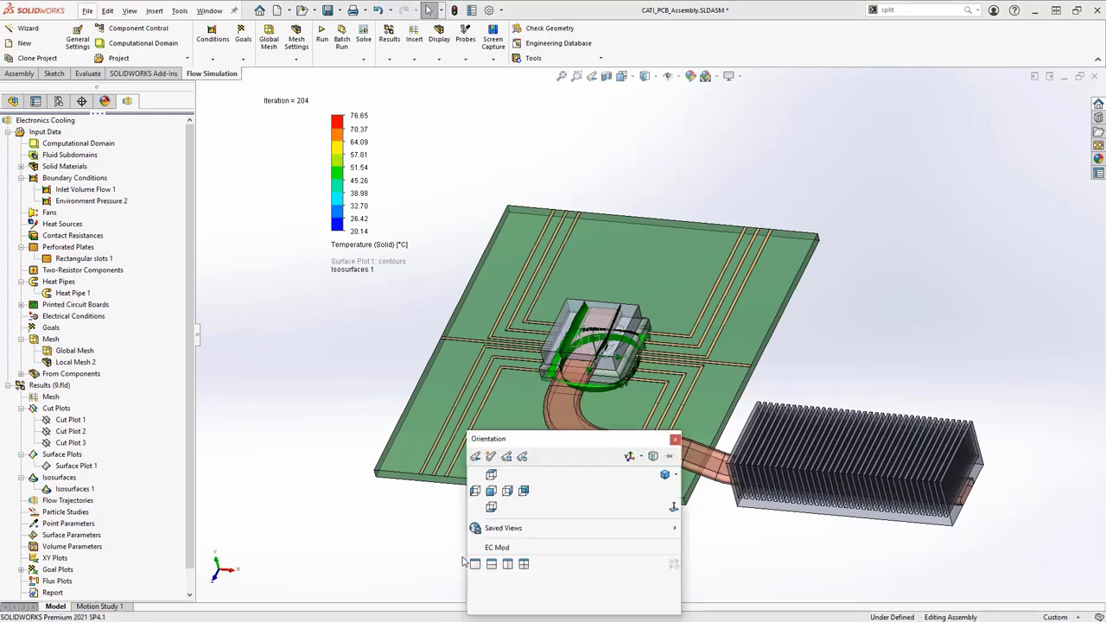
left_click(509, 557)
right_click(76, 490)
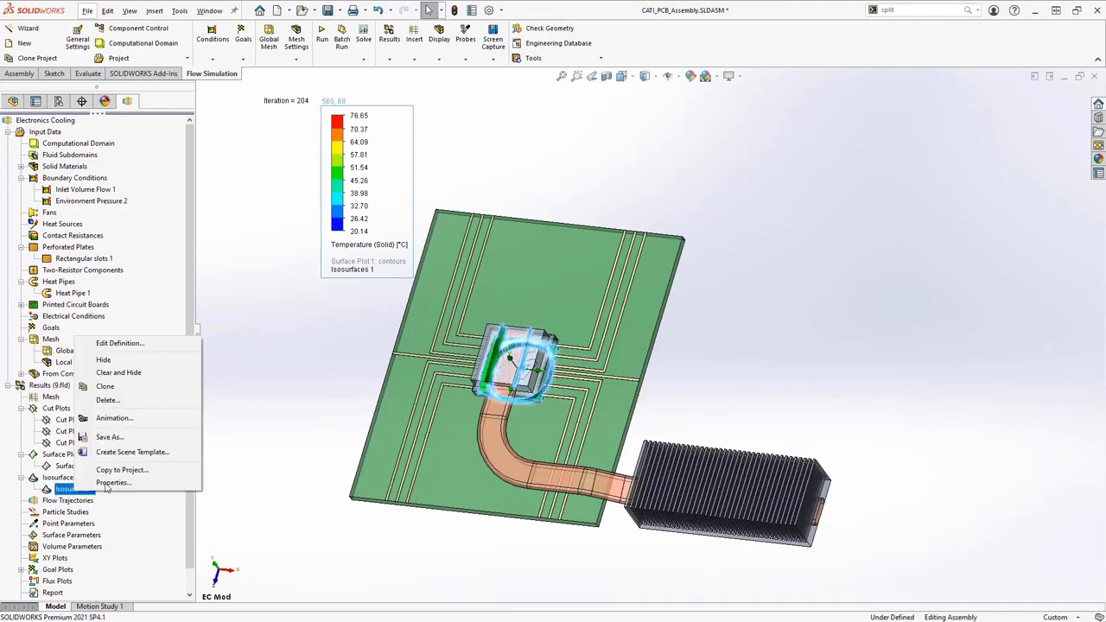
Hide Isosurfaces 1 and show the Lid 1 and Part7 components.
left_click(132, 361)
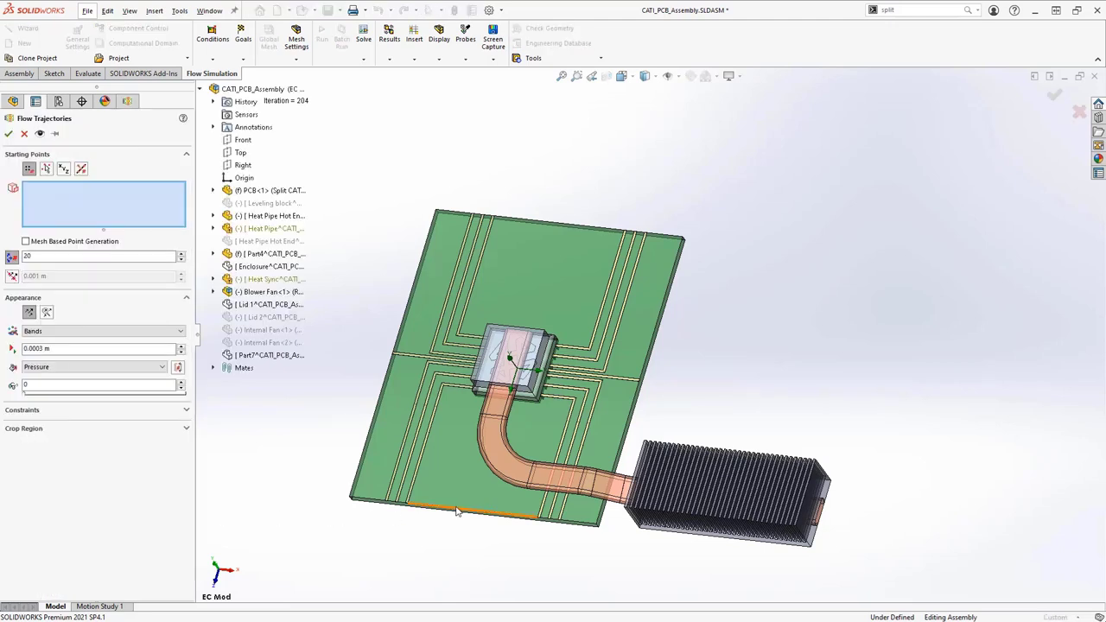
right_click(265, 303)
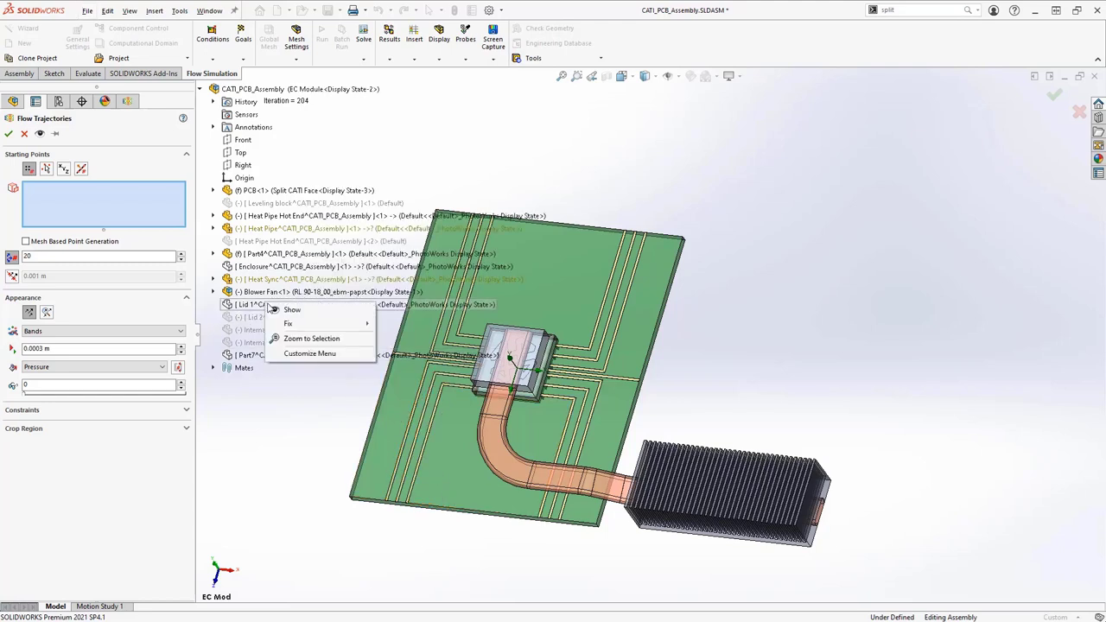
left_click(275, 311)
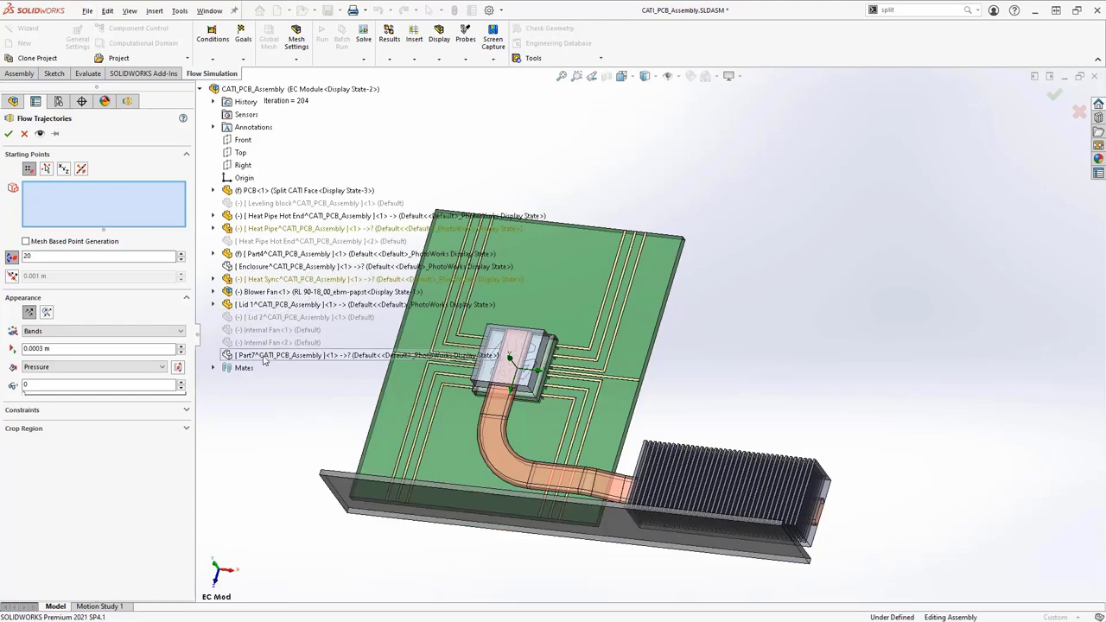
right_click(264, 361)
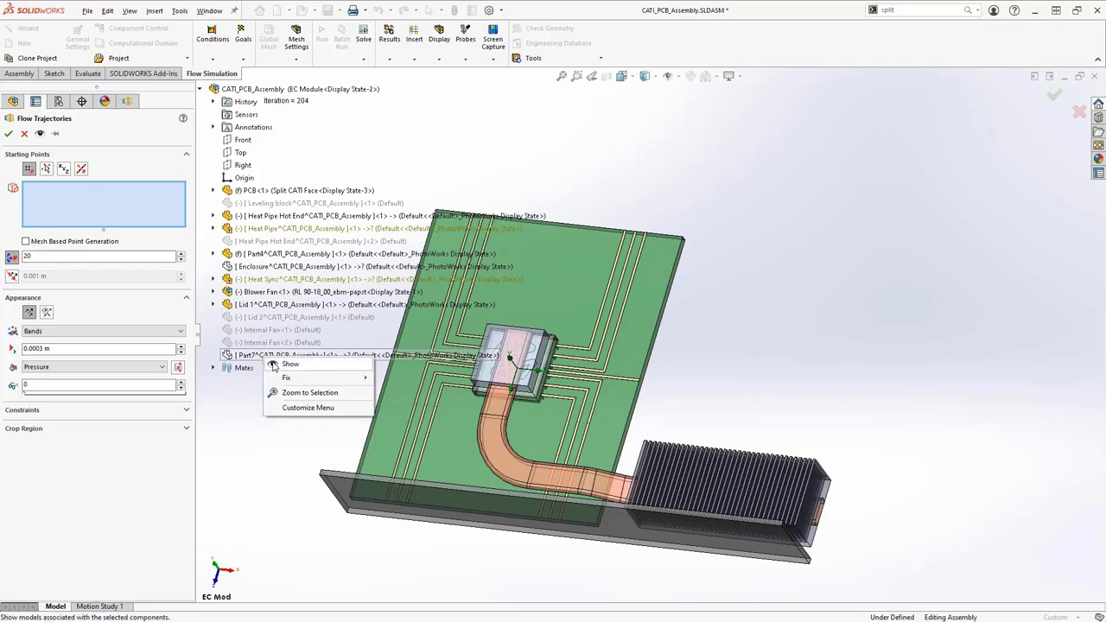
left_click(275, 369)
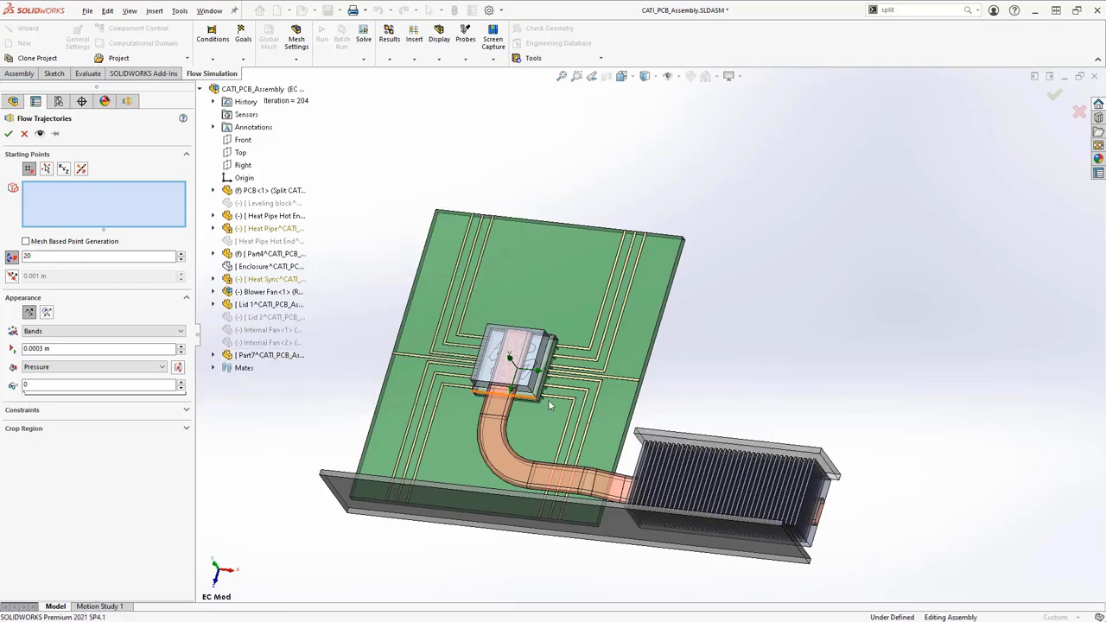
Create flow trajectory arrows from Part7's top face, coloured by Temperature (Fluid).
left_click(670, 443)
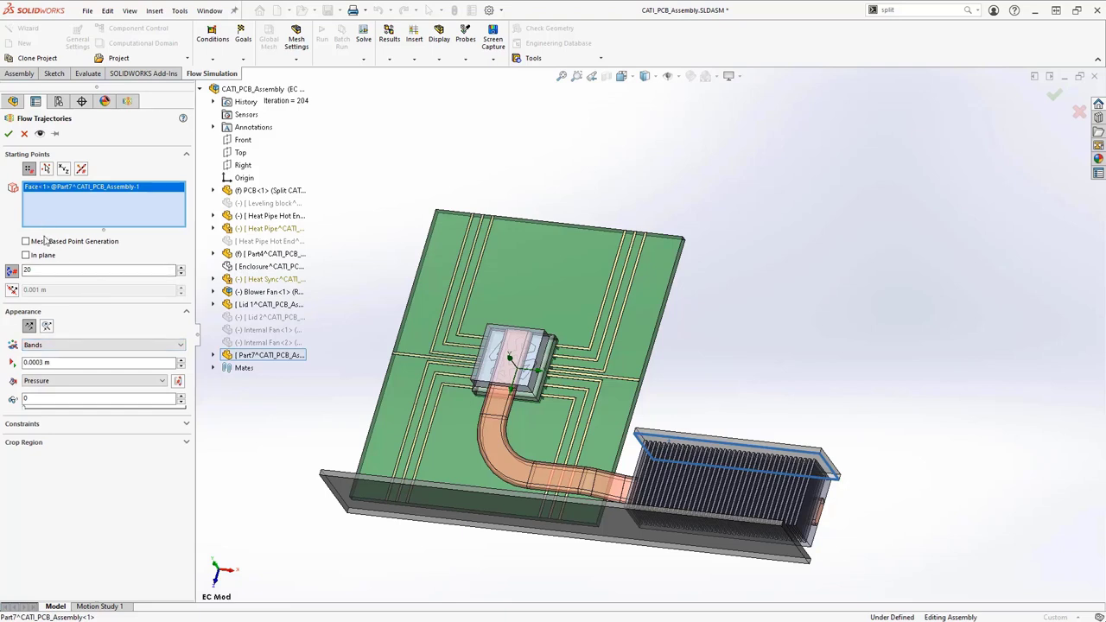
left_click(61, 384)
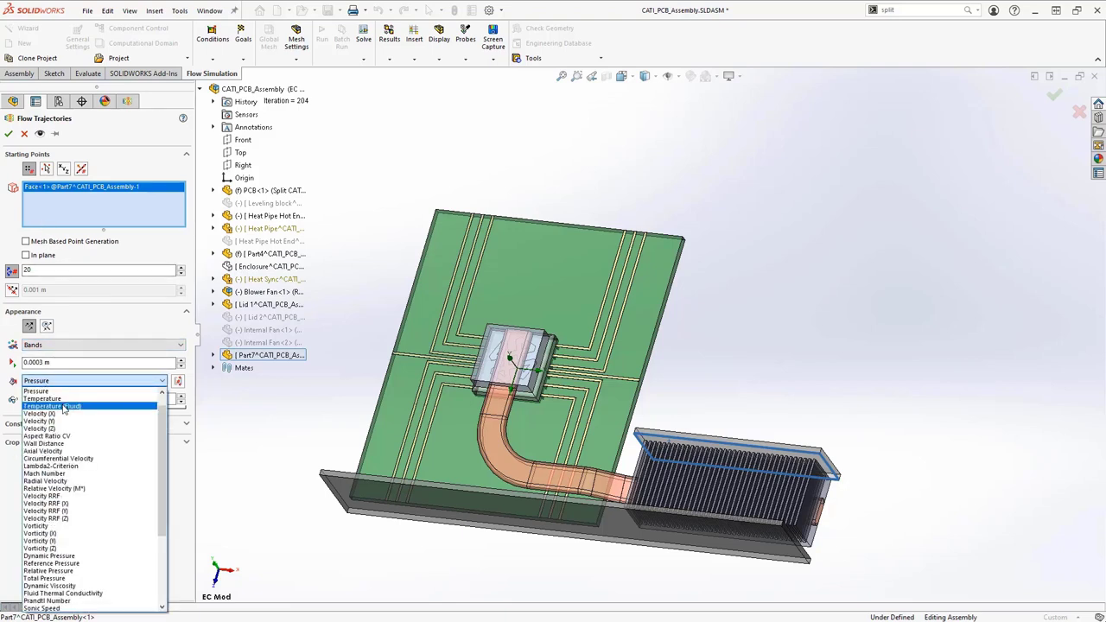
left_click(61, 405)
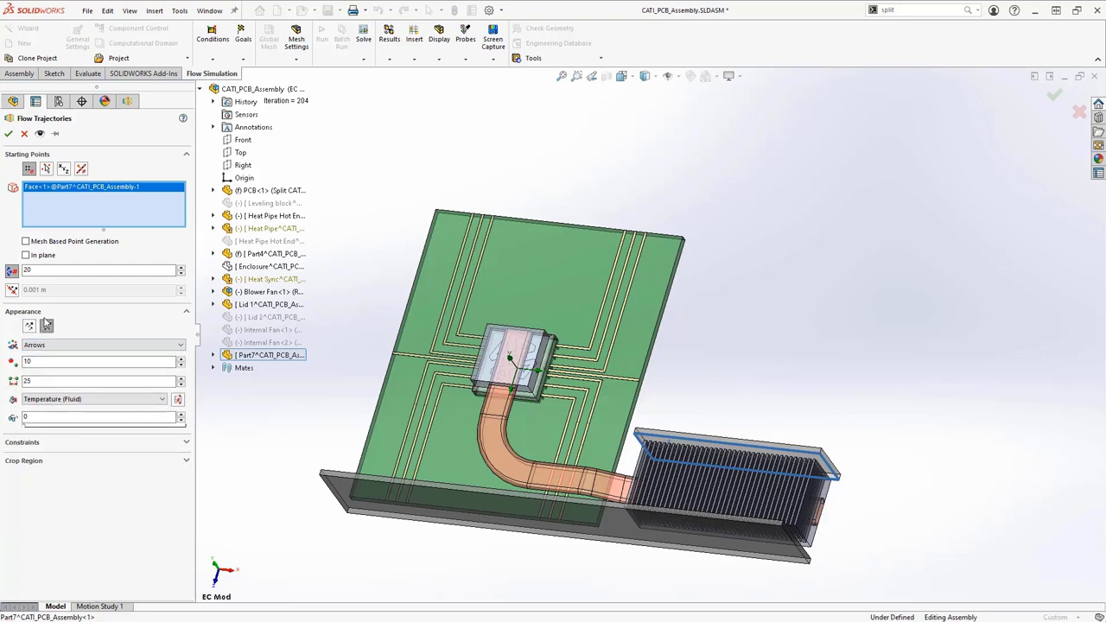
left_click(7, 134)
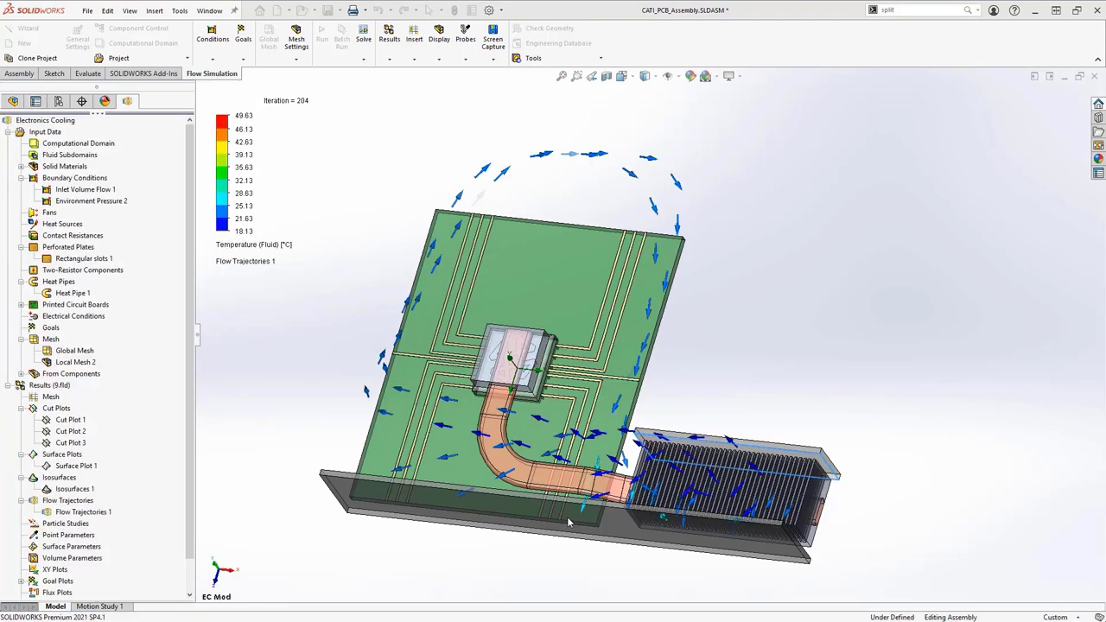
Play Flow Trajectories 1, orbiting and fitting the view to inspect heatsink airflow, then stop it.
middle_click_drag(553, 449, 569, 478)
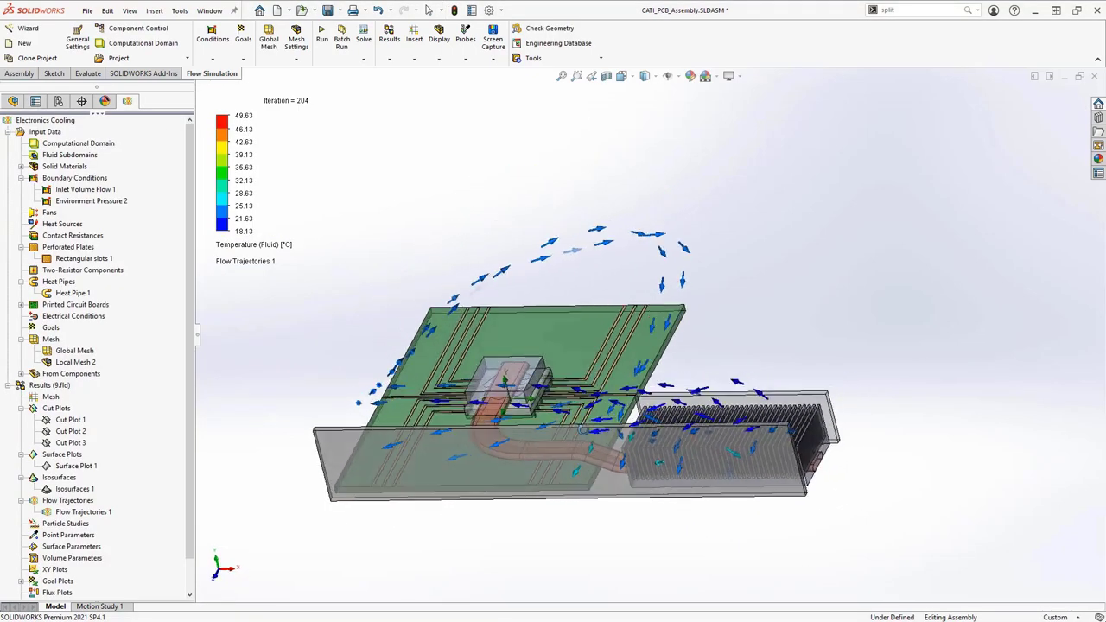
right_click(101, 518)
left_click(159, 387)
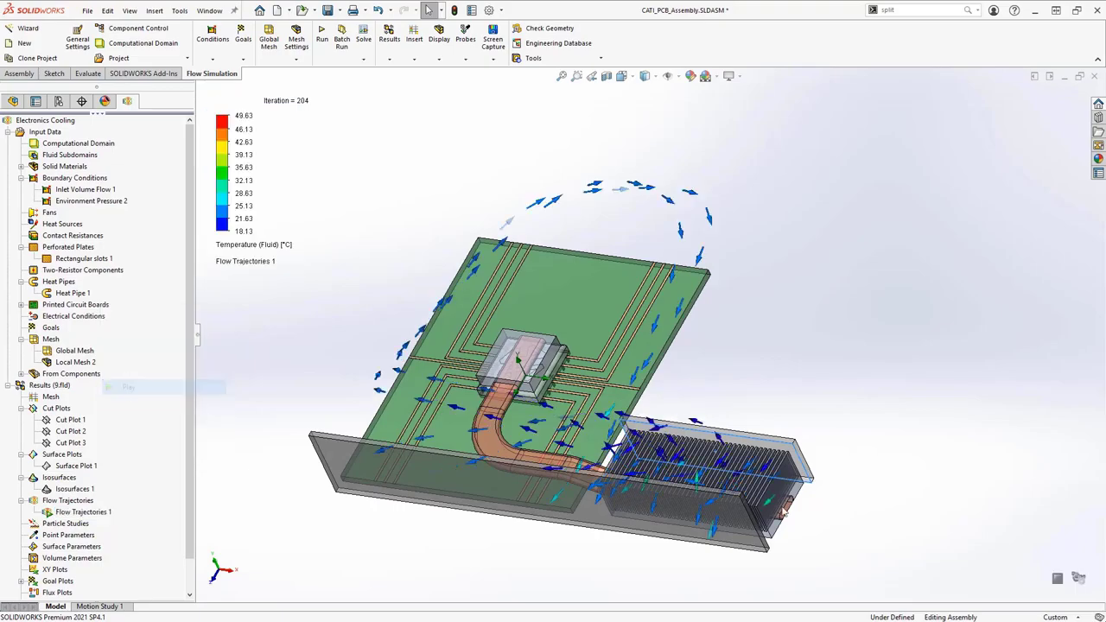
scroll(782, 512, "down", 5)
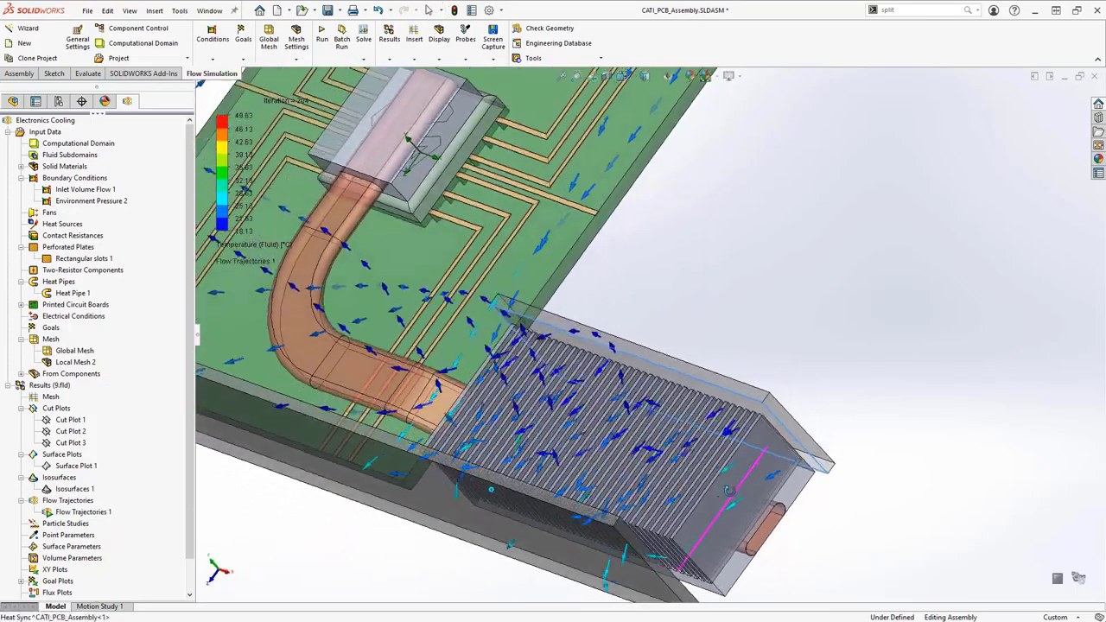
mouse_move(729, 490)
middle_mouse_down()
mouse_move(778, 440)
mouse_move(570, 432)
middle_mouse_up()
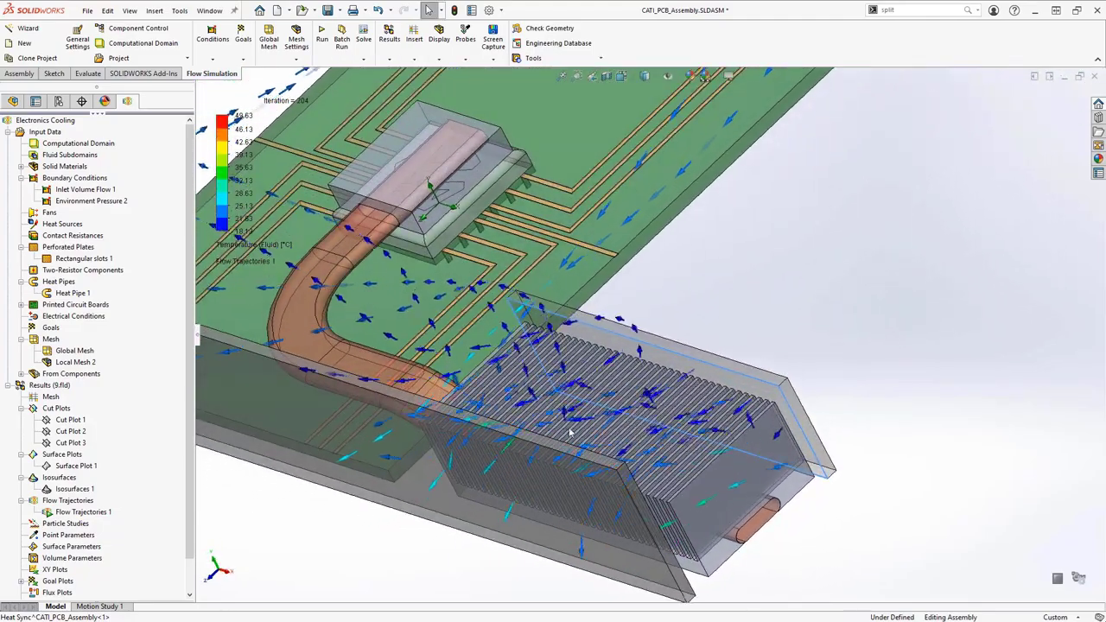
key("f")
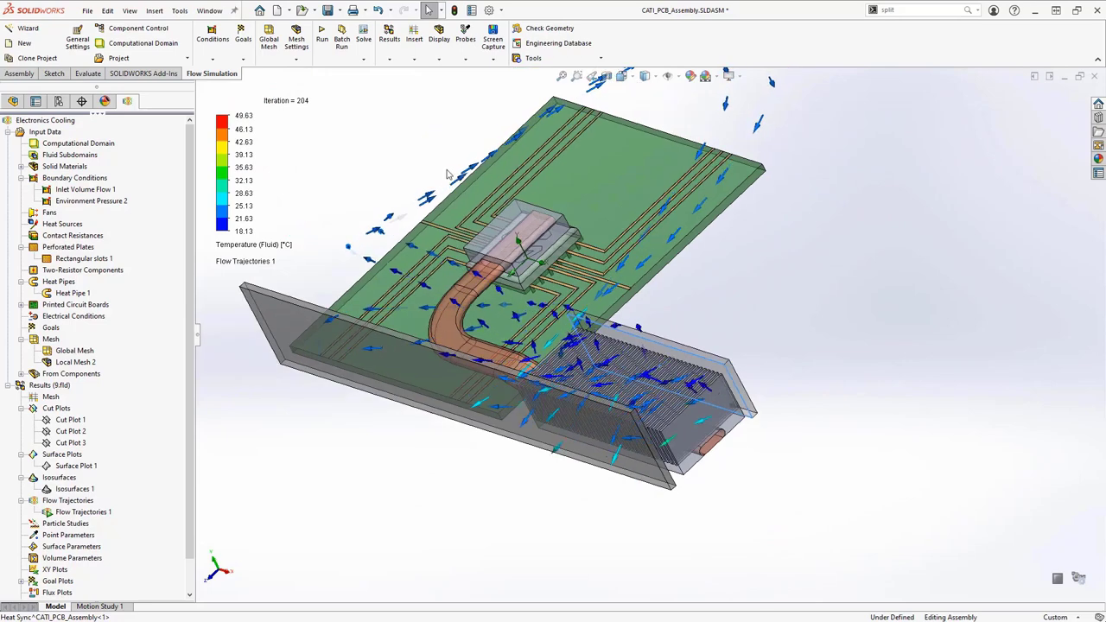
middle_click_drag(446, 173, 701, 196)
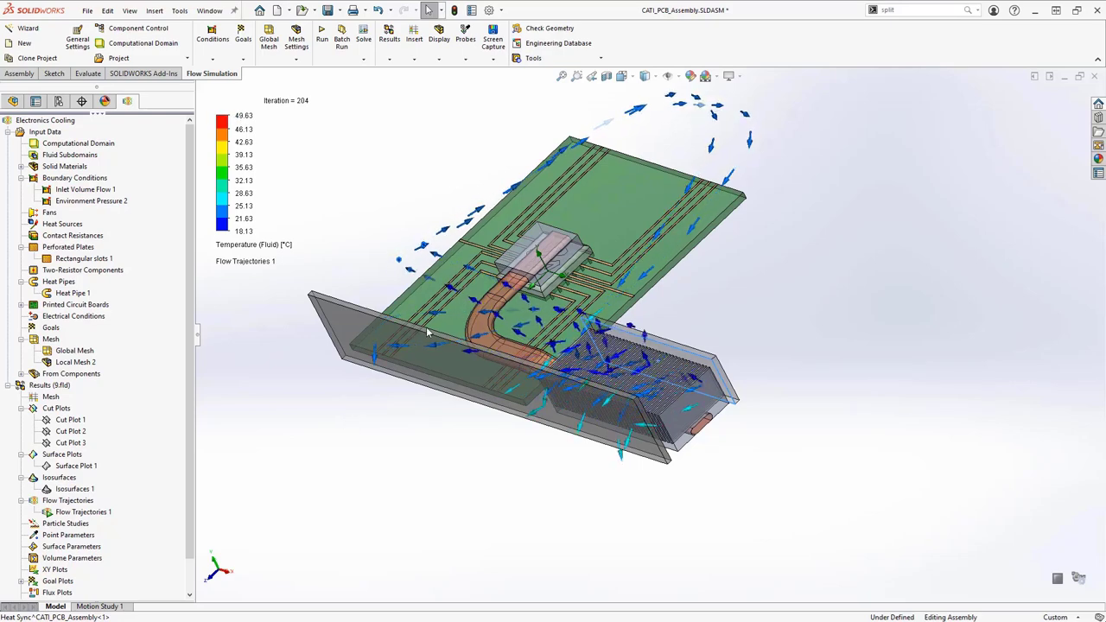
right_click(83, 513)
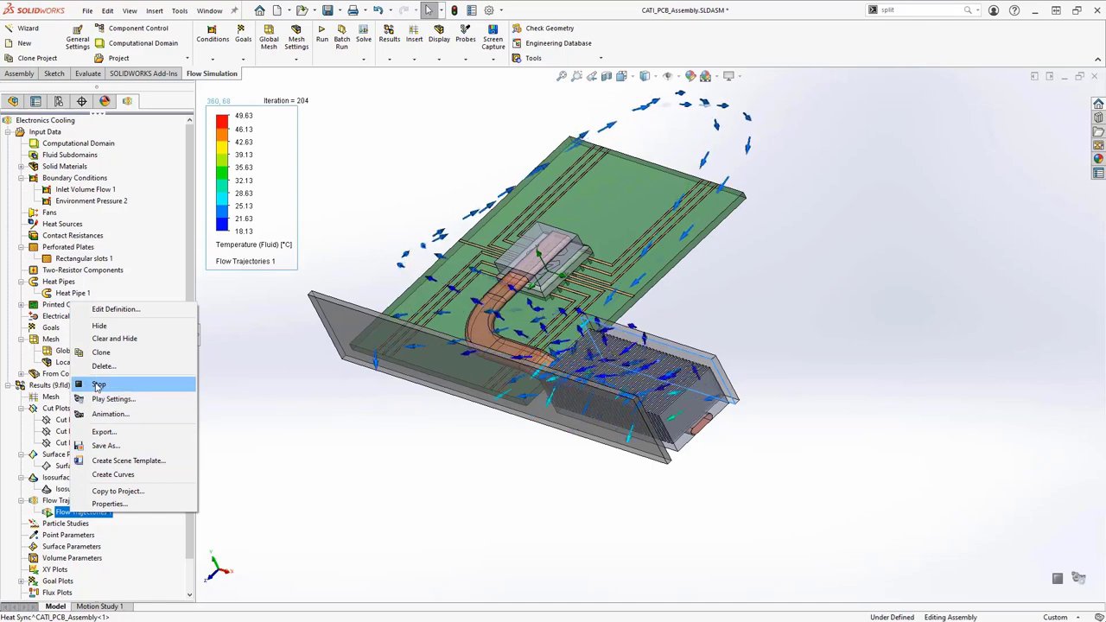
left_click(98, 385)
Insert Flow Trajectories 2 as 50 arrows seeded from the Lid 1 face instead of Part7.
right_click(71, 506)
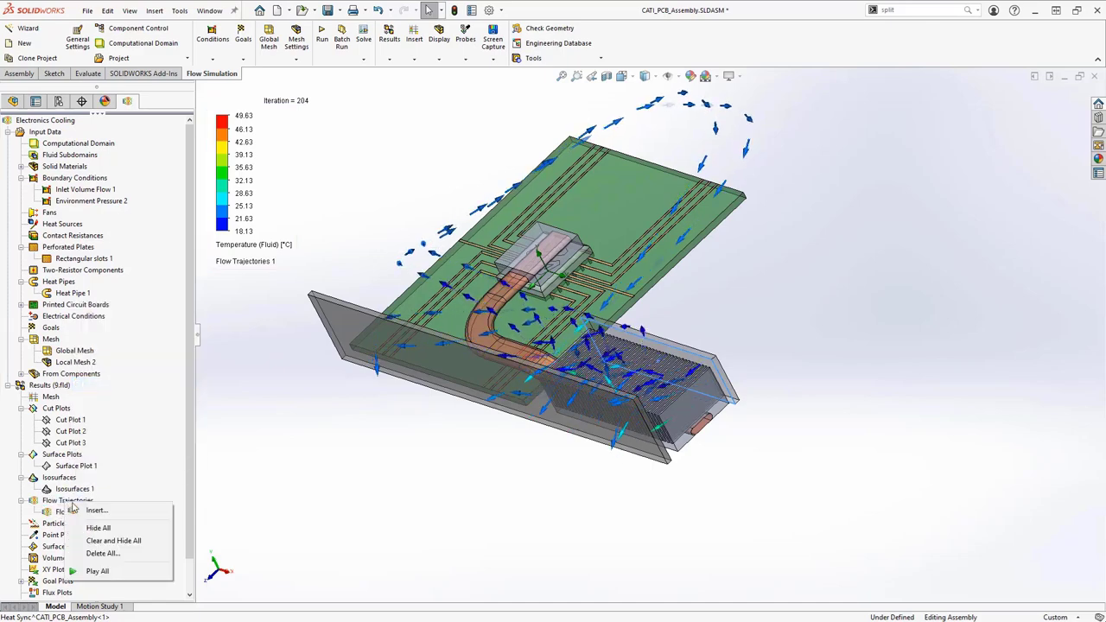
left_click(105, 511)
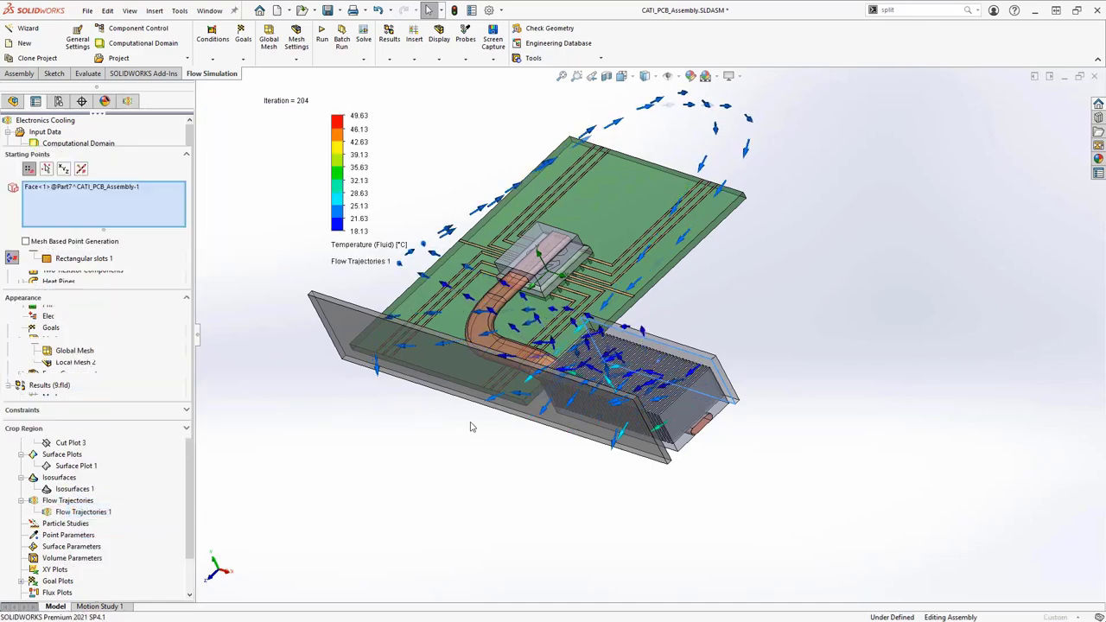
mouse_move(469, 425)
middle_mouse_down()
mouse_move(431, 448)
mouse_move(406, 406)
middle_mouse_up()
right_click(159, 194)
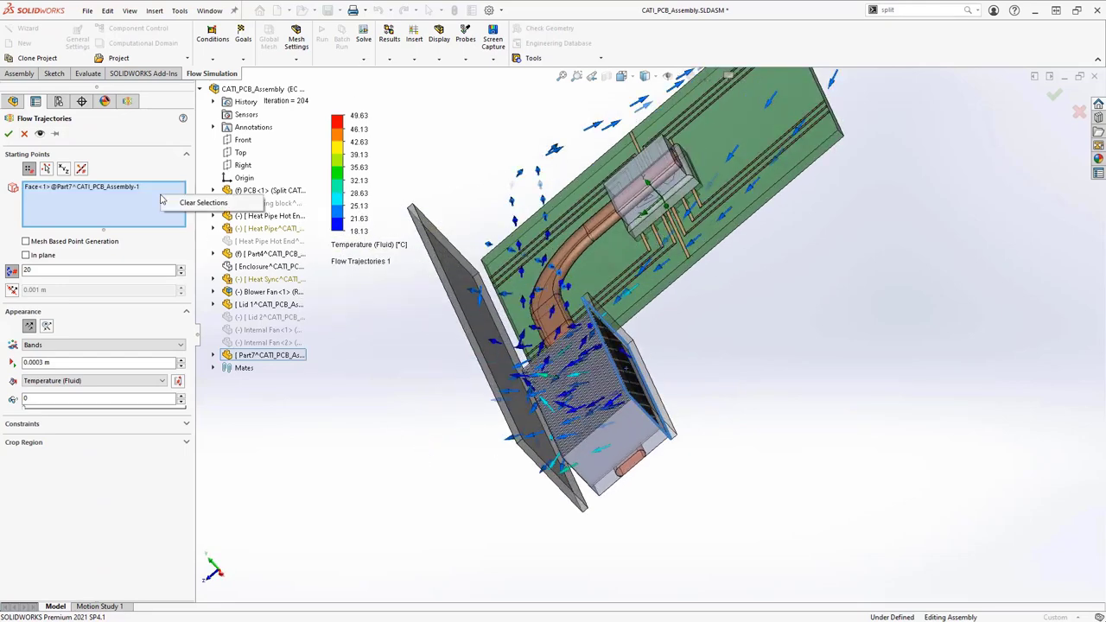
left_click(197, 200)
left_click(469, 283)
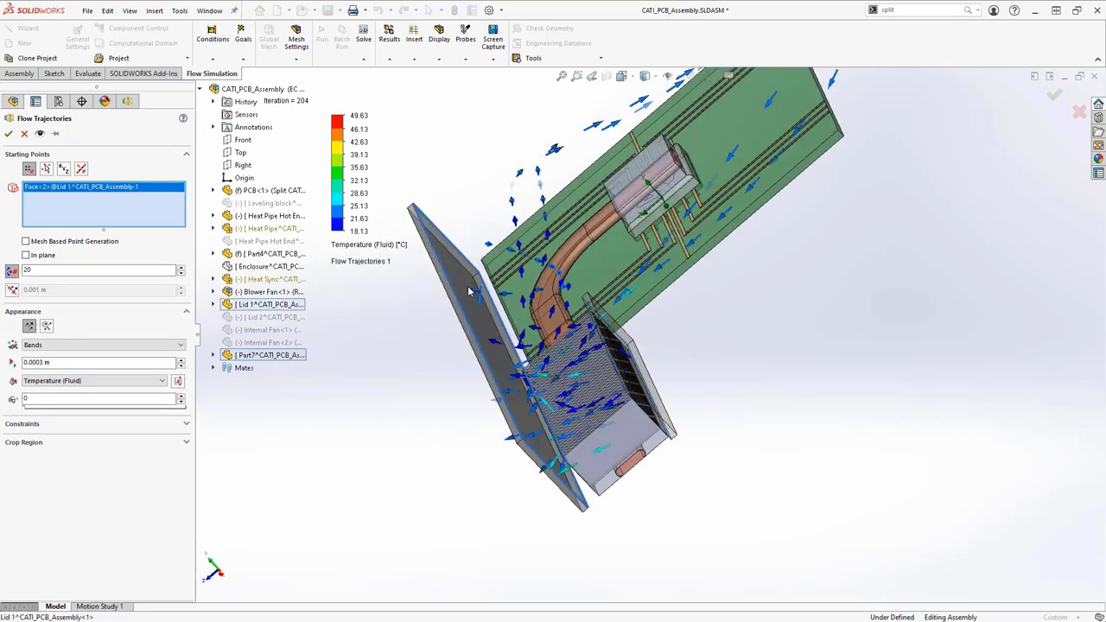
middle_click_drag(468, 285, 536, 311)
middle_click_drag(535, 255, 540, 286)
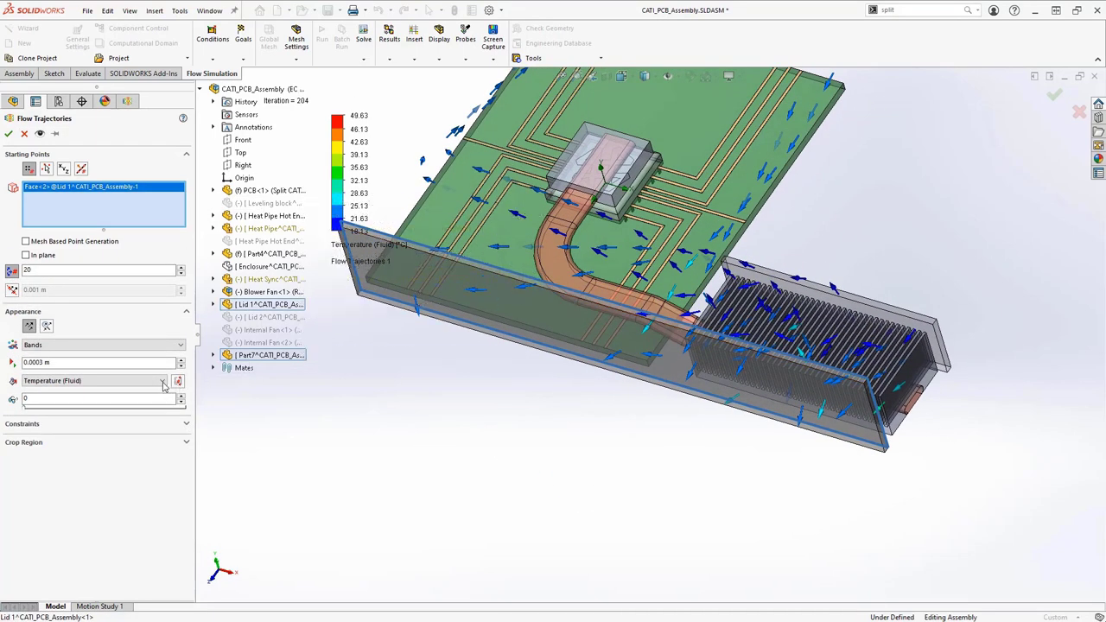
left_click(48, 326)
type("50")
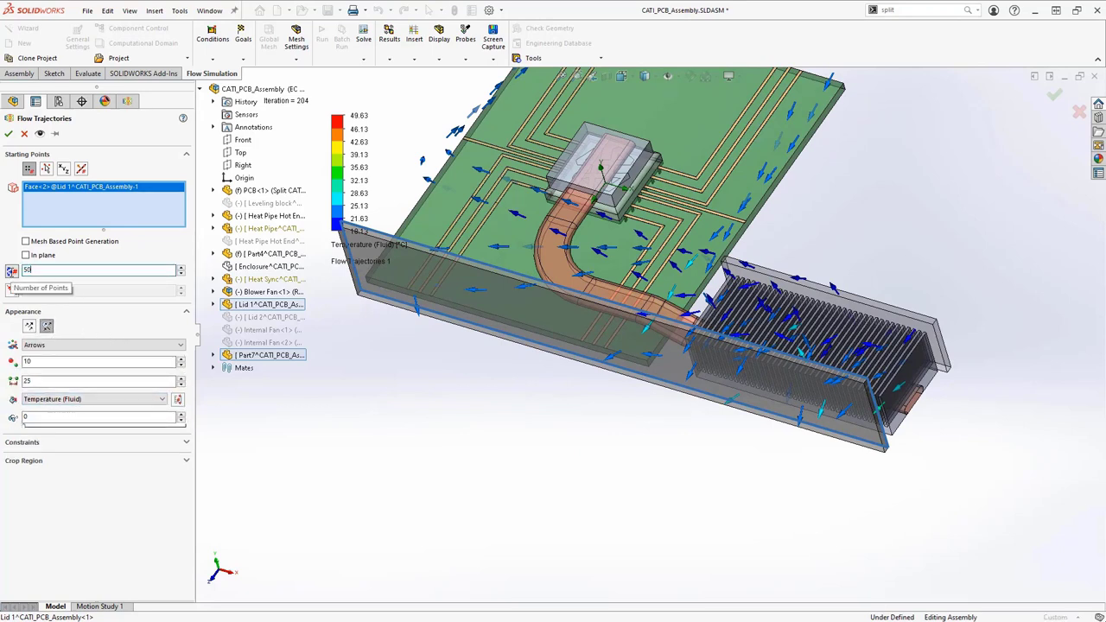
left_click(11, 136)
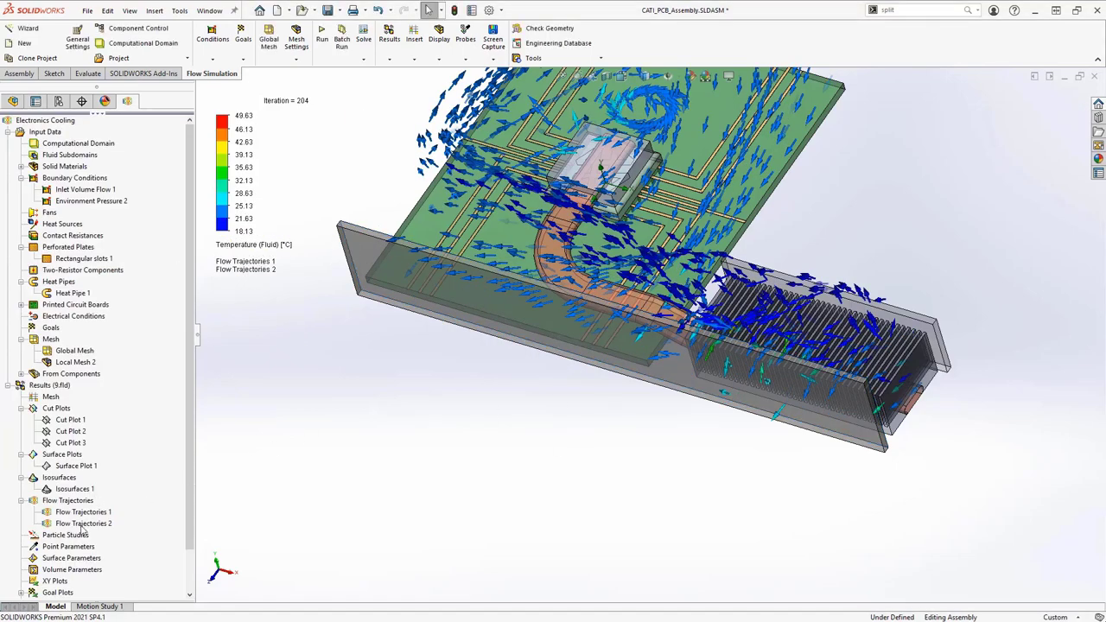
right_click(82, 526)
left_click(173, 390)
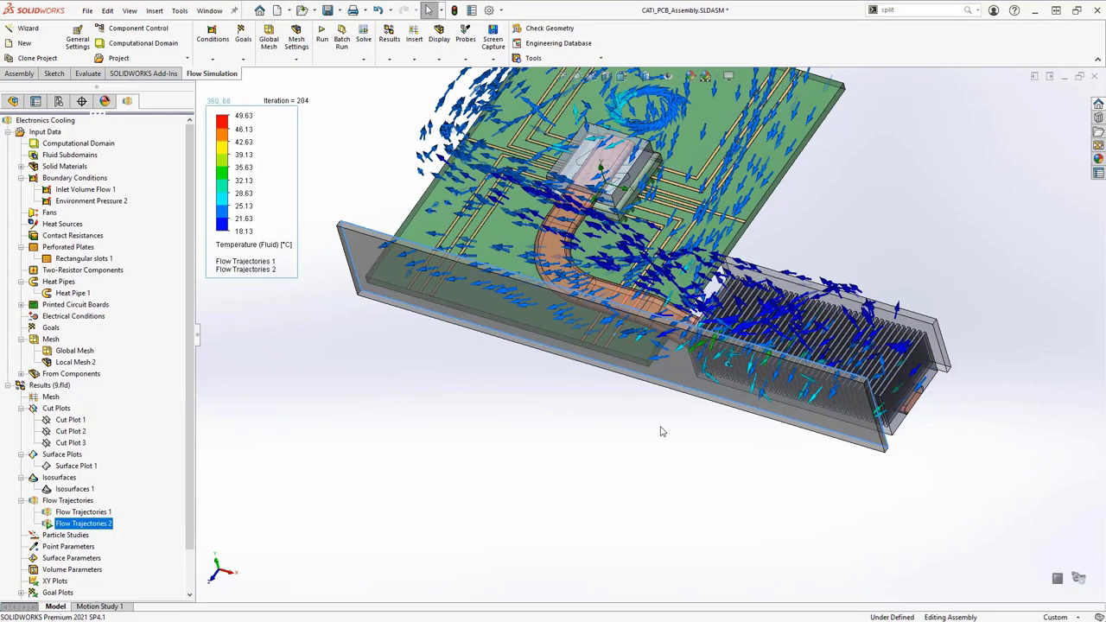
mouse_move(650, 315)
middle_mouse_down()
mouse_move(666, 406)
mouse_move(637, 269)
middle_mouse_up()
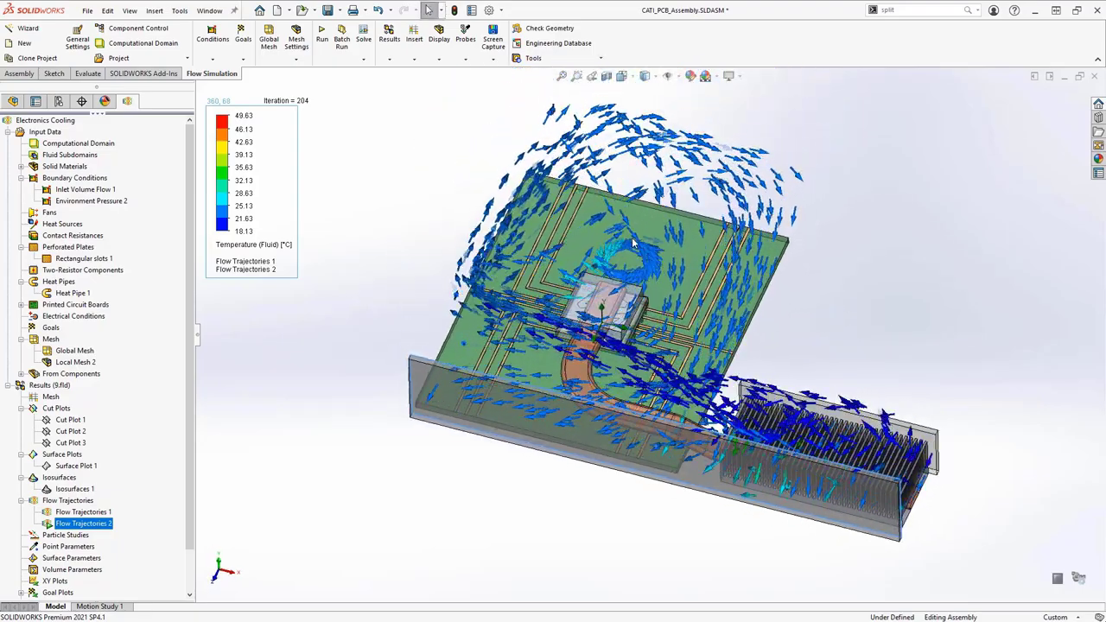
scroll(636, 270, "down", 2)
scroll(644, 285, "down", 2)
scroll(652, 307, "down", 2)
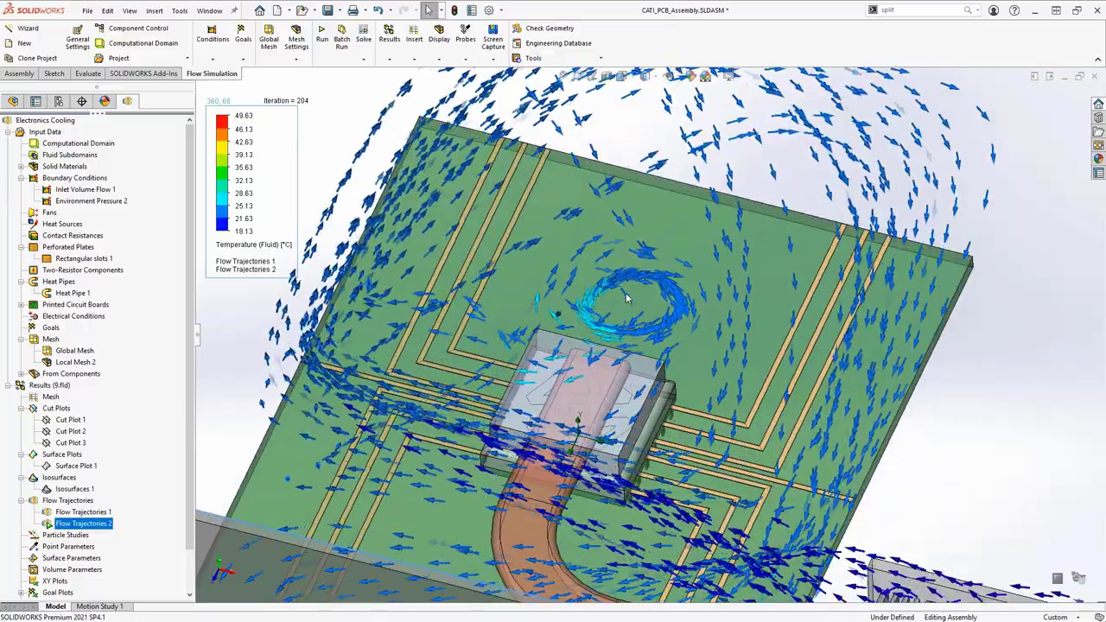
scroll(661, 327, "down", 1)
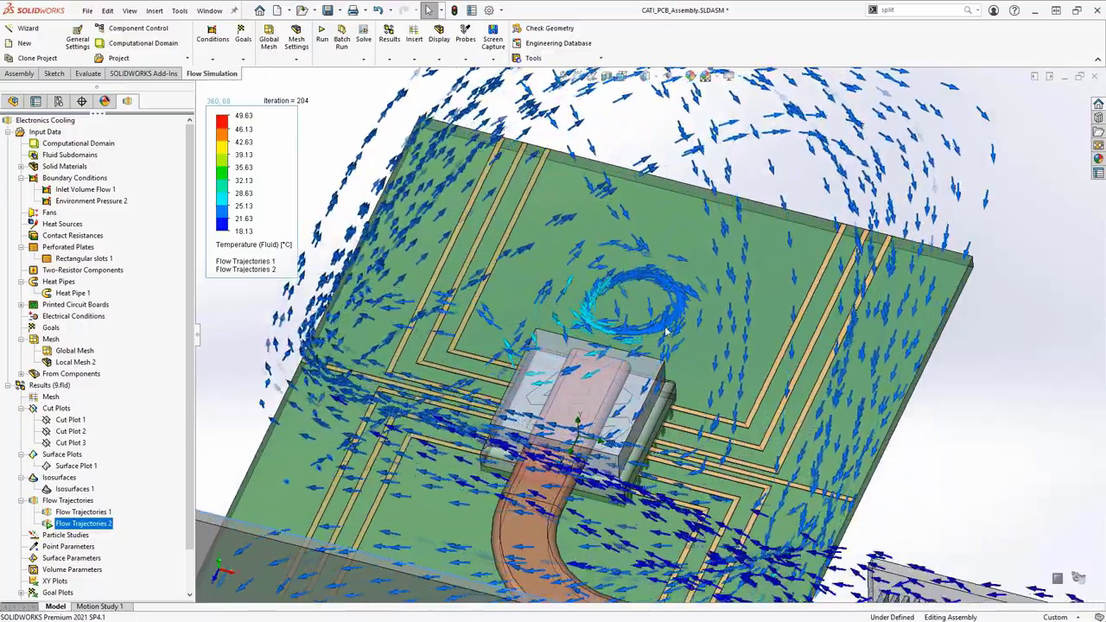
mouse_move(610, 321)
middle_mouse_down()
mouse_move(553, 372)
mouse_move(598, 301)
middle_mouse_up()
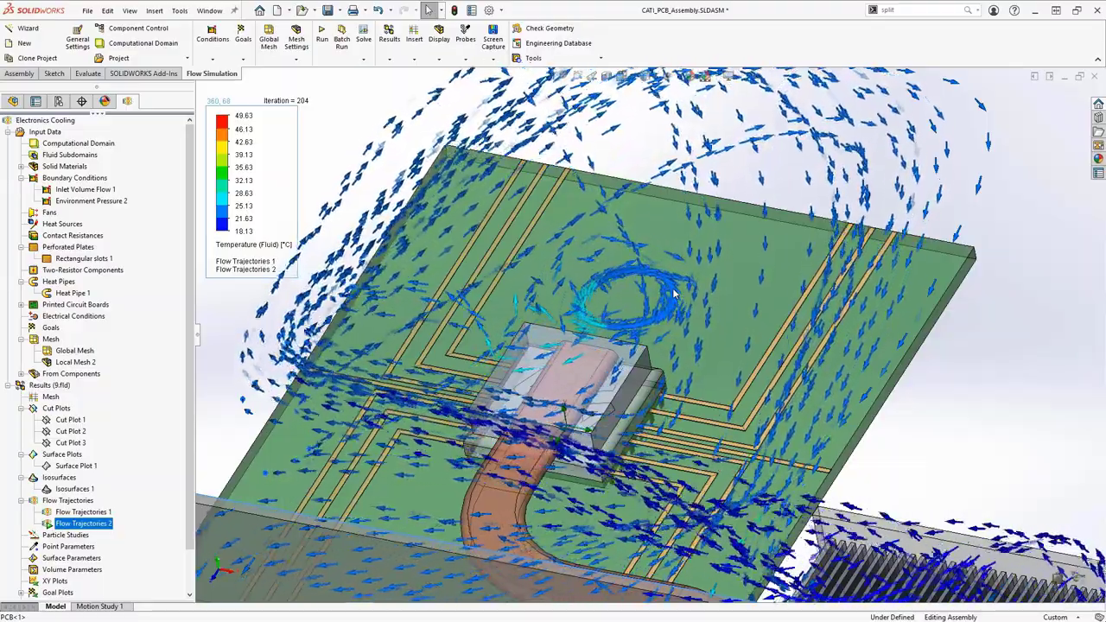
scroll(683, 313, "up", 2)
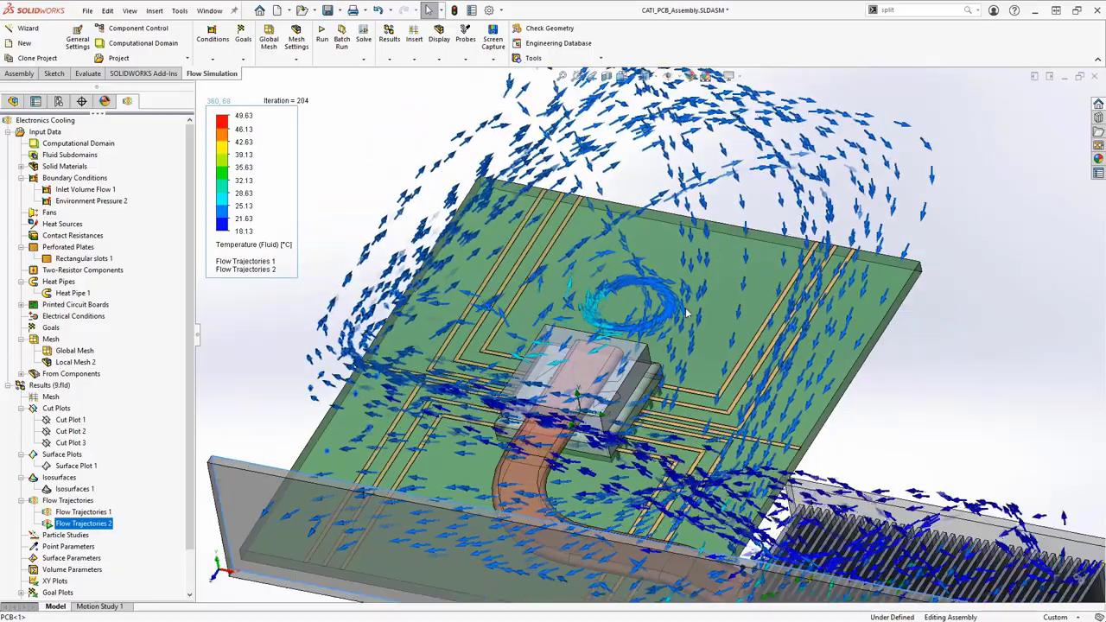
scroll(704, 327, "up", 2)
mouse_move(726, 340)
middle_mouse_down()
mouse_move(657, 346)
mouse_move(661, 363)
mouse_move(604, 372)
middle_mouse_up()
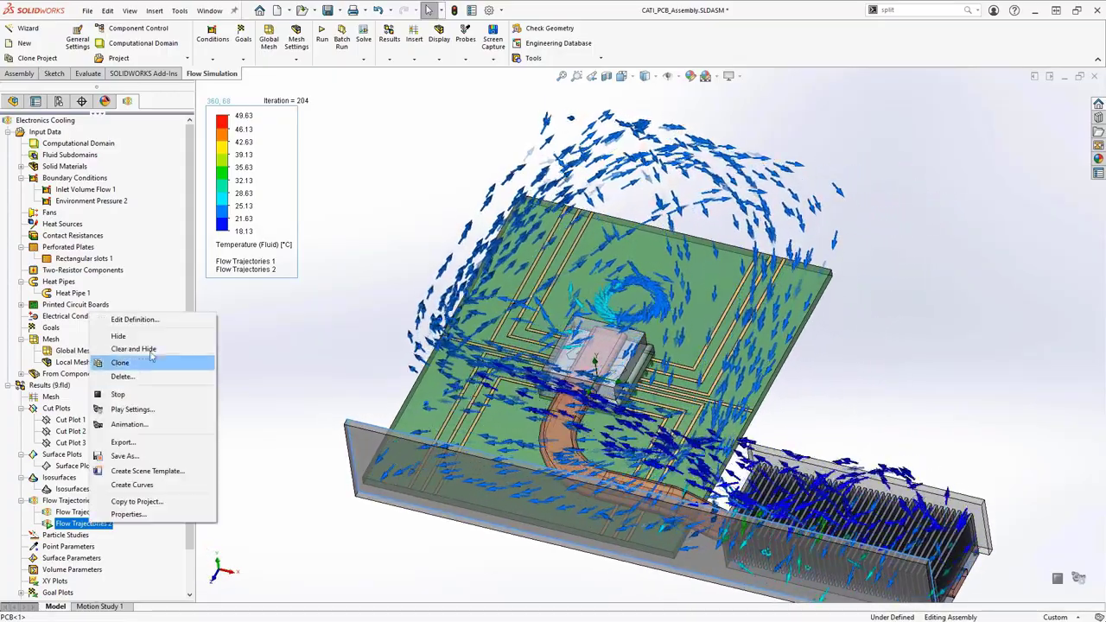
Hide Flow Trajectories 2 and clear Flow Trajectories 1 from the view.
left_click(121, 336)
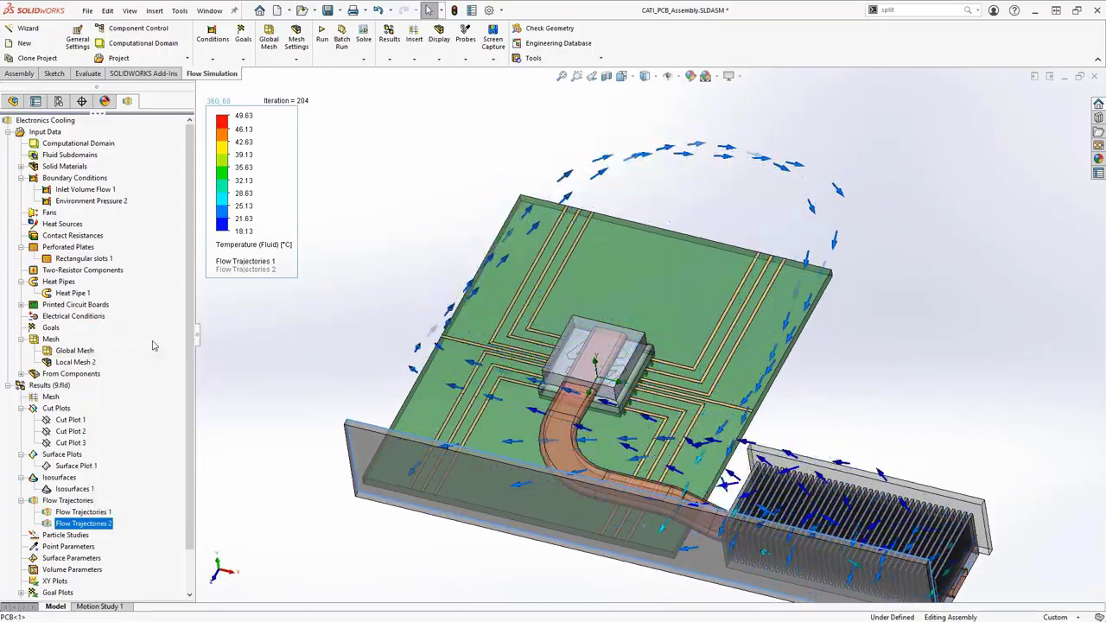
right_click(67, 512)
left_click(114, 339)
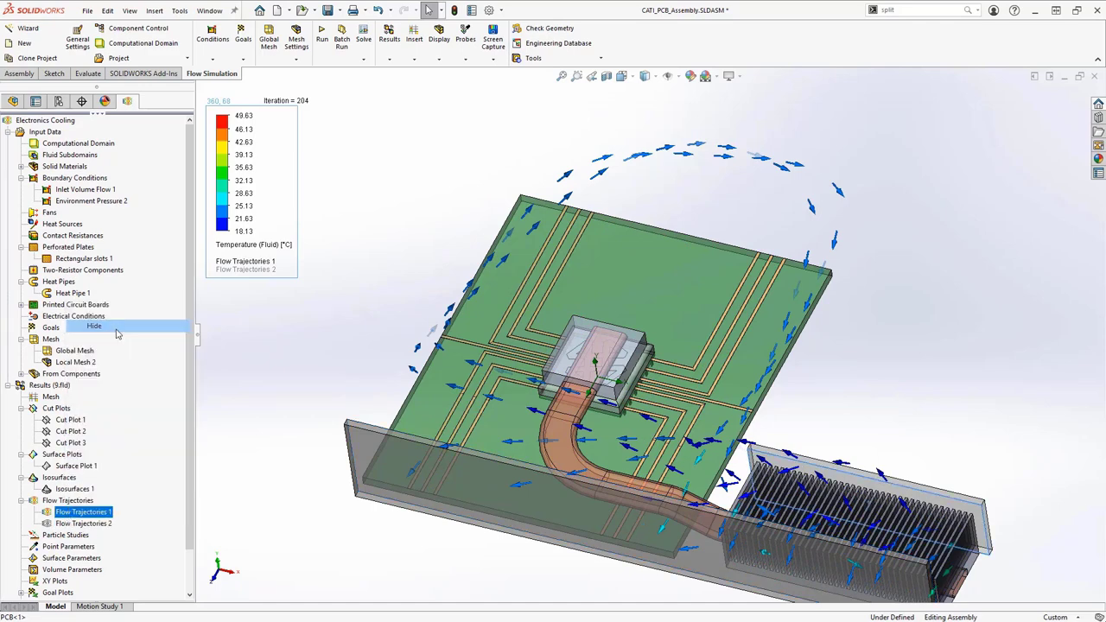
Insert a goal plot with the Junction, Case, Board and maximum solid temperature goals.
scroll(61, 566, "down", 1)
left_click(58, 558)
right_click(58, 562)
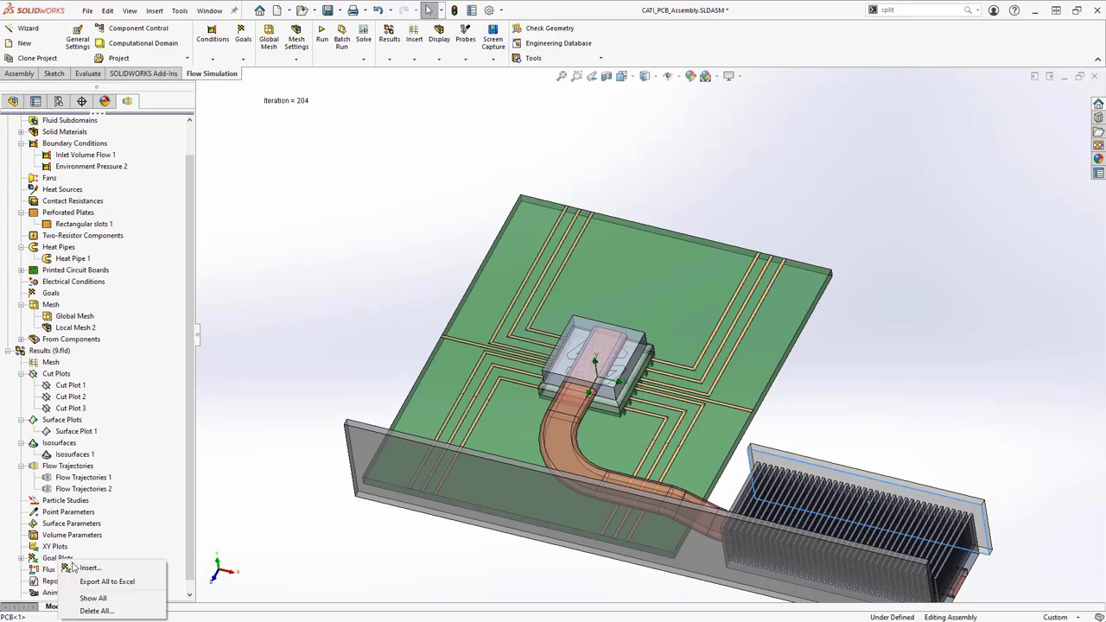
left_click(76, 568)
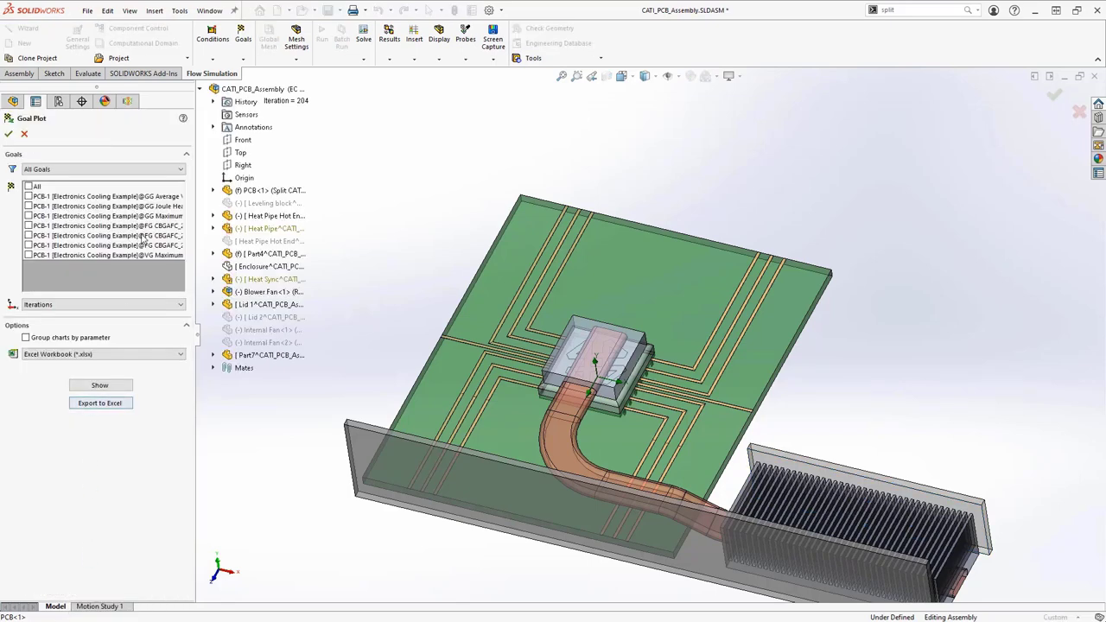
left_click_drag(195, 227, 303, 227)
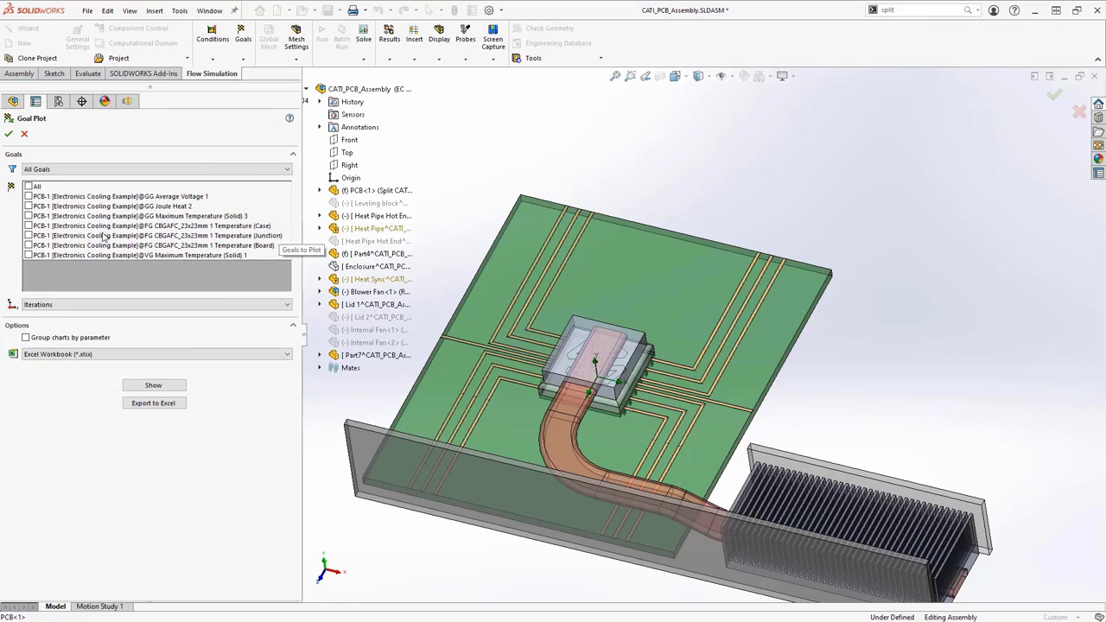
left_click(28, 236)
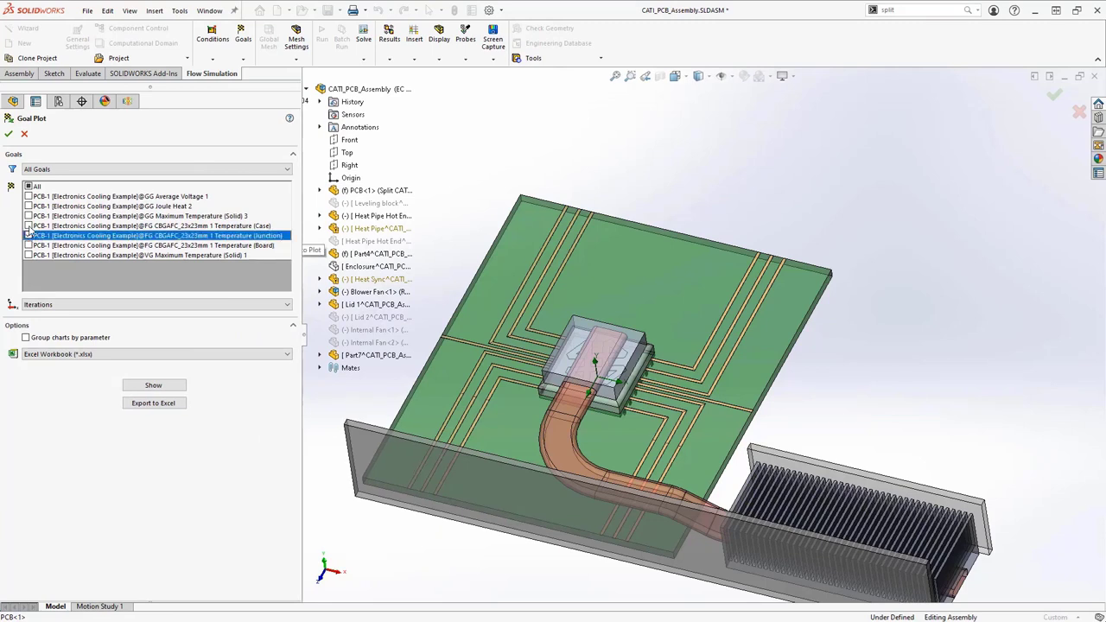
left_click(29, 227)
left_click(29, 245)
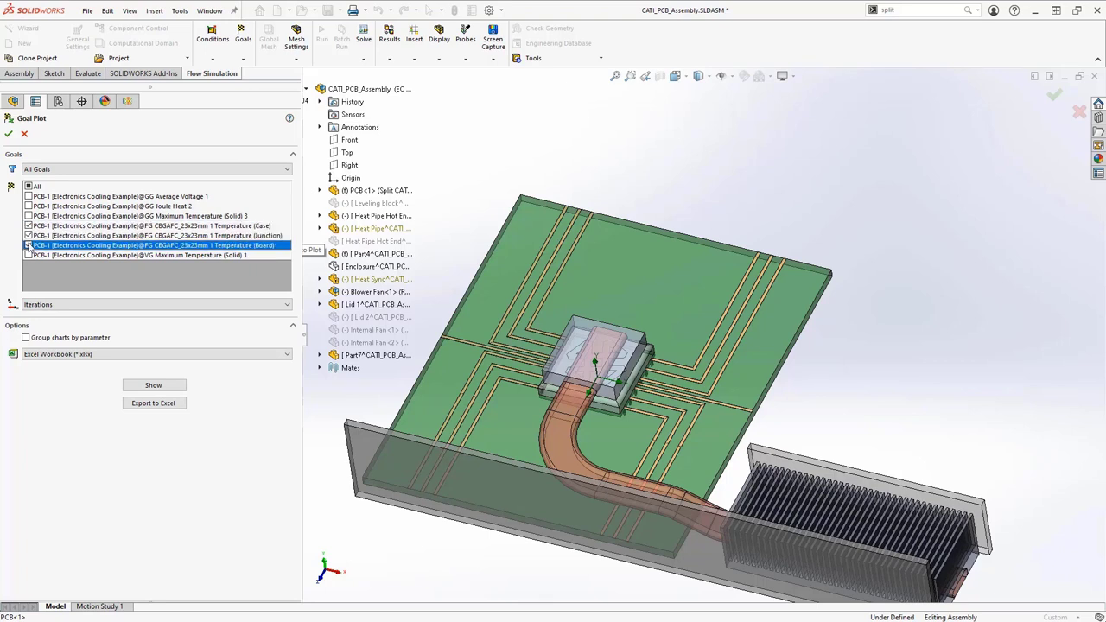
left_click(29, 255)
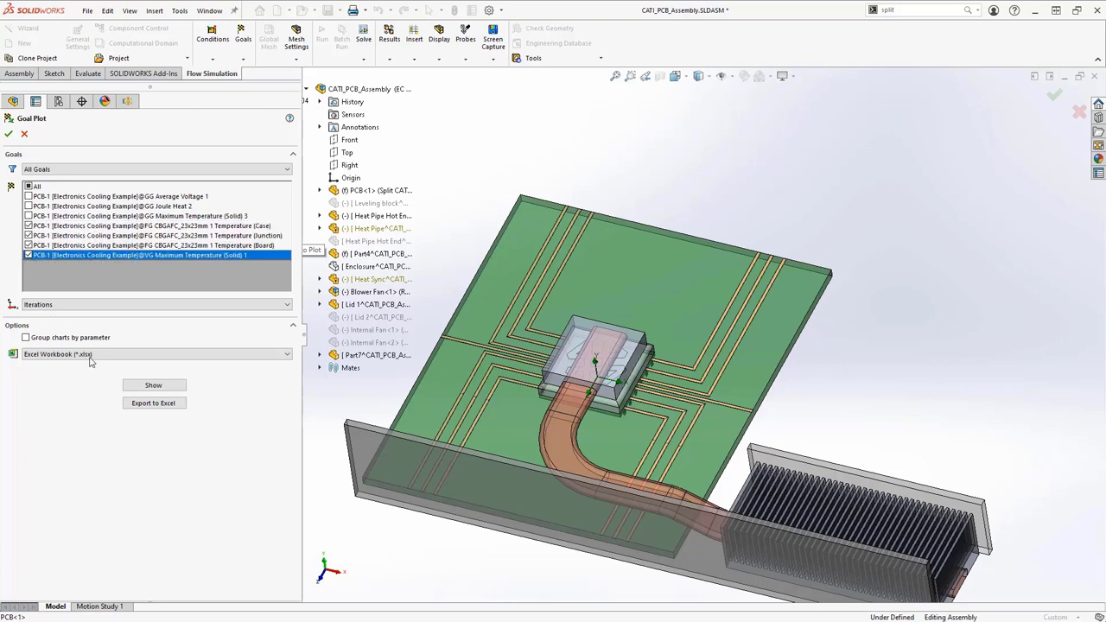
Show the goal summary table, highlight the 76.65 °C Junction row, then close it.
left_click(152, 390)
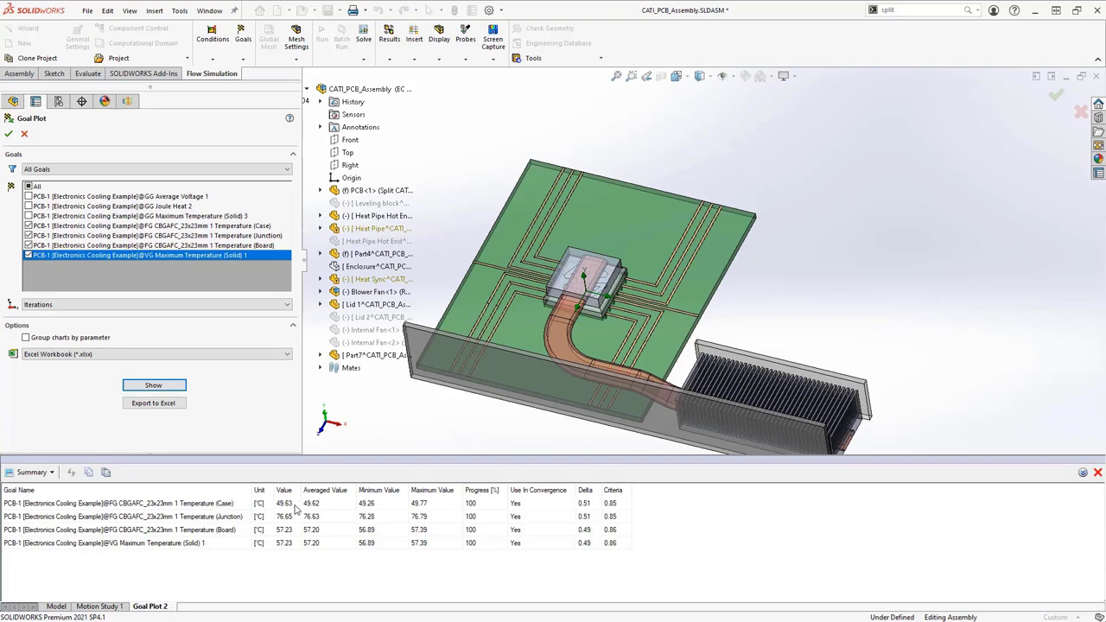
left_click(241, 518)
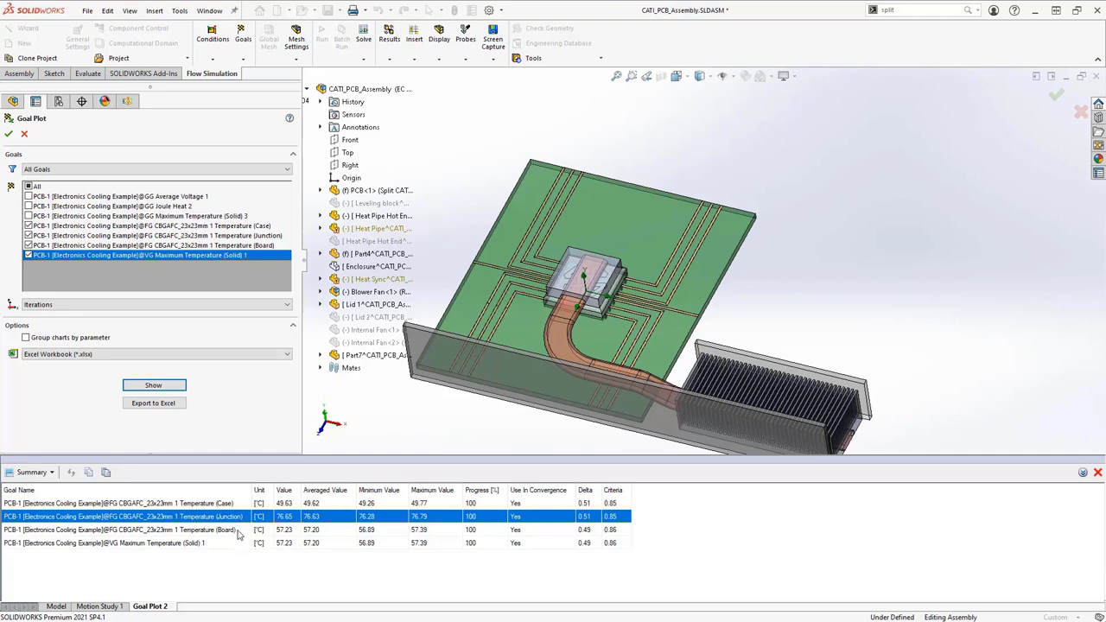
left_click(1097, 473)
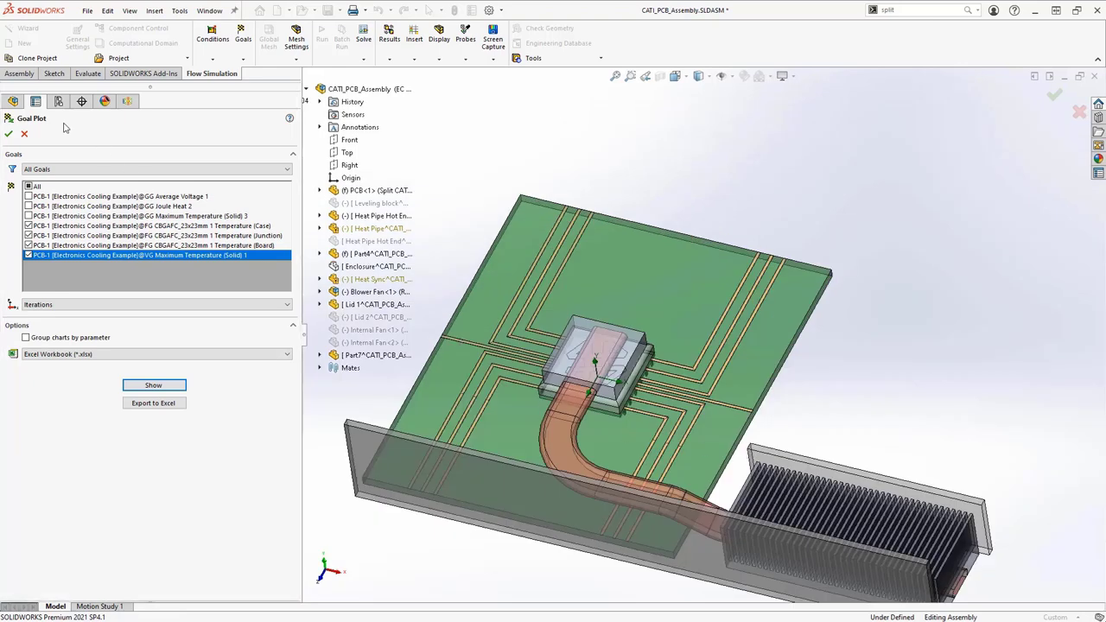
Close the goal plot and tick off The Project slide items, revealing 76.65 °C.
left_click(9, 133)
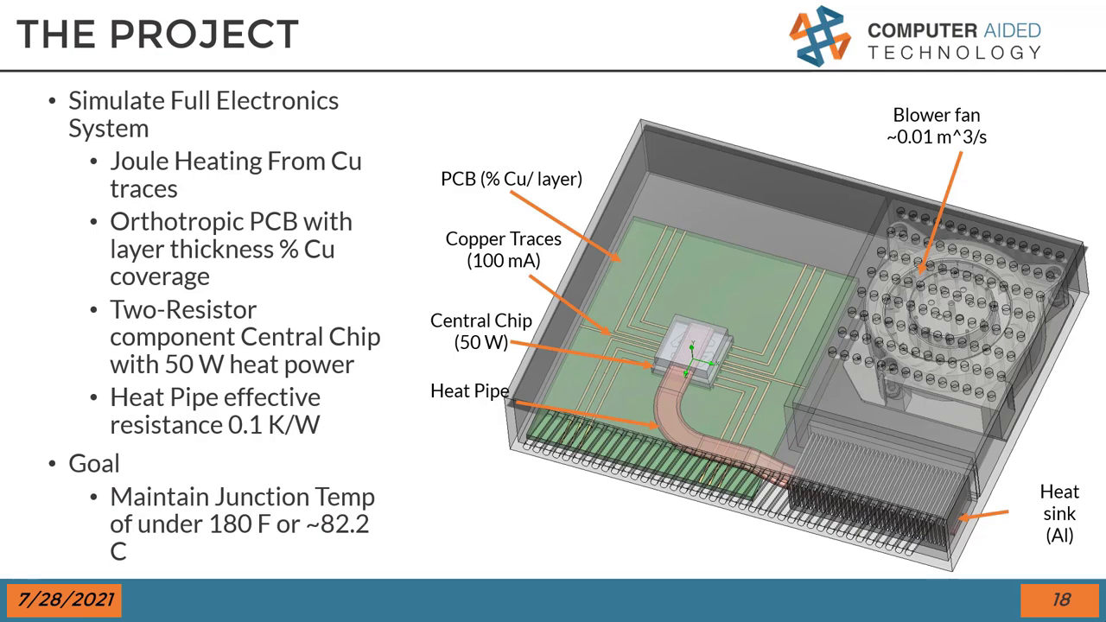
key("Right")
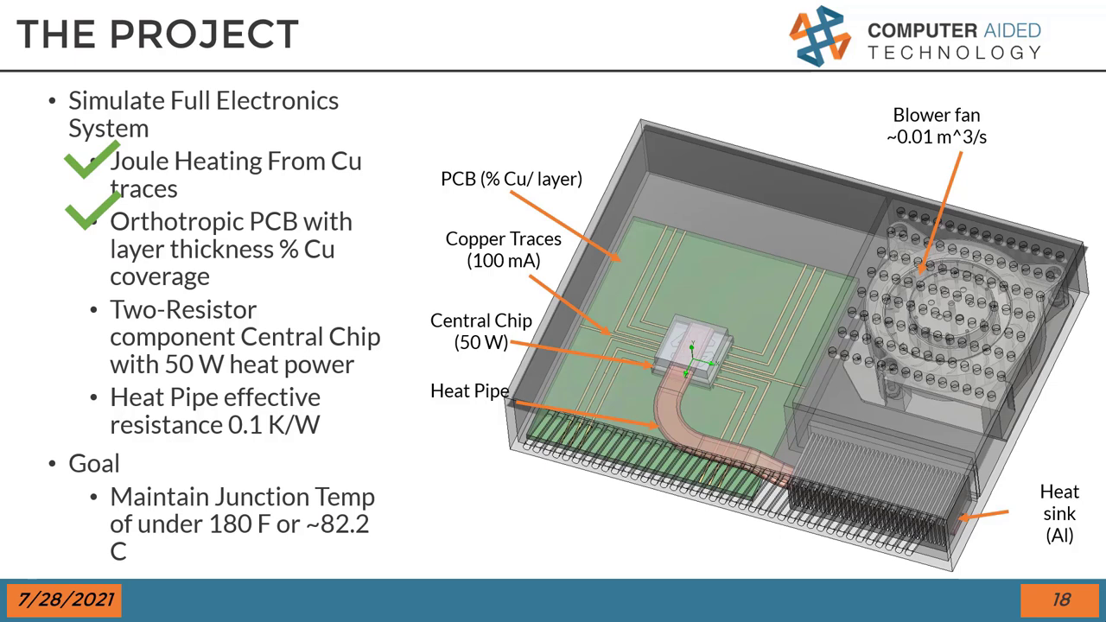
key("Right")
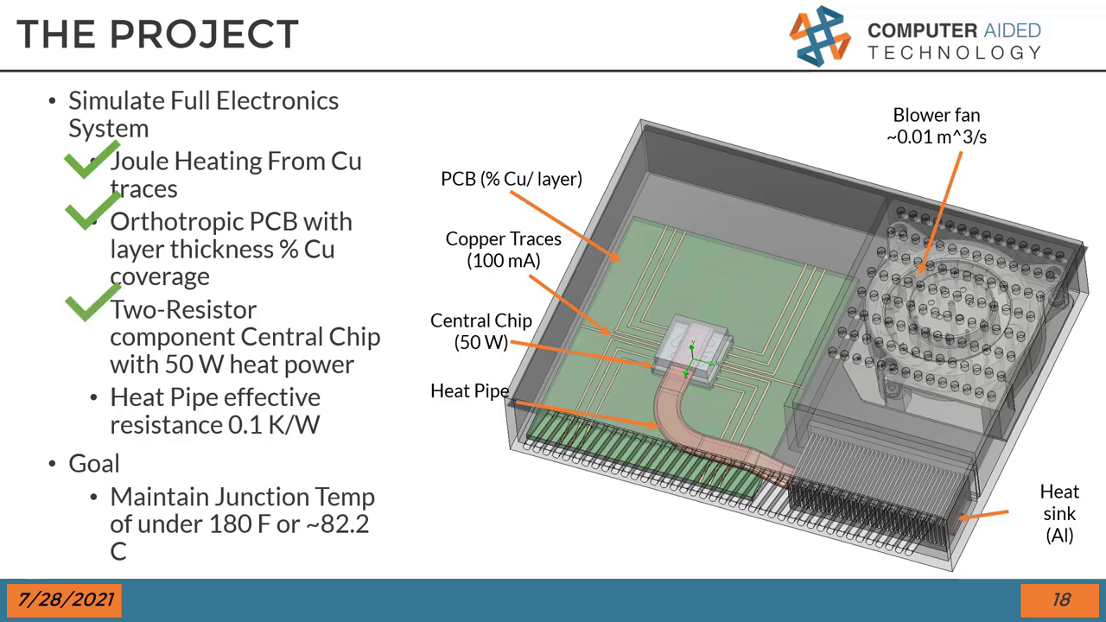
key("Right")
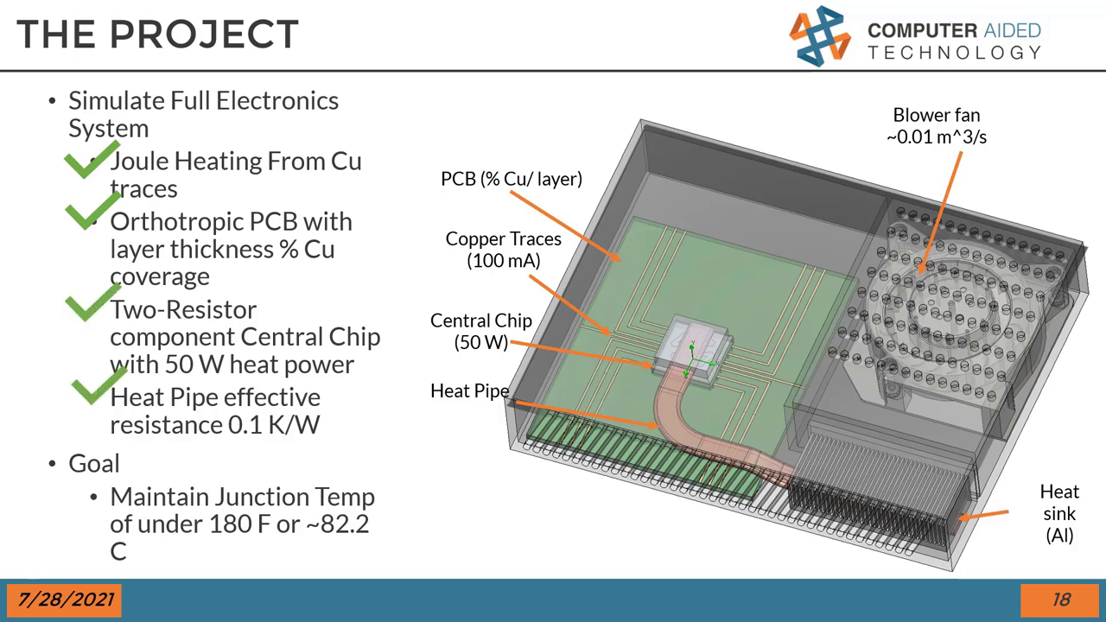
key("Right")
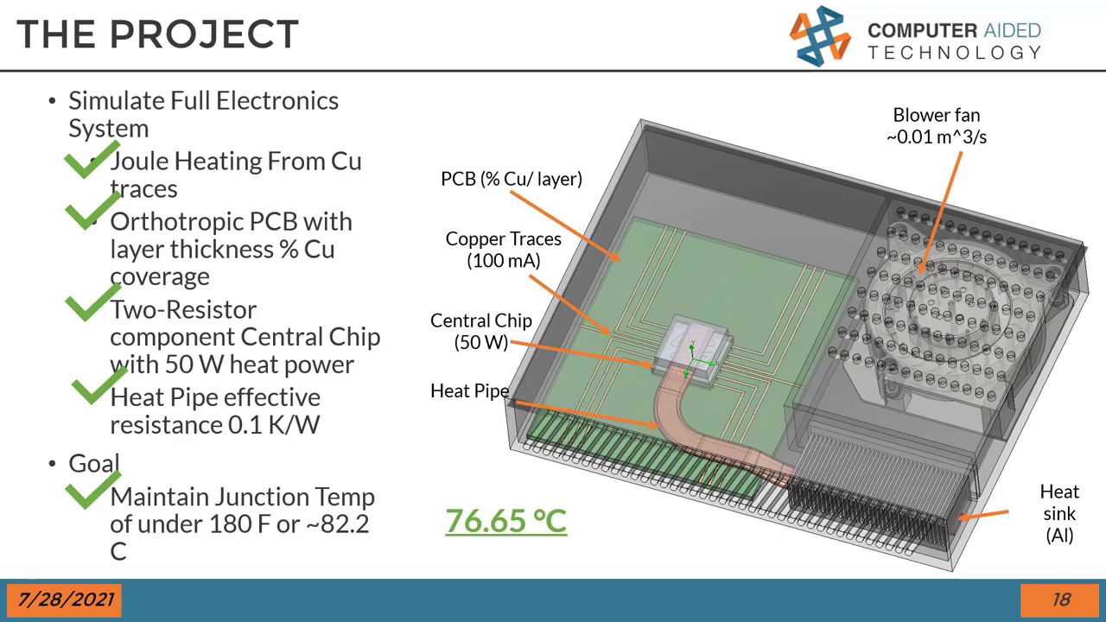
Advance past slide 19, Honorable Mentions, to slide 20, Thank You.
key("Right")
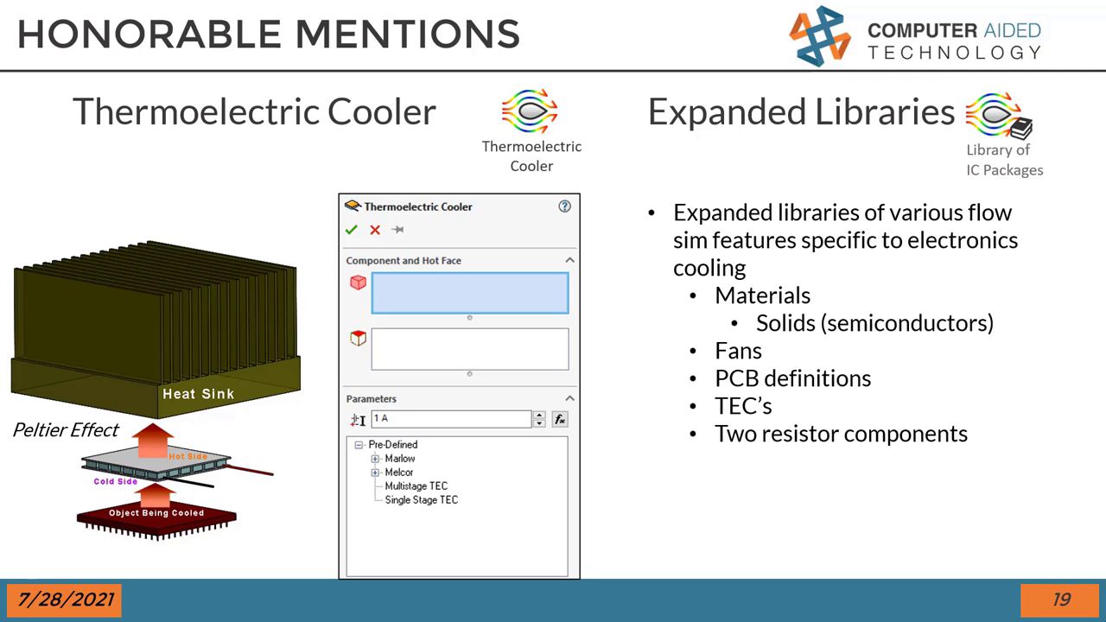
key("Right")
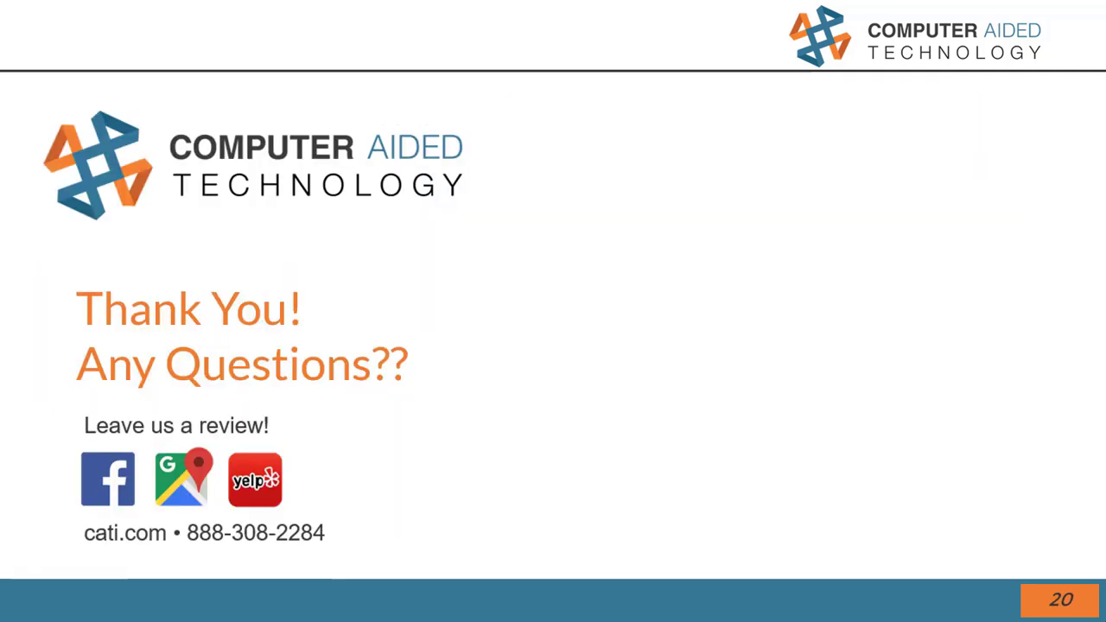